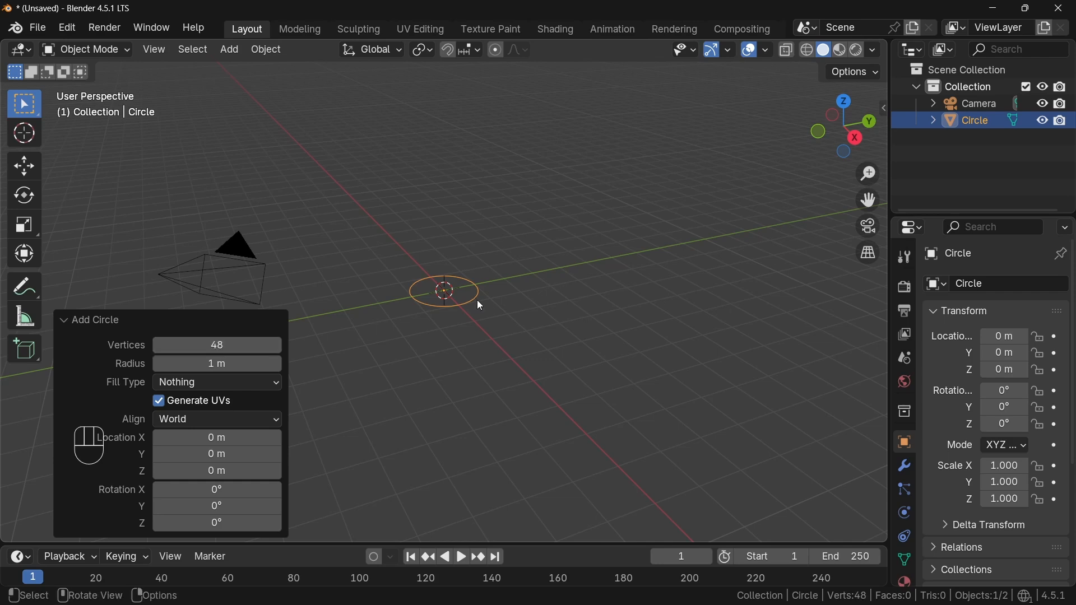
Rotate the circle 90° about the Y axis and move it up 1 m along Z
{"action": "type", "text": "ry90"}
{"action": "key", "text": "Return"}
{"action": "type", "text": "gz1"}
{"action": "key", "text": "Return"}
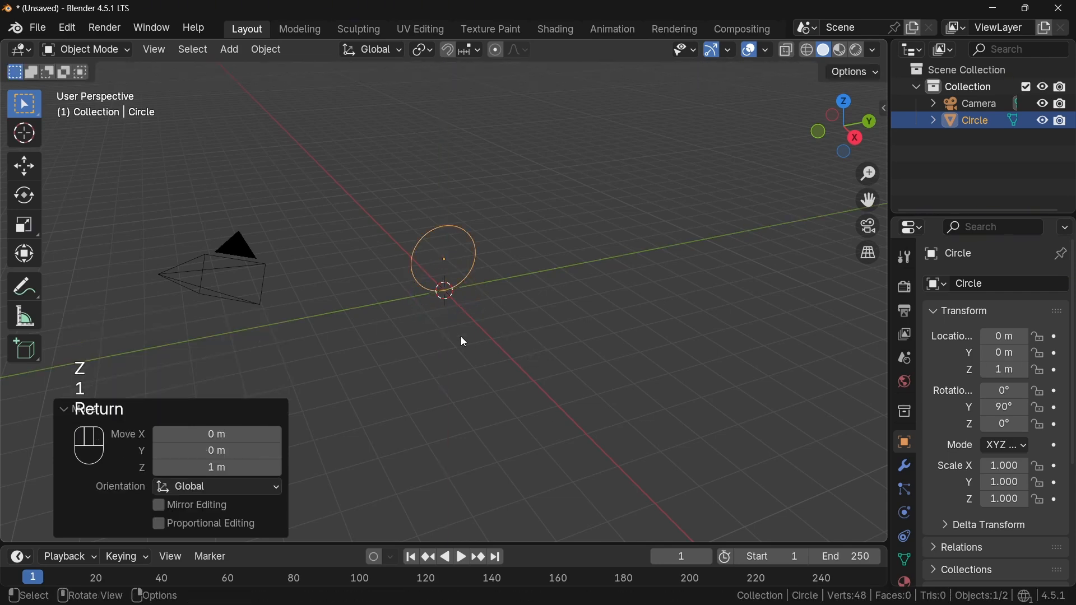
Extrude the circle's edges inward in Edit Mode, scaling them to about 0.858 to form a flat ring
{"action": "middle_click_drag", "start_coordinate": [460, 336], "coordinate": [495, 224], "text": "ctrl"}
{"action": "key", "text": "Tab"}
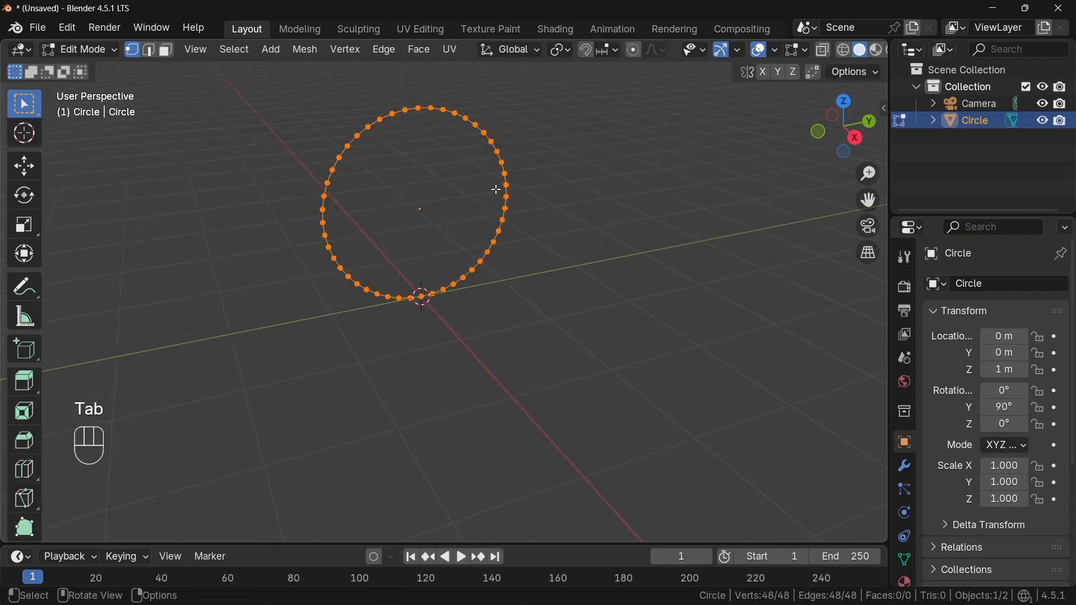
{"action": "key", "text": "2"}
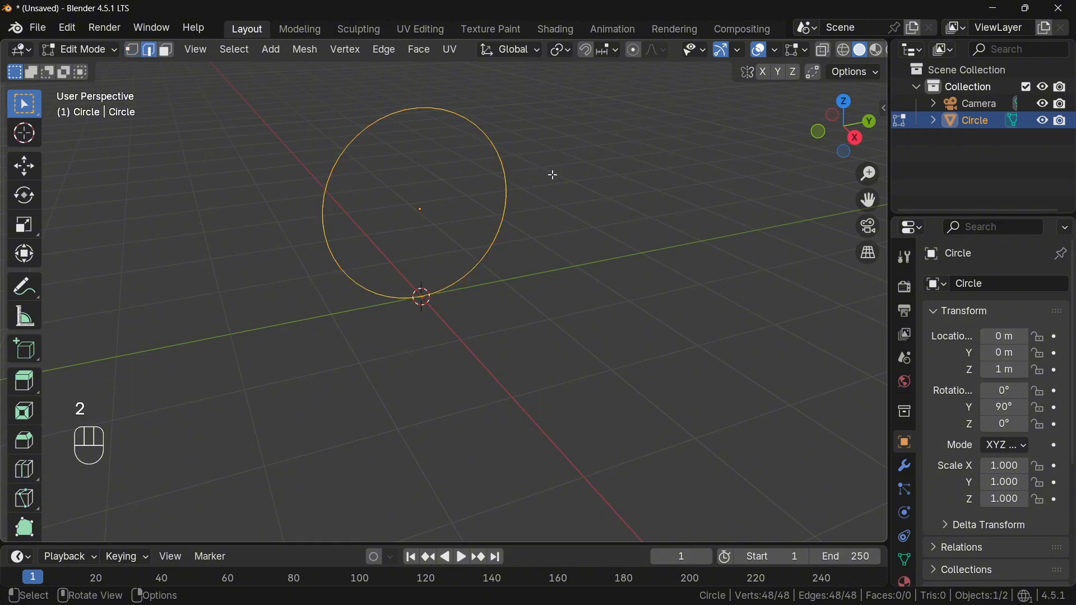
{"action": "key", "text": "e"}
{"action": "key", "text": "s"}
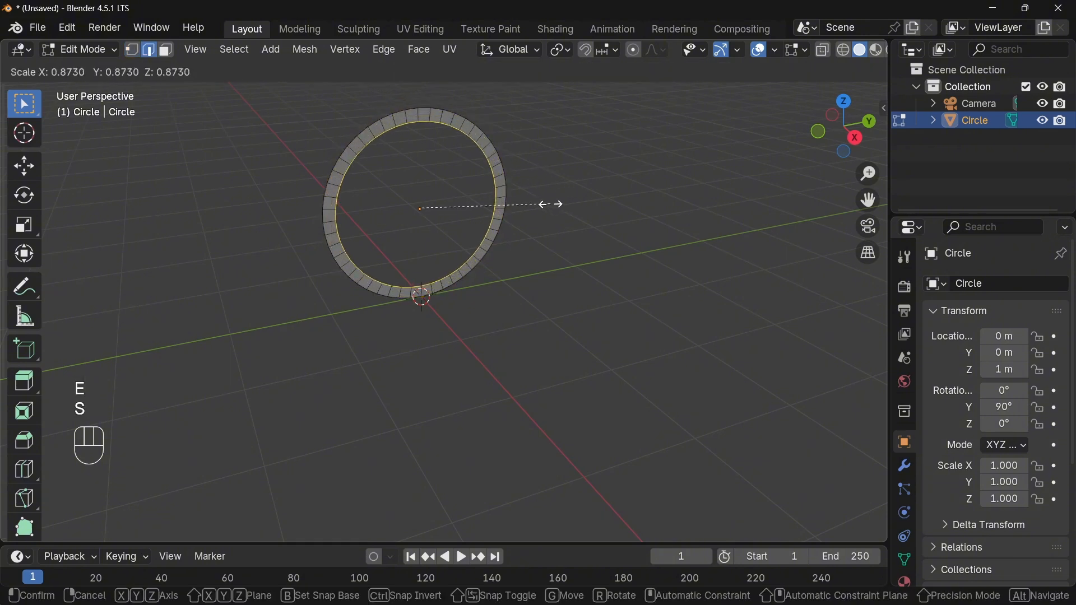
{"action": "left_click", "coordinate": [549, 207]}
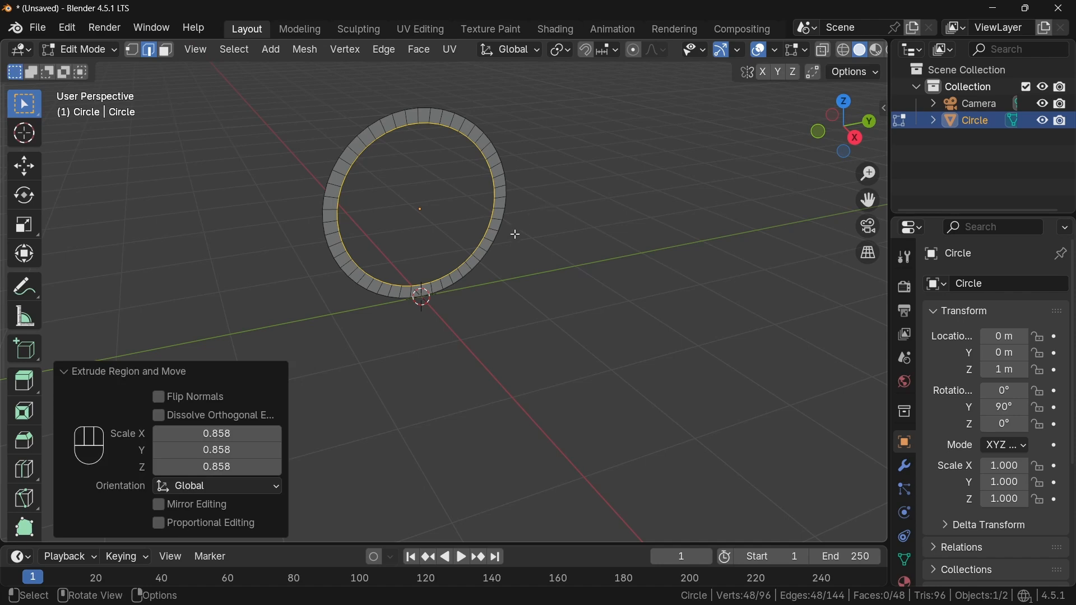
Extrude the whole ring along its normal by about 0.10 m to give it thickness
{"action": "key", "text": "a"}
{"action": "middle_click_drag", "start_coordinate": [345, 228], "coordinate": [454, 237]}
{"action": "key", "text": "e"}
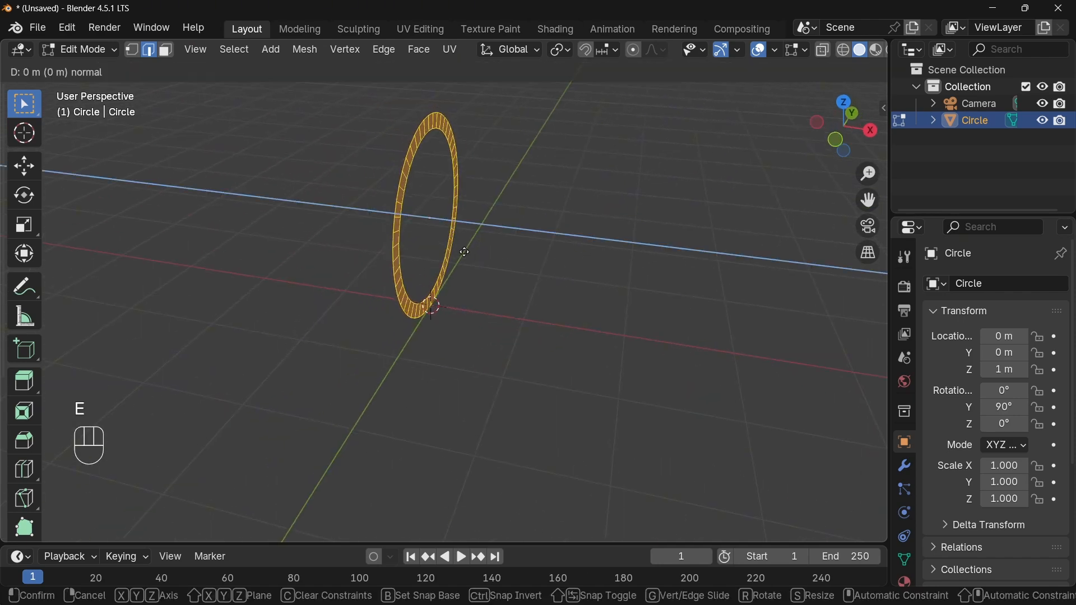
{"action": "left_click", "coordinate": [456, 250]}
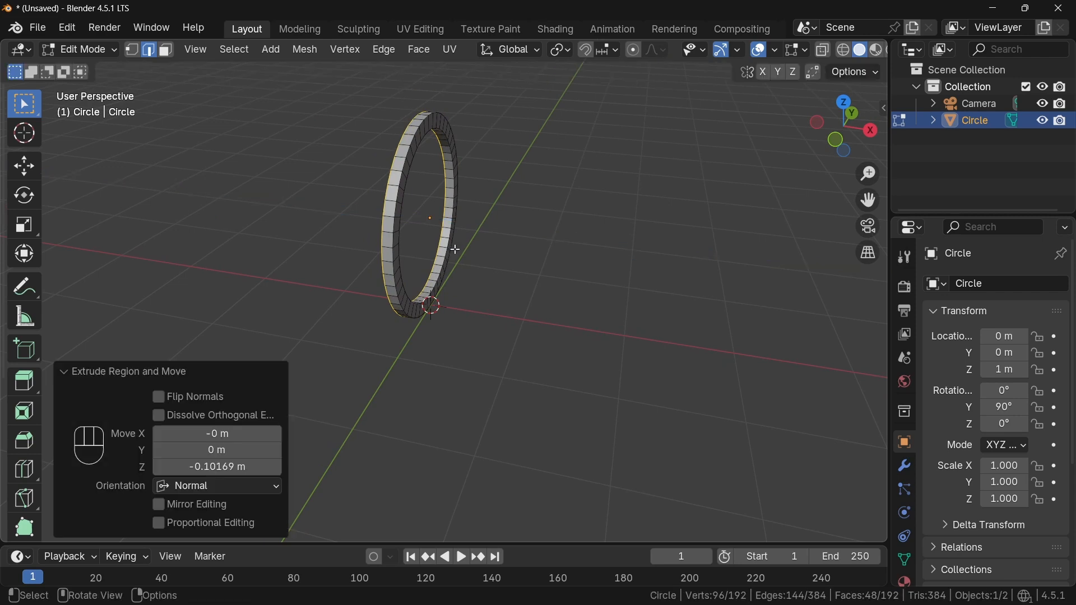
Bevel the ring's two outer edge loops by about 0.0155 m with one segment
{"action": "left_click", "coordinate": [486, 266]}
{"action": "middle_click_drag", "start_coordinate": [485, 266], "coordinate": [408, 157]}
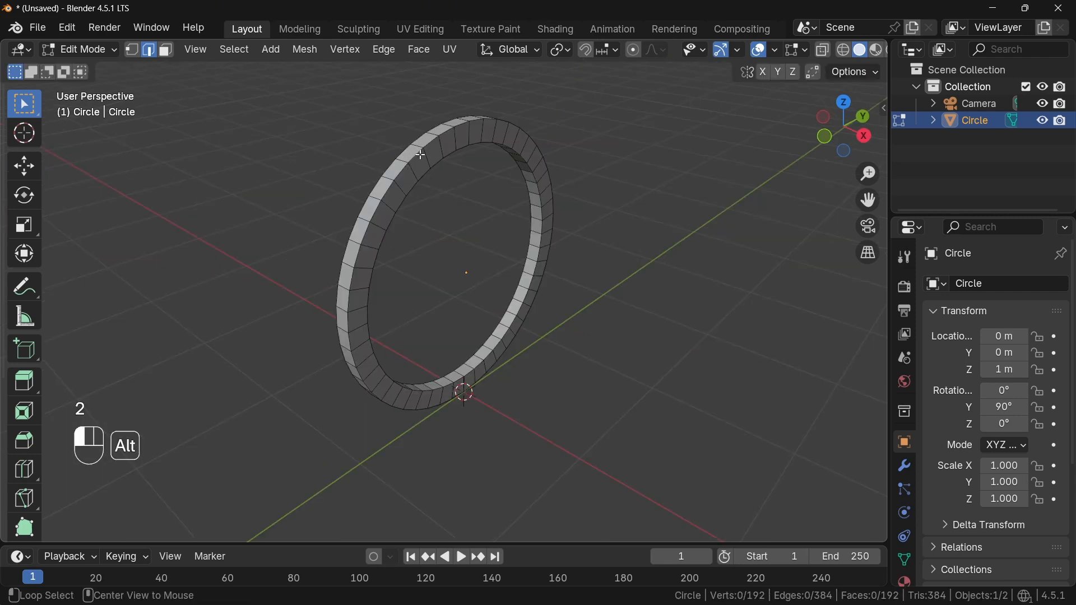
{"action": "left_click", "coordinate": [421, 154], "text": "alt"}
{"action": "left_click", "coordinate": [408, 152], "text": "alt+shift"}
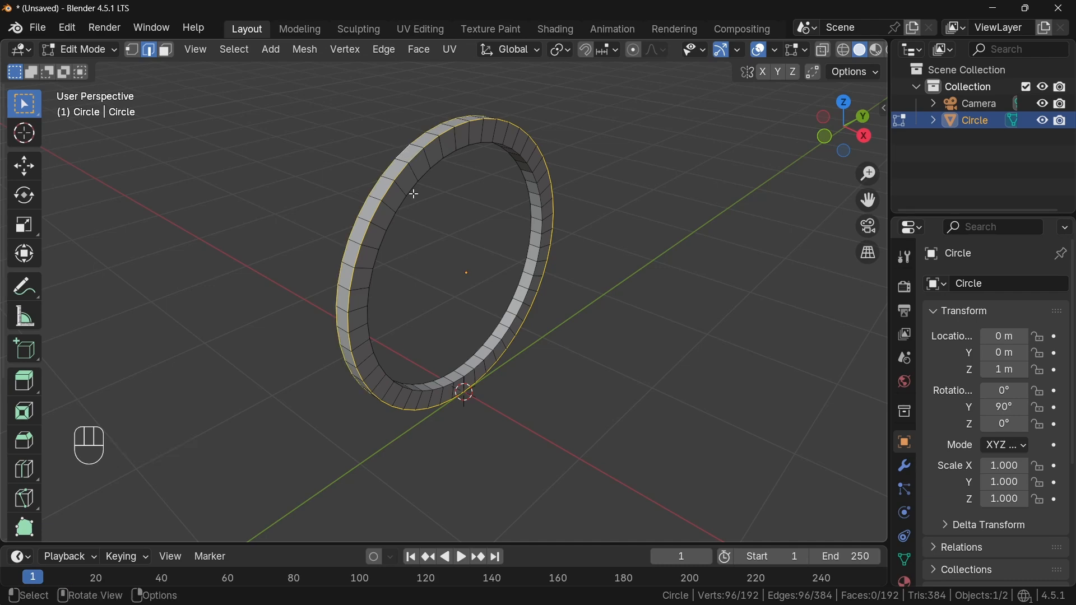
{"action": "key", "text": "ctrl+b"}
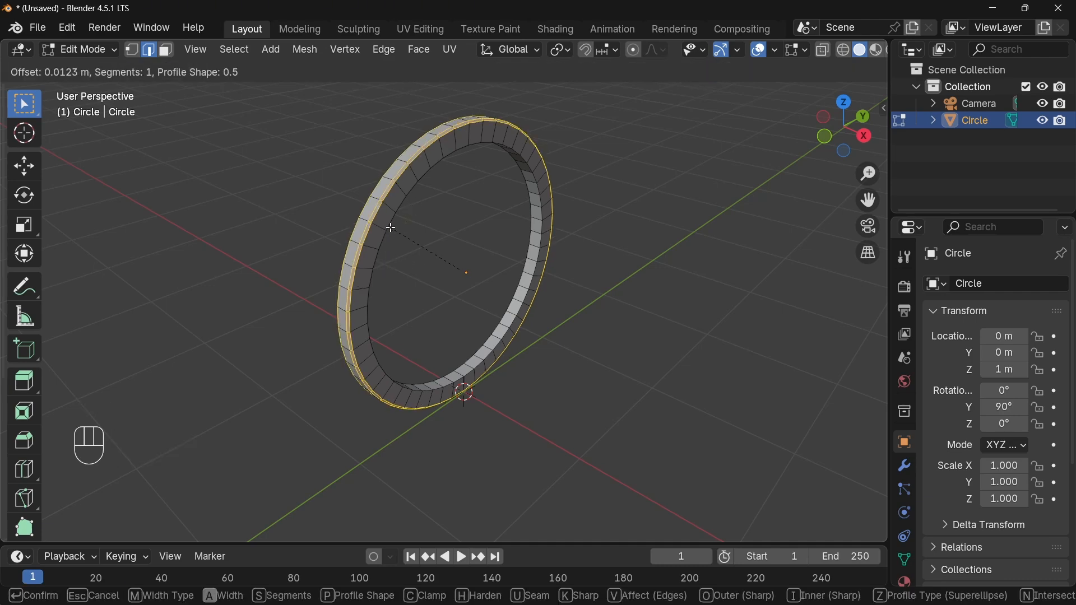
{"action": "left_click", "coordinate": [391, 227]}
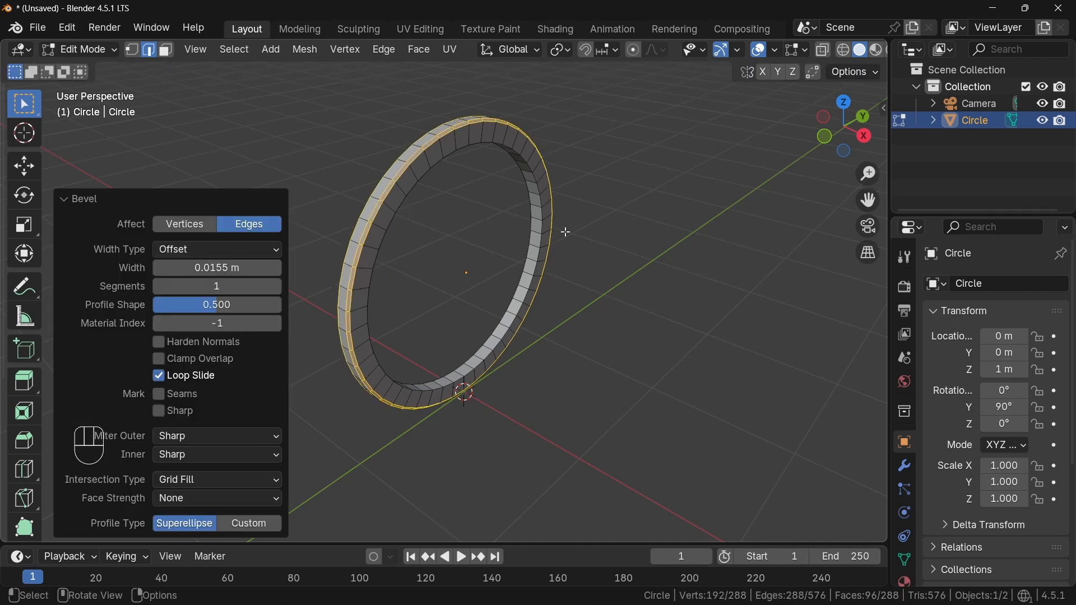
Extrude the side faces at the ring's +Y edge outward in the right side view to form the hinge tab
{"action": "key", "text": "3"}
{"action": "middle_click_drag", "start_coordinate": [570, 279], "coordinate": [504, 269]}
{"action": "left_click", "coordinate": [401, 252]}
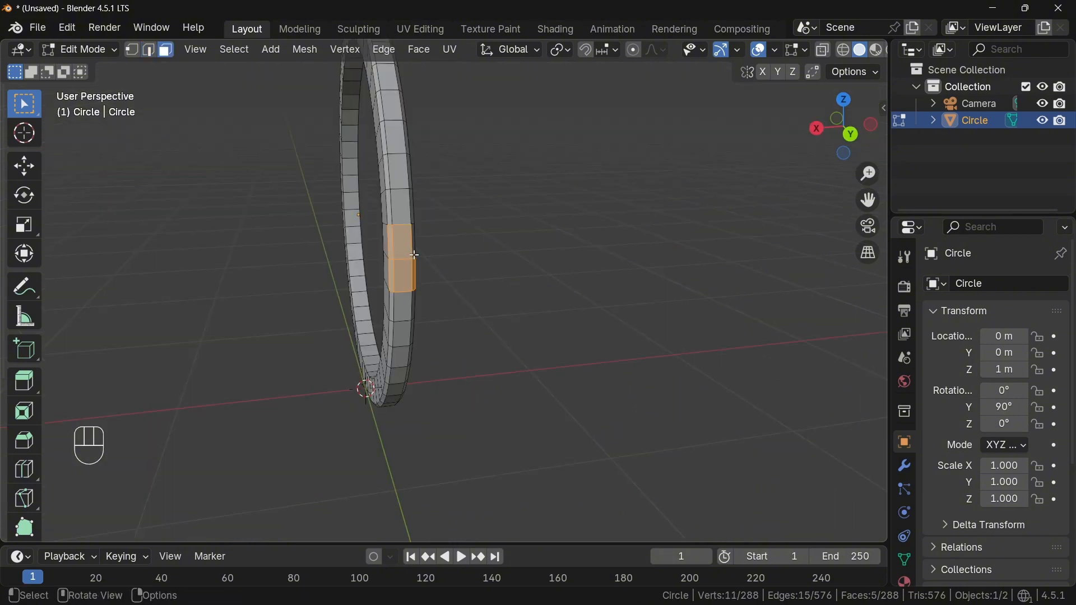
{"action": "key", "text": "KP_3"}
{"action": "key", "text": "e"}
{"action": "left_click", "coordinate": [633, 212]}
Extrude the faces on the ring's -Y side outward to form half of the nose bridge
{"action": "middle_click_drag", "start_coordinate": [633, 212], "coordinate": [332, 248]}
{"action": "key", "text": "KP_3"}
{"action": "key", "text": "e"}
{"action": "left_click", "coordinate": [299, 223]}
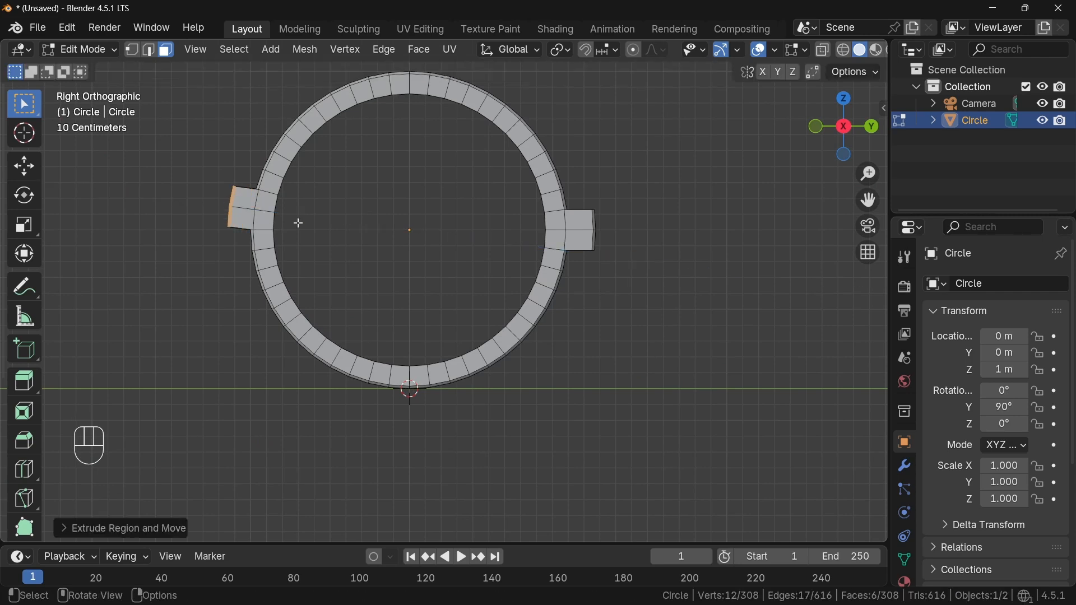
Snap the 3D cursor to the selected end faces of the bridge and return to Object Mode
{"action": "key", "text": "shift"}
{"action": "key", "text": "shift+s"}
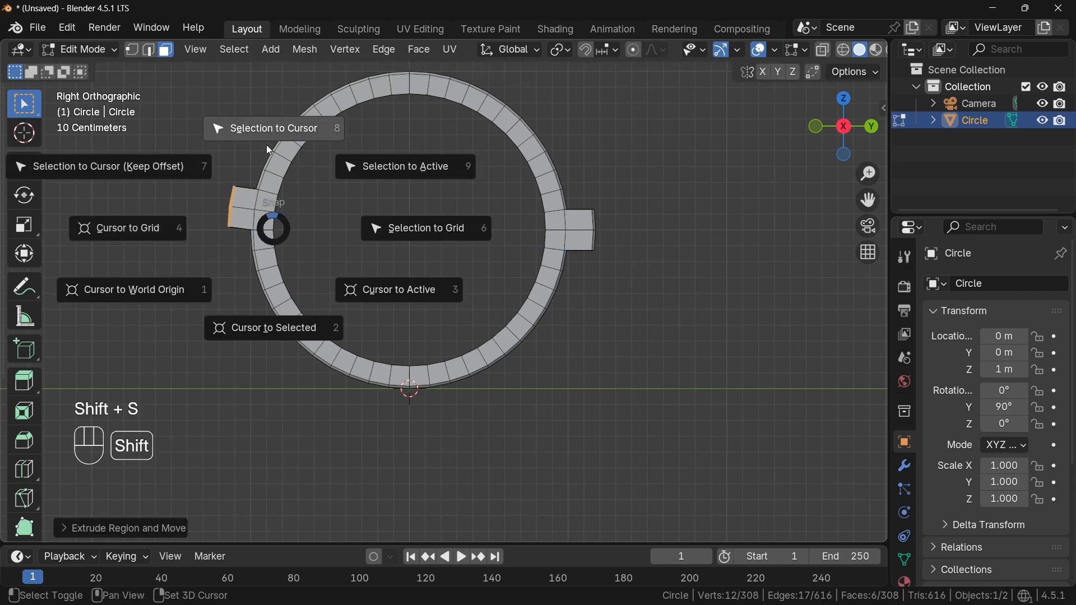
{"action": "left_click", "coordinate": [277, 334]}
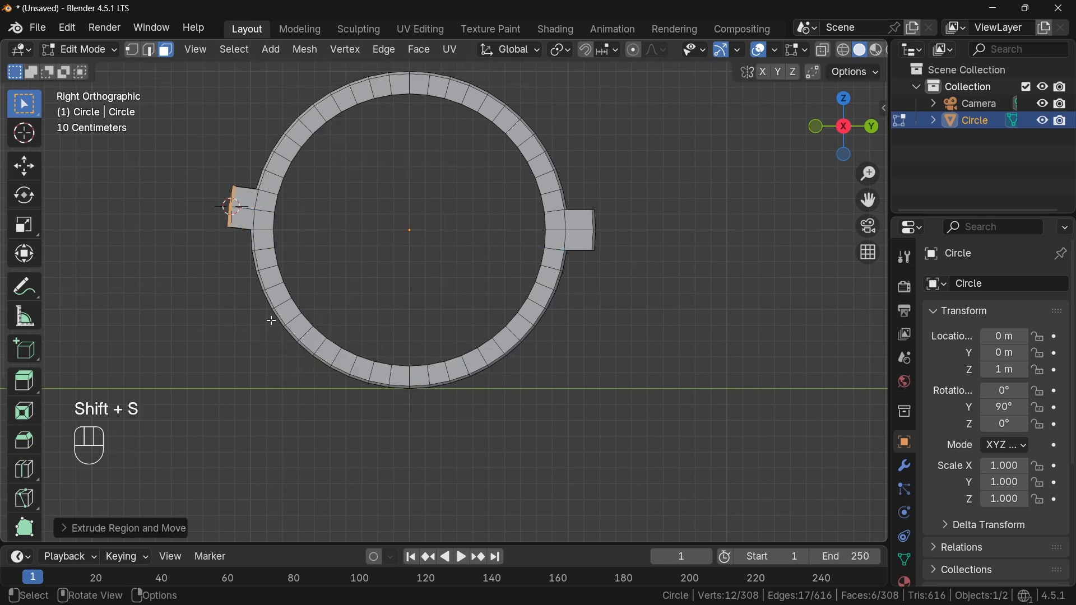
{"action": "key", "text": "Tab"}
{"action": "key", "text": "ctrl+z"}
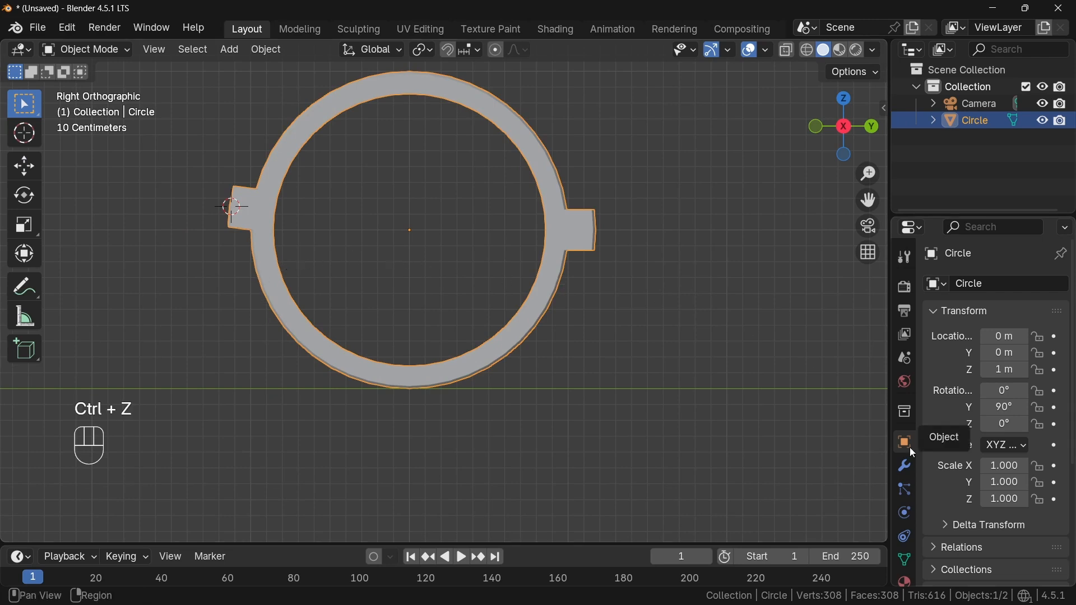
Add a Mirror modifier to the ring and mirror it only on the Y axis
{"action": "left_click", "coordinate": [905, 466]}
{"action": "left_click", "coordinate": [947, 284]}
{"action": "mouse_move", "coordinate": [933, 346]}
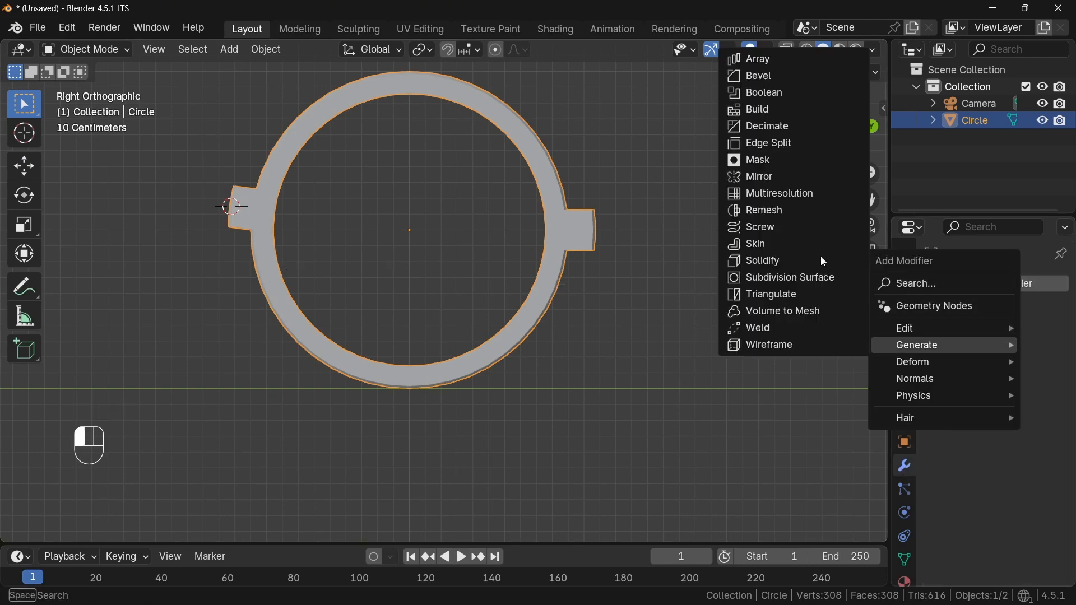
{"action": "left_click", "coordinate": [796, 177]}
{"action": "left_click", "coordinate": [991, 337]}
{"action": "left_click", "coordinate": [1013, 336]}
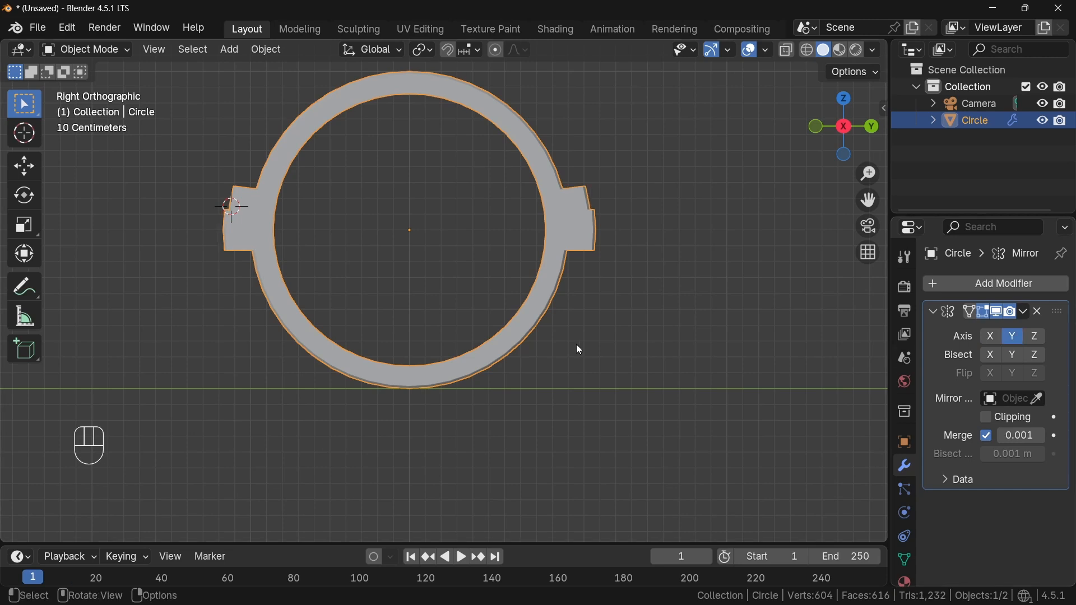
Add a Plain Axes empty at the 3D cursor on the bridge's end
{"action": "left_click", "coordinate": [230, 49]}
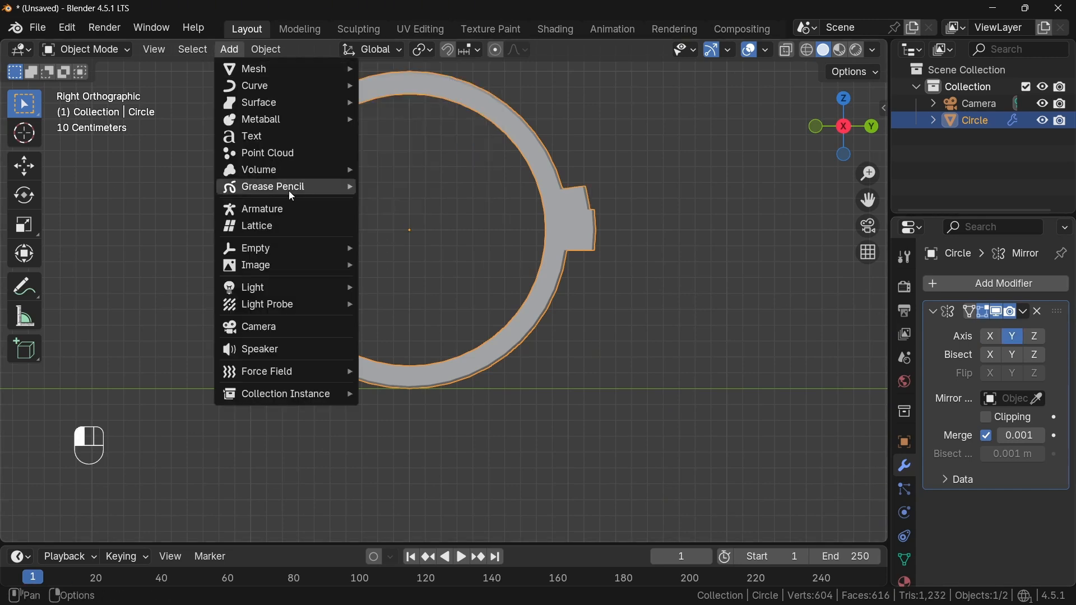
{"action": "mouse_move", "coordinate": [264, 244]}
{"action": "left_click", "coordinate": [420, 246]}
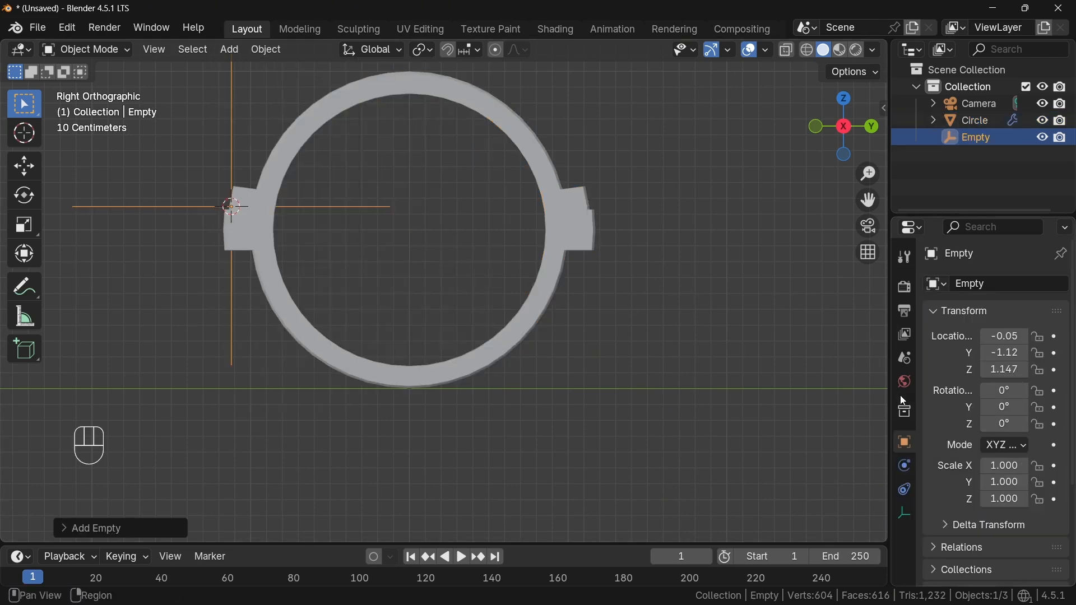
Set the Empty as the ring's mirror object and enable Clipping in the Mirror modifier
{"action": "left_click", "coordinate": [594, 222]}
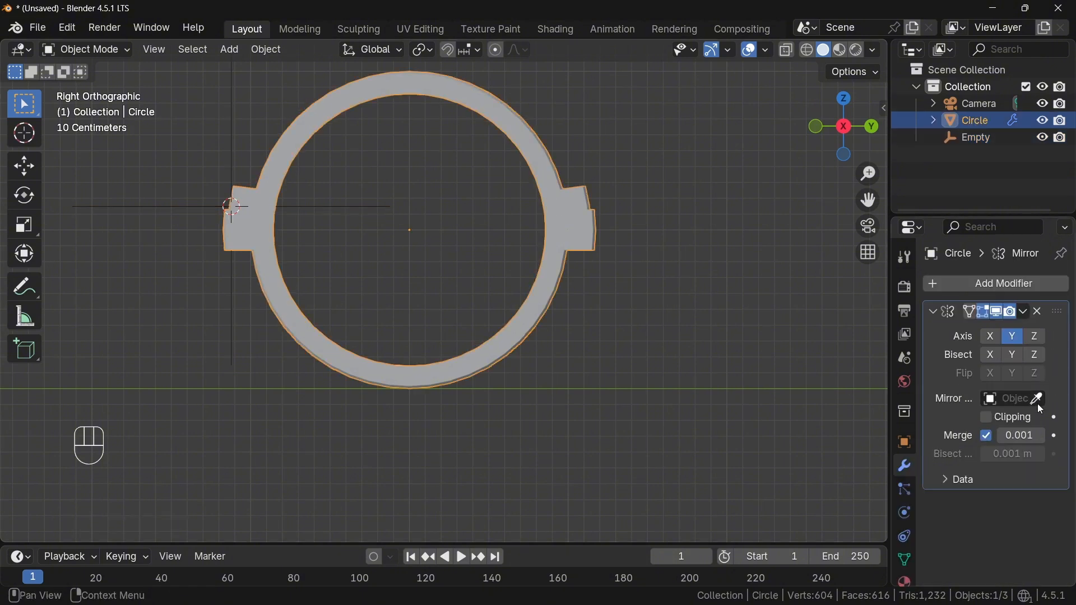
{"action": "left_click", "coordinate": [364, 207]}
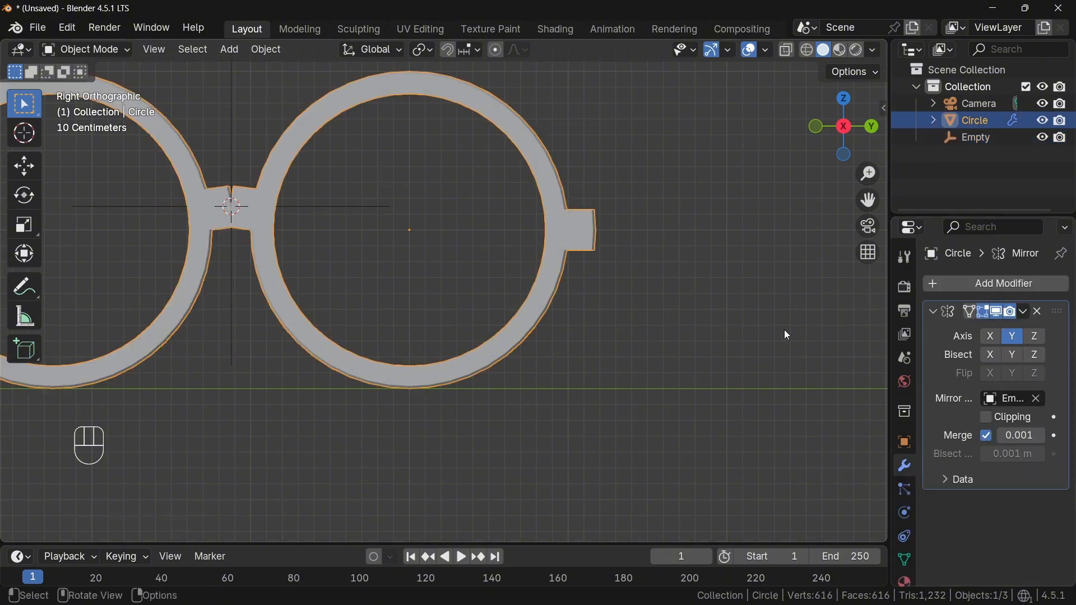
{"action": "left_click", "coordinate": [987, 417]}
Delete the selected end faces of the bridge in Edit Mode to open it toward the mirrored half
{"action": "key", "text": "Tab"}
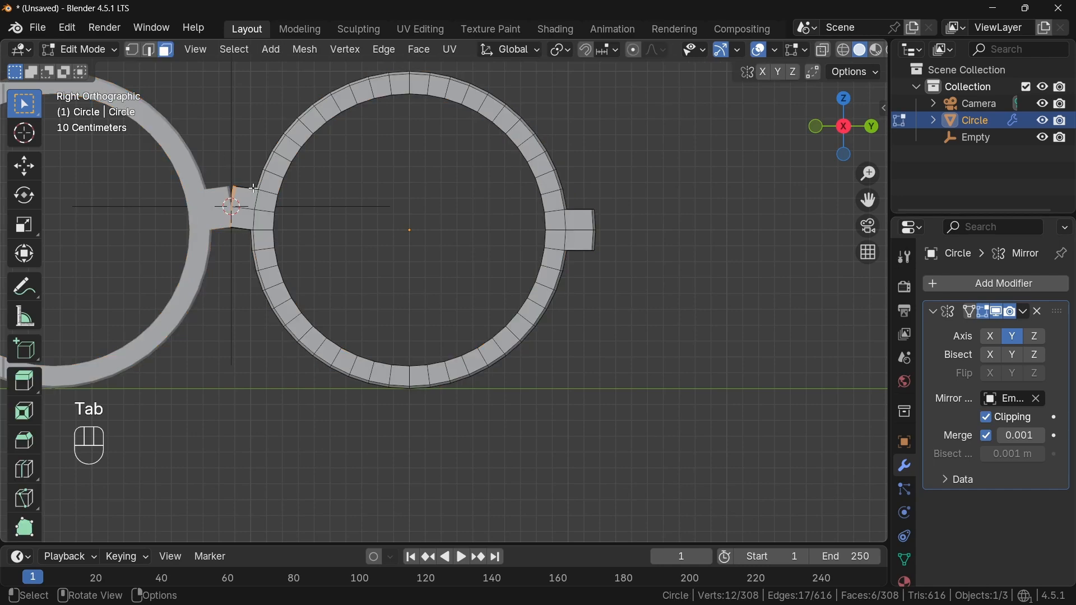
{"action": "middle_click_drag", "start_coordinate": [230, 162], "coordinate": [224, 219], "text": "shift"}
{"action": "key", "text": "x"}
{"action": "left_click", "coordinate": [187, 253]}
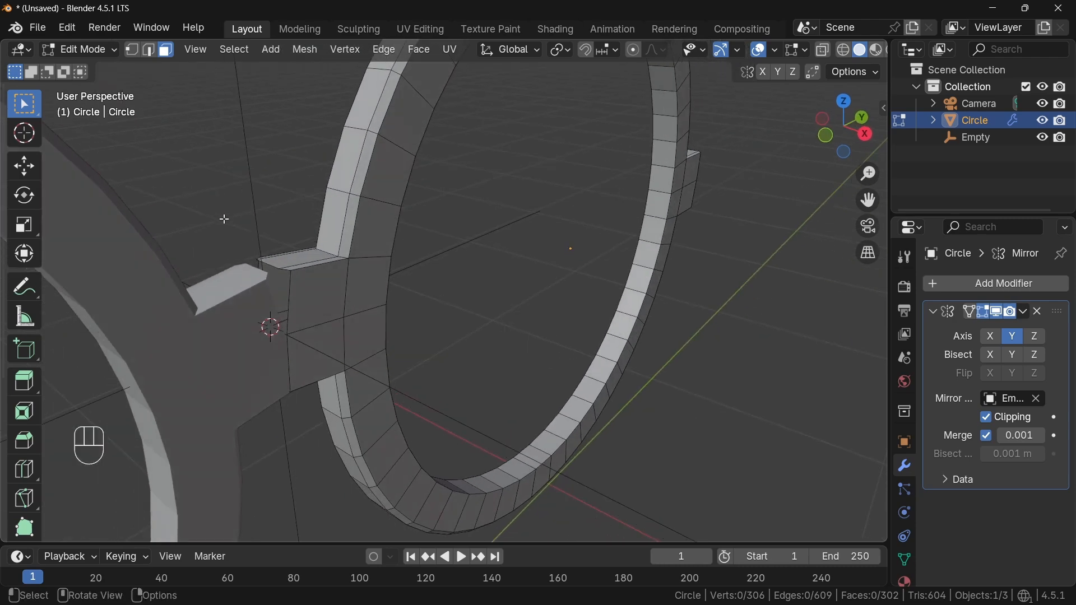
Flatten the open edge loop at the bridge's end by scaling it to 0 along Y
{"action": "key", "text": "2"}
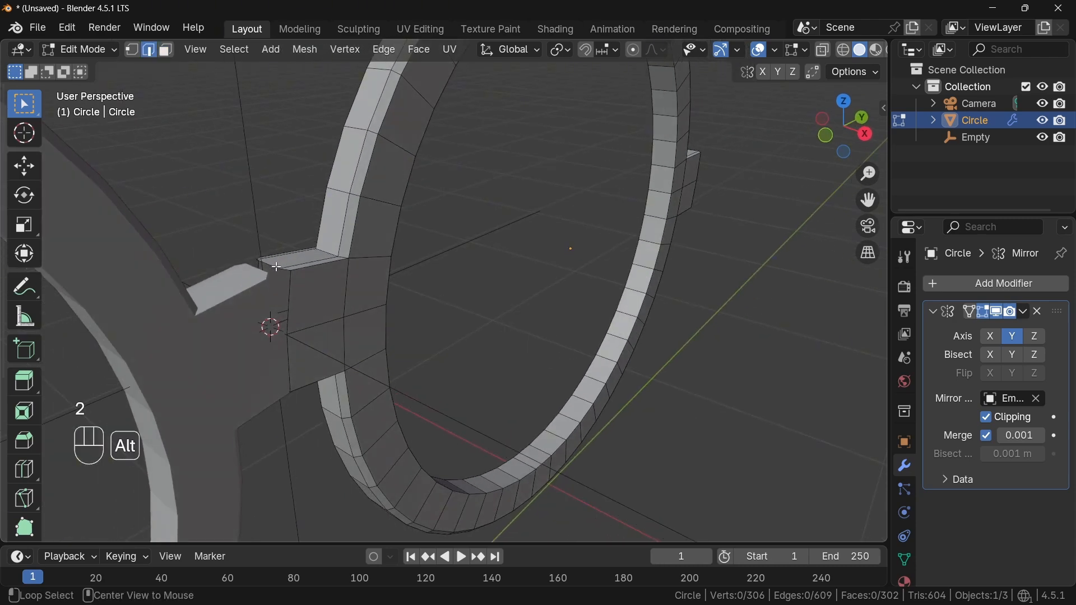
{"action": "left_click", "coordinate": [282, 270], "text": "alt"}
{"action": "middle_click_drag", "start_coordinate": [282, 269], "coordinate": [361, 269]}
{"action": "scroll", "coordinate": [250, 249], "scroll_direction": "down", "scroll_amount": 1}
{"action": "key", "text": "s"}
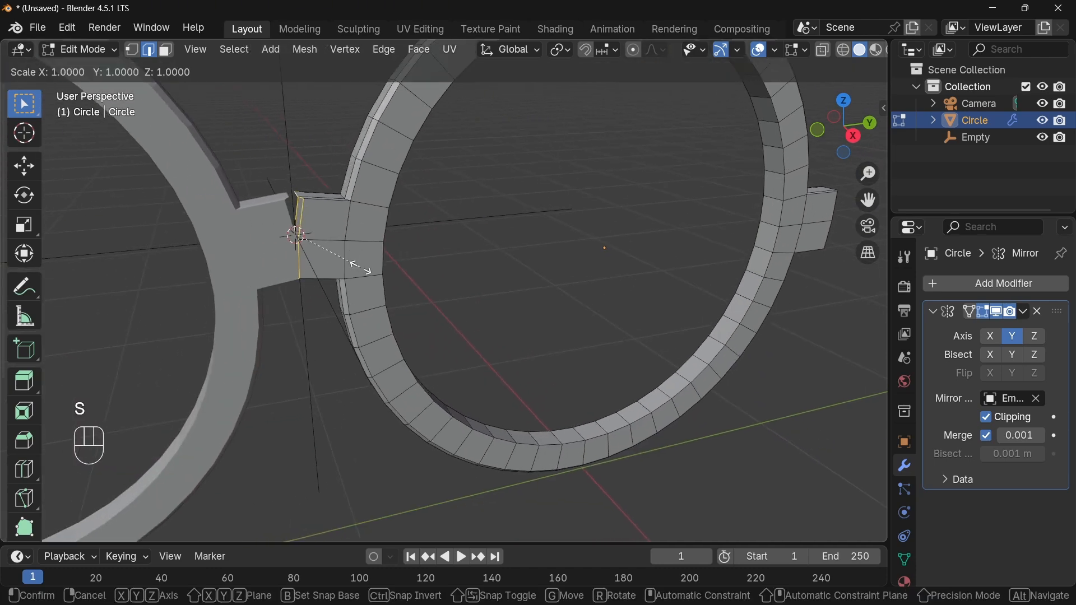
{"action": "key", "text": "y"}
{"action": "key", "text": "0"}
{"action": "key", "text": "Return"}
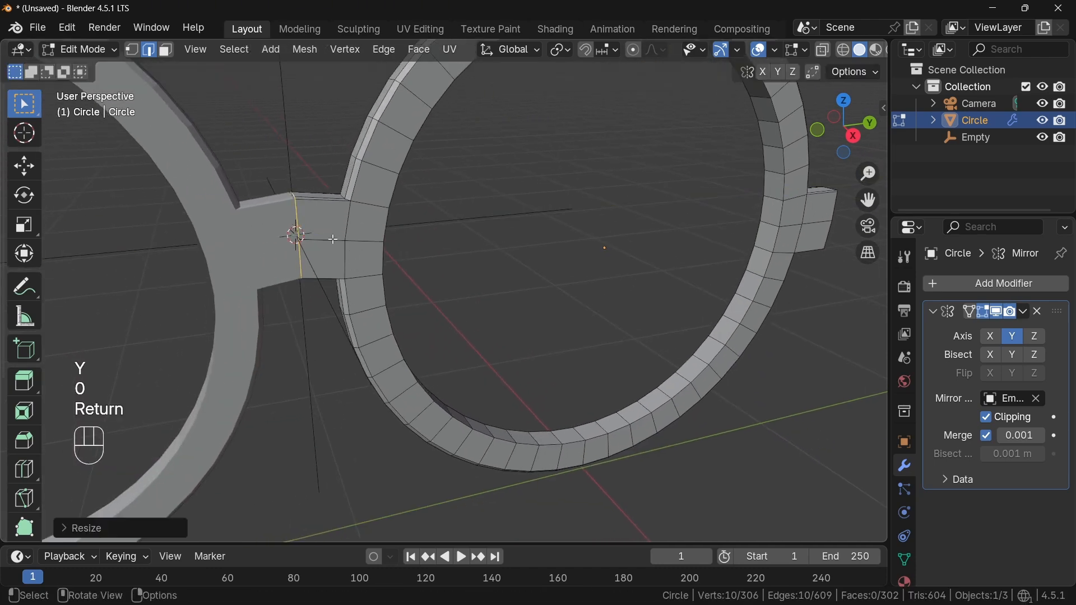
Reset the 3D cursor to the world origin and hide the Empty in the viewport
{"action": "middle_click_drag", "start_coordinate": [359, 264], "coordinate": [271, 169]}
{"action": "scroll", "coordinate": [273, 213], "scroll_direction": "down", "scroll_amount": 4}
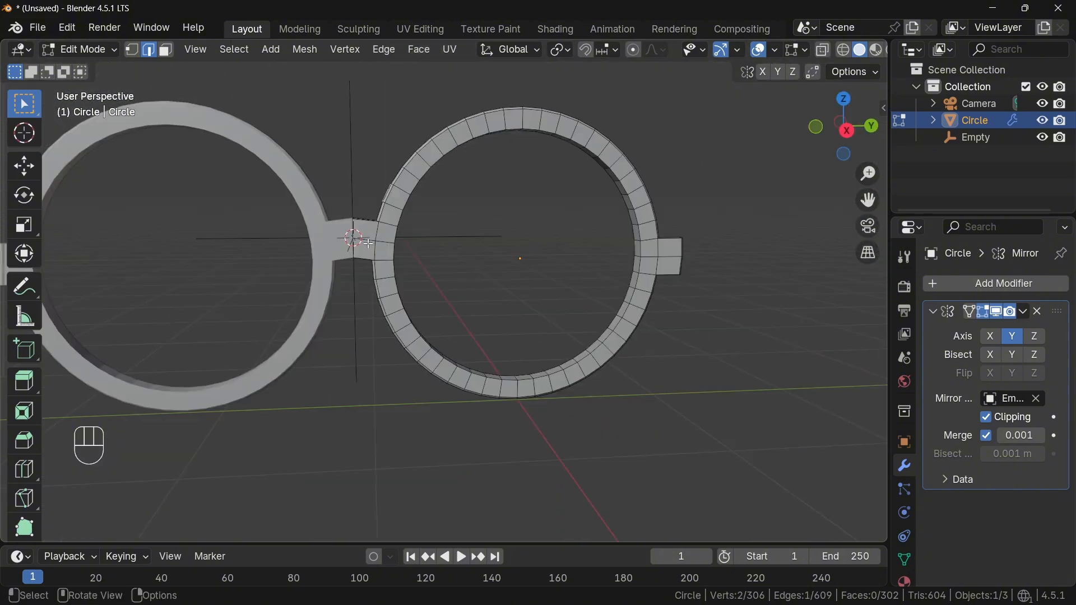
{"action": "key", "text": "shift+s"}
{"action": "left_click", "coordinate": [235, 387]}
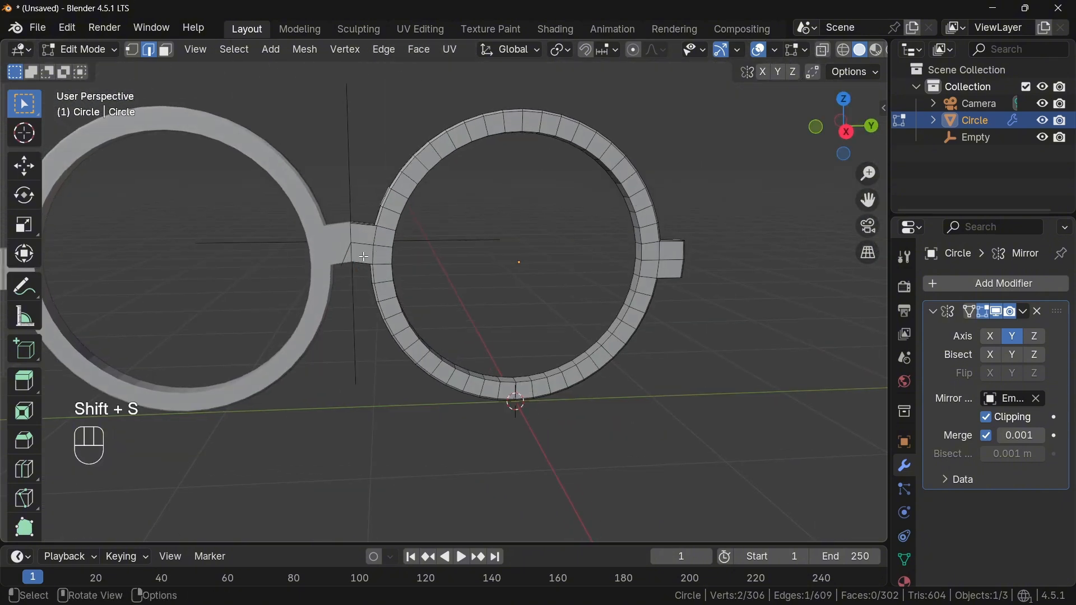
{"action": "middle_click_drag", "start_coordinate": [235, 386], "coordinate": [314, 364]}
{"action": "left_click", "coordinate": [1043, 137]}
Box-select all vertices at the bridge's open end through the mesh and shift them along the X axis
{"action": "scroll", "coordinate": [320, 274], "scroll_direction": "up", "scroll_amount": 3}
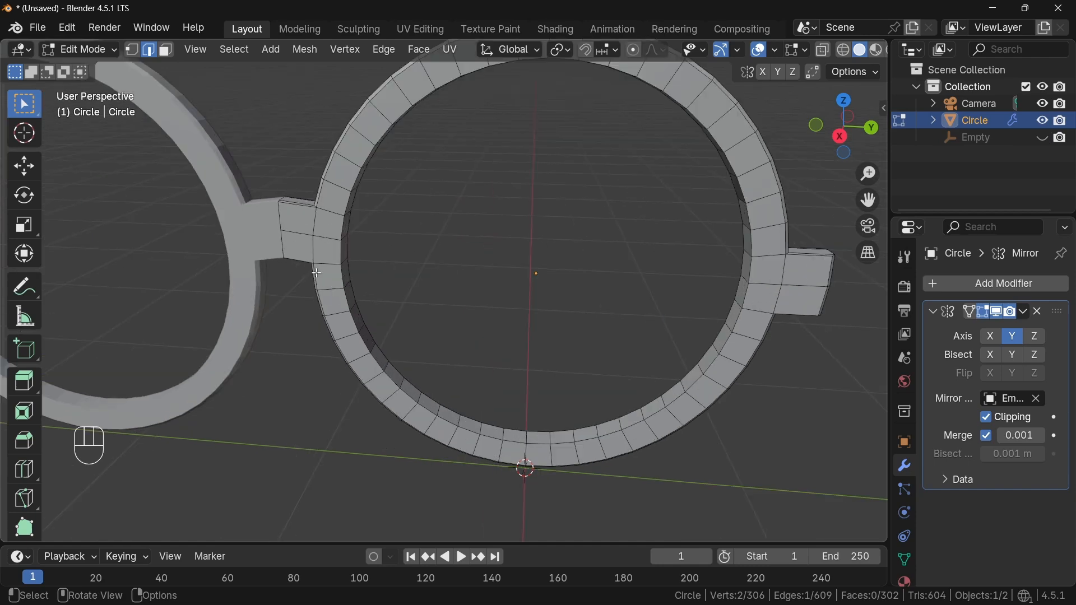
{"action": "key", "text": "1"}
{"action": "middle_click_drag", "start_coordinate": [310, 255], "coordinate": [291, 224]}
{"action": "key", "text": "alt+z"}
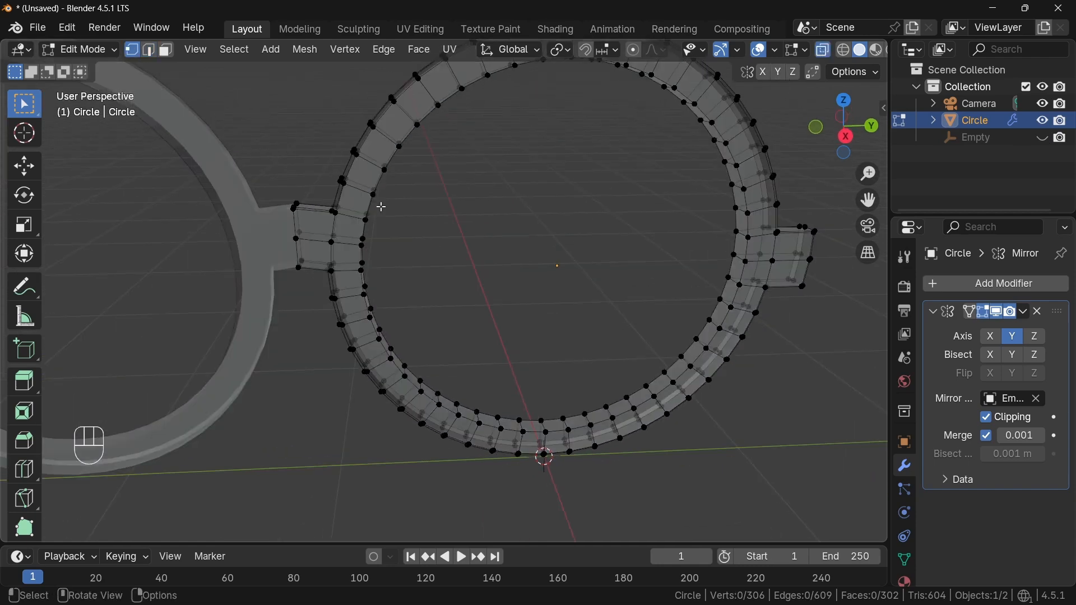
{"action": "left_click_drag", "start_coordinate": [274, 182], "coordinate": [328, 297]}
{"action": "key", "text": "alt+z"}
{"action": "middle_click_drag", "start_coordinate": [426, 292], "coordinate": [463, 336]}
{"action": "key", "text": "g"}
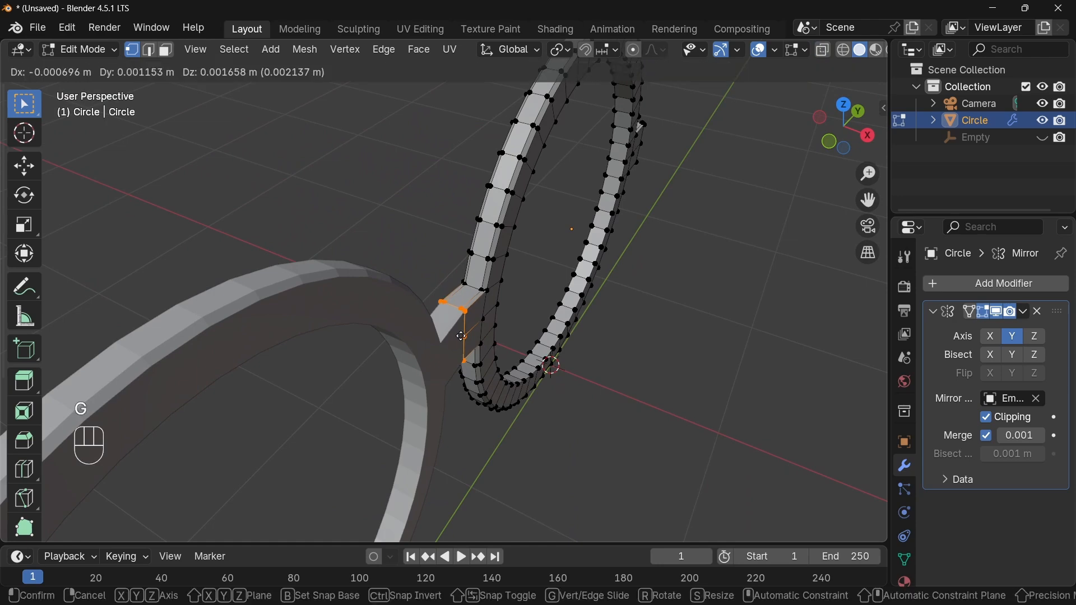
{"action": "key", "text": "x"}
{"action": "left_click", "coordinate": [475, 340]}
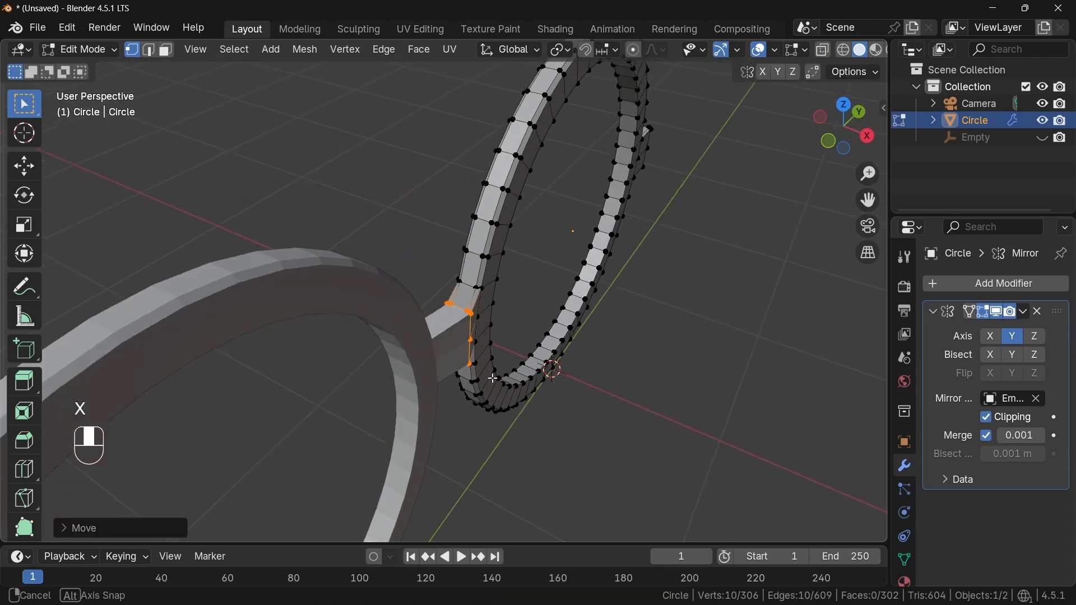
Lower the selected vertices at the bridge's open end slightly along the Z axis and return to Object Mode
{"action": "middle_click_drag", "start_coordinate": [475, 340], "coordinate": [385, 330]}
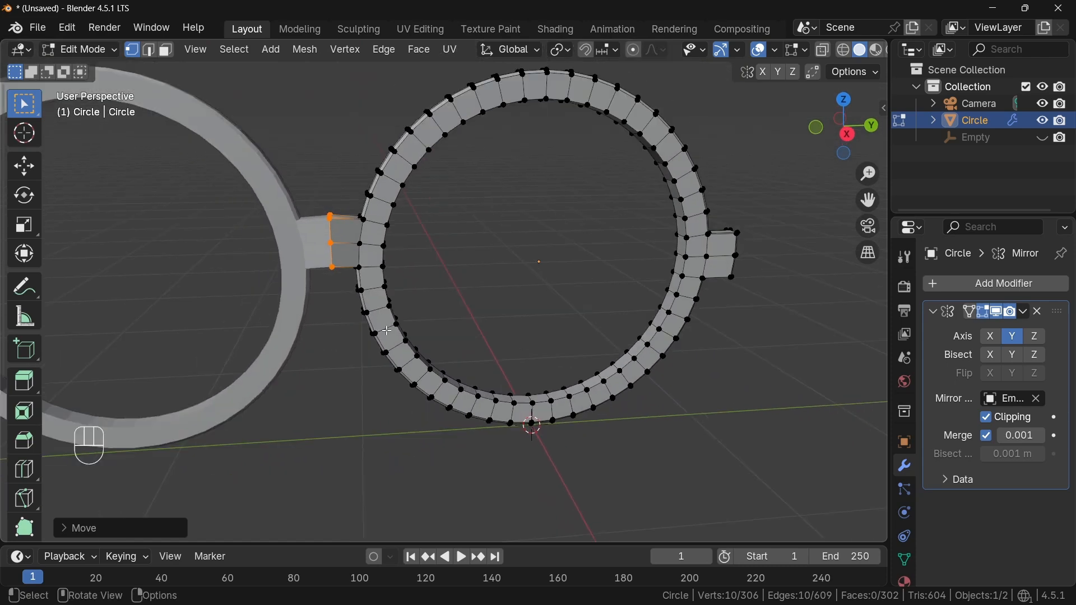
{"action": "key", "text": "grave"}
{"action": "left_click", "coordinate": [502, 334]}
{"action": "key", "text": "g"}
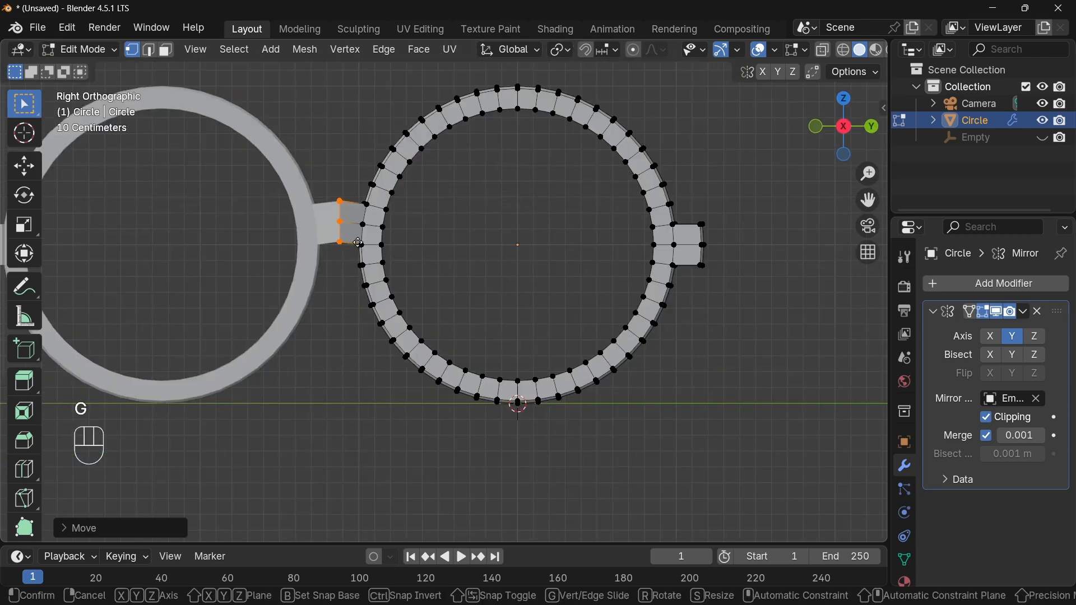
{"action": "key", "text": "z"}
{"action": "left_click", "coordinate": [356, 248]}
{"action": "key", "text": "Tab"}
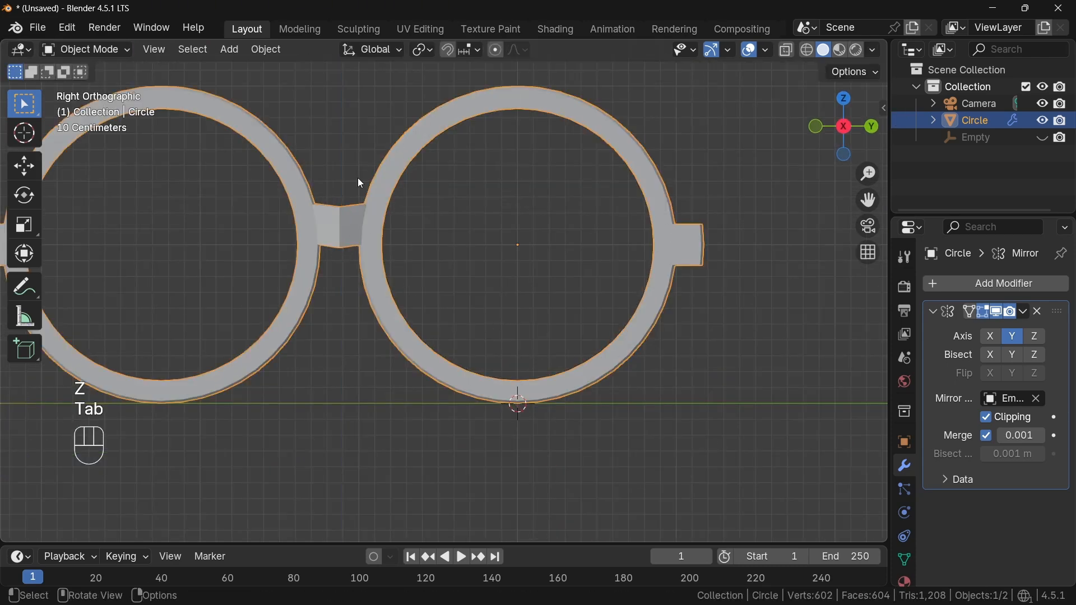
Add a level 2 Subdivision Surface modifier to the frame and shade it smooth
{"action": "key", "text": "ctrl+2"}
{"action": "middle_click_drag", "start_coordinate": [376, 226], "coordinate": [453, 293]}
{"action": "middle_click_drag", "start_coordinate": [323, 246], "coordinate": [458, 226]}
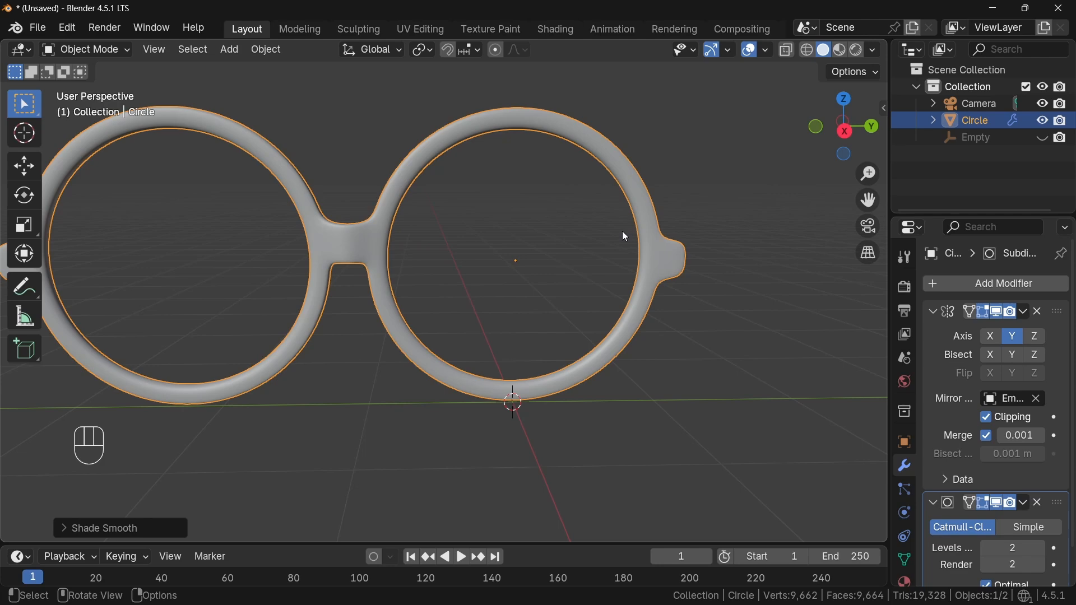
Add a centred edge loop around the inner wall of the editable rim in Edit Mode
{"action": "key", "text": "Tab"}
{"action": "middle_click_drag", "start_coordinate": [623, 239], "coordinate": [707, 187]}
{"action": "scroll", "coordinate": [708, 187], "scroll_direction": "up", "scroll_amount": 2}
{"action": "key", "text": "ctrl+r"}
{"action": "left_click", "coordinate": [713, 192]}
{"action": "right_click", "coordinate": [713, 193]}
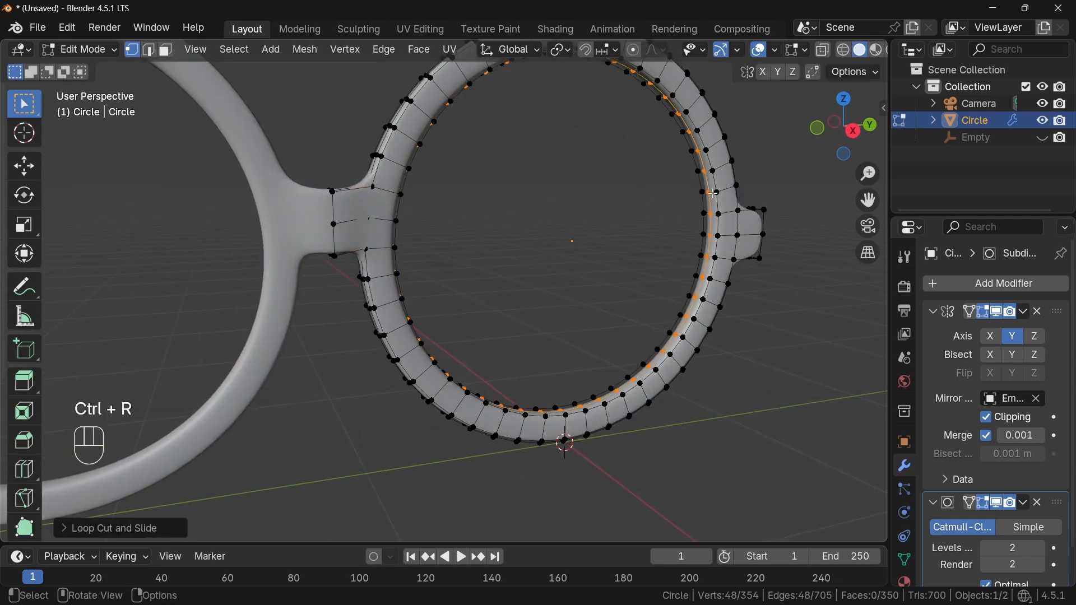
Separate the selected inner edge loop into its own object and make that object active in Object Mode
{"action": "key", "text": "p"}
{"action": "left_click", "coordinate": [643, 262]}
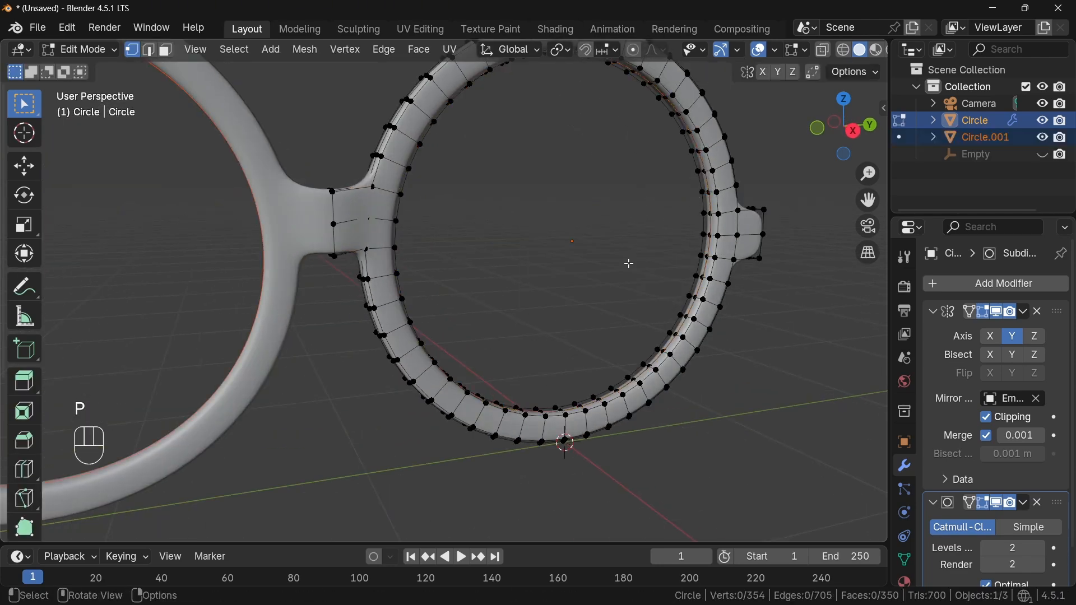
{"action": "key", "text": "Tab"}
{"action": "left_click", "coordinate": [978, 143]}
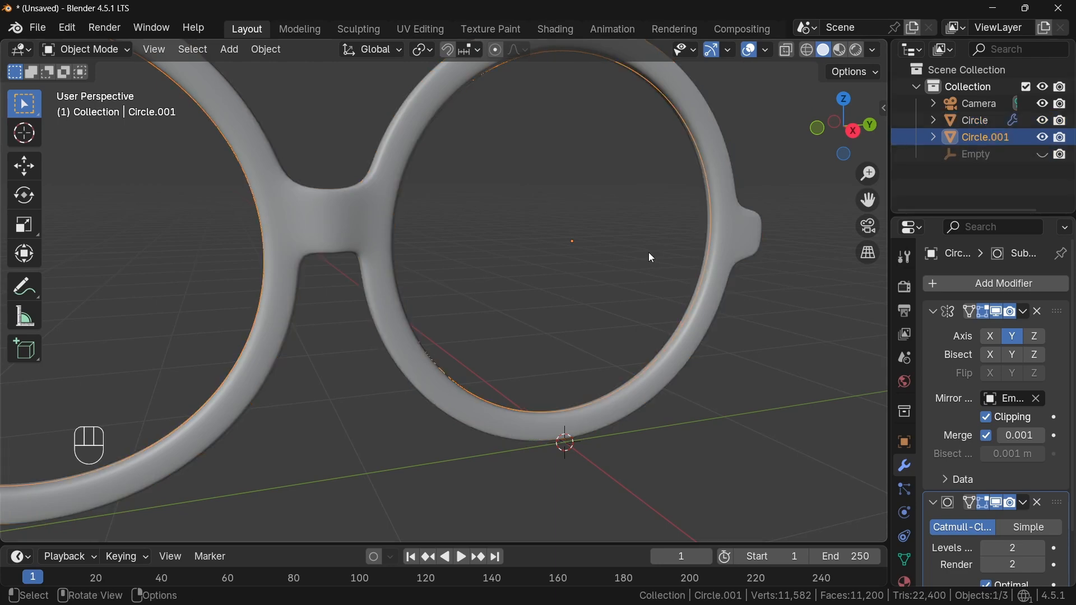
Fill the separated edge loop with Grid Fill to form the lens surface
{"action": "key", "text": "Tab"}
{"action": "key", "text": "ctrl+f"}
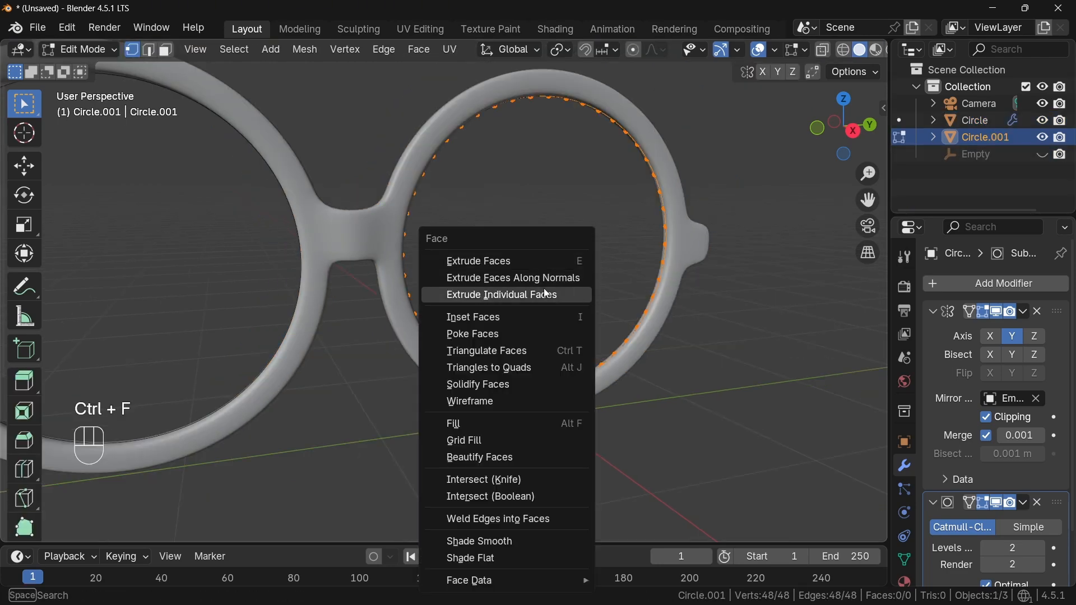
{"action": "left_click", "coordinate": [517, 442]}
Bulge the lens by moving its four central faces about 0.1 m along X with proportional editing
{"action": "key", "text": "grave"}
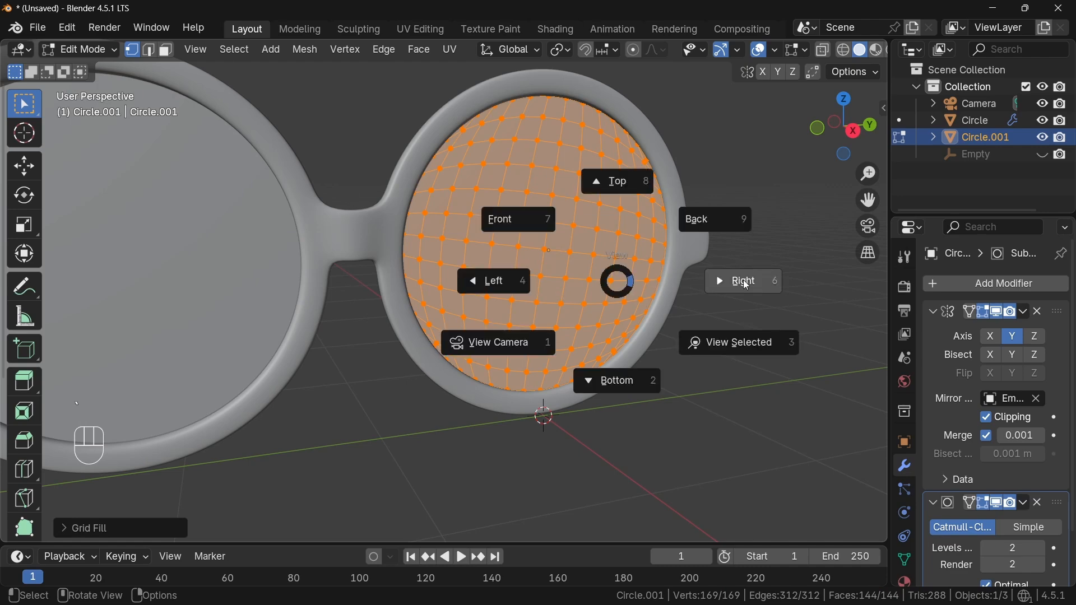
{"action": "left_click", "coordinate": [737, 278]}
{"action": "key", "text": "2"}
{"action": "key", "text": "3"}
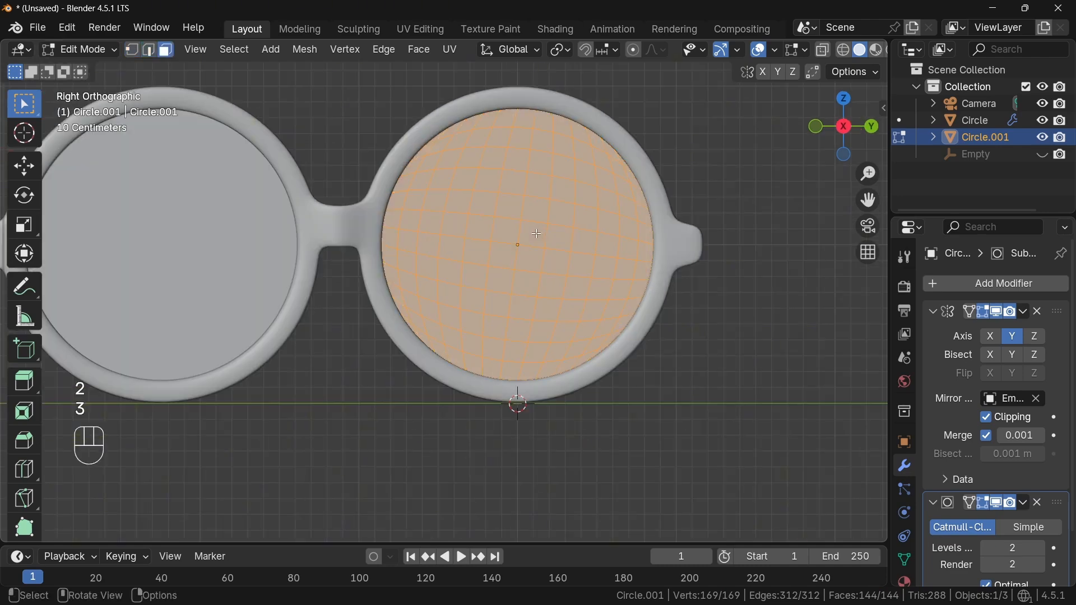
{"action": "left_click_drag", "start_coordinate": [505, 229], "coordinate": [541, 254]}
{"action": "middle_click_drag", "start_coordinate": [542, 253], "coordinate": [446, 266]}
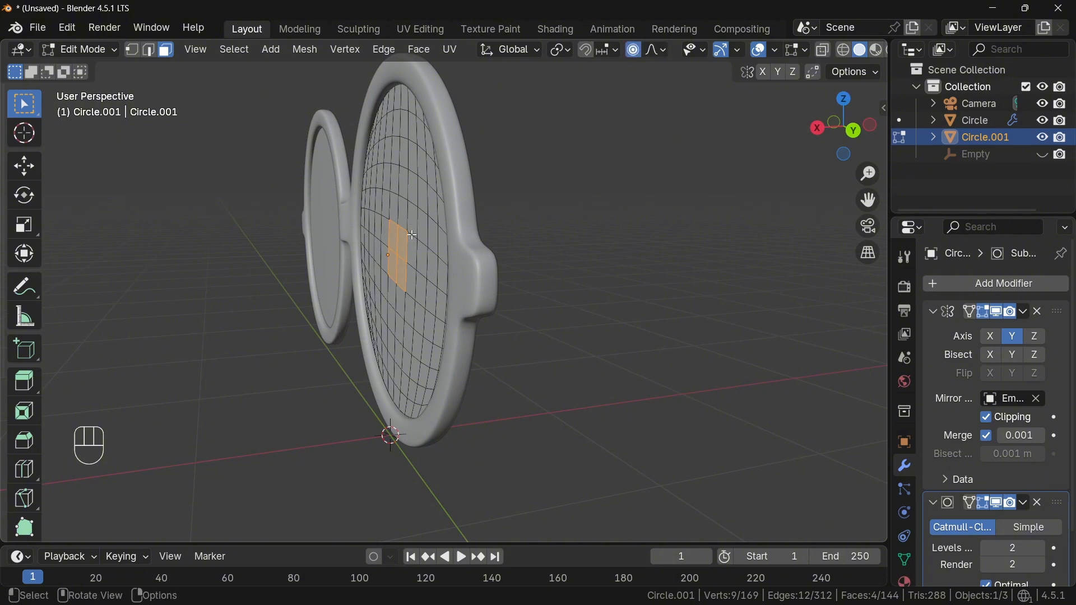
{"action": "key", "text": "g"}
{"action": "key", "text": "x"}
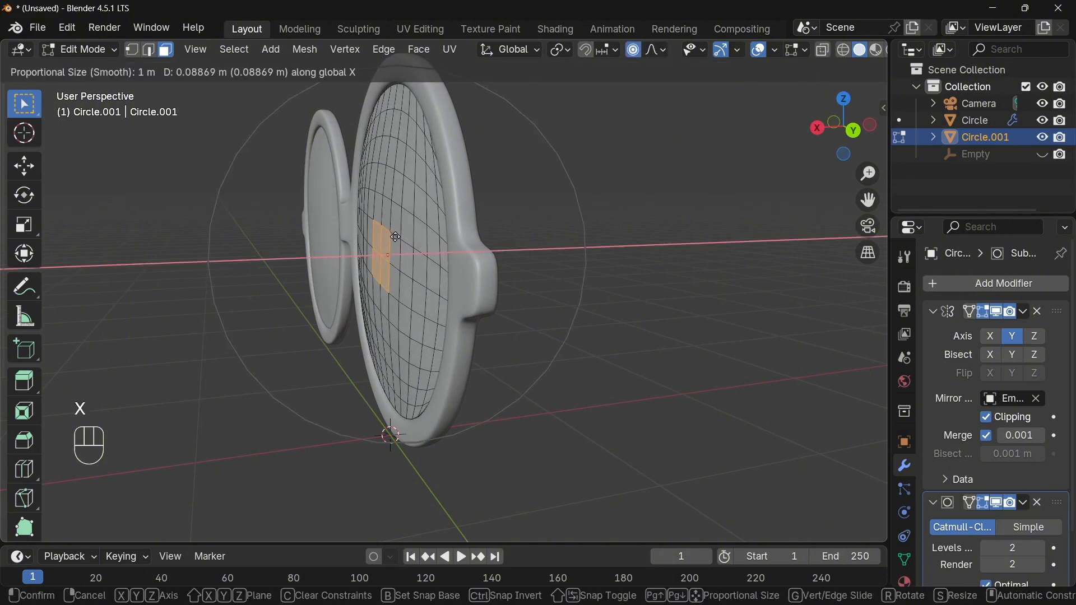
{"action": "scroll", "coordinate": [396, 238], "scroll_direction": "up", "scroll_amount": 2}
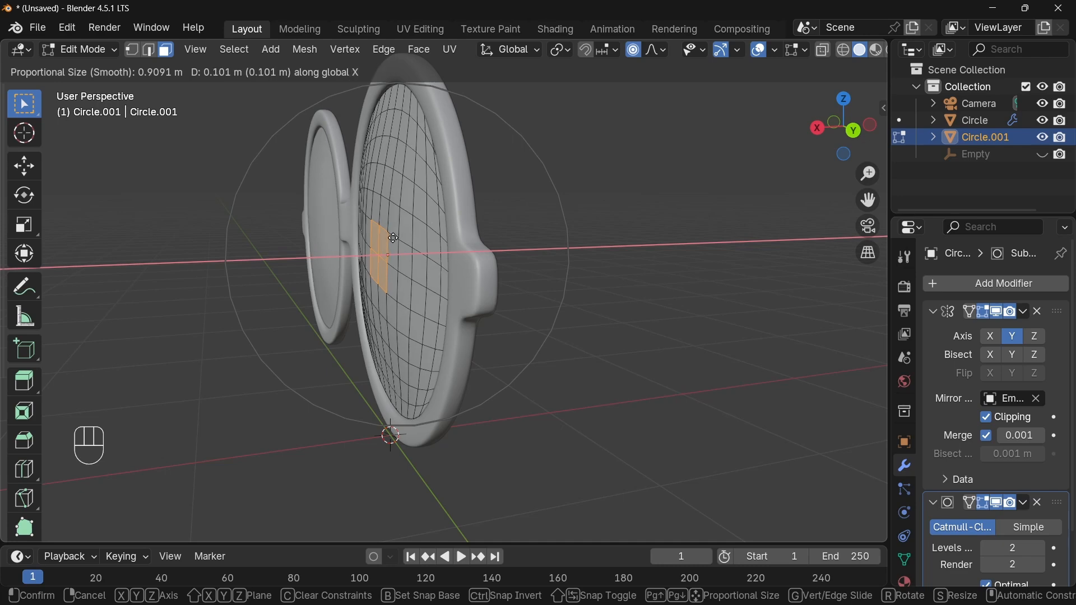
{"action": "left_click", "coordinate": [394, 238]}
{"action": "middle_click_drag", "start_coordinate": [368, 289], "coordinate": [308, 314]}
Shade the lens object smooth in Object Mode
{"action": "key", "text": "Tab"}
{"action": "right_click", "coordinate": [504, 236]}
{"action": "left_click", "coordinate": [505, 237]}
Add an edge loop across the frame's hinge tab, close to the rim
{"action": "left_click", "coordinate": [308, 311]}
{"action": "key", "text": "Tab"}
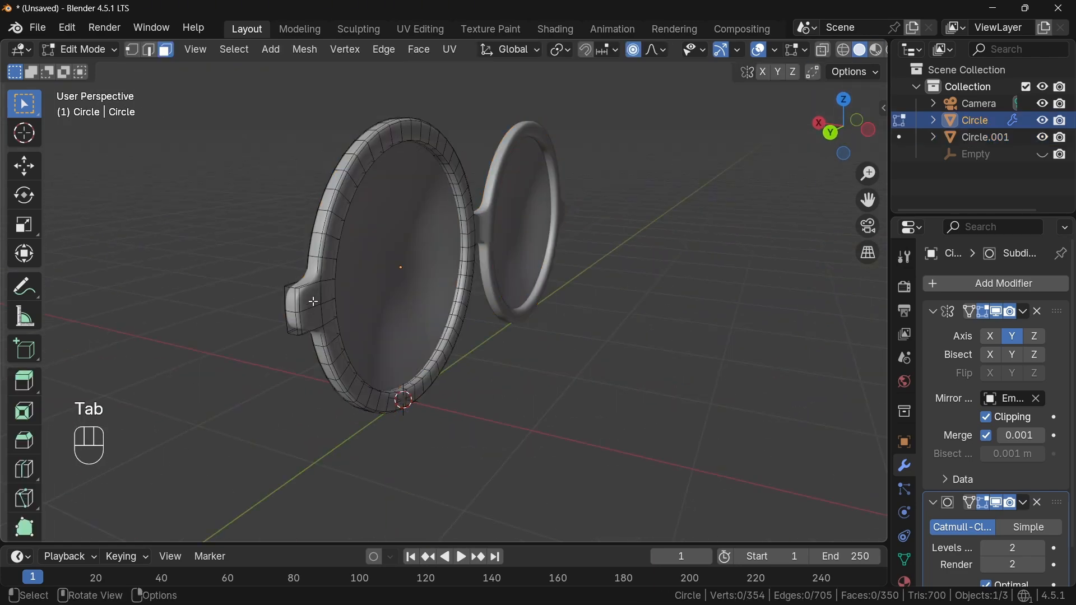
{"action": "key", "text": "ctrl+r"}
{"action": "left_click", "coordinate": [315, 296]}
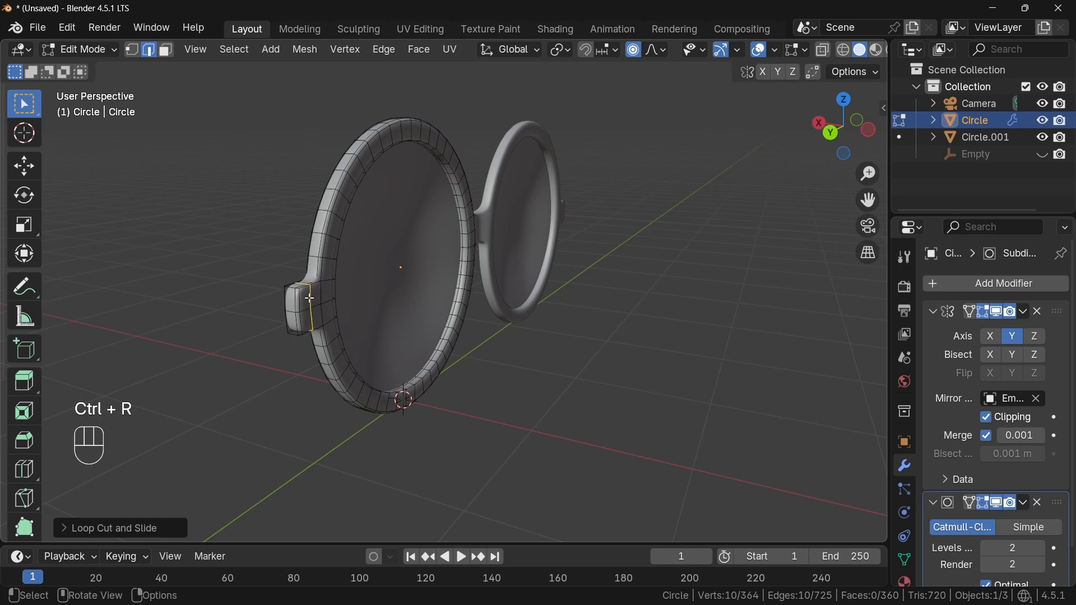
Select the faces at the hinge tab's outer end with Circle Select and flatten them by scaling to 0 along Y
{"action": "middle_click_drag", "start_coordinate": [333, 316], "coordinate": [319, 312]}
{"action": "key", "text": "c"}
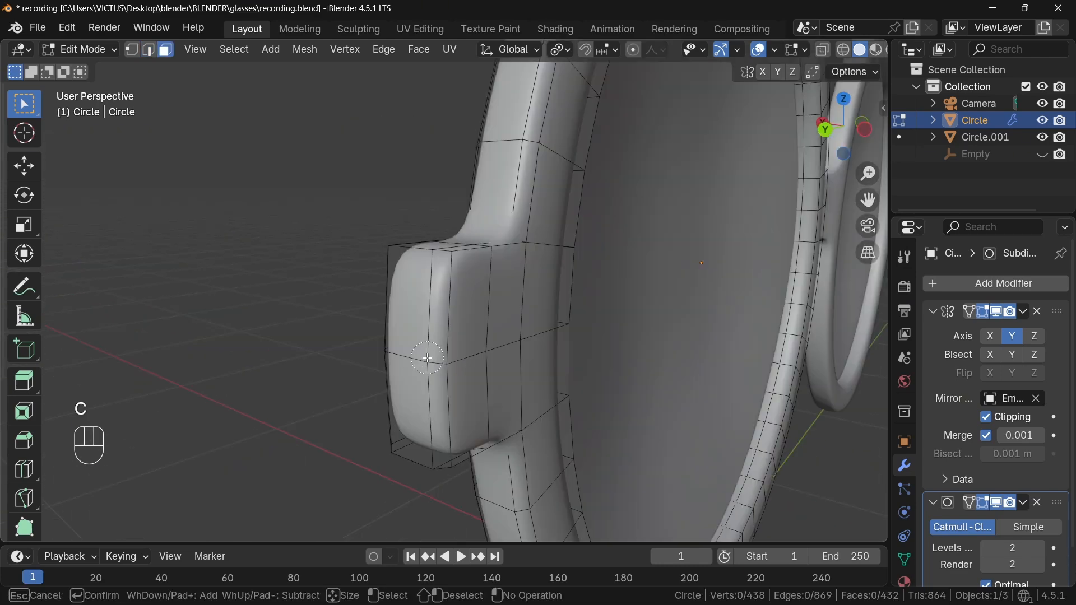
{"action": "left_click", "coordinate": [419, 366]}
{"action": "right_click", "coordinate": [418, 366]}
{"action": "middle_click_drag", "start_coordinate": [419, 366], "coordinate": [507, 367]}
{"action": "key", "text": "c"}
{"action": "left_click", "coordinate": [384, 373]}
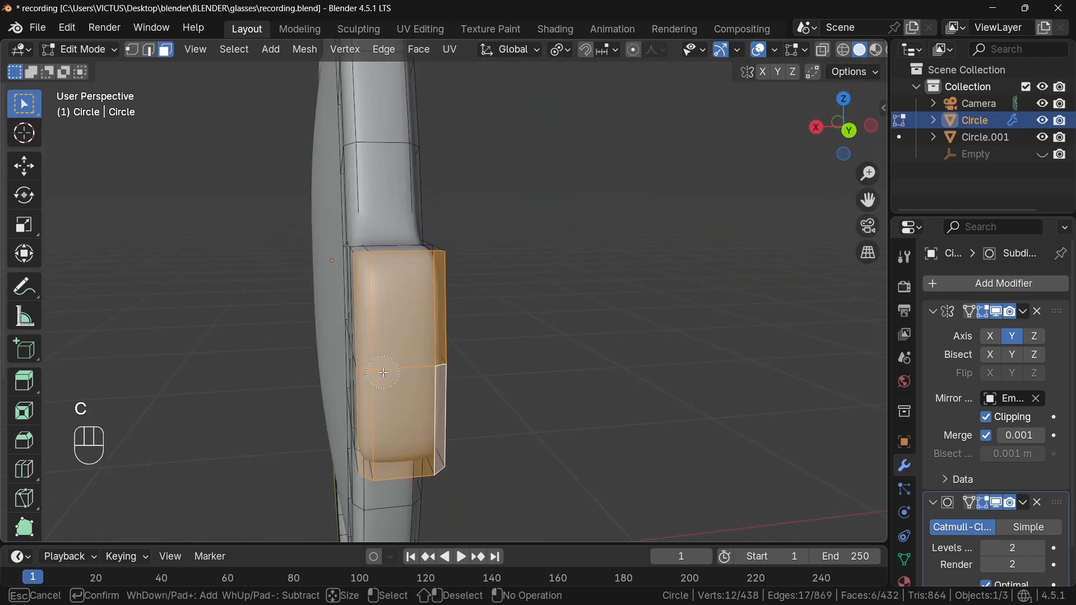
{"action": "right_click", "coordinate": [383, 376]}
{"action": "middle_click_drag", "start_coordinate": [383, 376], "coordinate": [442, 367]}
{"action": "type", "text": "s"}
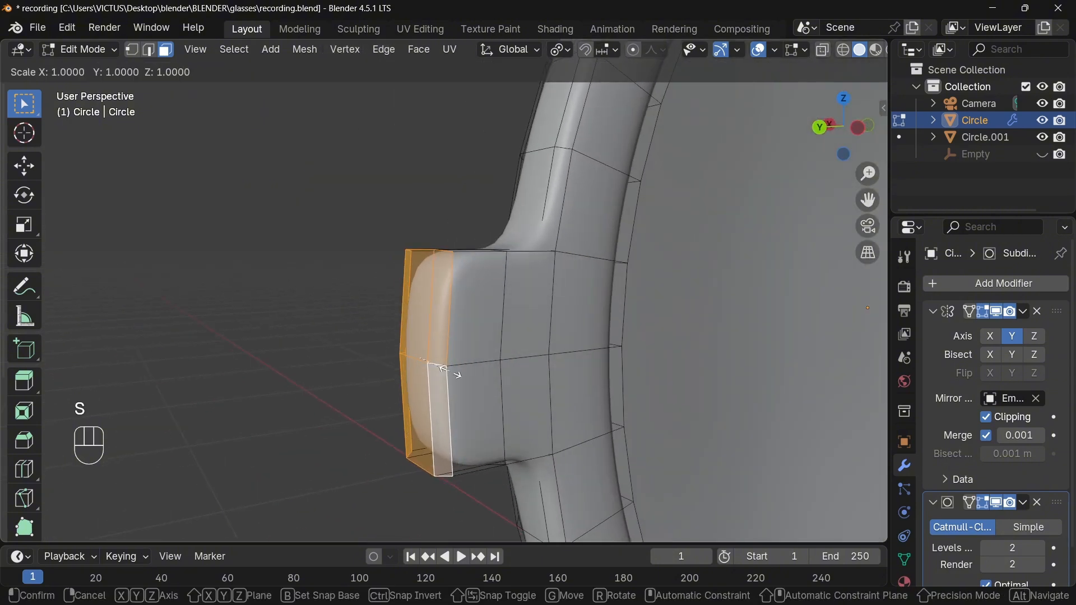
{"action": "type", "text": "y0"}
{"action": "left_click", "coordinate": [456, 372]}
Straighten the edge loop across the middle of the hinge tab by scaling it to 0 along Y
{"action": "key", "text": "2"}
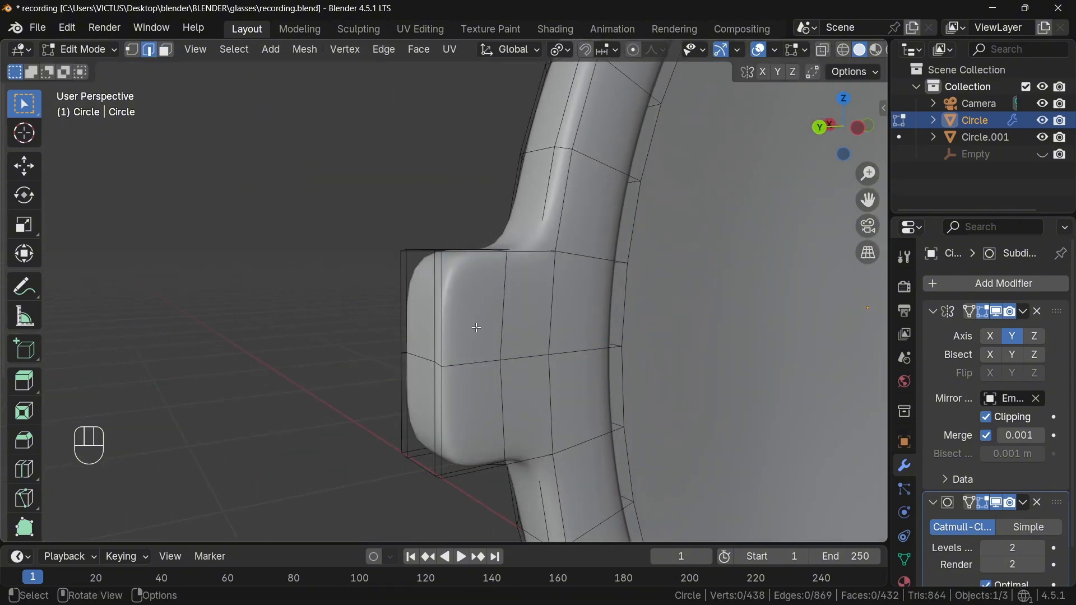
{"action": "left_click", "coordinate": [503, 325], "text": "alt"}
{"action": "key", "text": "s"}
{"action": "key", "text": "y"}
{"action": "key", "text": "o"}
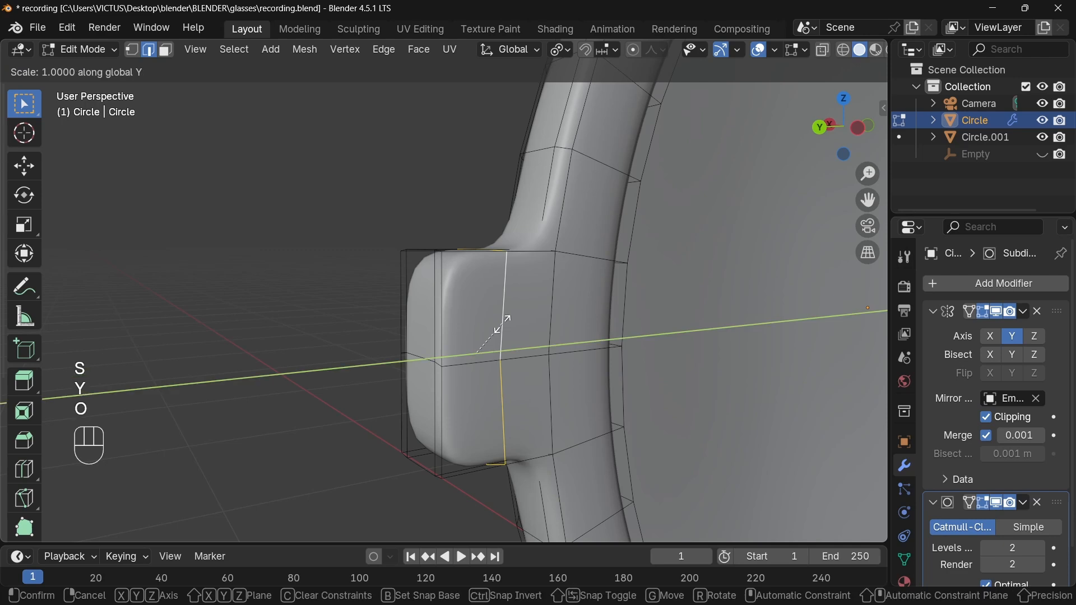
{"action": "key", "text": "Return"}
{"action": "key", "text": "s"}
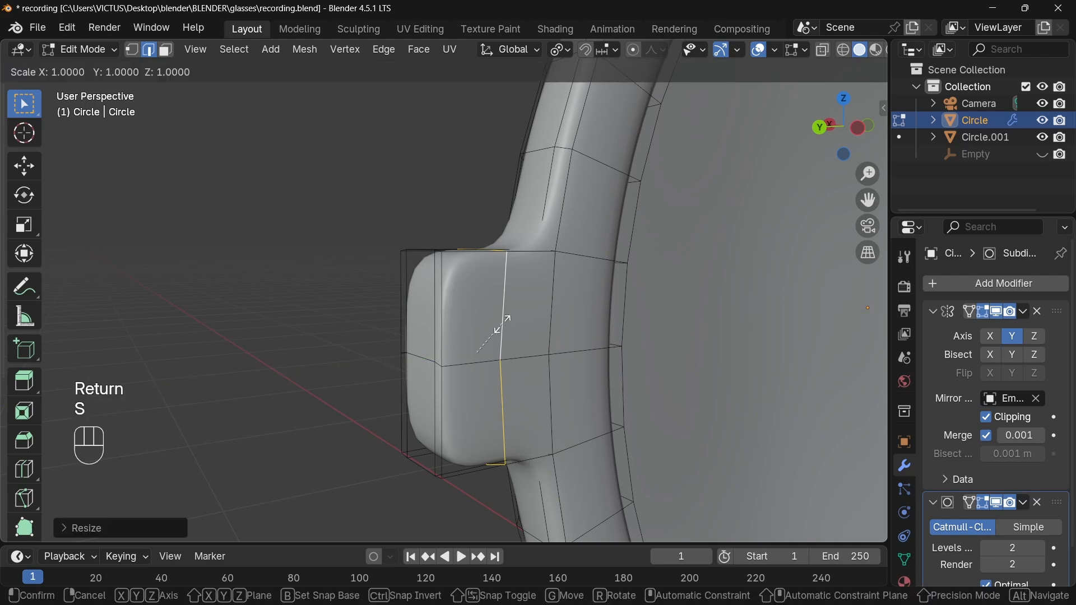
{"action": "key", "text": "y"}
{"action": "key", "text": "0"}
{"action": "key", "text": "Return"}
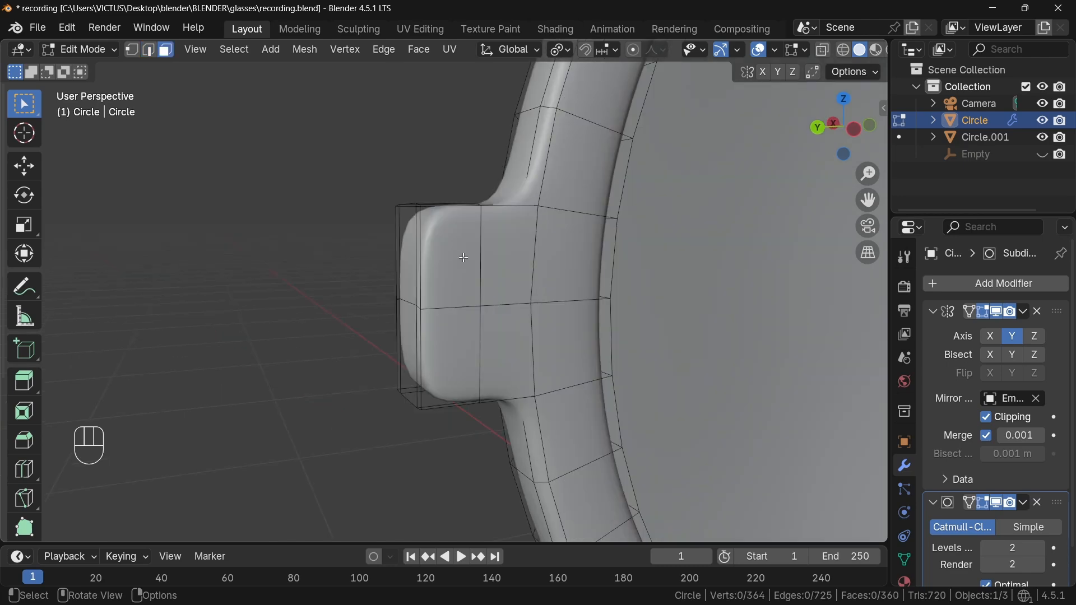
Duplicate the two adjacent faces on the back of the hinge tab, shifting the copy along the X axis
{"action": "left_click", "coordinate": [464, 258]}
{"action": "left_click", "coordinate": [461, 343], "text": "shift"}
{"action": "middle_click_drag", "start_coordinate": [461, 343], "coordinate": [498, 347]}
{"action": "key", "text": "shift+d"}
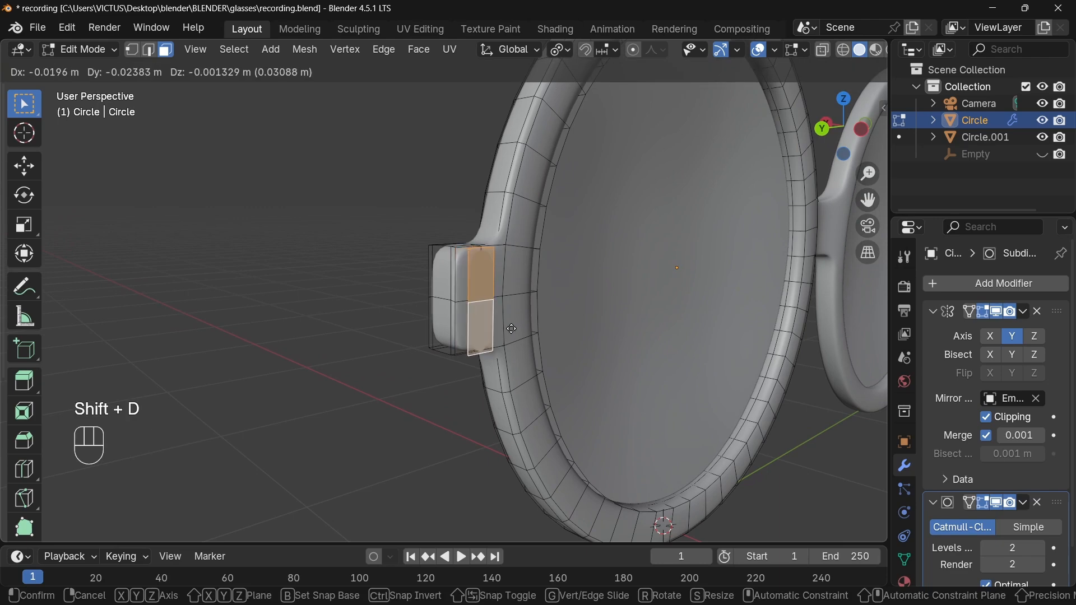
{"action": "key", "text": "x"}
{"action": "left_click", "coordinate": [511, 328]}
Position the duplicated faces along X in the back view, leaving a narrow gap behind the hinge tab
{"action": "key", "text": "grave"}
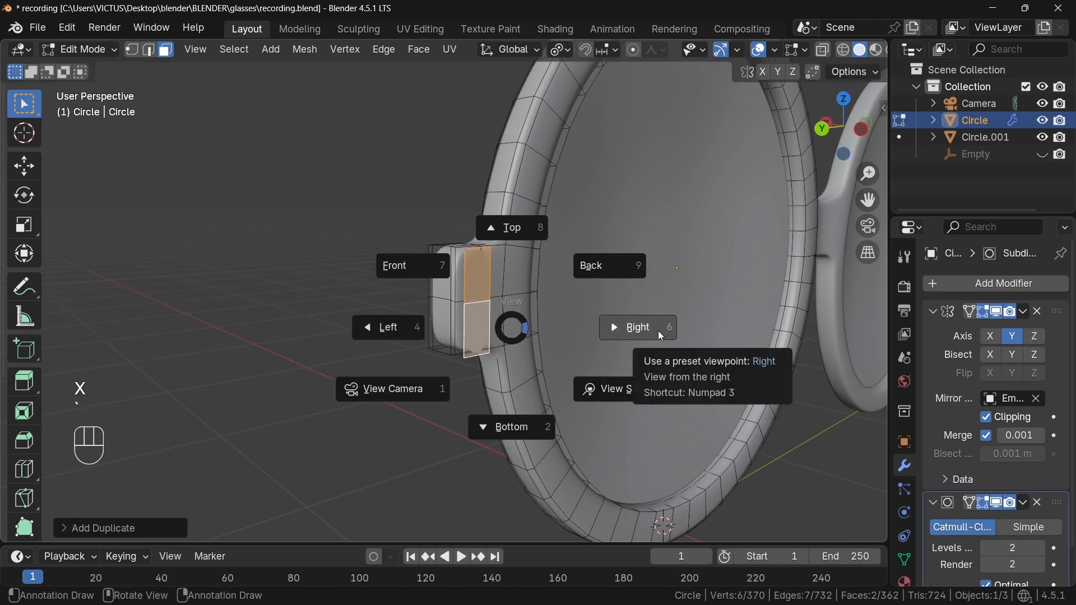
{"action": "left_click", "coordinate": [601, 264]}
{"action": "scroll", "coordinate": [484, 296], "scroll_direction": "up", "scroll_amount": 2}
{"action": "key", "text": "g"}
{"action": "key", "text": "x"}
{"action": "left_click", "coordinate": [423, 278]}
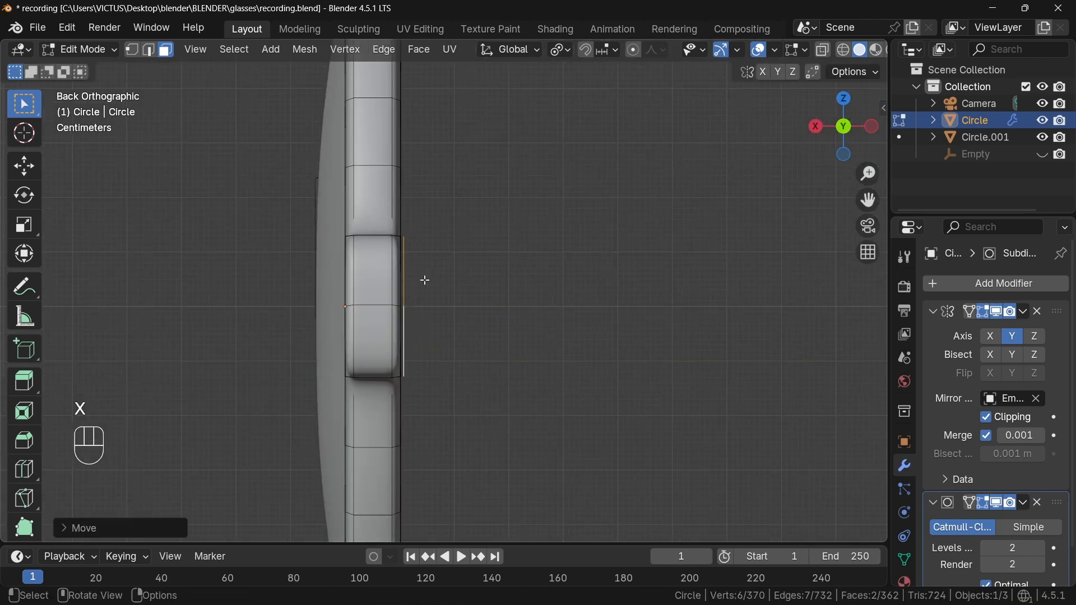
Extrude the duplicated faces backward along X and pull their end further out to form a long temple arm
{"action": "key", "text": "e"}
{"action": "key", "text": "x"}
{"action": "left_click", "coordinate": [845, 278]}
{"action": "key", "text": "grave"}
{"action": "left_click", "coordinate": [802, 219]}
{"action": "scroll", "coordinate": [487, 224], "scroll_direction": "down", "scroll_amount": 12}
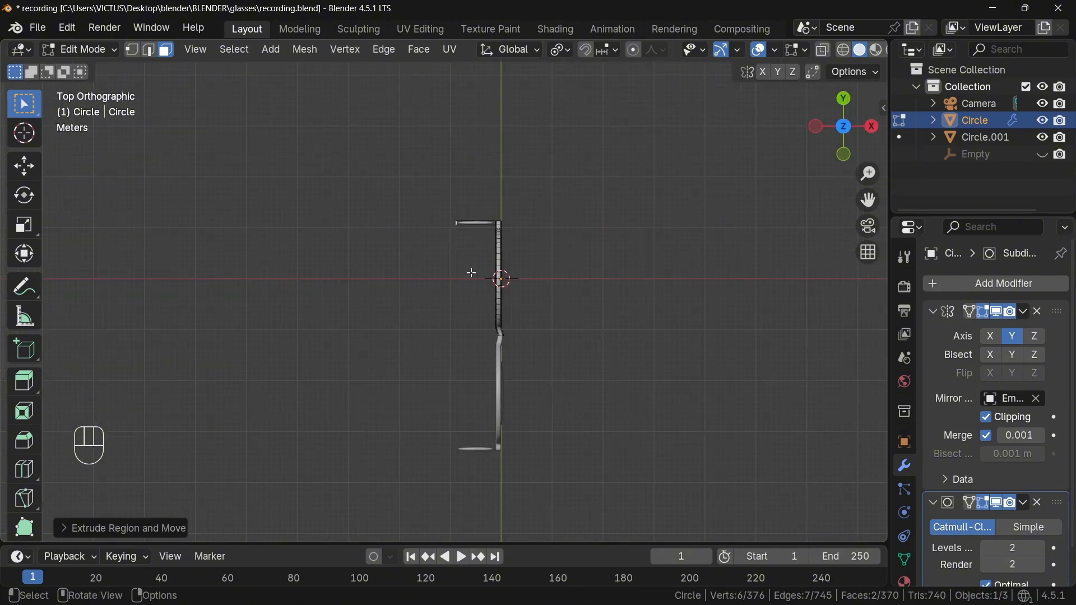
{"action": "key", "text": "g"}
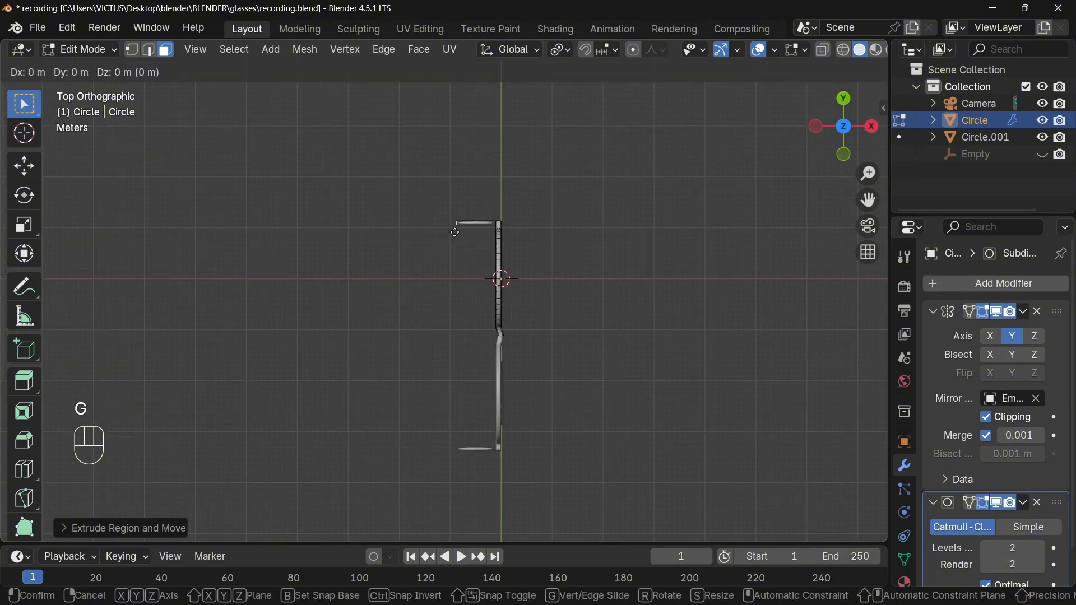
{"action": "key", "text": "x"}
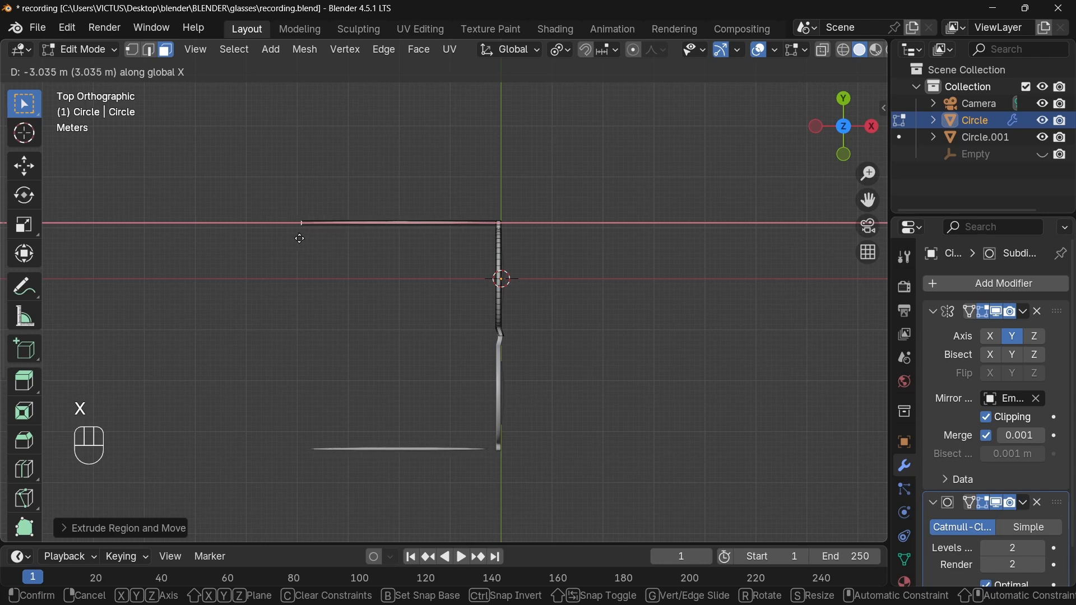
{"action": "left_click", "coordinate": [274, 240]}
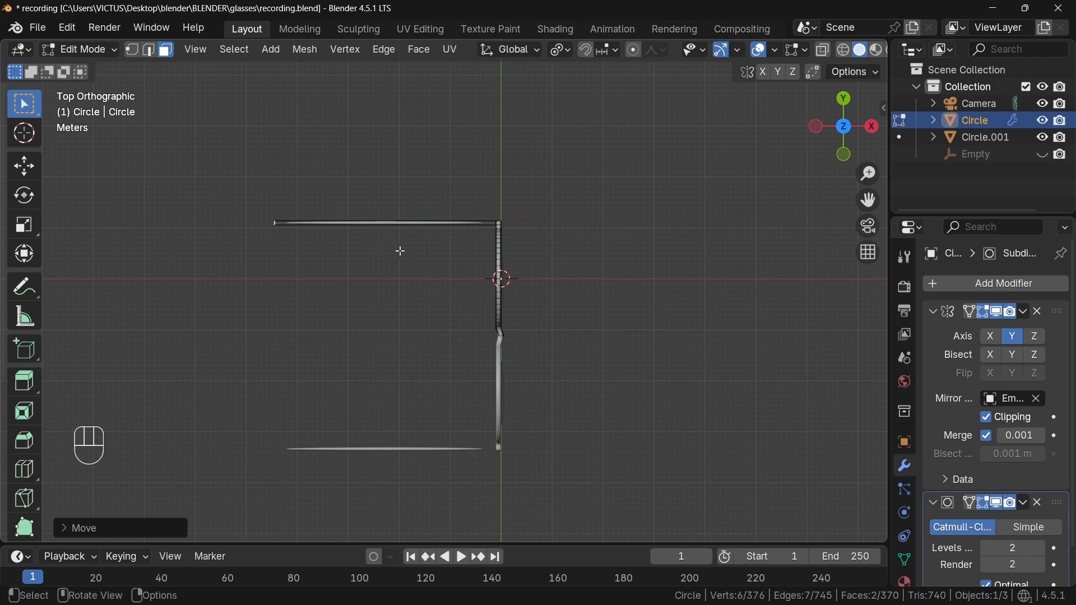
Bevel the edge loop at the temple arm's front end beside the hinge tab, using multiple segments
{"action": "key", "text": "grave"}
{"action": "left_click", "coordinate": [637, 183]}
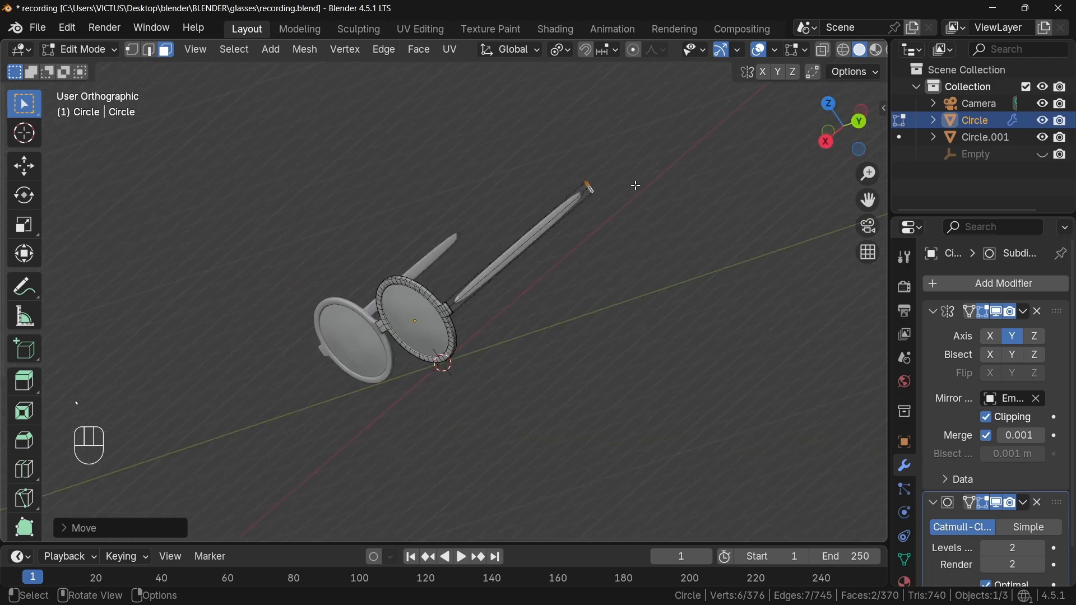
{"action": "scroll", "coordinate": [507, 314], "scroll_direction": "up", "scroll_amount": 3}
{"action": "scroll", "coordinate": [509, 315], "scroll_direction": "up", "scroll_amount": 2}
{"action": "key", "text": "ctrl+z"}
{"action": "middle_click_drag", "start_coordinate": [375, 320], "coordinate": [521, 330]}
{"action": "middle_click_drag", "start_coordinate": [521, 331], "coordinate": [582, 258], "text": "ctrl"}
{"action": "key", "text": "ctrl+b"}
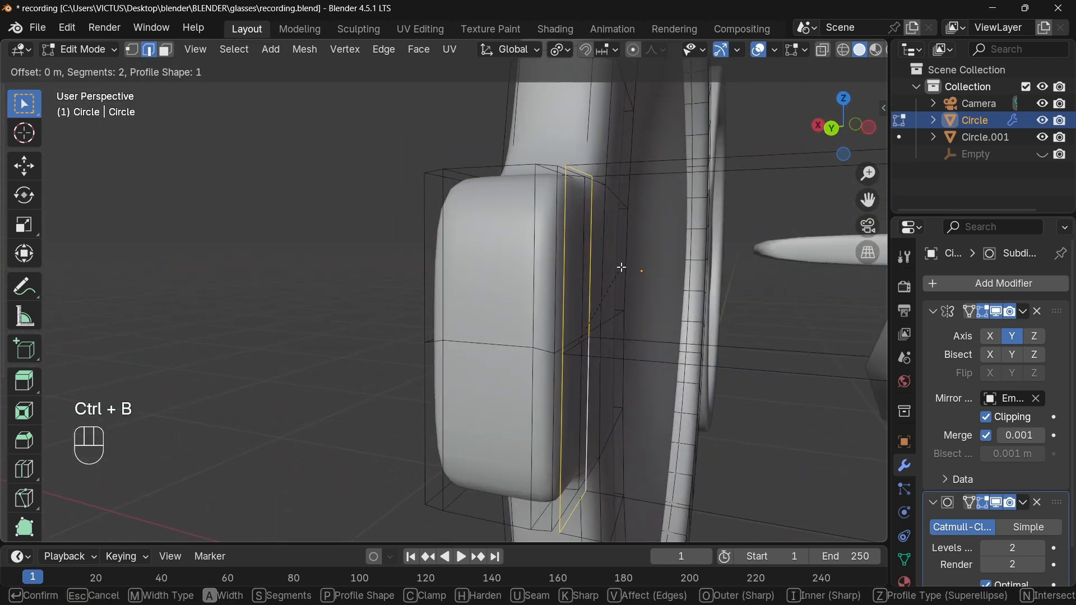
{"action": "left_click", "coordinate": [622, 269]}
{"action": "key", "text": "ctrl+b"}
{"action": "scroll", "coordinate": [538, 291], "scroll_direction": "up", "scroll_amount": 1}
{"action": "left_click", "coordinate": [509, 267]}
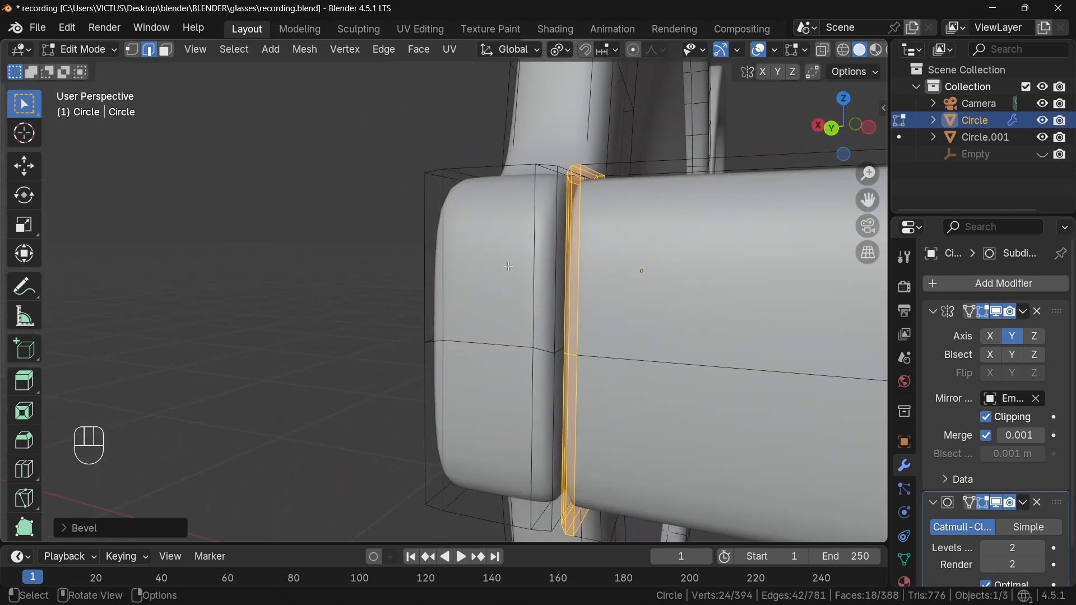
In back orthographic view, add five evenly spaced edge loops along the length of the temple arm
{"action": "scroll", "coordinate": [545, 284], "scroll_direction": "down", "scroll_amount": 2}
{"action": "key", "text": "Tab"}
{"action": "scroll", "coordinate": [614, 343], "scroll_direction": "down", "scroll_amount": 2}
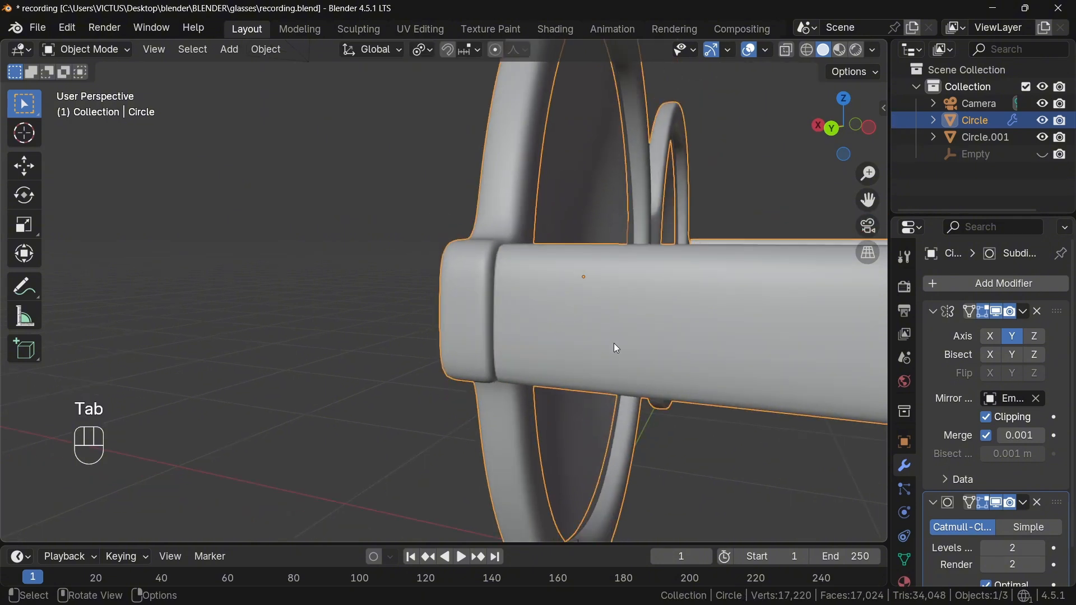
{"action": "key", "text": "grave"}
{"action": "left_click", "coordinate": [819, 266]}
{"action": "scroll", "coordinate": [554, 328], "scroll_direction": "down", "scroll_amount": 2}
{"action": "scroll", "coordinate": [561, 330], "scroll_direction": "down", "scroll_amount": 3}
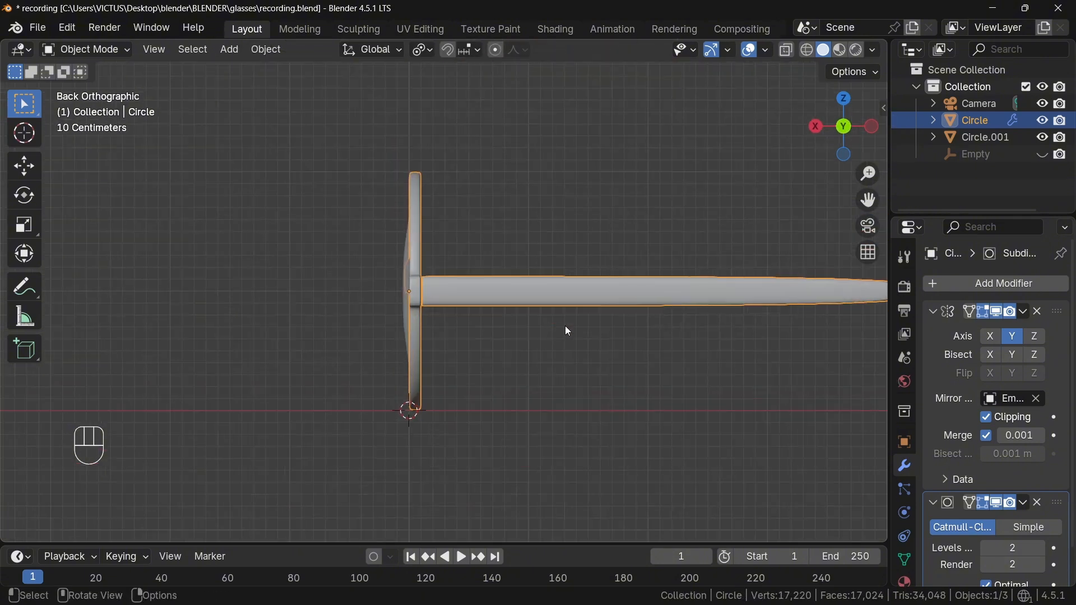
{"action": "middle_click_drag", "start_coordinate": [565, 330], "coordinate": [596, 361], "text": "shift"}
{"action": "key", "text": "Tab"}
{"action": "scroll", "coordinate": [589, 353], "scroll_direction": "up", "scroll_amount": 1}
{"action": "key", "text": "ctrl+r"}
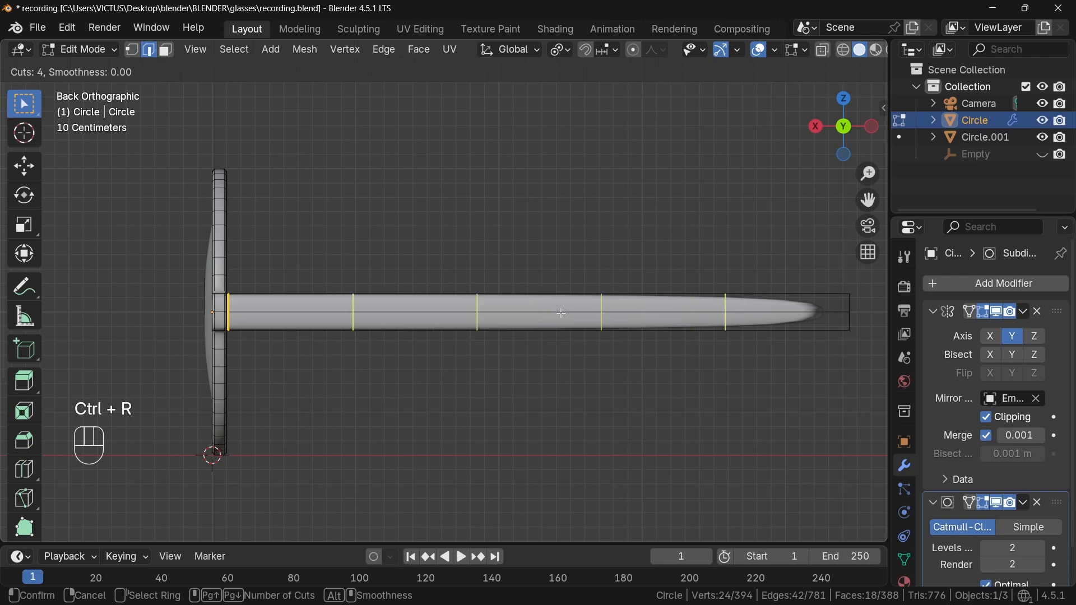
{"action": "left_click", "coordinate": [597, 361]}
{"action": "right_click", "coordinate": [593, 332]}
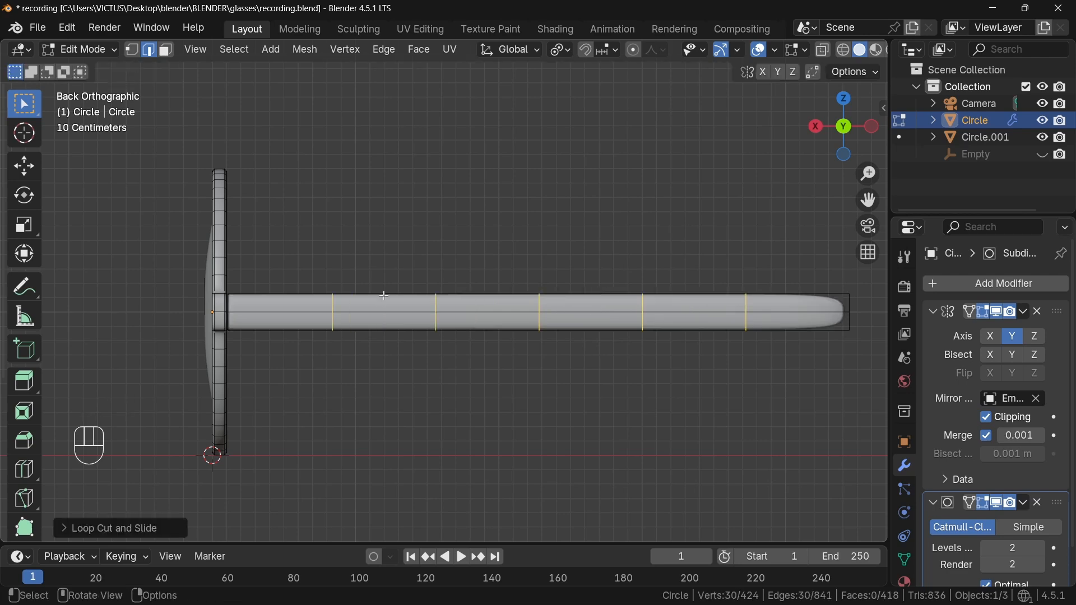
Scale the five new edge loops around their individual origins to about 0.74 to slim the temple arm
{"action": "left_click", "coordinate": [565, 52]}
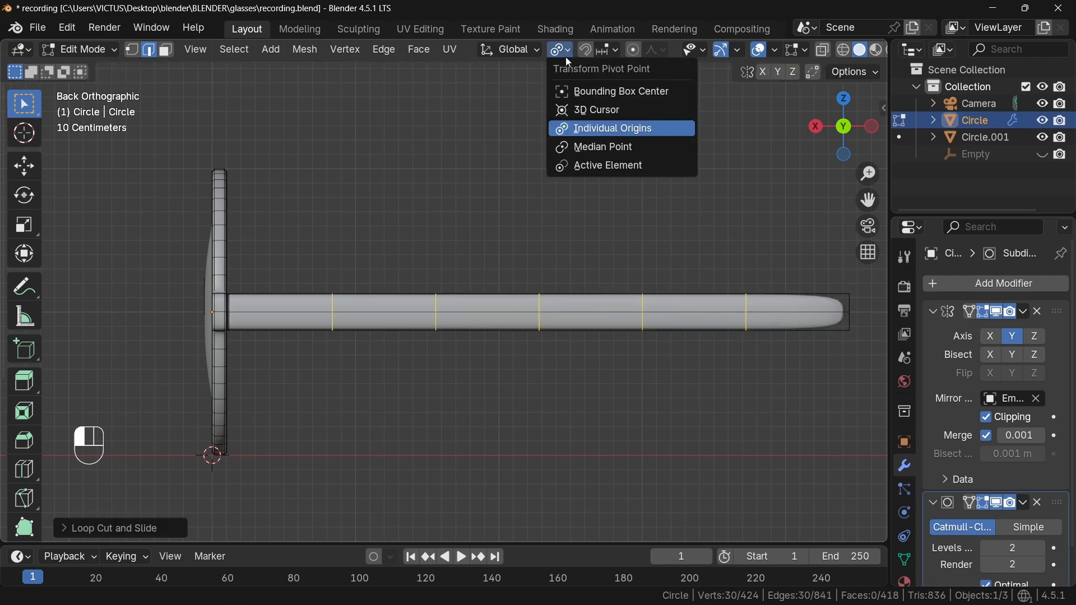
{"action": "left_click", "coordinate": [567, 49]}
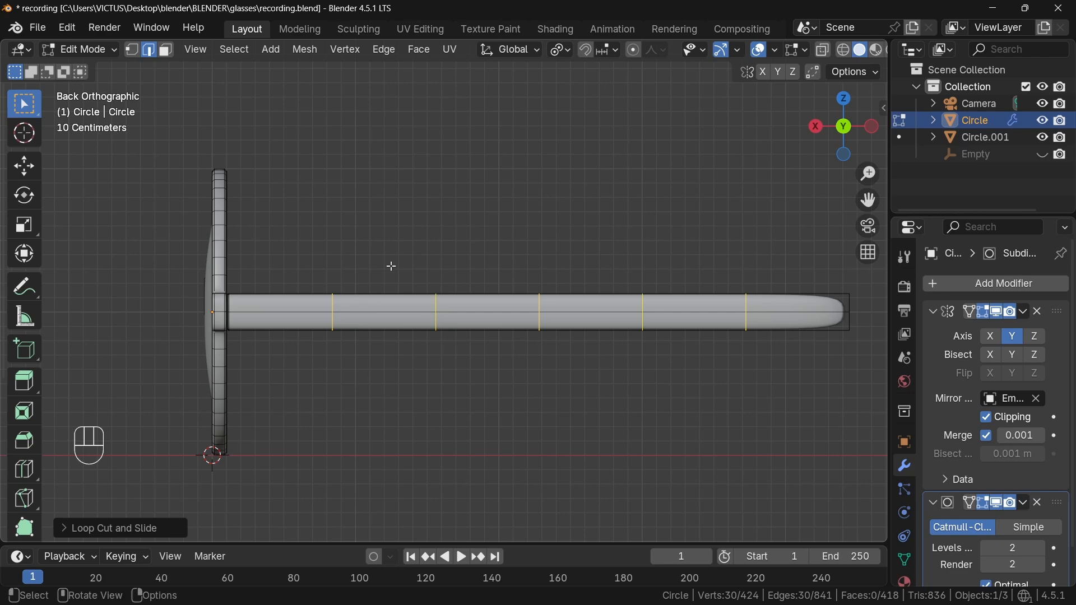
{"action": "key", "text": "s"}
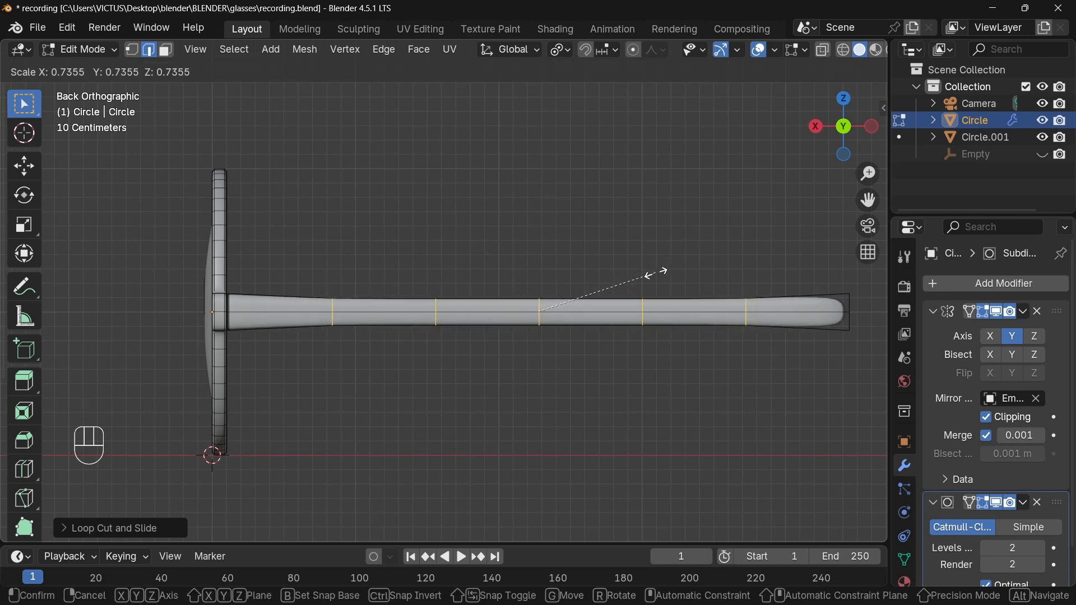
{"action": "left_click", "coordinate": [650, 274]}
With X-ray on, taper the arm toward the rear by deselecting the front loops one at a time and scaling down the remaining ones
{"action": "left_click", "coordinate": [824, 51]}
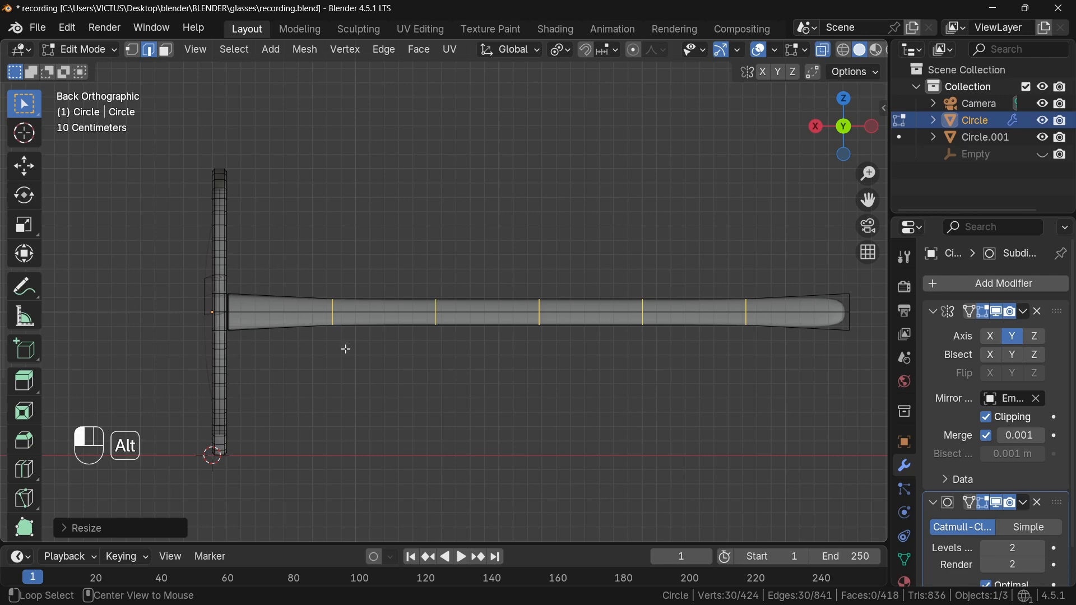
{"action": "left_click_drag", "start_coordinate": [312, 284], "coordinate": [366, 377], "text": "ctrl"}
{"action": "key", "text": "s"}
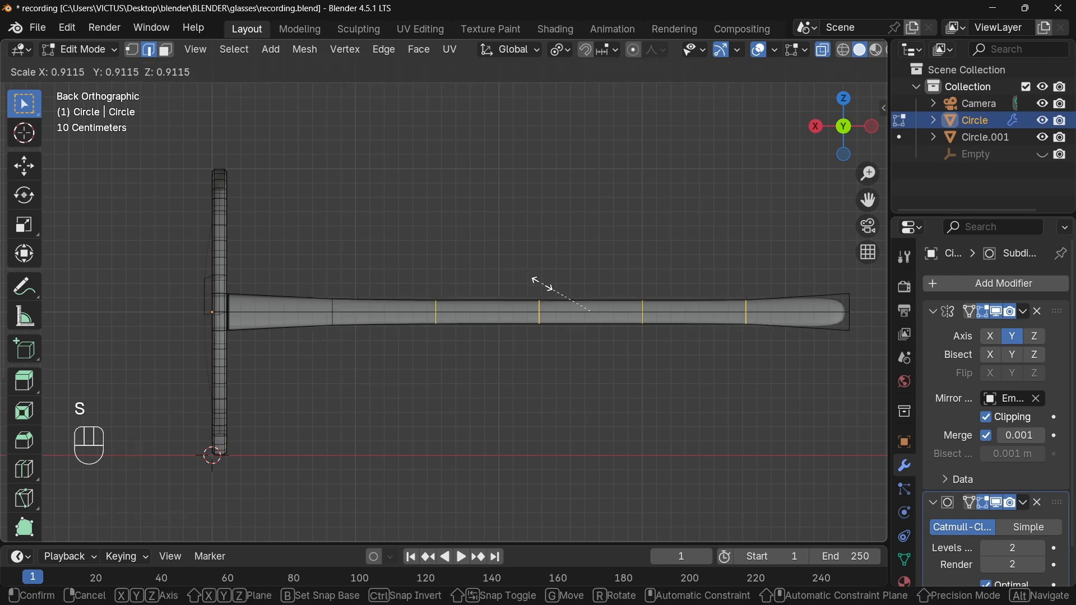
{"action": "key", "text": "s"}
{"action": "right_click", "coordinate": [760, 287]}
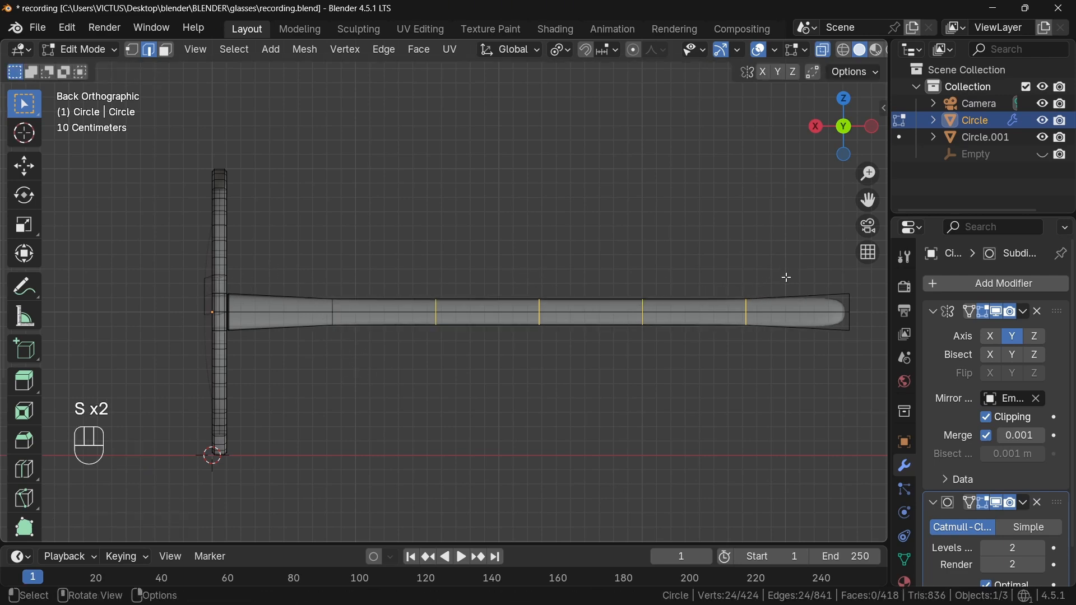
{"action": "key", "text": "s"}
{"action": "left_click", "coordinate": [752, 285]}
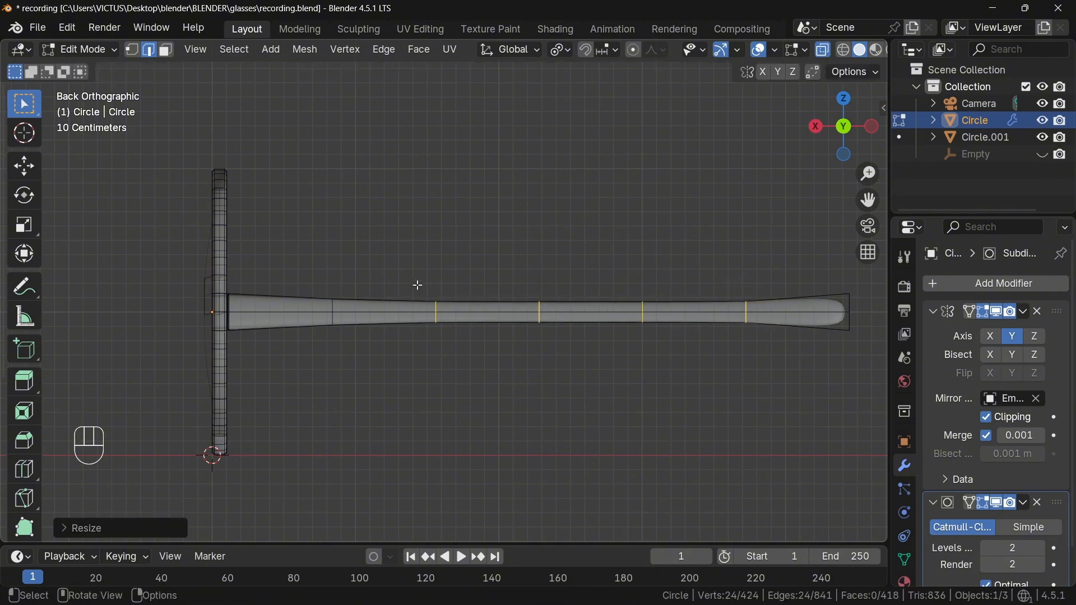
{"action": "left_click_drag", "start_coordinate": [416, 284], "coordinate": [476, 346], "text": "ctrl"}
{"action": "scroll", "coordinate": [747, 278], "scroll_direction": "down", "scroll_amount": 1}
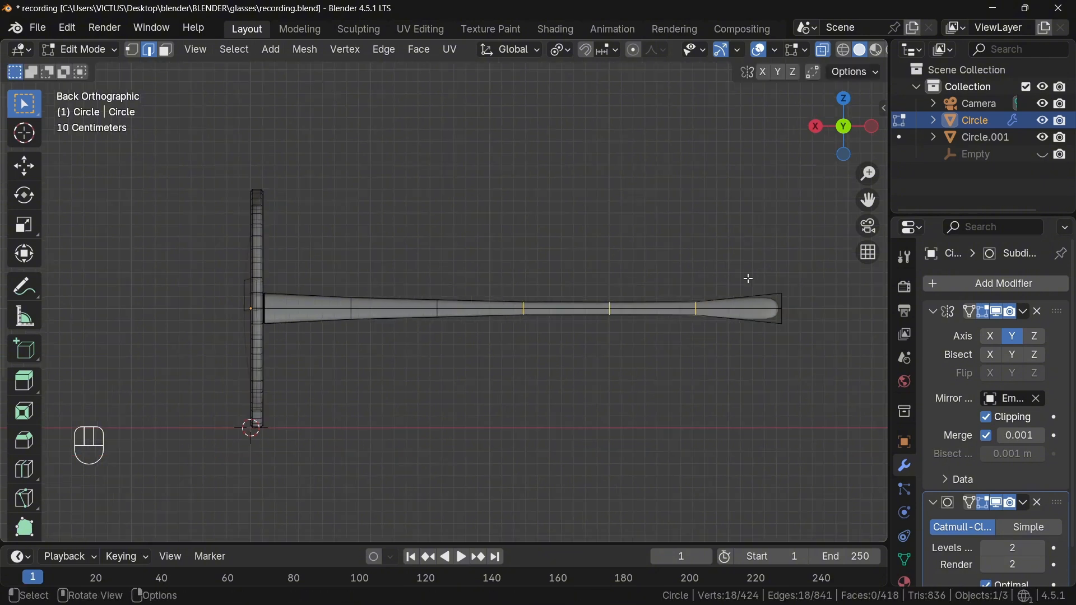
Move the arm's rear end down along Z, then rotate and scale it to form the curved earpiece
{"action": "left_click_drag", "start_coordinate": [748, 277], "coordinate": [805, 333]}
{"action": "key", "text": "g"}
{"action": "key", "text": "z"}
{"action": "left_click", "coordinate": [807, 392]}
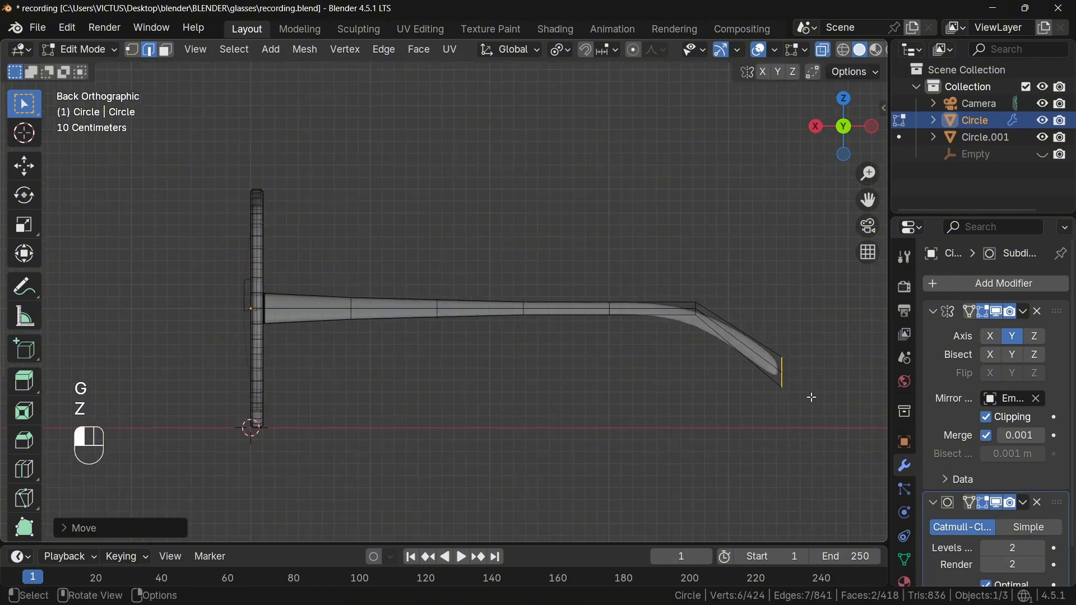
{"action": "key", "text": "r"}
{"action": "left_click", "coordinate": [784, 392]}
{"action": "key", "text": "s"}
{"action": "left_click", "coordinate": [812, 358]}
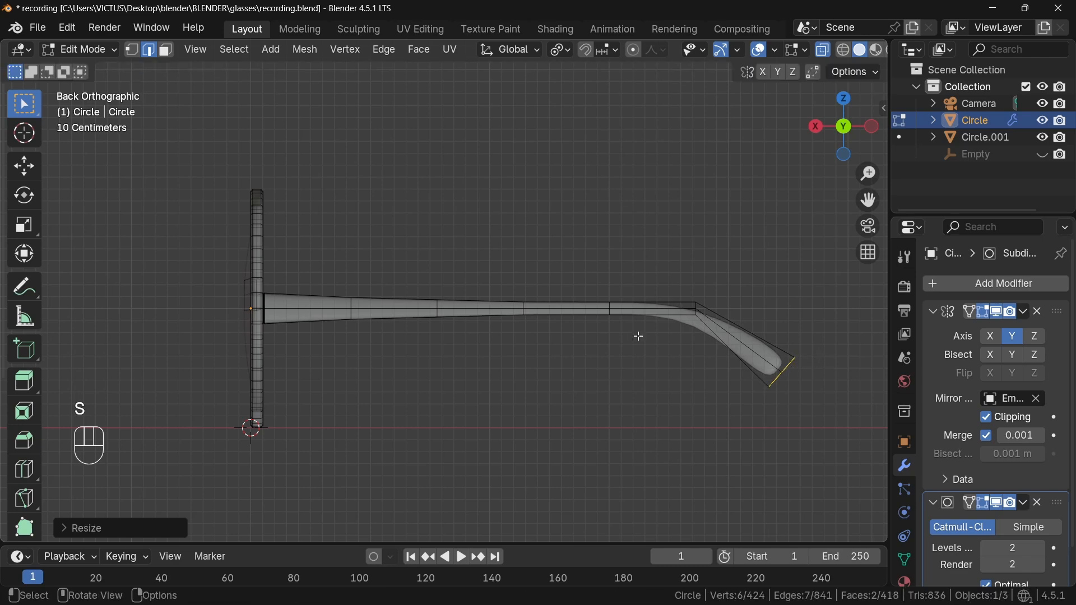
In top view, select the rear part of the temple arm and enable proportional editing with Sharp falloff
{"action": "key", "text": "grave"}
{"action": "left_click", "coordinate": [739, 35]}
{"action": "left_click_drag", "start_coordinate": [77, 230], "coordinate": [448, 333]}
{"action": "left_click_drag", "start_coordinate": [89, 255], "coordinate": [485, 330]}
{"action": "left_click", "coordinate": [633, 49]}
{"action": "left_click", "coordinate": [655, 50]}
Try scaling the rear part of the temple arm along Y with proportional editing, then undo it and clear the selection
{"action": "key", "text": "s"}
{"action": "scroll", "coordinate": [474, 230], "scroll_direction": "up", "scroll_amount": 5}
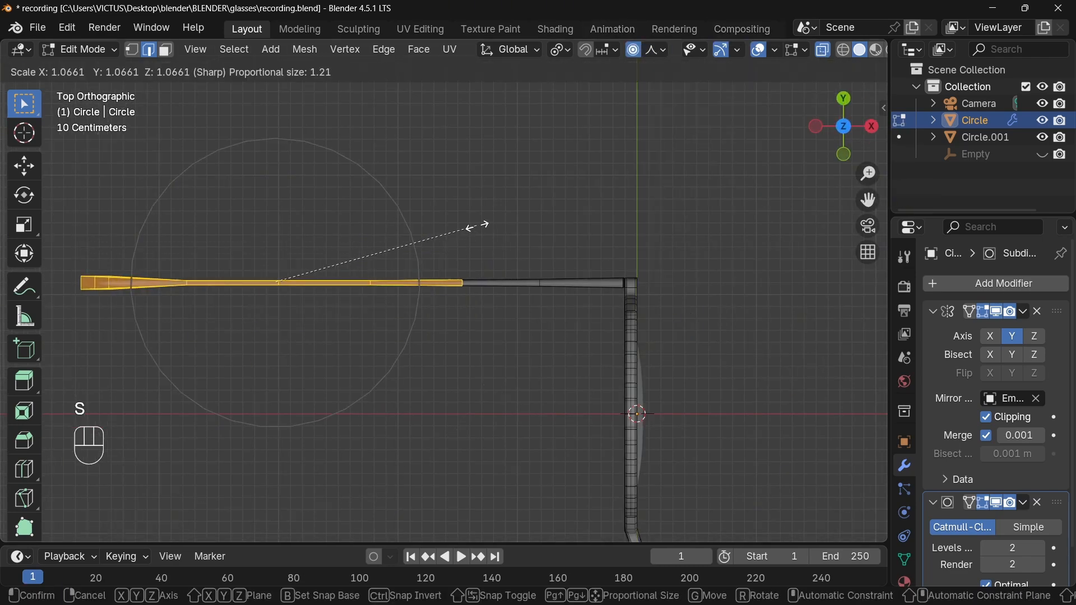
{"action": "key", "text": "y"}
{"action": "left_click", "coordinate": [508, 221]}
{"action": "left_click_drag", "start_coordinate": [357, 251], "coordinate": [455, 297], "text": "ctrl"}
{"action": "key", "text": "ctrl+z"}
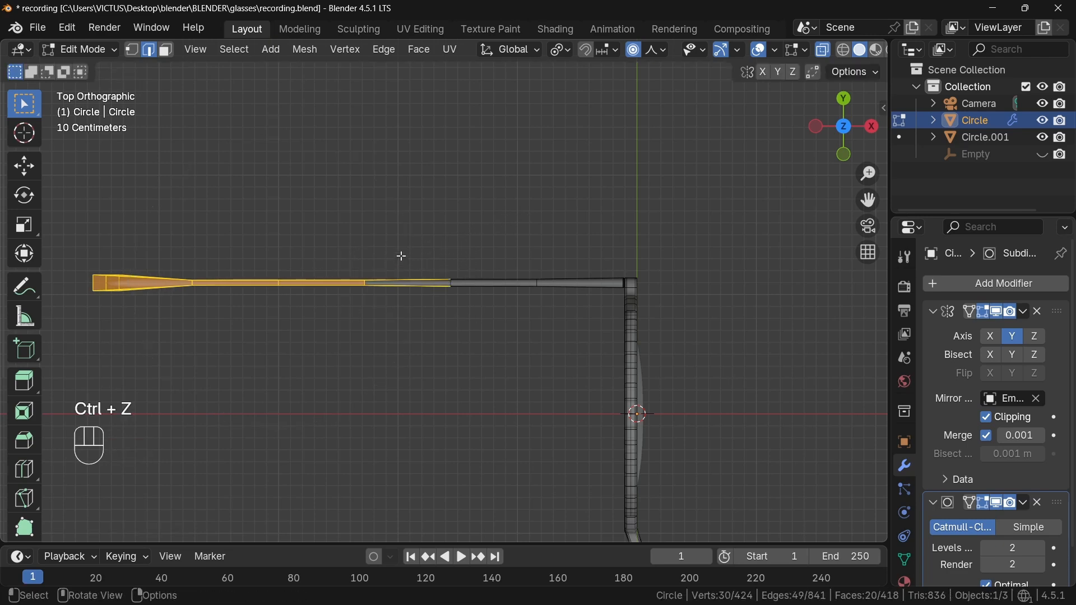
{"action": "key", "text": "ctrl+z"}
{"action": "key", "text": "ctrl+z"}
{"action": "key", "text": "ctrl+z"}
{"action": "key", "text": "ctrl+shift+z"}
{"action": "left_click", "coordinate": [767, 101]}
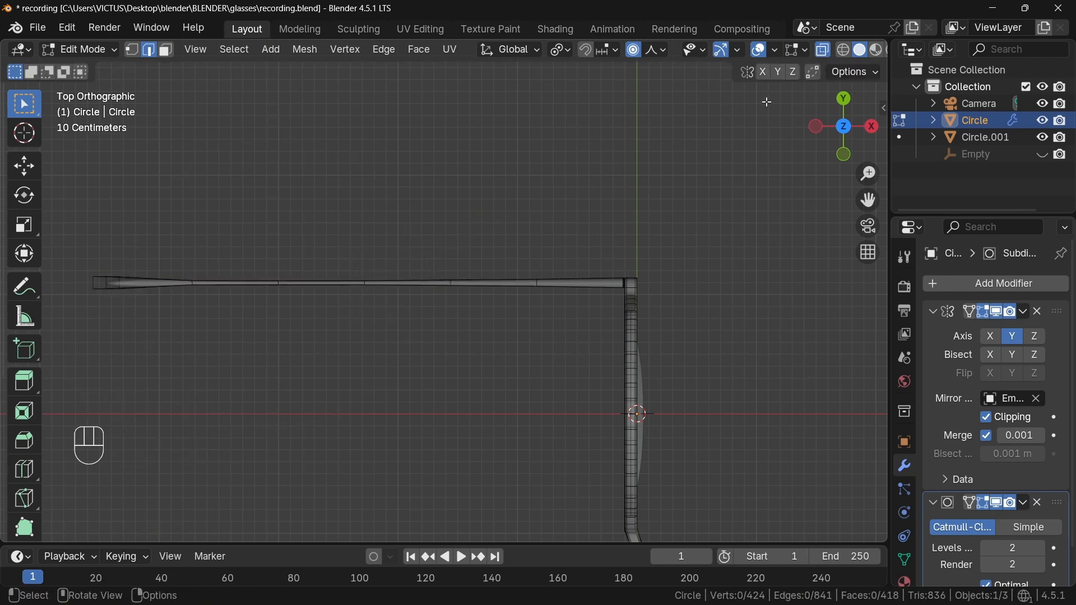
Thicken the arm's tip and rear edge loops along Y with proportional scaling, then turn off X-ray and return to Object Mode
{"action": "left_click_drag", "start_coordinate": [176, 257], "coordinate": [205, 304], "text": "shift"}
{"action": "left_click_drag", "start_coordinate": [261, 252], "coordinate": [289, 308], "text": "shift"}
{"action": "key", "text": "y"}
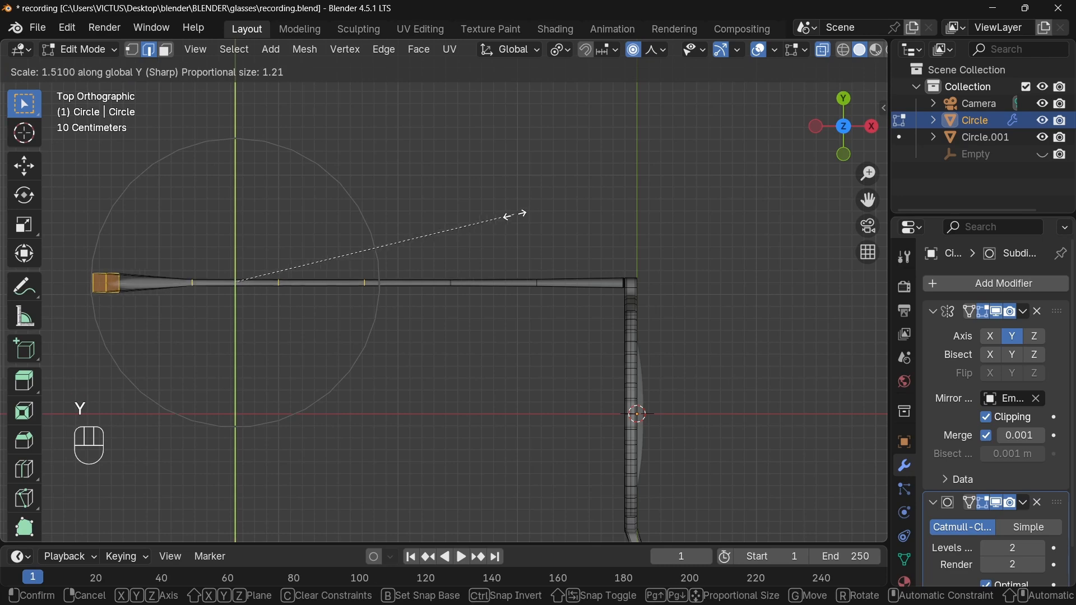
{"action": "key", "text": "s"}
{"action": "key", "text": "y"}
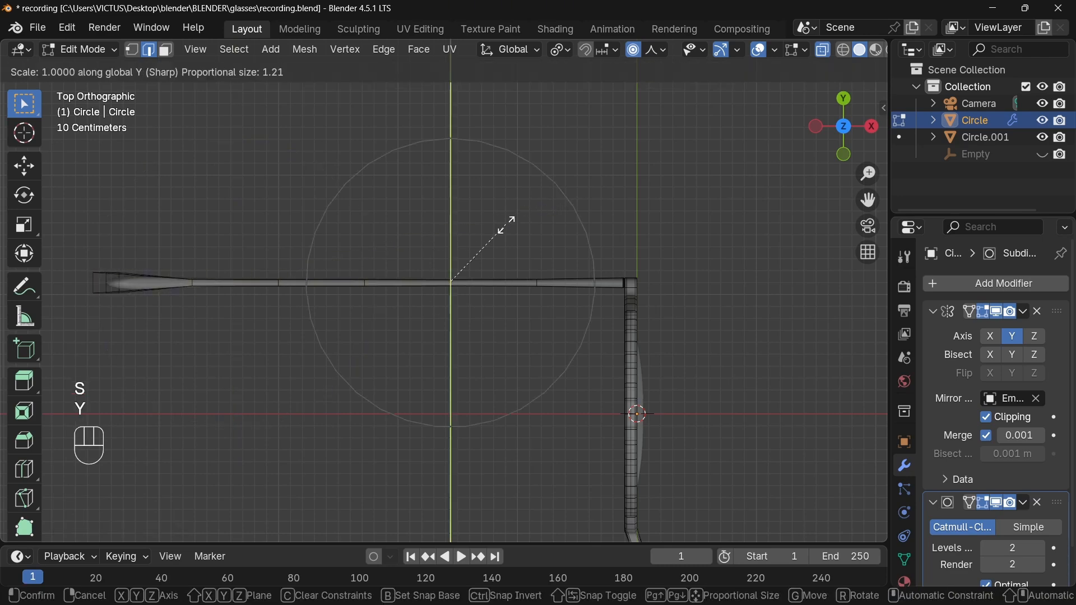
{"action": "scroll", "coordinate": [507, 221], "scroll_direction": "up", "scroll_amount": 7}
{"action": "left_click", "coordinate": [514, 215]}
{"action": "scroll", "coordinate": [515, 212], "scroll_direction": "down", "scroll_amount": 2}
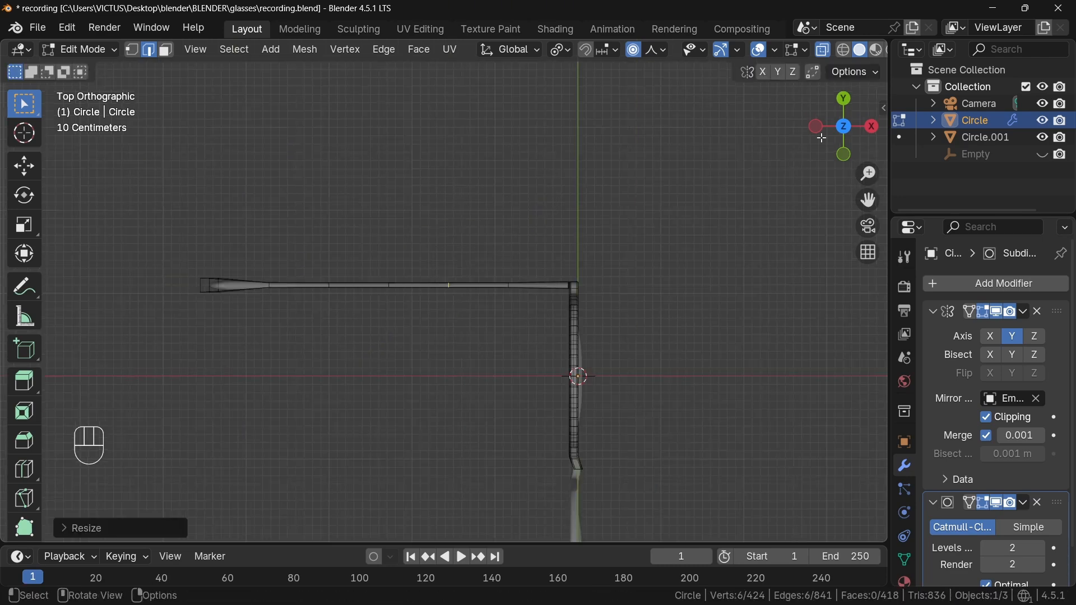
{"action": "left_click", "coordinate": [822, 50]}
{"action": "middle_click_drag", "start_coordinate": [505, 252], "coordinate": [451, 384]}
{"action": "key", "text": "Tab"}
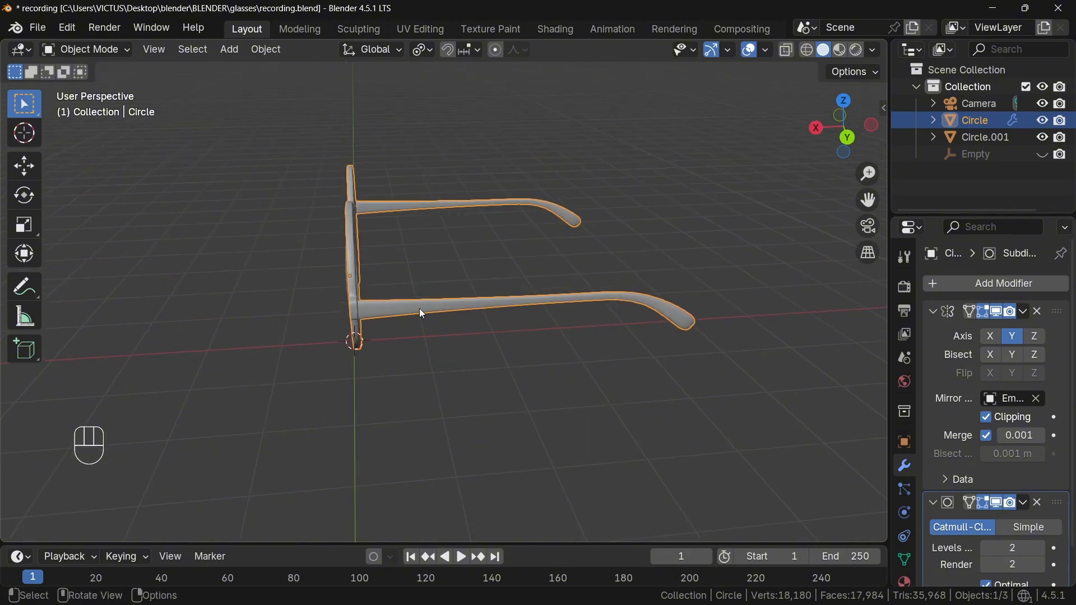
Add a plane mesh while viewing the corner between the temple arm and hinge tab from the top
{"action": "middle_click_drag", "start_coordinate": [422, 313], "coordinate": [422, 194]}
{"action": "key", "text": "KP_7"}
{"action": "scroll", "coordinate": [502, 328], "scroll_direction": "up", "scroll_amount": 5}
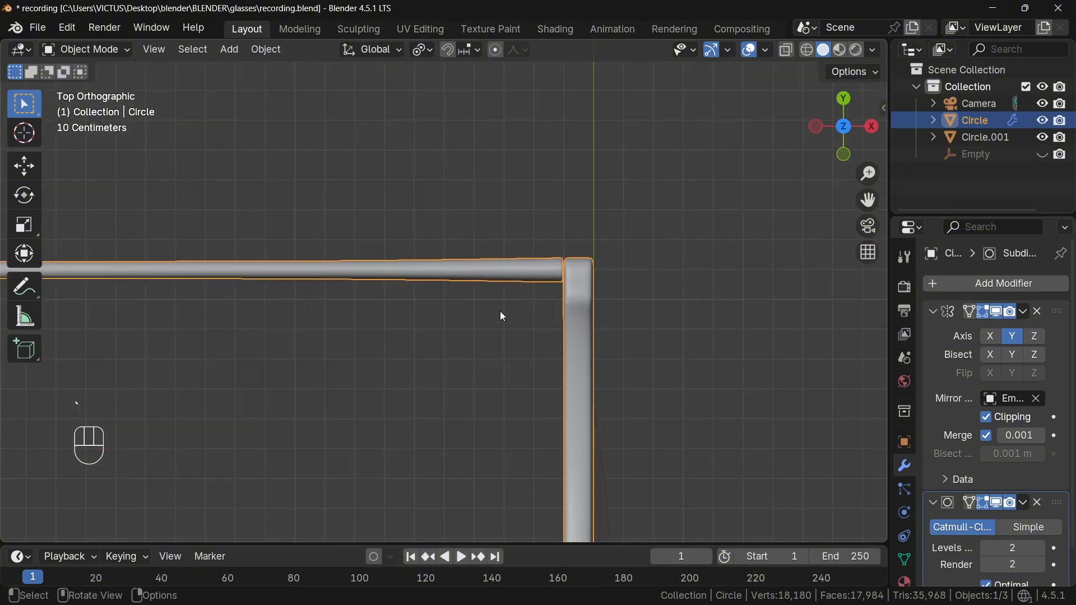
{"action": "middle_click_drag", "start_coordinate": [502, 316], "coordinate": [544, 275], "text": "shift"}
{"action": "scroll", "coordinate": [545, 275], "scroll_direction": "up", "scroll_amount": 2}
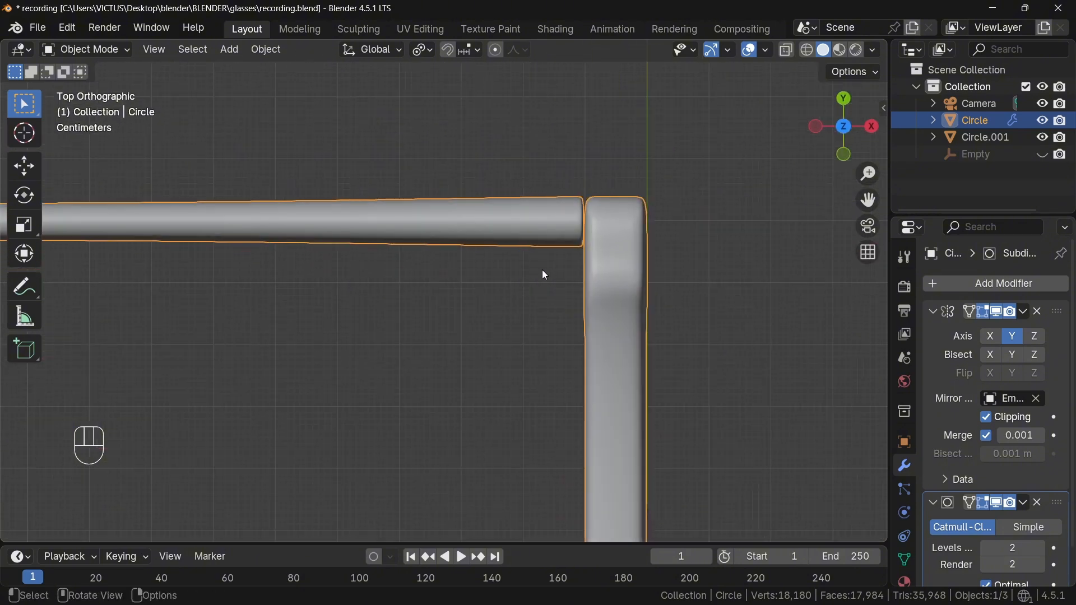
{"action": "left_click", "coordinate": [230, 49]}
{"action": "mouse_move", "coordinate": [245, 70]}
{"action": "left_click", "coordinate": [392, 69]}
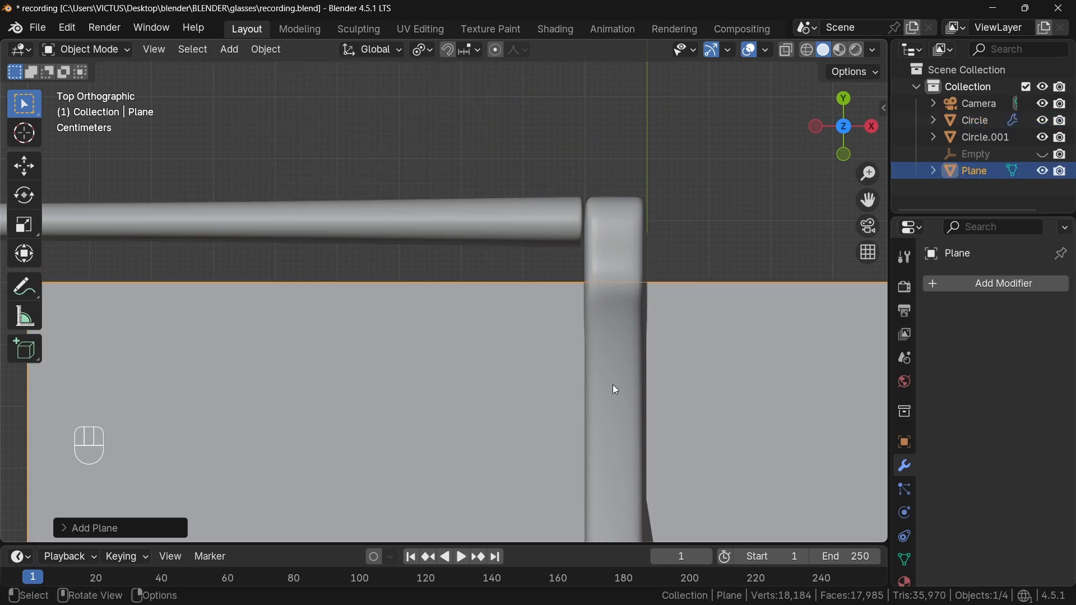
Shrink the plane to a small square and move it into the inner corner between the temple arm and frame
{"action": "key", "text": "Tab"}
{"action": "key", "text": "g"}
{"action": "left_click", "coordinate": [596, 168]}
{"action": "key", "text": "s"}
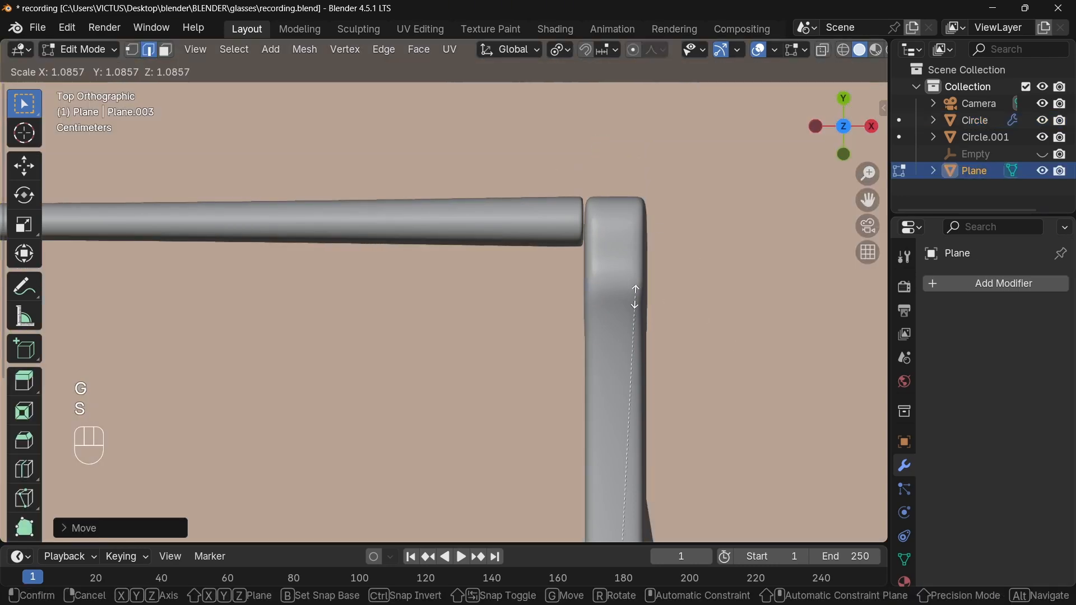
{"action": "left_click", "coordinate": [616, 499]}
{"action": "key", "text": "g"}
{"action": "left_click", "coordinate": [567, 173]}
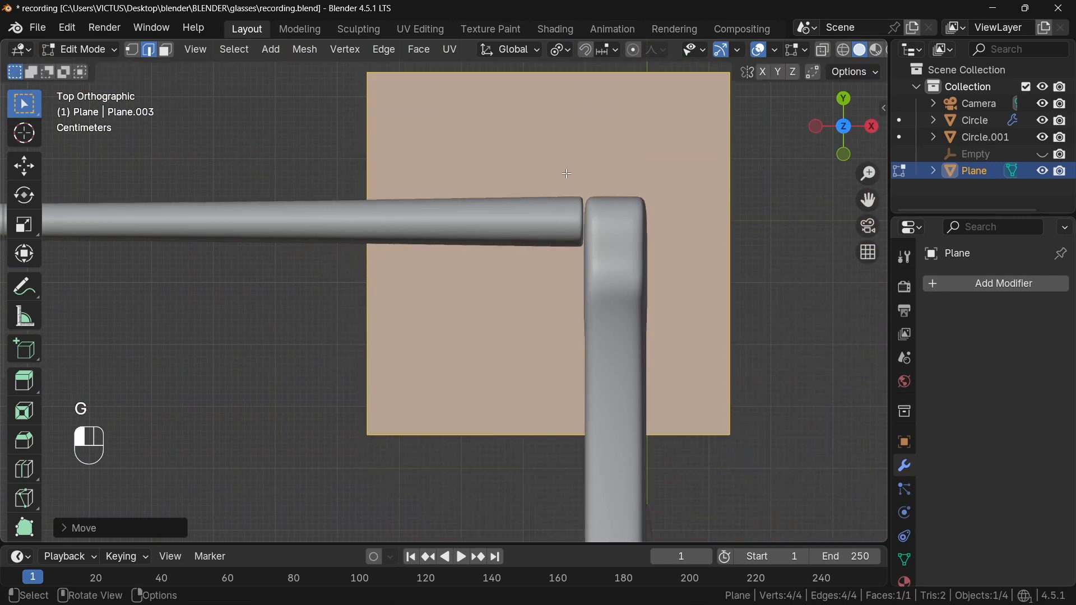
{"action": "key", "text": "s"}
{"action": "left_click", "coordinate": [572, 245]}
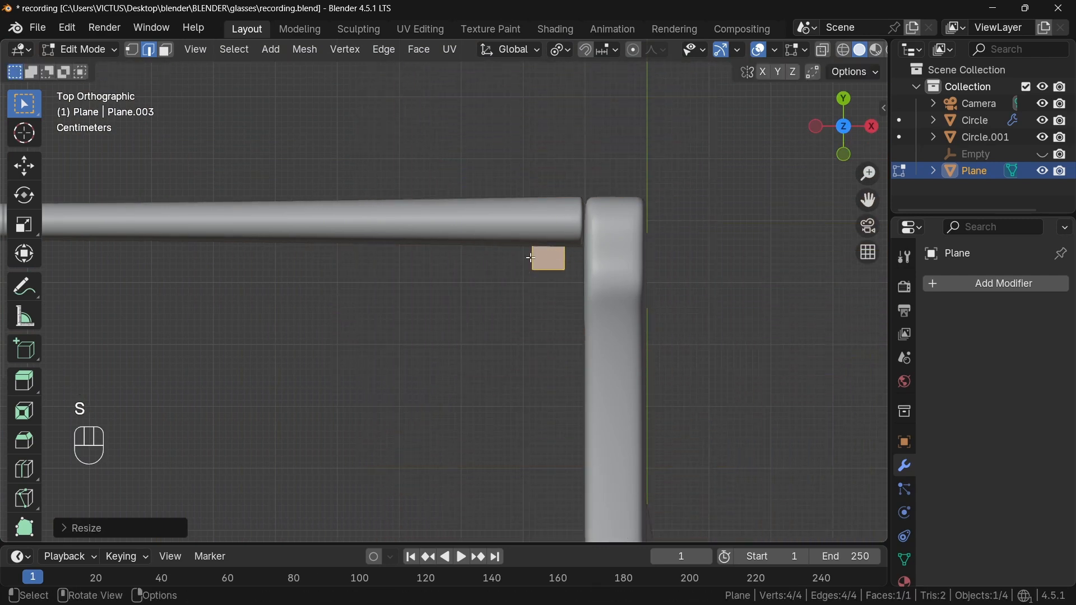
{"action": "key", "text": "g"}
{"action": "left_click", "coordinate": [546, 269]}
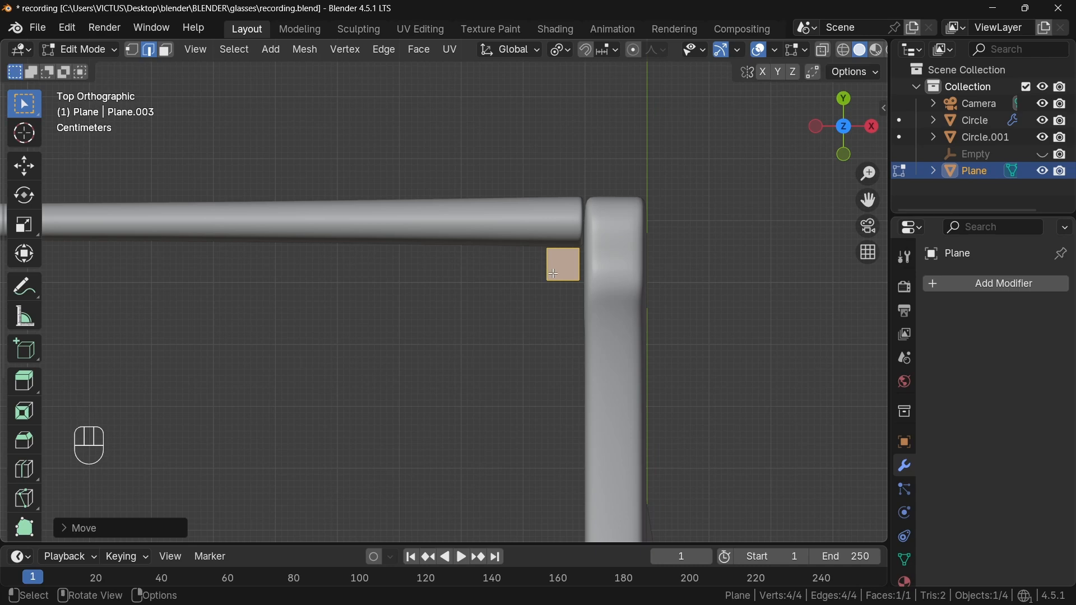
Narrow the square along Y into a rectangle, enlarge it slightly and position it in the inner hinge corner
{"action": "key", "text": "s"}
{"action": "key", "text": "y"}
{"action": "left_click", "coordinate": [555, 275]}
{"action": "mouse_move", "coordinate": [554, 275]}
{"action": "middle_mouse_down", "text": "ctrl"}
{"action": "mouse_move", "coordinate": [478, 320]}
{"action": "mouse_move", "coordinate": [563, 282]}
{"action": "middle_mouse_up", "text": "ctrl"}
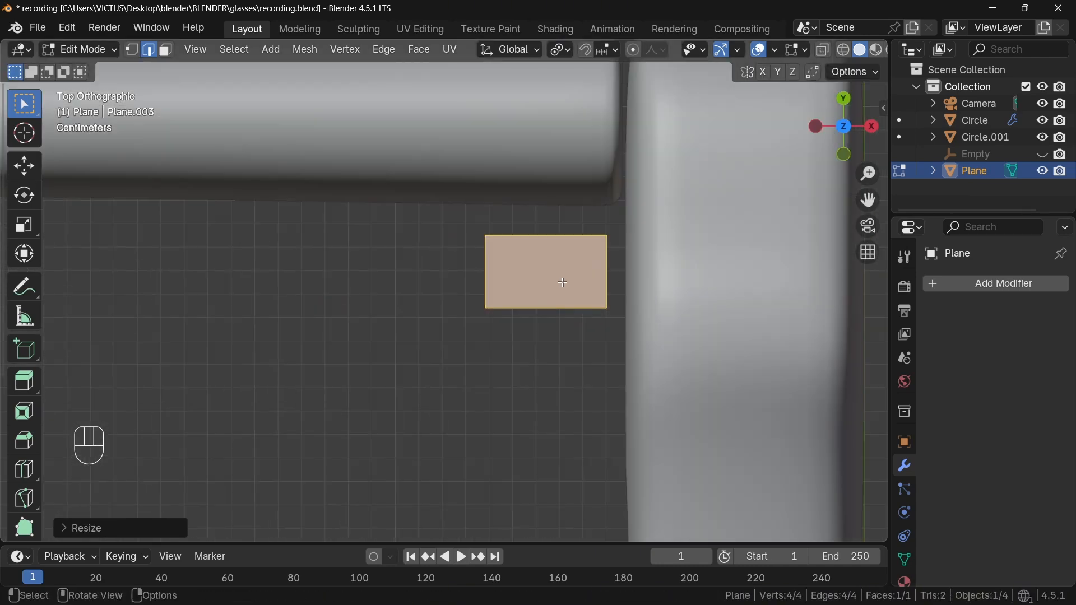
{"action": "key", "text": "g"}
{"action": "left_click", "coordinate": [595, 286]}
{"action": "key", "text": "s"}
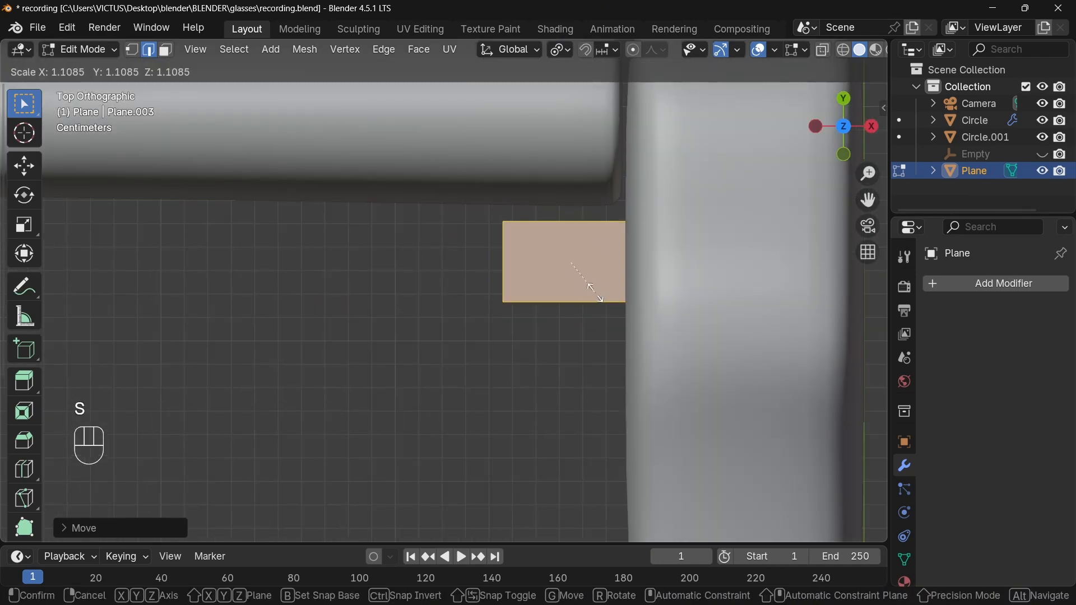
{"action": "left_click", "coordinate": [595, 289]}
{"action": "key", "text": "g"}
{"action": "left_click", "coordinate": [560, 283]}
Cut a centre loop in each direction across the rectangle and bevel each into three parallel edge loops
{"action": "key", "text": "ctrl+r"}
{"action": "left_click", "coordinate": [539, 233]}
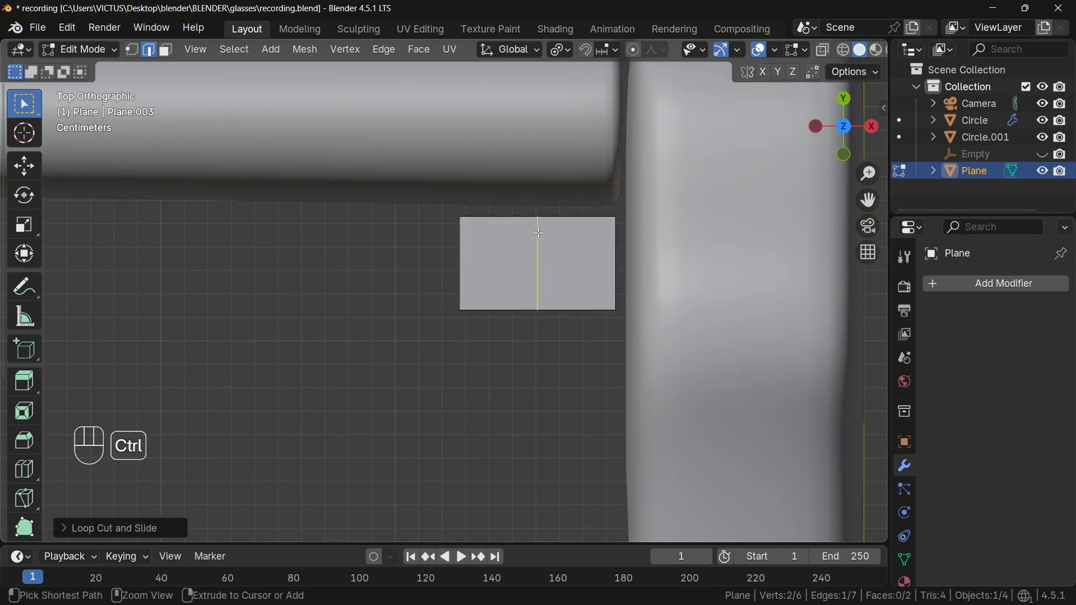
{"action": "key", "text": "ctrl+b"}
{"action": "left_click", "coordinate": [618, 236]}
{"action": "key", "text": "ctrl+r"}
{"action": "left_click", "coordinate": [613, 241]}
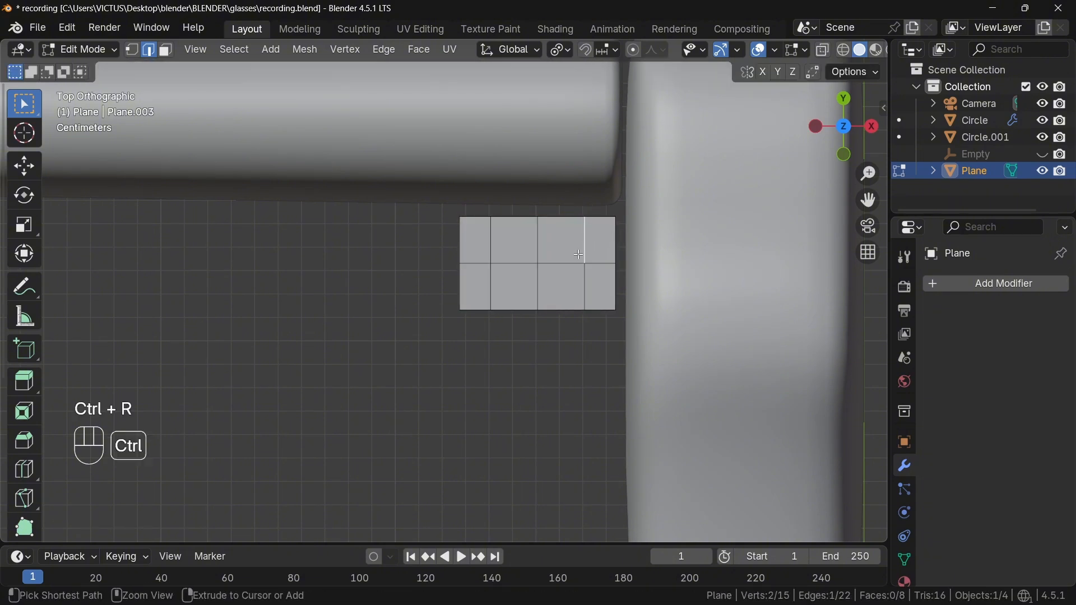
{"action": "key", "text": "ctrl+b"}
{"action": "right_click", "coordinate": [608, 240]}
Bevel the rectangle's centre vertex with 2 segments and a profile shape of about 0.091 to form a circle
{"action": "key", "text": "1"}
{"action": "key", "text": "ctrl+b"}
{"action": "key", "text": "v"}
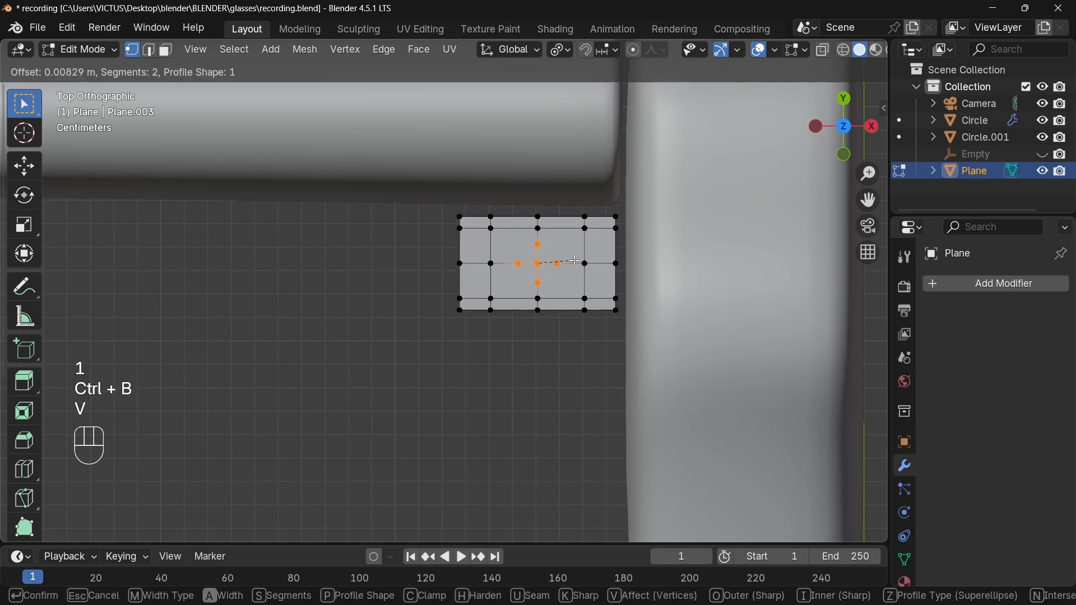
{"action": "left_click", "coordinate": [580, 258]}
{"action": "left_click", "coordinate": [84, 524]}
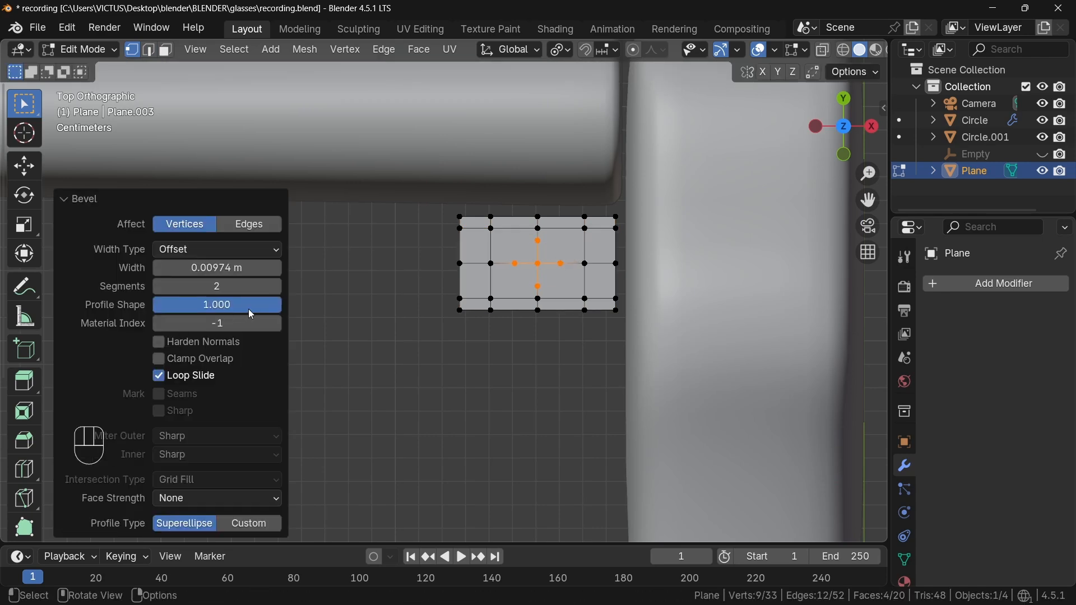
{"action": "left_click_drag", "start_coordinate": [251, 307], "coordinate": [219, 305]}
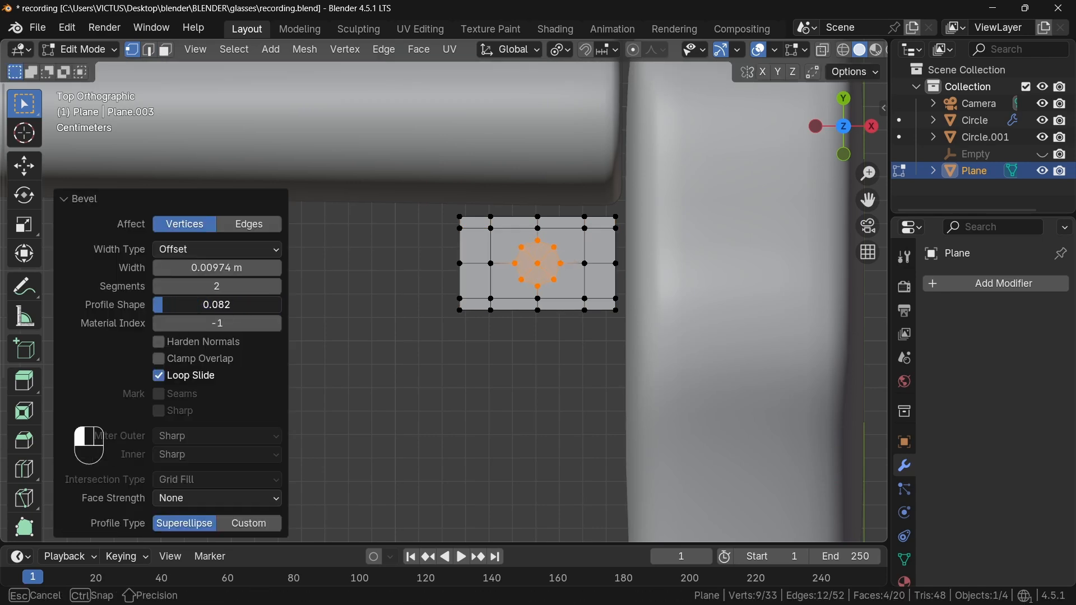
{"action": "left_click_drag", "start_coordinate": [217, 305], "coordinate": [213, 305]}
{"action": "key", "text": "k"}
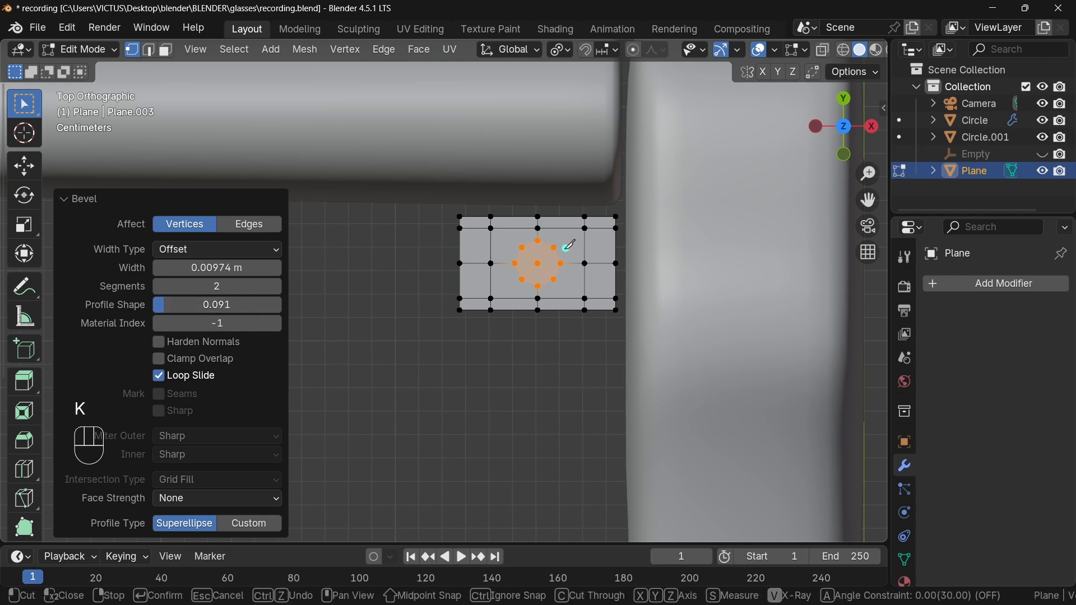
{"action": "key", "text": "Return"}
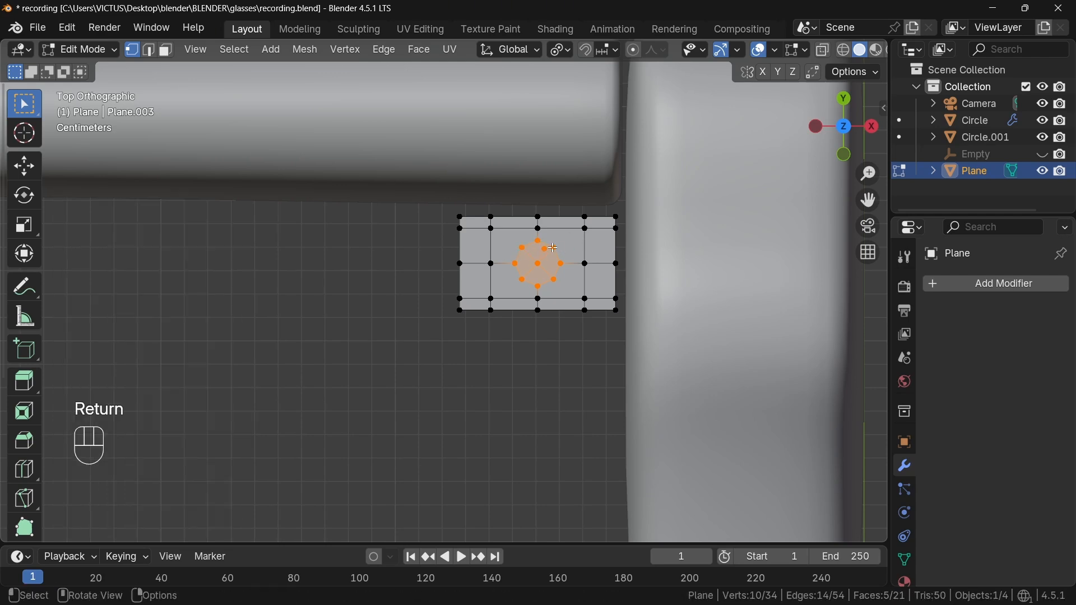
{"action": "key", "text": "ctrl+z"}
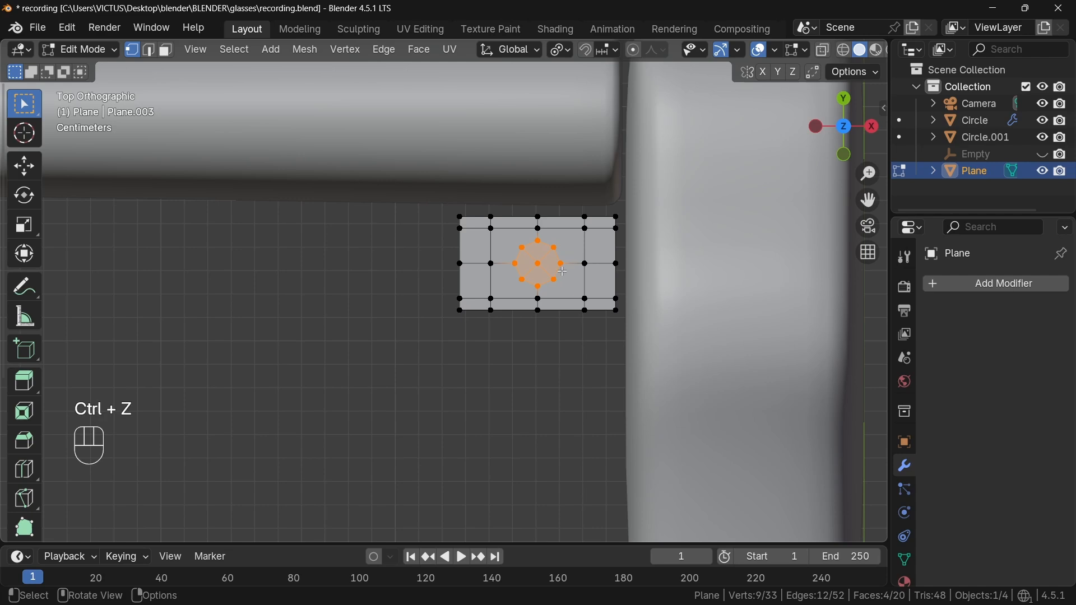
Knife diagonal edges from the circle to the four surrounding loop intersections and delete the circle's faces to open a hole
{"action": "key", "text": "k"}
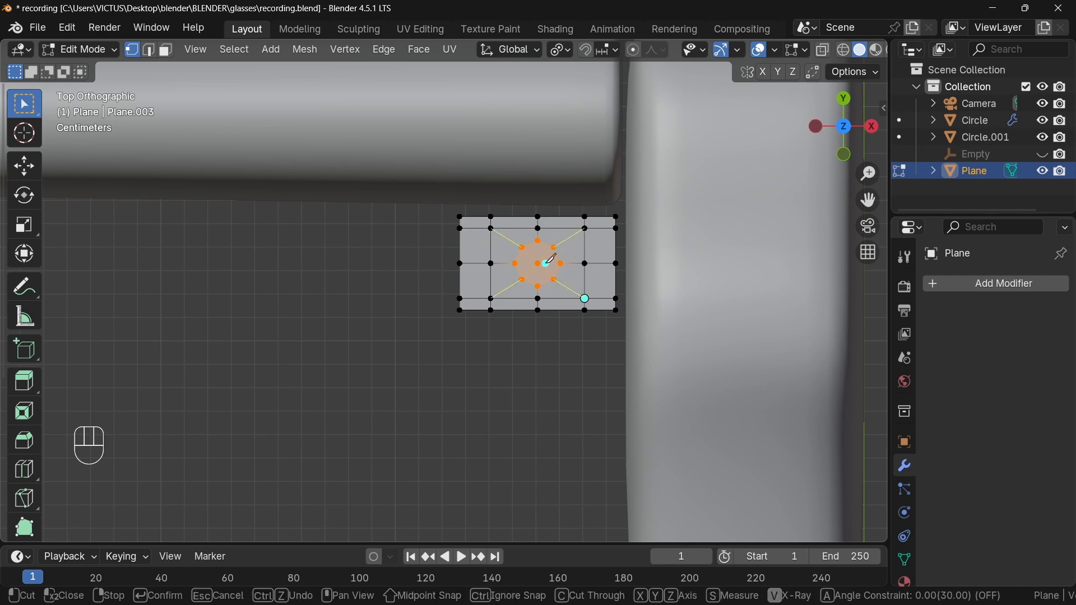
{"action": "key", "text": "Return"}
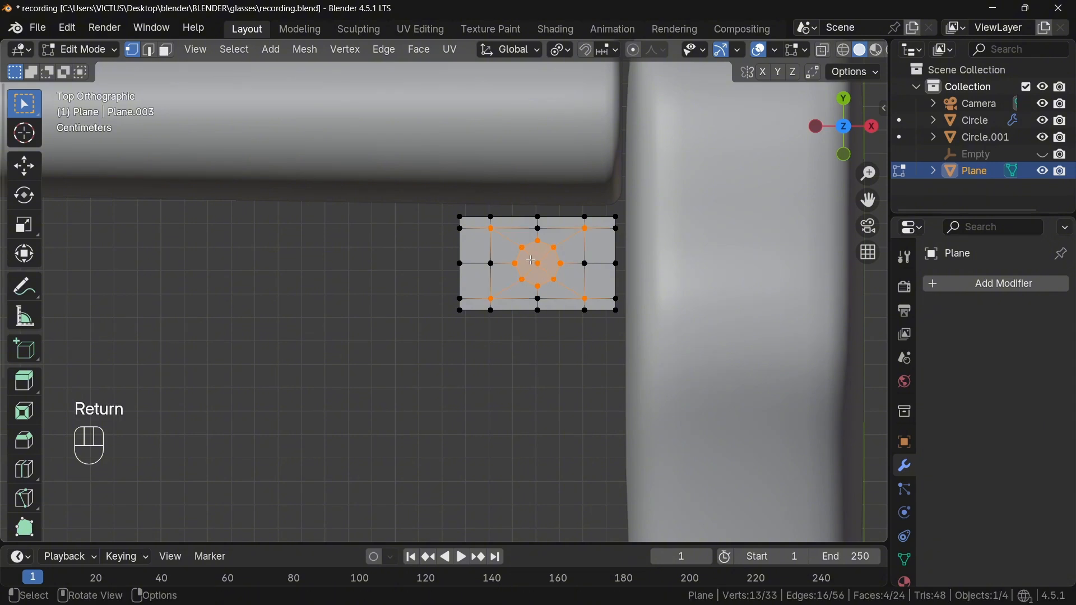
{"action": "key", "text": "3"}
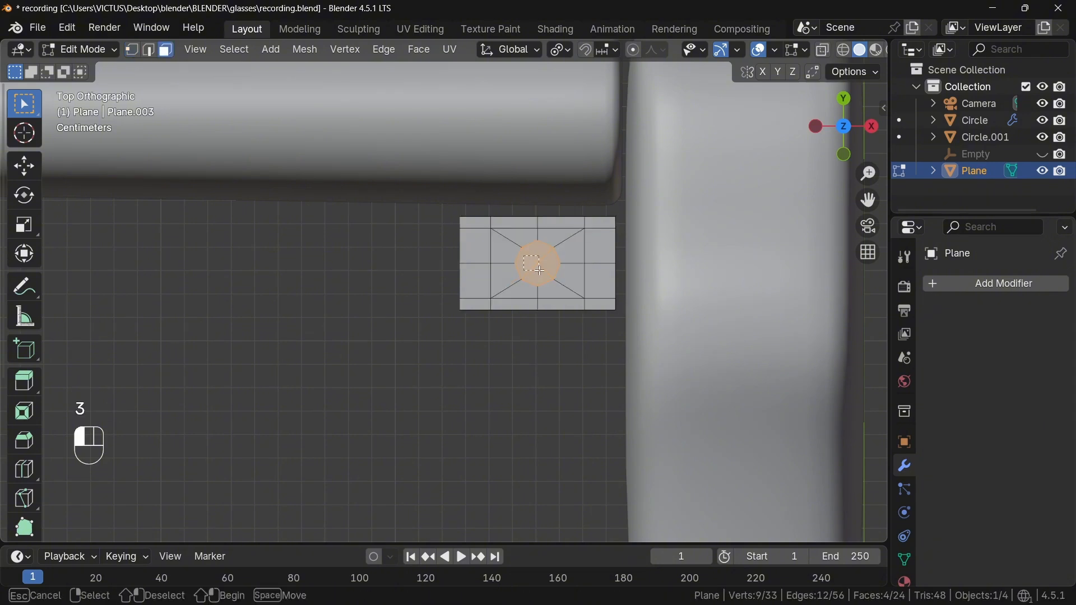
{"action": "key", "text": "x"}
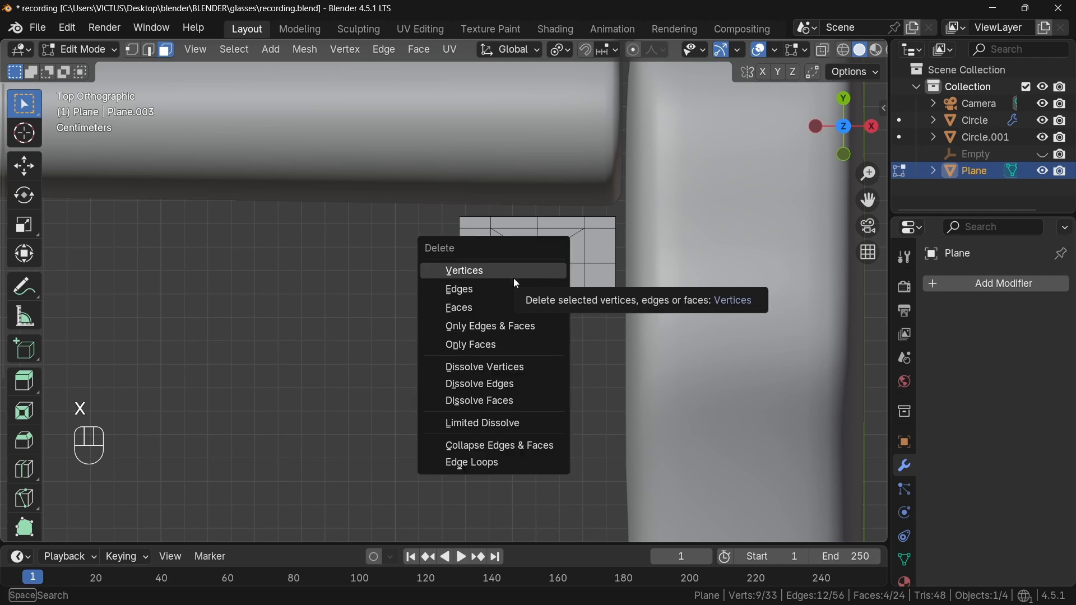
{"action": "left_click", "coordinate": [542, 272]}
Move the whole plane along Z to the temple arm's mid-height and extrude it downward into a thin plate
{"action": "middle_click_drag", "start_coordinate": [559, 317], "coordinate": [552, 272]}
{"action": "key", "text": "a"}
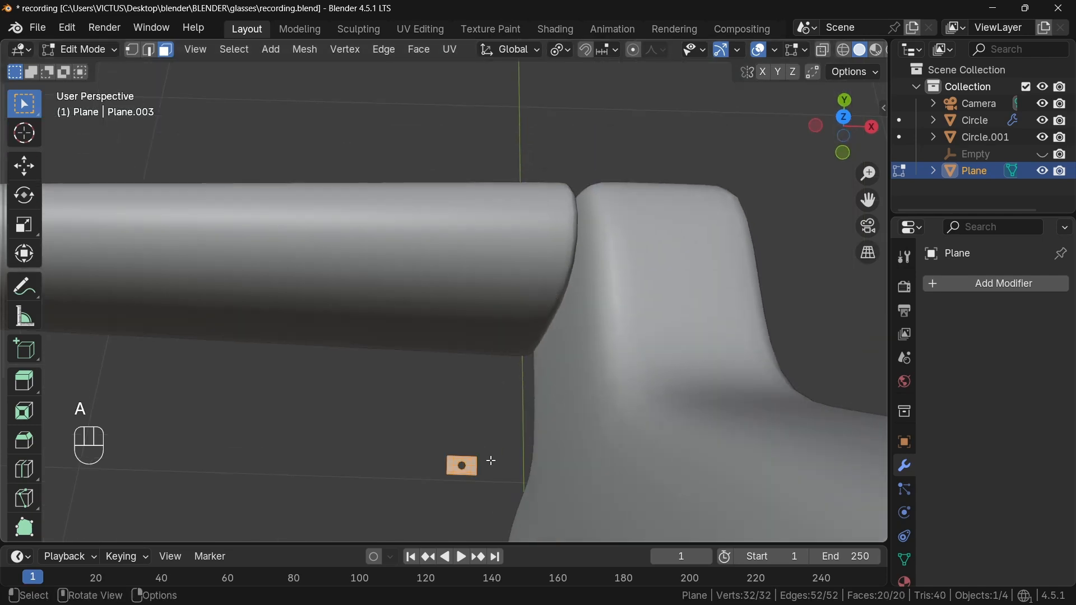
{"action": "key", "text": "g"}
{"action": "key", "text": "z"}
{"action": "key", "text": "e"}
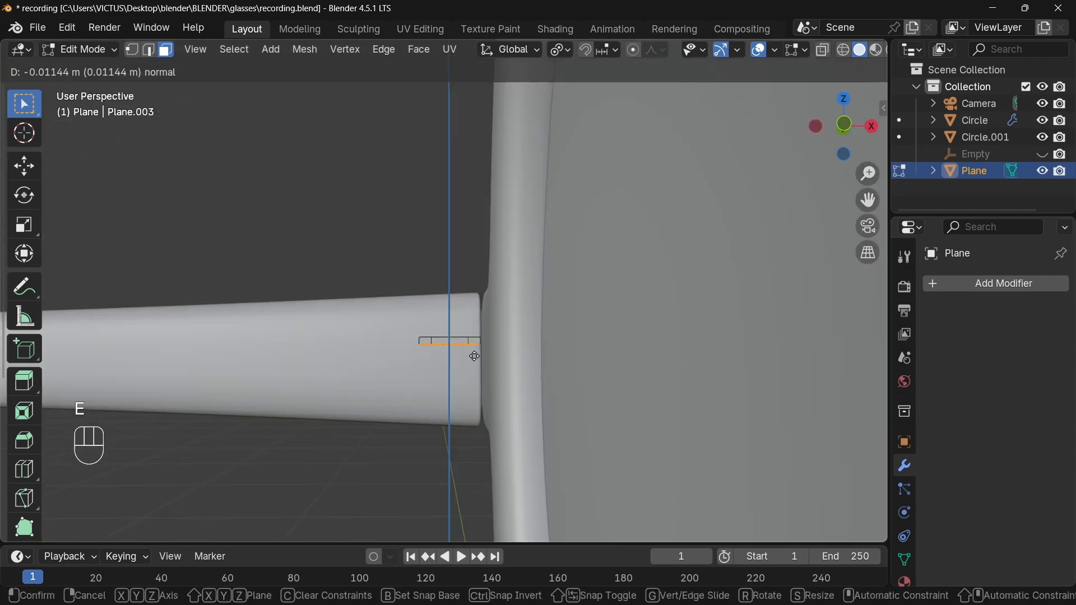
{"action": "left_click", "coordinate": [475, 359]}
Duplicate the plate twice downward along Z to make a stack of three plates with narrow gaps
{"action": "key", "text": "a"}
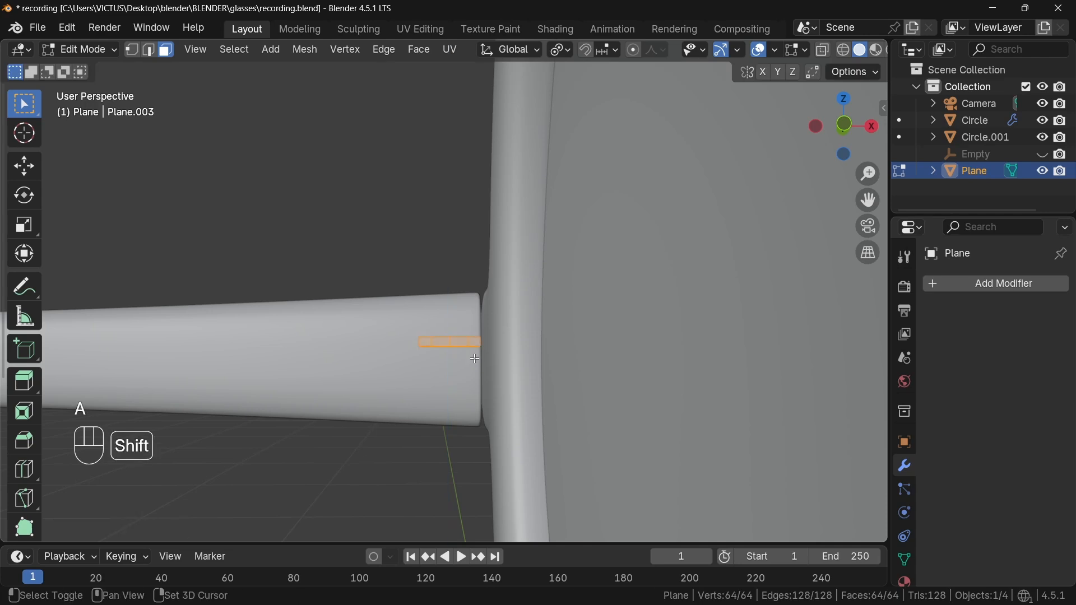
{"action": "key", "text": "shift+d"}
{"action": "key", "text": "z"}
{"action": "key", "text": "z"}
{"action": "left_click", "coordinate": [472, 370]}
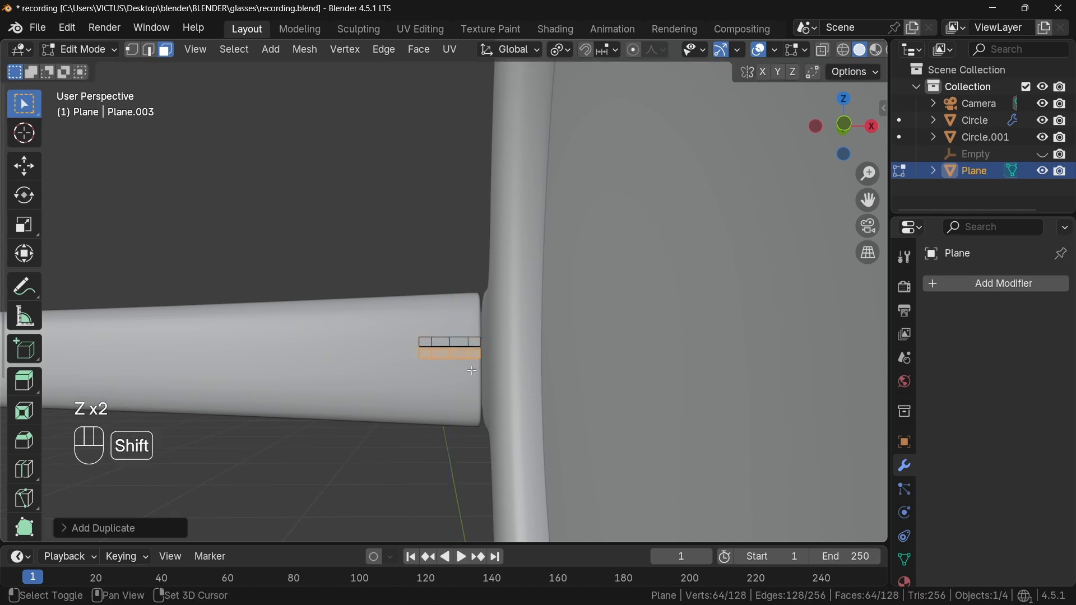
{"action": "key", "text": "shift+d"}
{"action": "key", "text": "z"}
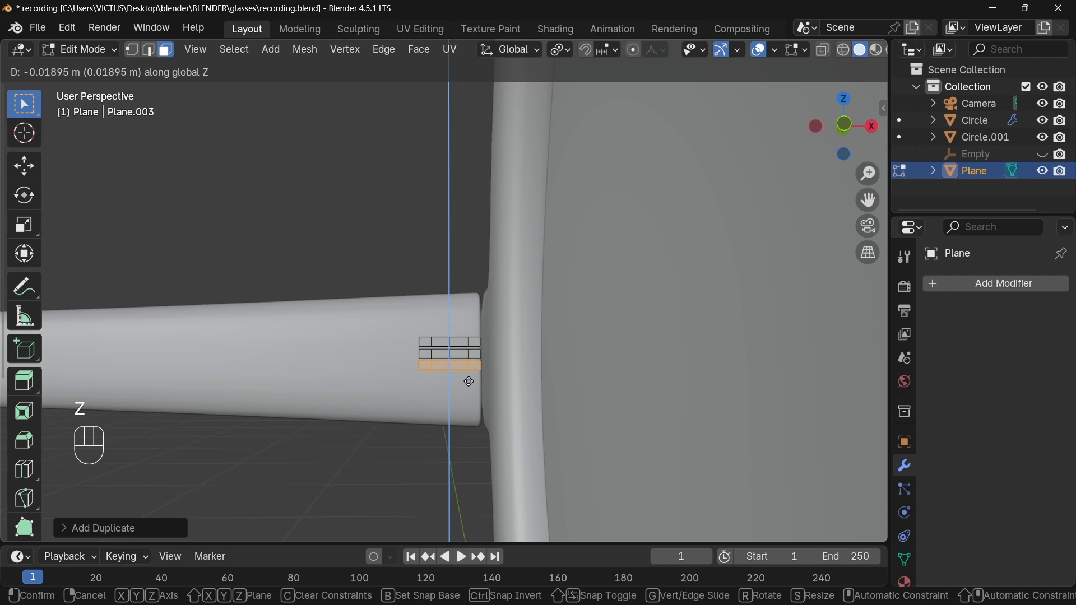
{"action": "left_click", "coordinate": [470, 382]}
Extrude the end faces of the middle plate along X, away from the frame, into a long tab
{"action": "middle_click_drag", "start_coordinate": [469, 382], "coordinate": [422, 349]}
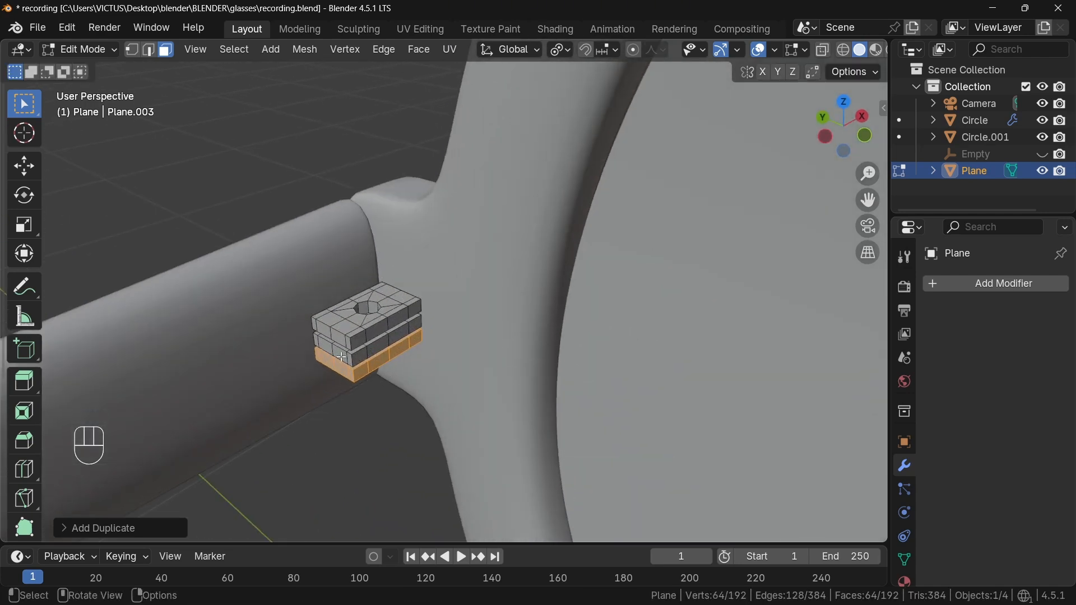
{"action": "left_click", "coordinate": [317, 341]}
{"action": "left_click", "coordinate": [342, 357], "text": "ctrl"}
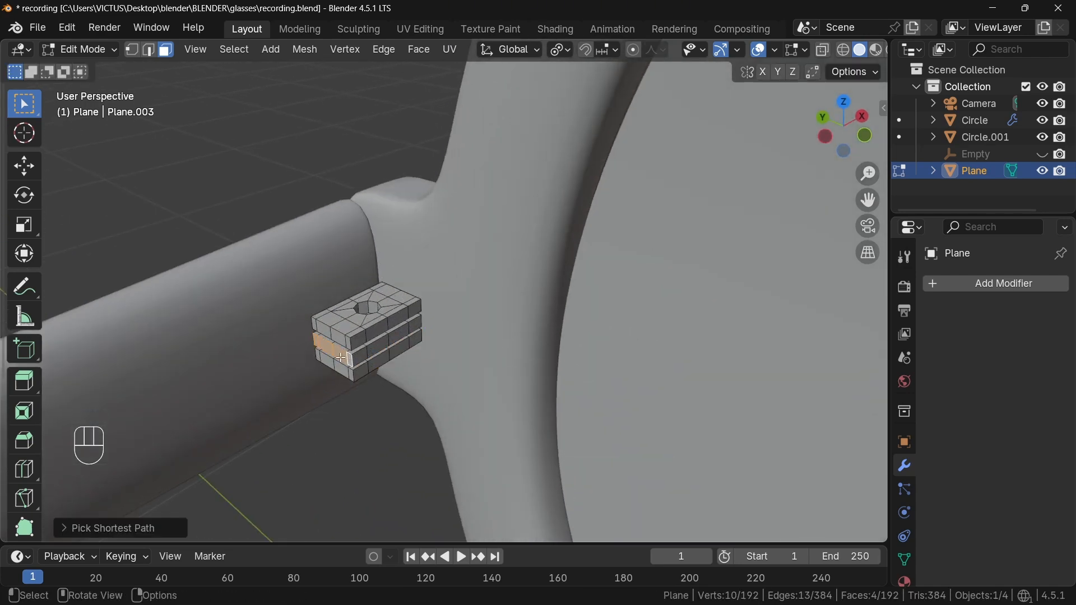
{"action": "middle_click_drag", "start_coordinate": [341, 358], "coordinate": [389, 373]}
{"action": "key", "text": "e"}
{"action": "key", "text": "x"}
{"action": "left_click", "coordinate": [318, 357]}
Bevel the edges at the tab's outer end by about 0.003 m and add a supporting loop cut near its base
{"action": "key", "text": "2"}
{"action": "left_click", "coordinate": [394, 432], "text": "alt+shift"}
{"action": "key", "text": "ctrl+b"}
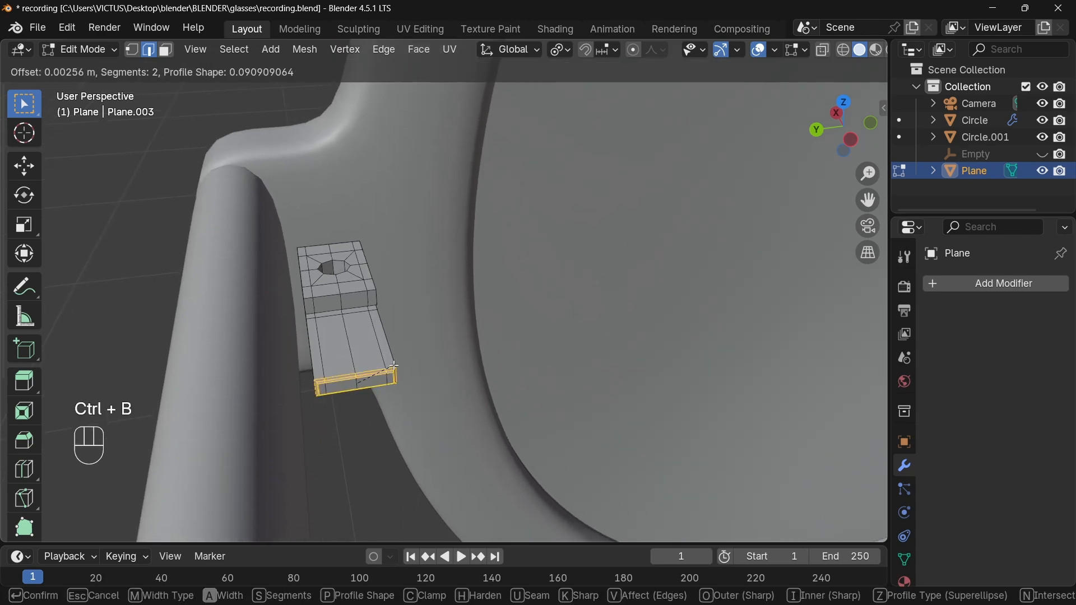
{"action": "left_click", "coordinate": [394, 366]}
{"action": "key", "text": "ctrl+r"}
{"action": "left_click", "coordinate": [363, 319]}
{"action": "left_click", "coordinate": [363, 314]}
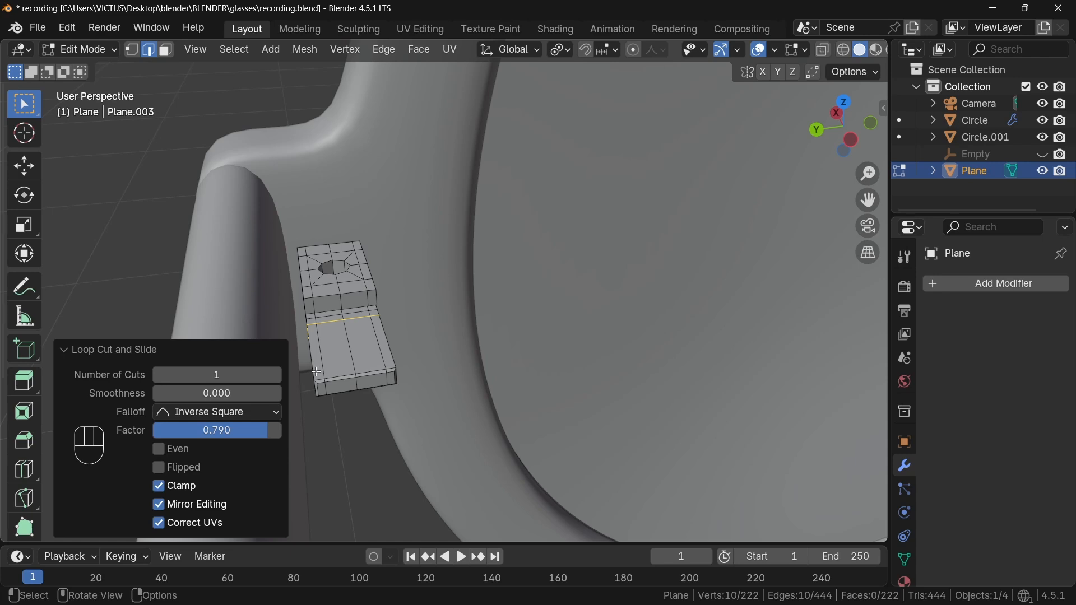
Extrude the tab's side face about 0.021 m into the temple arm and bevel the extruded end by about 0.003 m
{"action": "key", "text": "3"}
{"action": "middle_click_drag", "start_coordinate": [323, 361], "coordinate": [353, 378]}
{"action": "key", "text": "e"}
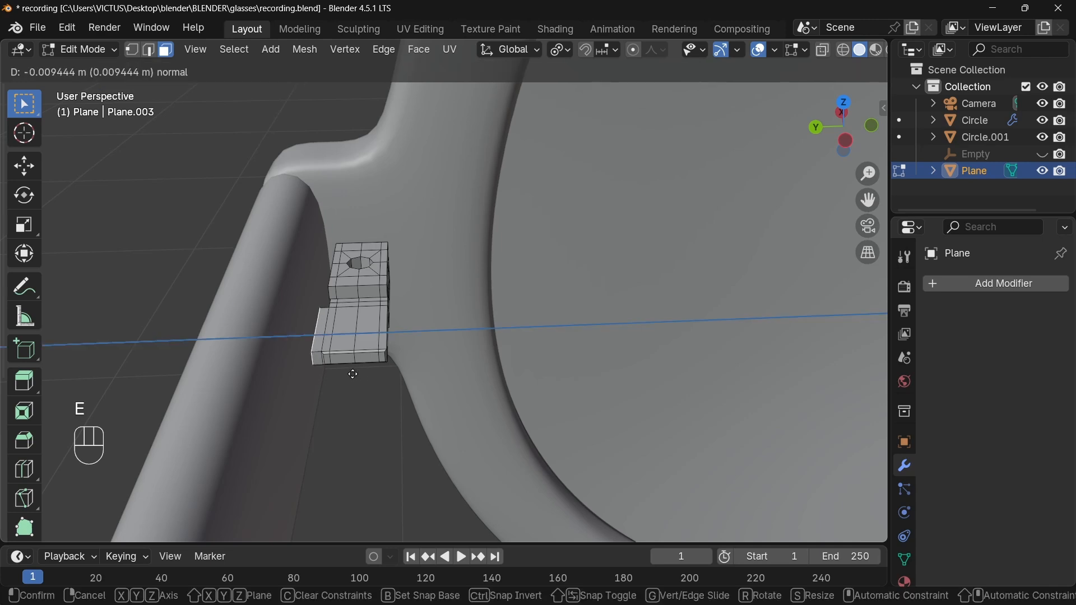
{"action": "left_click", "coordinate": [341, 375]}
{"action": "left_click", "coordinate": [822, 49]}
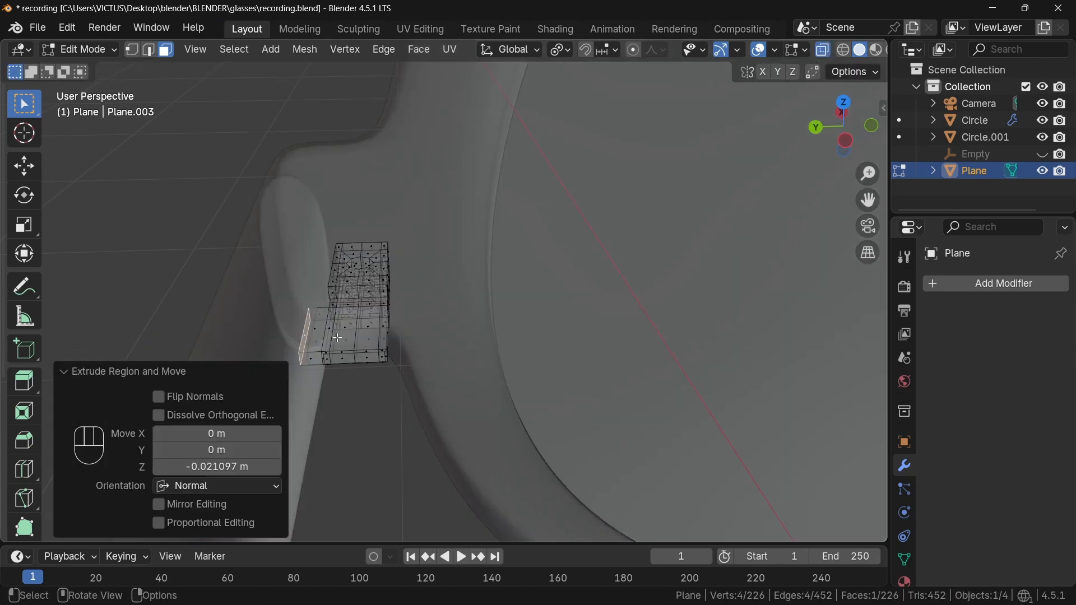
{"action": "key", "text": "ctrl+b"}
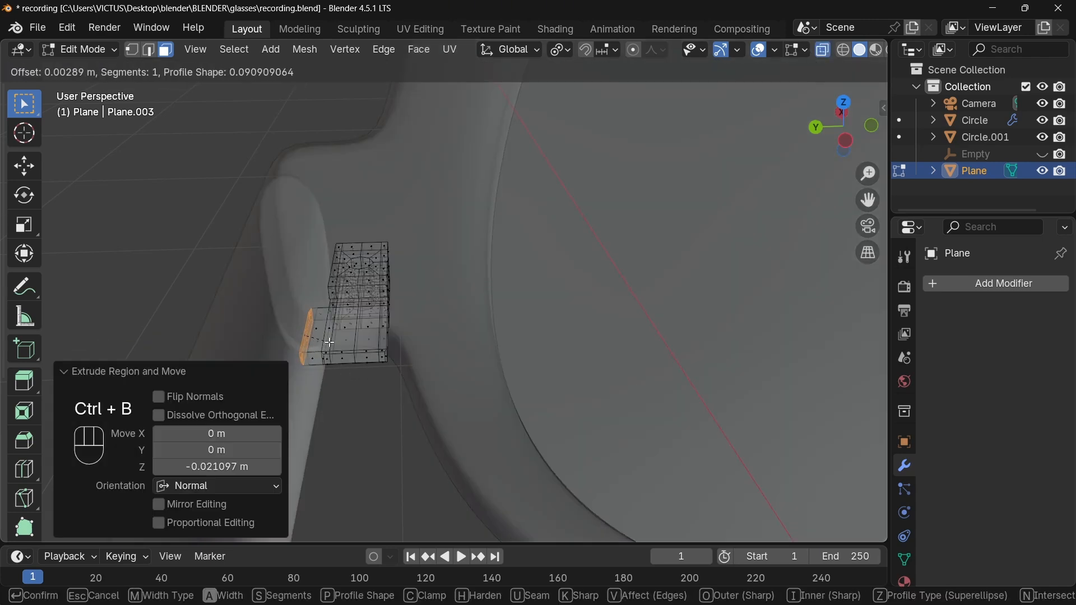
{"action": "left_click", "coordinate": [329, 342]}
Turn off X-ray in Object Mode and copy the glasses frame's mirror and subdivision modifiers onto the hinge
{"action": "key", "text": "Tab"}
{"action": "left_click", "coordinate": [787, 50]}
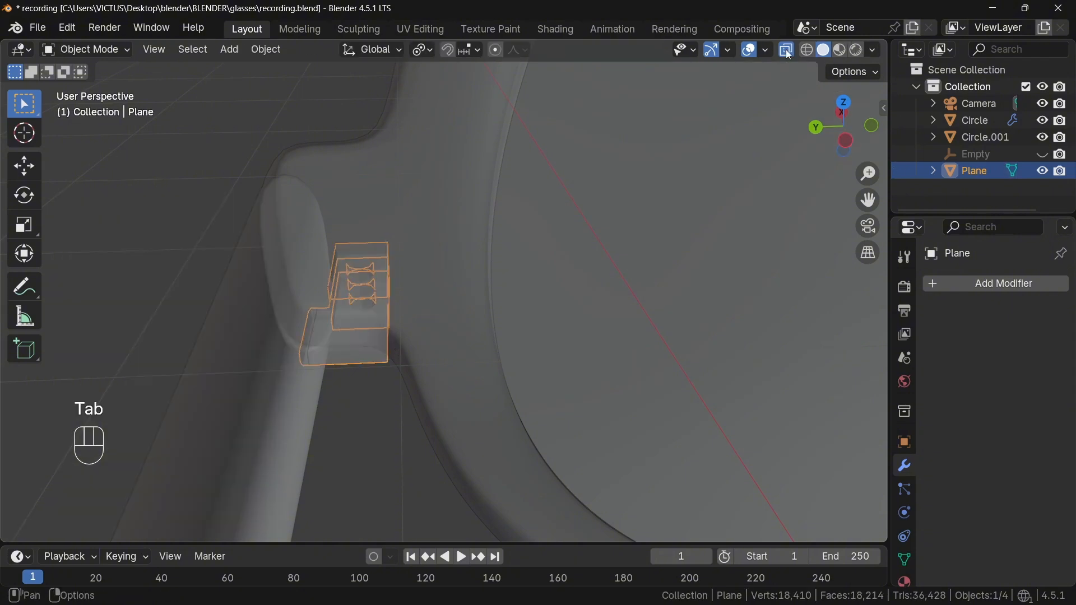
{"action": "left_click", "coordinate": [275, 278], "text": "shift"}
{"action": "key", "text": "ctrl+l"}
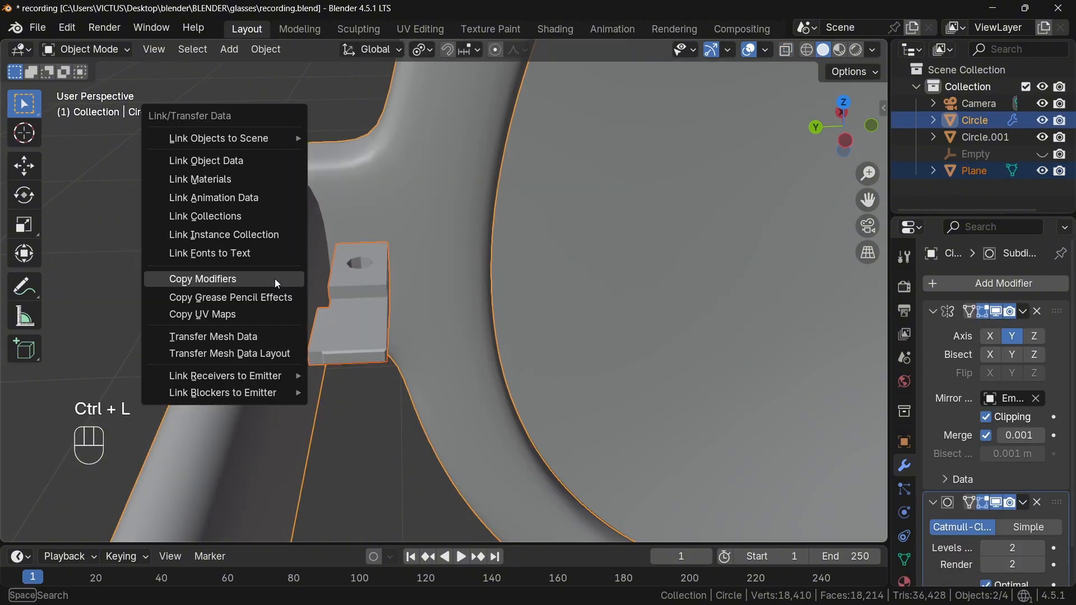
{"action": "left_click", "coordinate": [274, 278]}
{"action": "key", "text": "Tab"}
{"action": "key", "text": "Tab"}
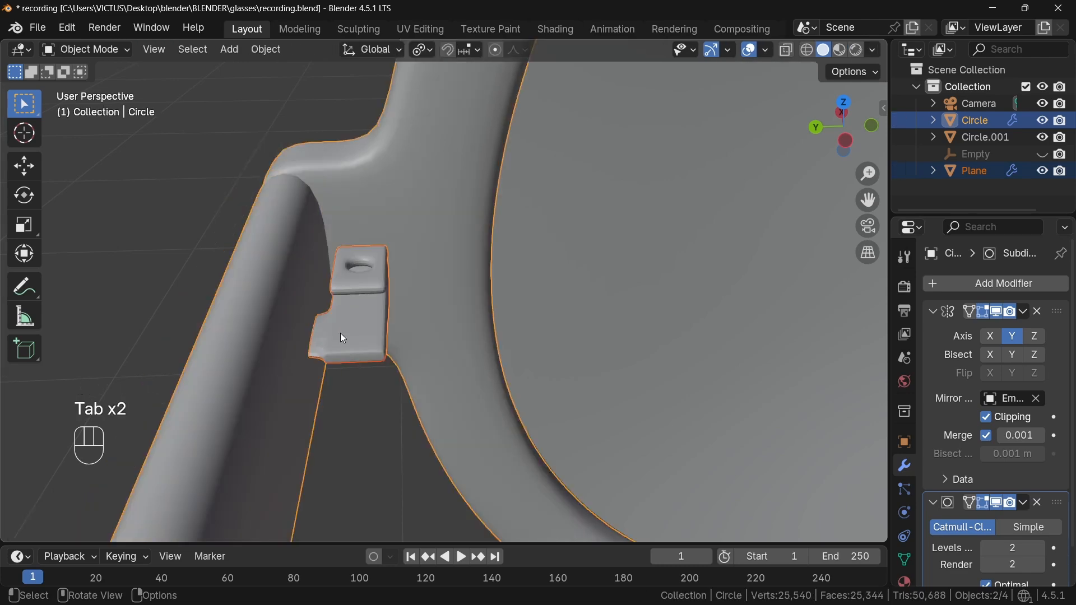
Add a supporting loop cut across the hinge tab's side extrusion, slid close to where it meets the tab
{"action": "left_click", "coordinate": [351, 335]}
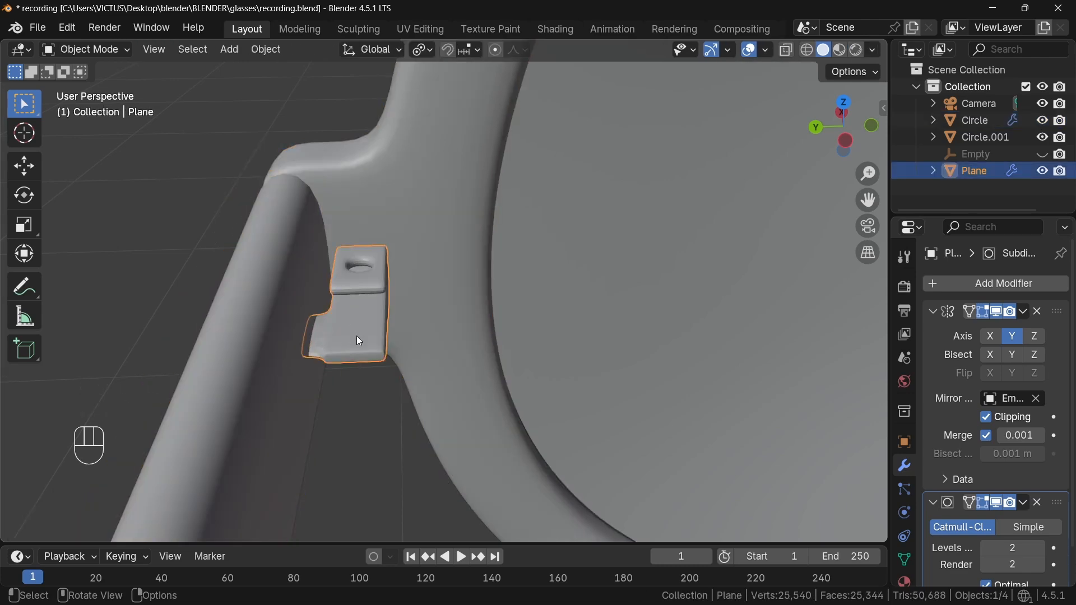
{"action": "key", "text": "Tab"}
{"action": "key", "text": "ctrl+r"}
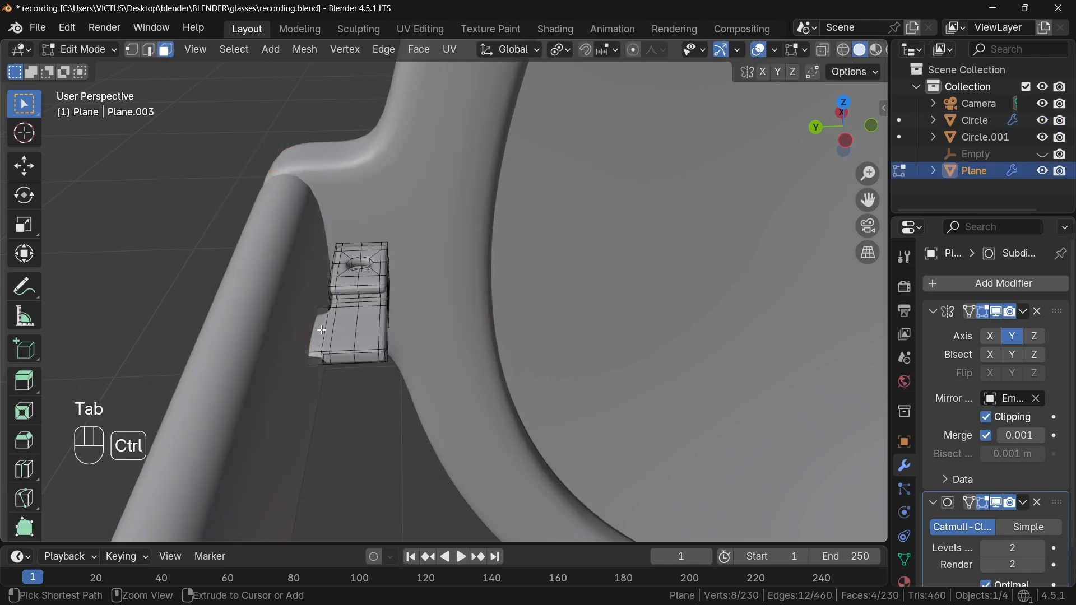
{"action": "left_click", "coordinate": [319, 310]}
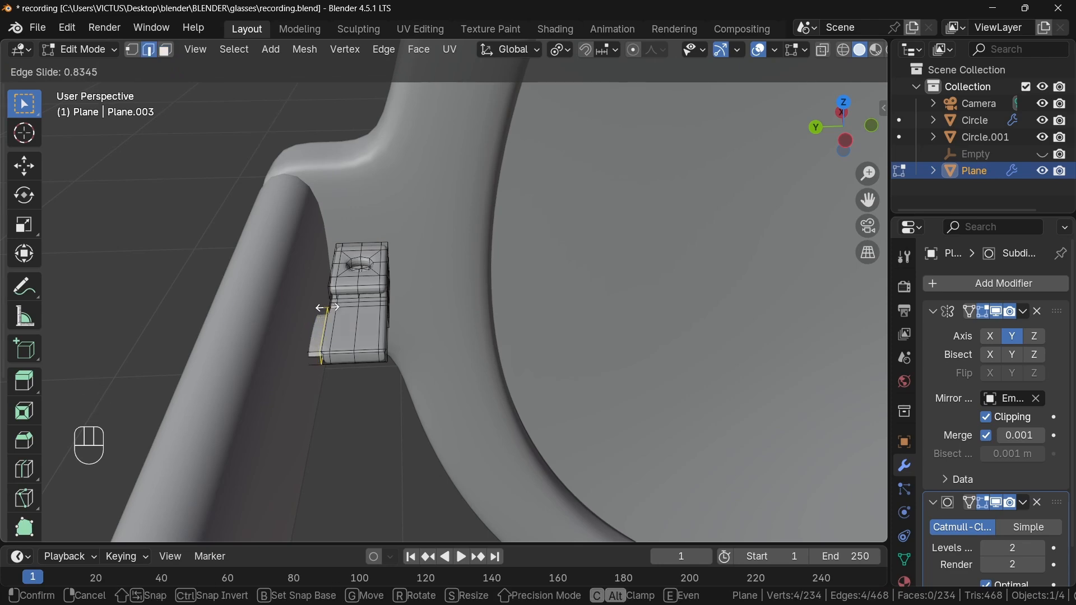
{"action": "left_click", "coordinate": [329, 305]}
{"action": "key", "text": "Tab"}
Set the hinge's origin to its geometry and scale the hinge up slightly
{"action": "middle_click_drag", "start_coordinate": [445, 392], "coordinate": [468, 250]}
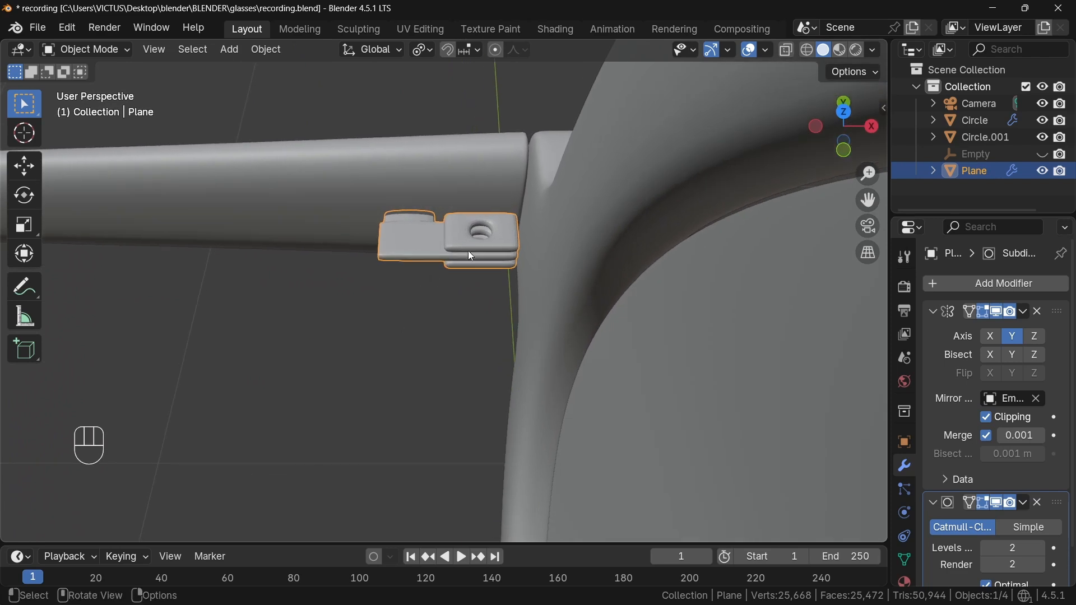
{"action": "key", "text": "s"}
{"action": "left_click", "coordinate": [500, 249]}
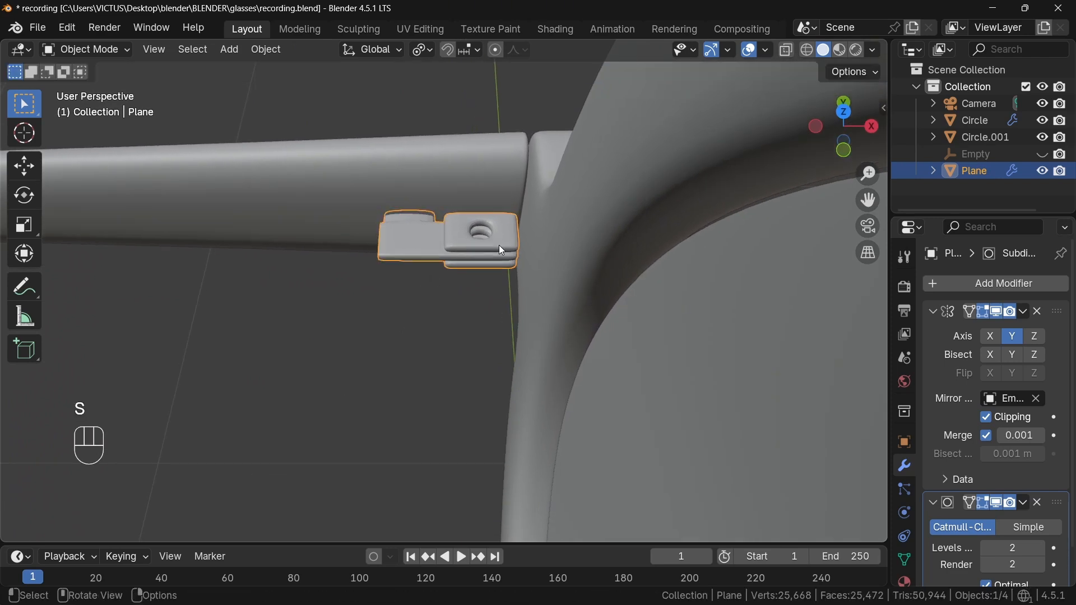
{"action": "right_click", "coordinate": [442, 242]}
{"action": "mouse_move", "coordinate": [347, 315]}
{"action": "left_click", "coordinate": [518, 337]}
{"action": "key", "text": "s"}
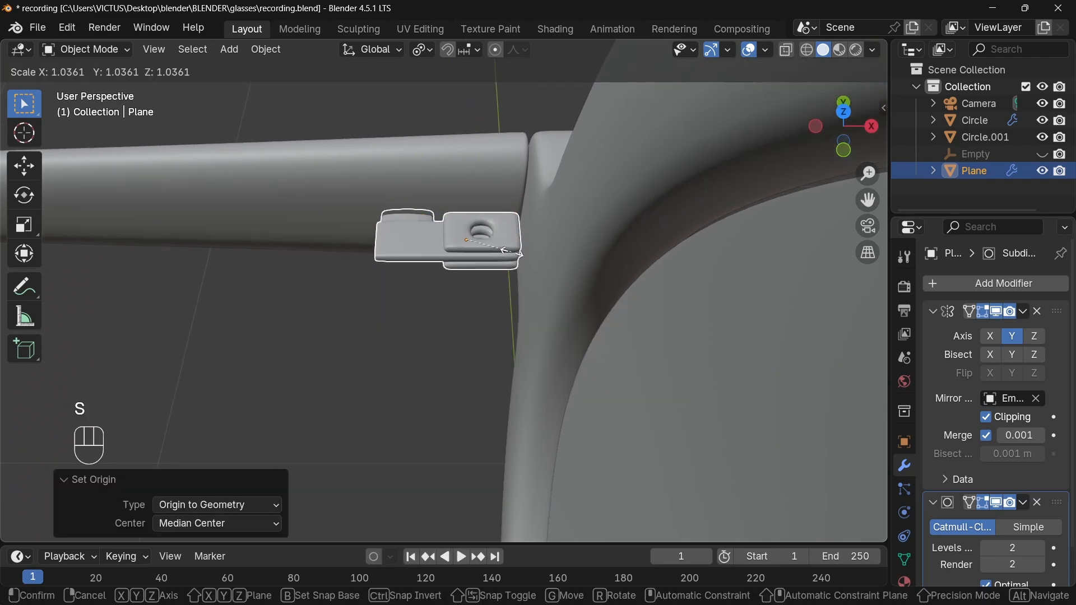
{"action": "left_click", "coordinate": [533, 258]}
Separate the linked middle hinge plate with the long tab into its own object
{"action": "middle_click_drag", "start_coordinate": [533, 258], "coordinate": [431, 285]}
{"action": "key", "text": "Tab"}
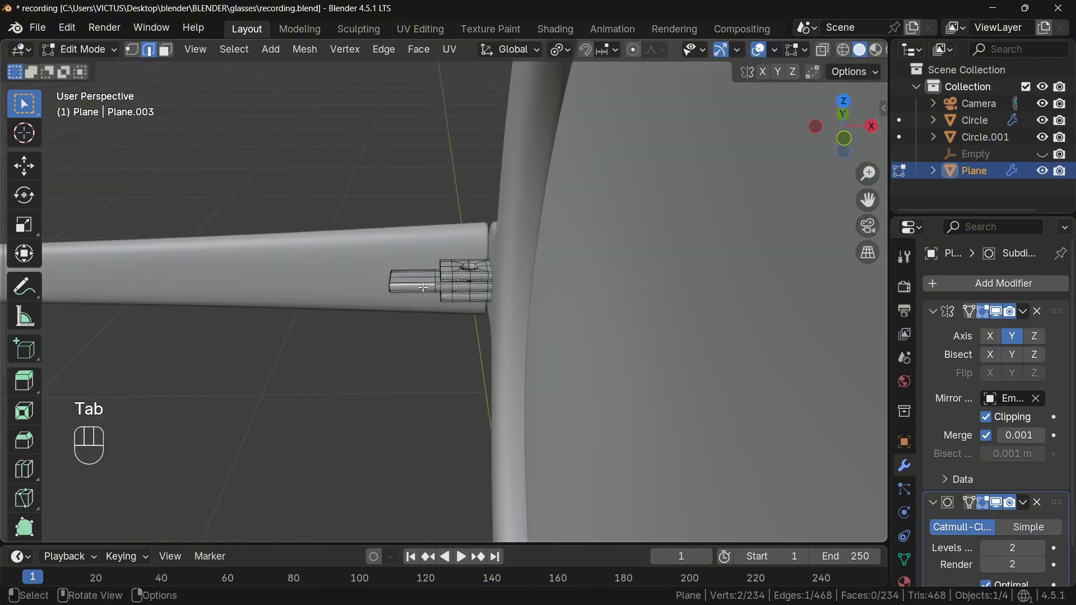
{"action": "key", "text": "l"}
{"action": "key", "text": "p"}
{"action": "left_click", "coordinate": [423, 288]}
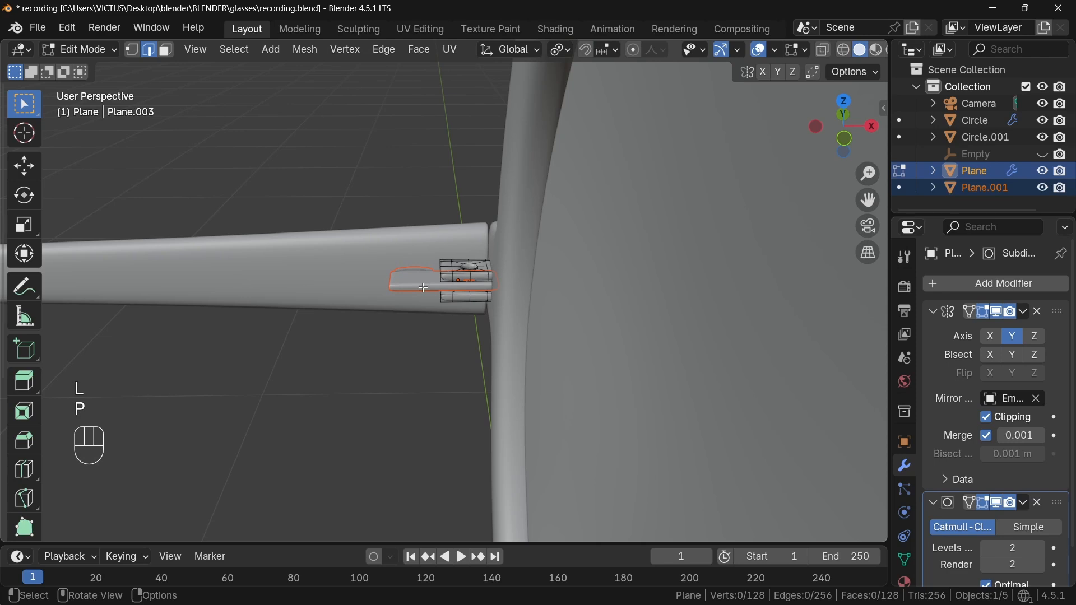
{"action": "key", "text": "Tab"}
Separate the temple arm from the glasses frame into its own object
{"action": "left_click", "coordinate": [406, 284]}
{"action": "left_click", "coordinate": [388, 255]}
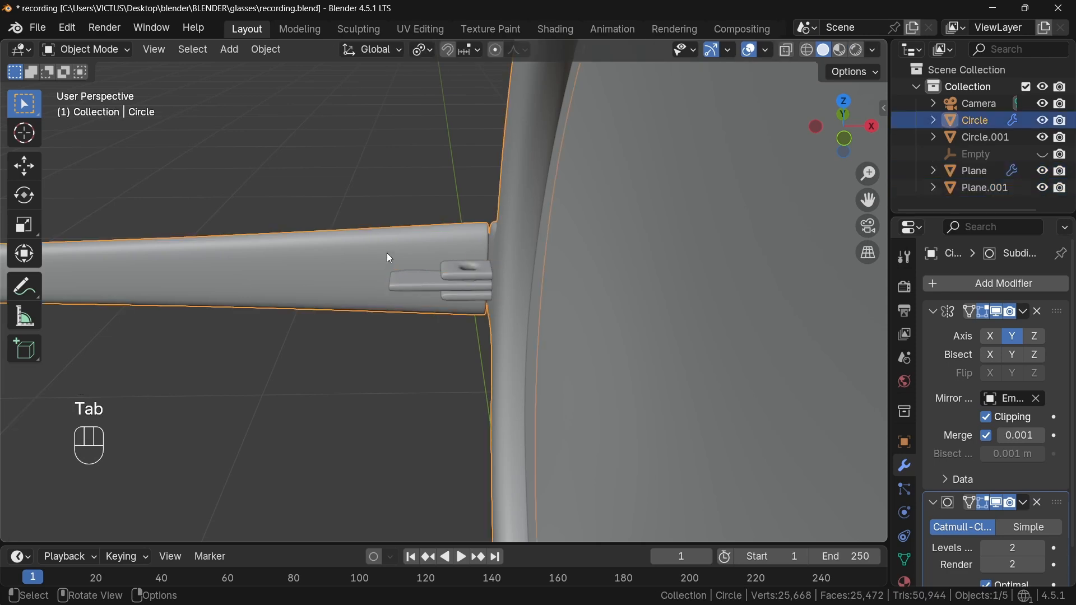
{"action": "key", "text": "Tab"}
{"action": "key", "text": "p"}
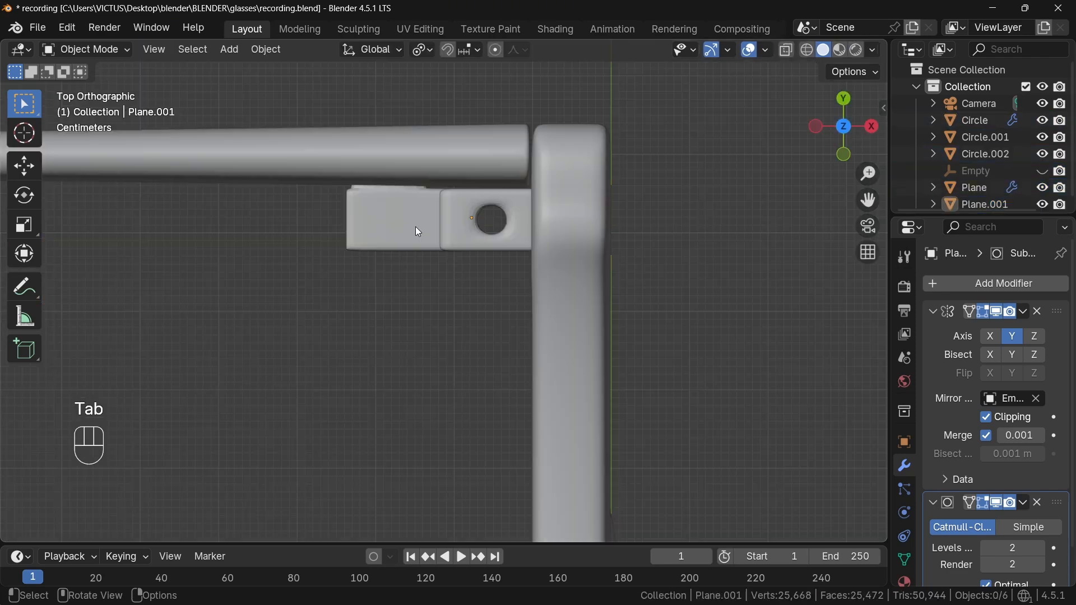
Delete the faces of the middle hinge plate's end section beyond the hole, nearest the frame
{"action": "left_click", "coordinate": [415, 226]}
{"action": "key", "text": "Tab"}
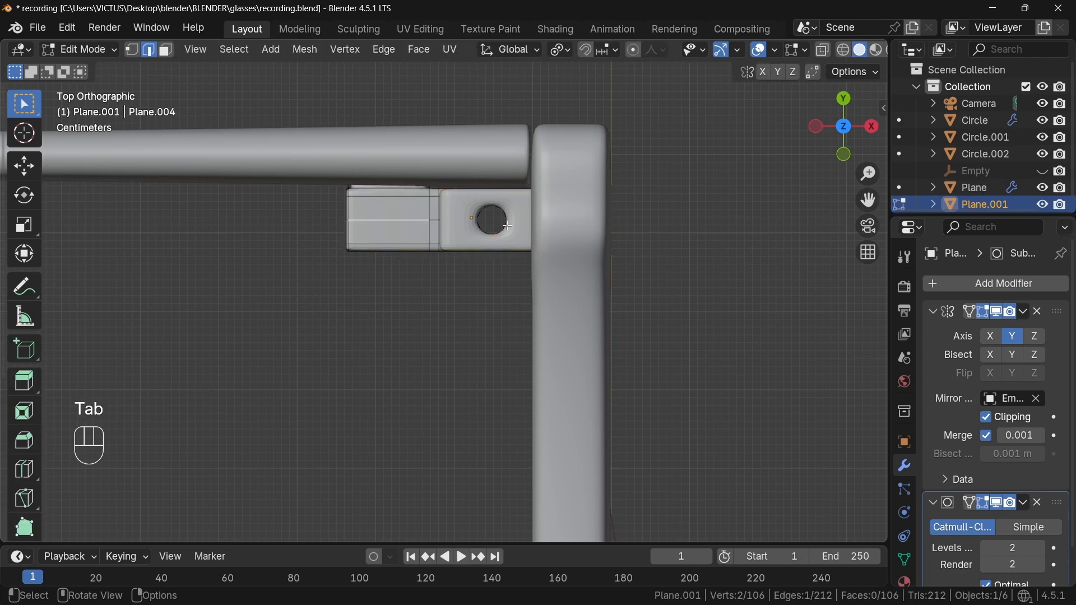
{"action": "key", "text": "alt+z"}
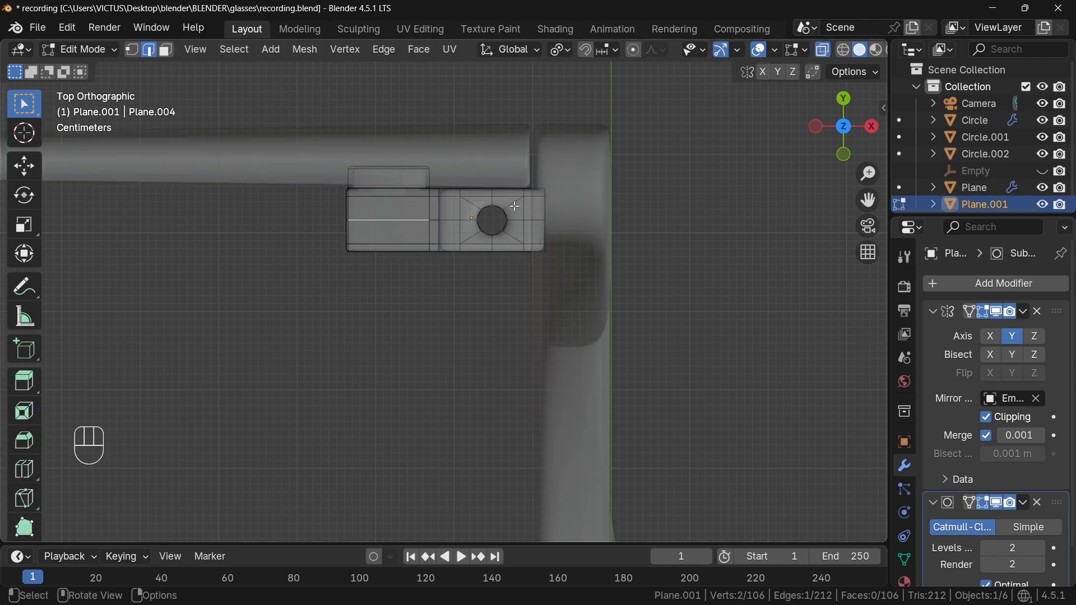
{"action": "scroll", "coordinate": [516, 206], "scroll_direction": "up", "scroll_amount": 1}
{"action": "key", "text": "3"}
{"action": "left_click_drag", "start_coordinate": [546, 157], "coordinate": [584, 266]}
{"action": "key", "text": "x"}
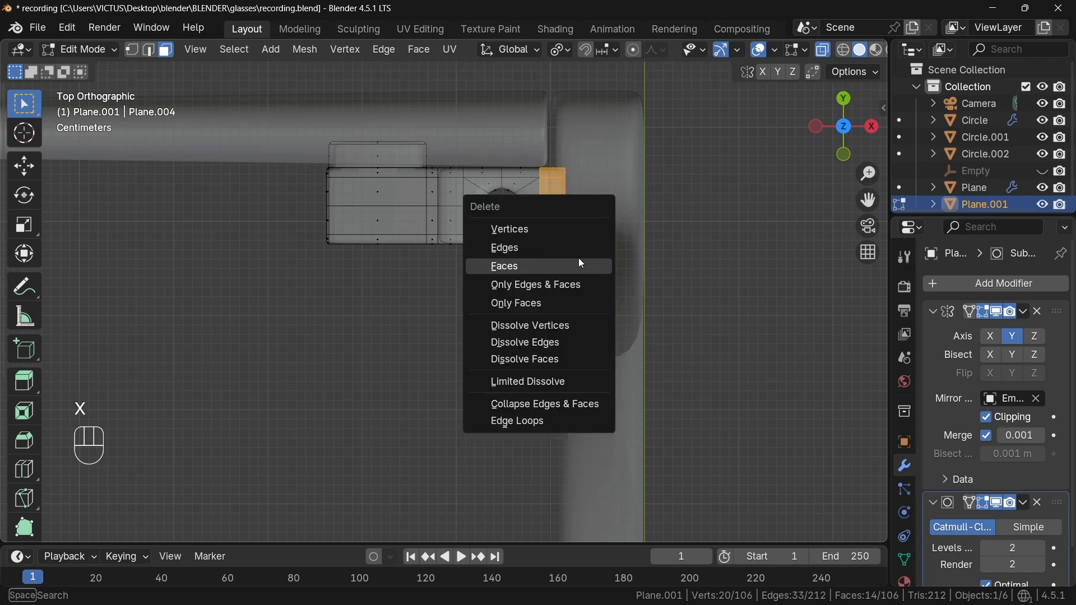
{"action": "left_click", "coordinate": [583, 264]}
Move the middle hinge plate's open end edges about 0.0125 m along X toward the hole
{"action": "left_click_drag", "start_coordinate": [534, 162], "coordinate": [553, 260]}
{"action": "key", "text": "g"}
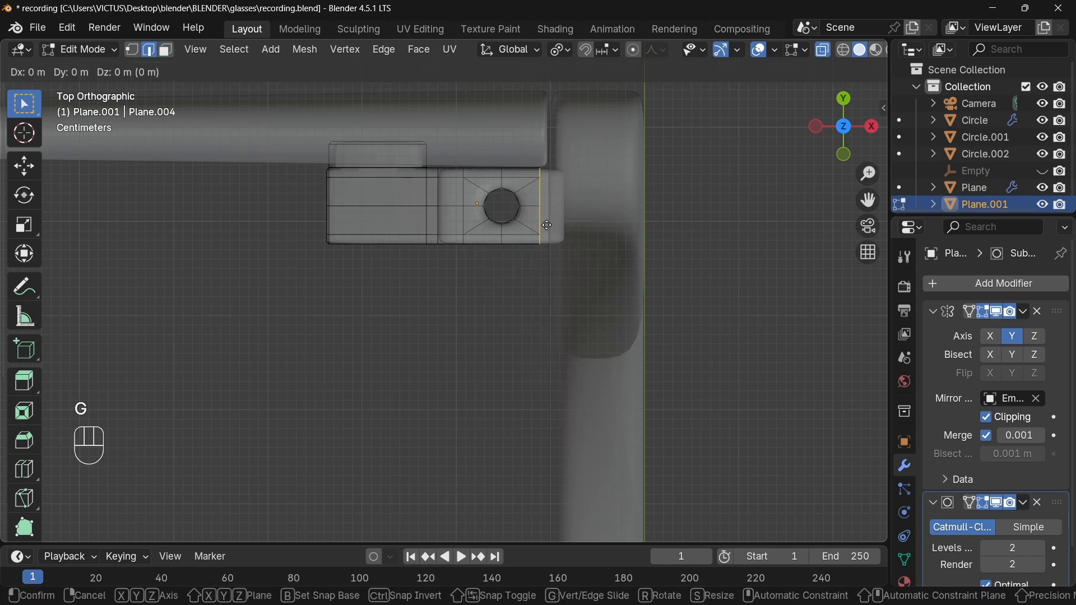
{"action": "key", "text": "x"}
{"action": "left_click", "coordinate": [536, 226]}
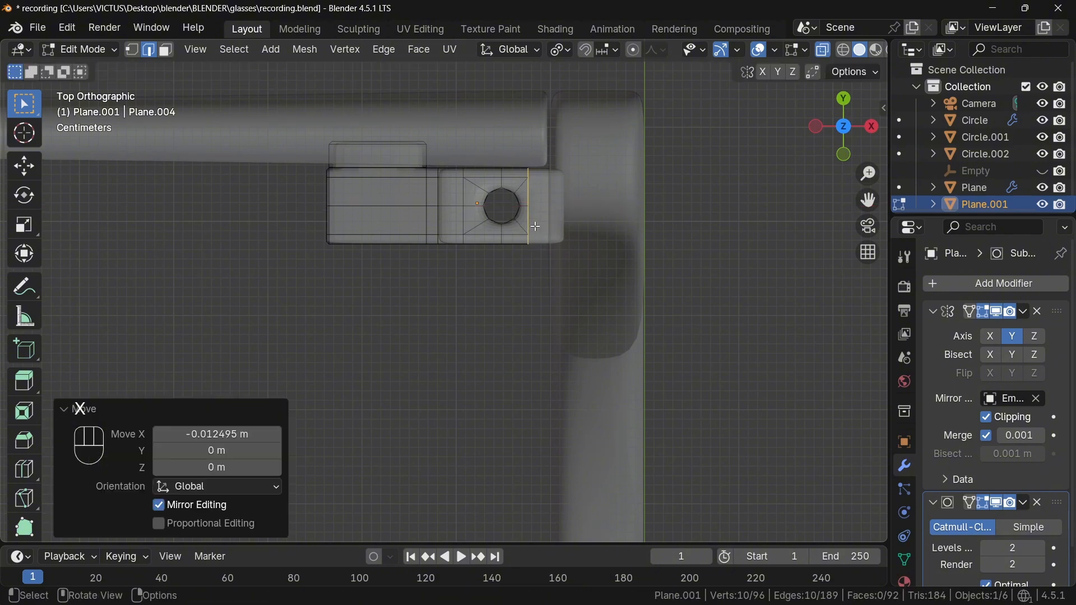
{"action": "key", "text": "Tab"}
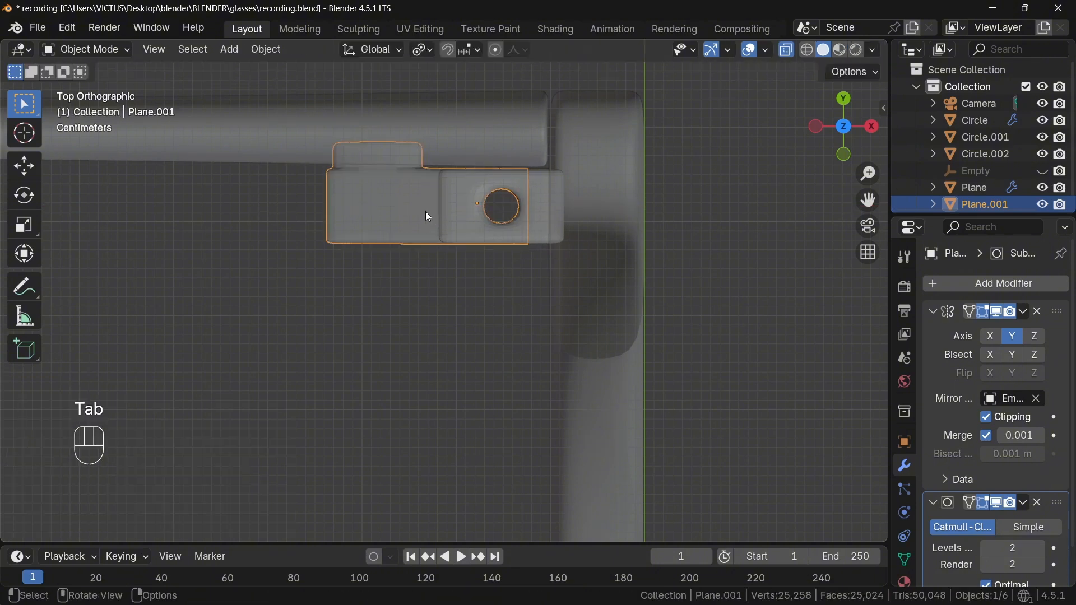
Snap the 3D cursor to the centre of the middle hinge plate's hole
{"action": "key", "text": "r"}
{"action": "right_click", "coordinate": [499, 227]}
{"action": "key", "text": "Tab"}
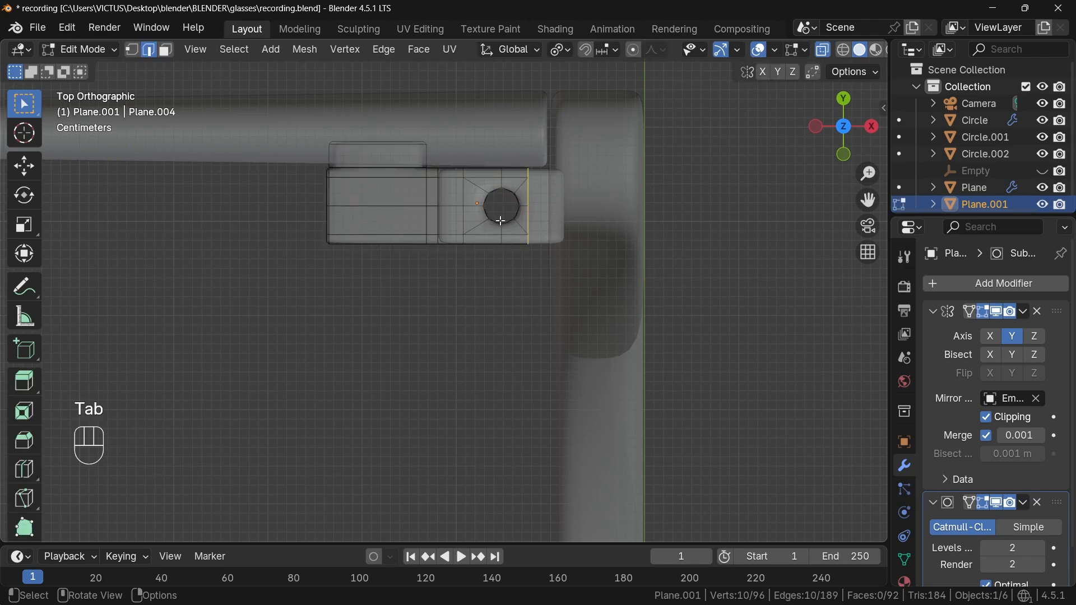
{"action": "left_click", "coordinate": [496, 225], "text": "alt"}
{"action": "key", "text": "shift+s"}
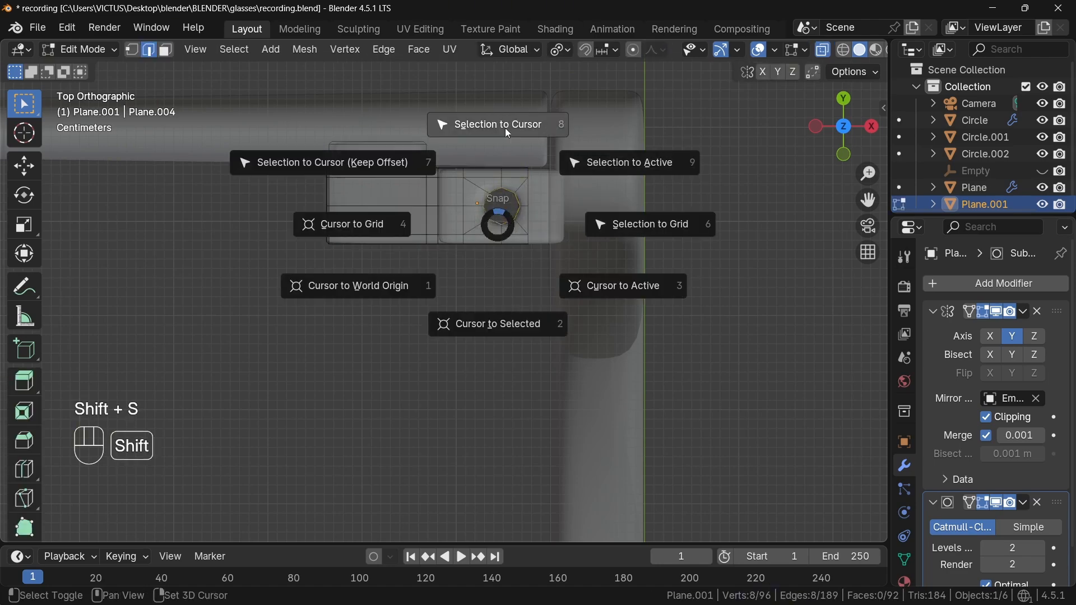
{"action": "left_click", "coordinate": [500, 326]}
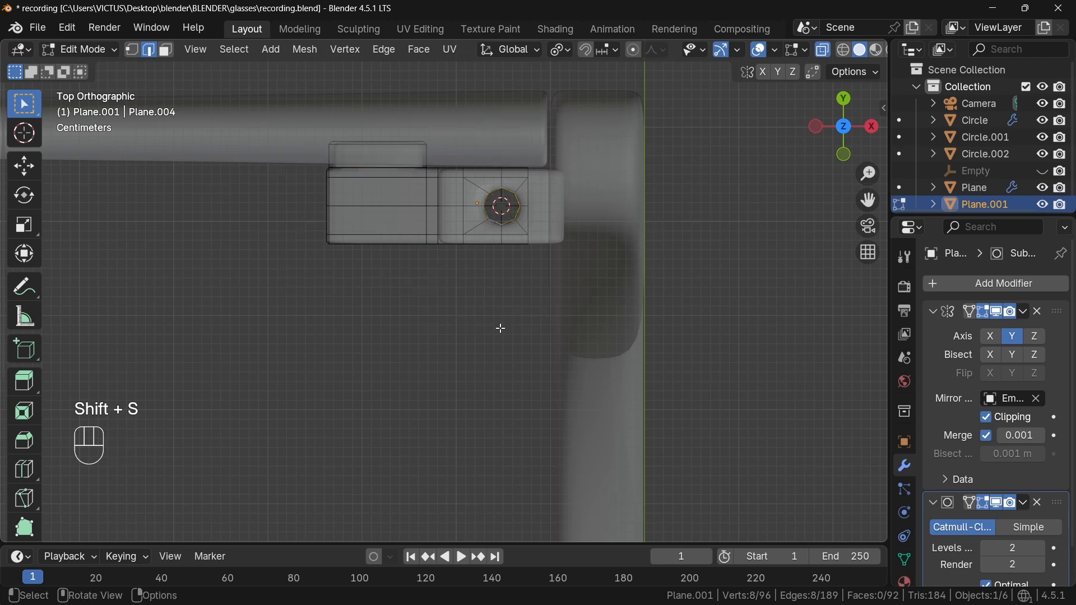
Set the middle hinge plate's origin to the 3D cursor and test its rotation about the hole
{"action": "key", "text": "Tab"}
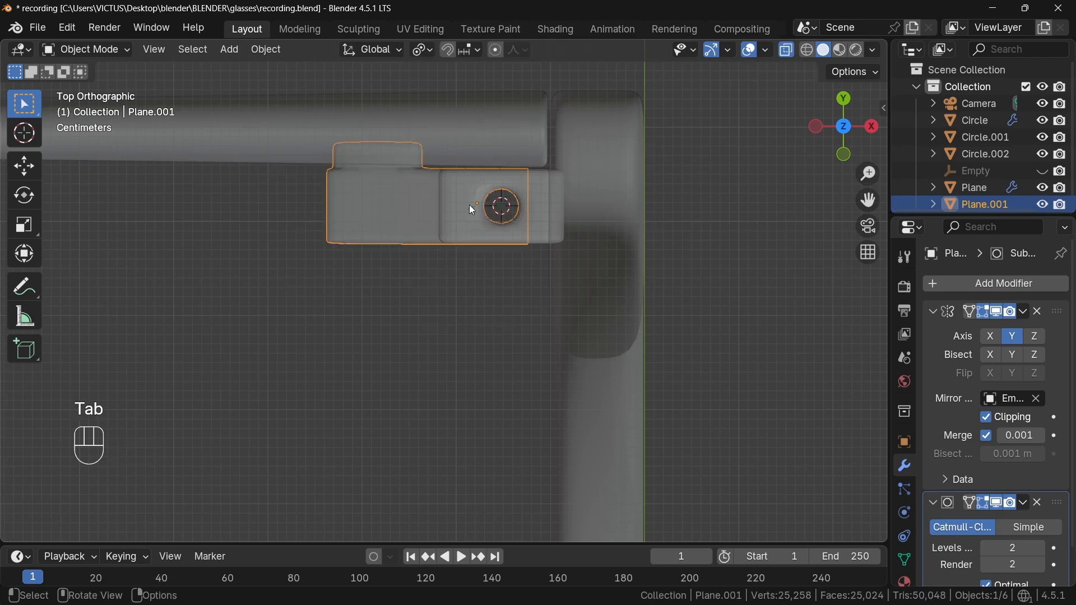
{"action": "right_click", "coordinate": [438, 199]}
{"action": "mouse_move", "coordinate": [438, 200]}
{"action": "left_click", "coordinate": [571, 238]}
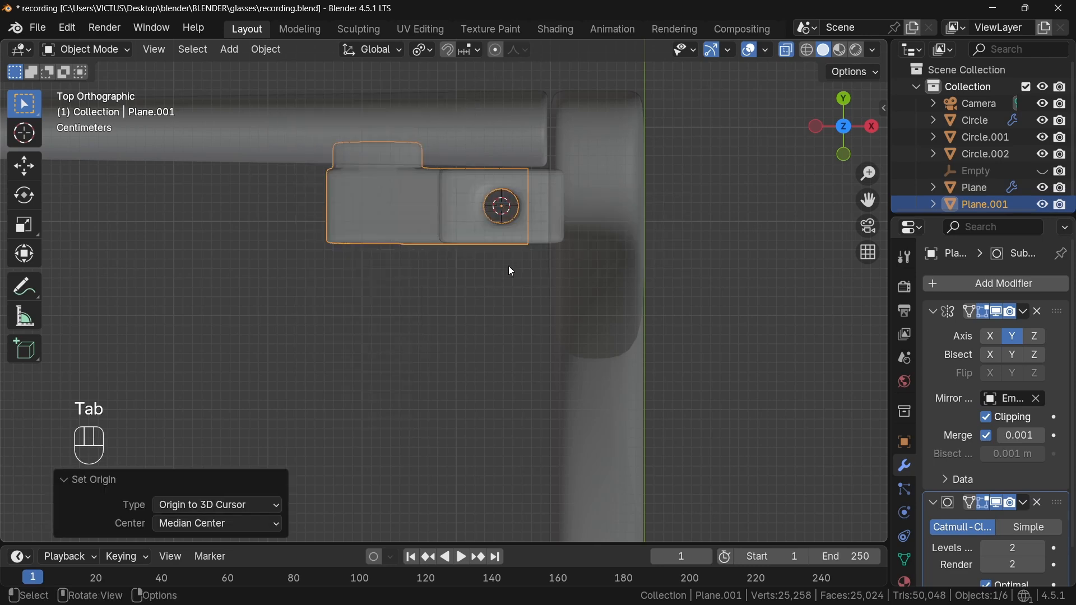
{"action": "key", "text": "r"}
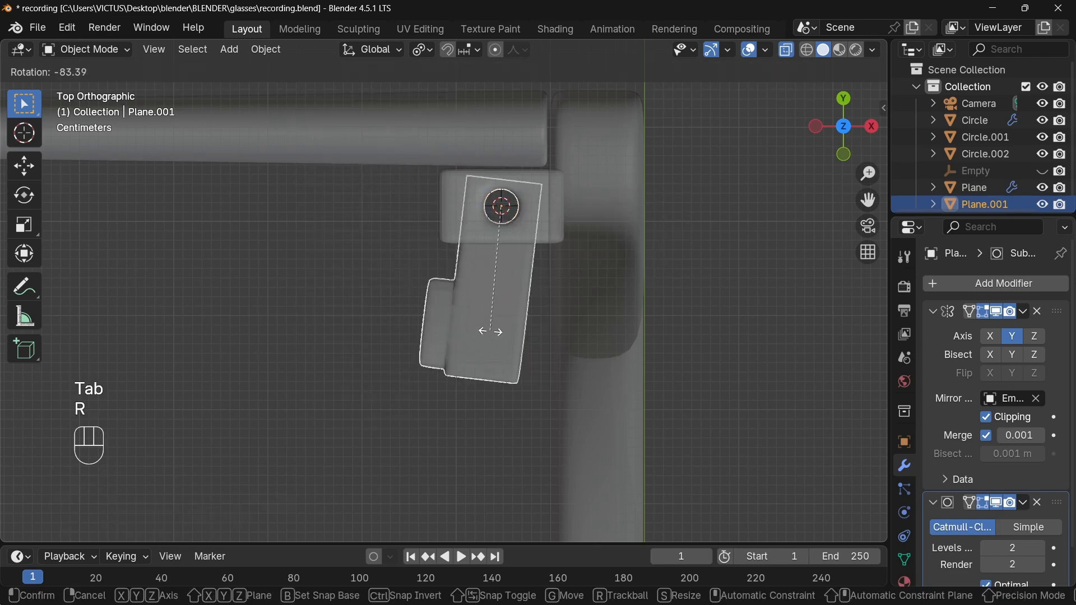
{"action": "right_click", "coordinate": [314, 227]}
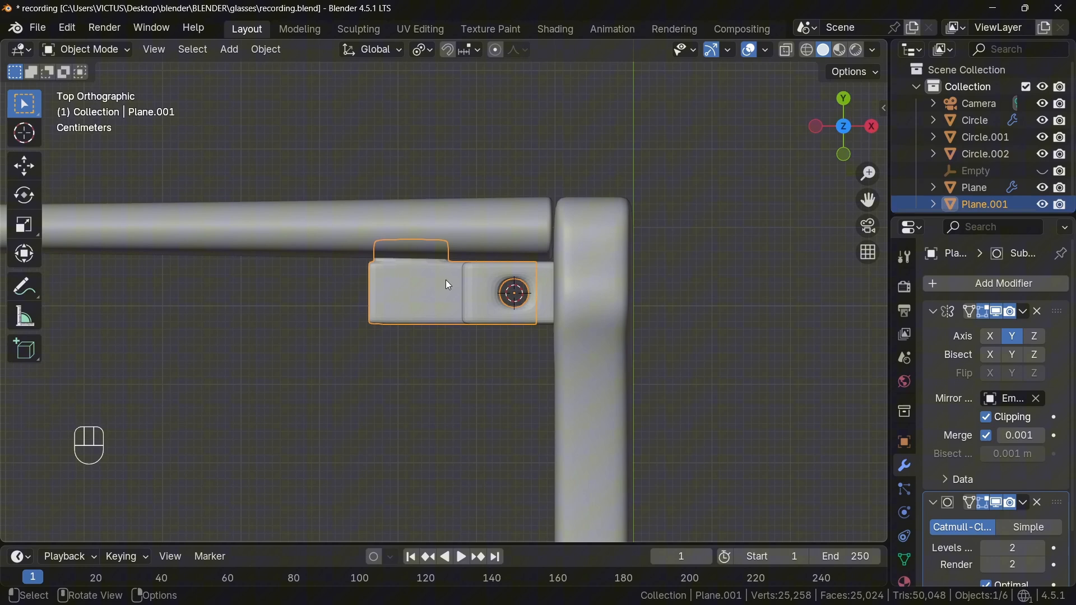
Snap the 3D cursor to the selected edge on the middle hinge plate's side facing the temple arm
{"action": "key", "text": "Tab"}
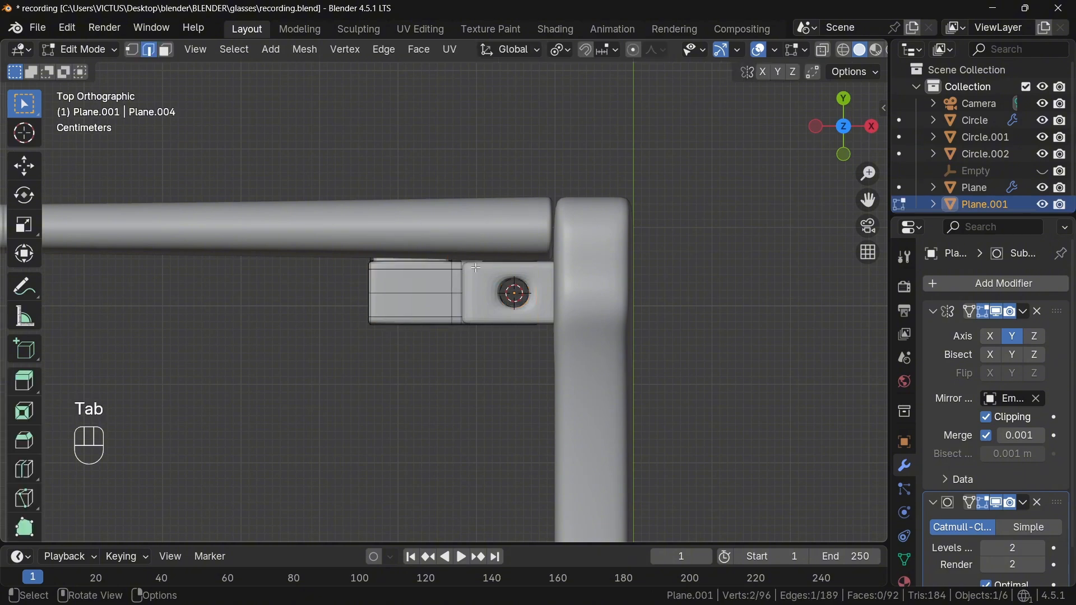
{"action": "scroll", "coordinate": [457, 278], "scroll_direction": "up", "scroll_amount": 5}
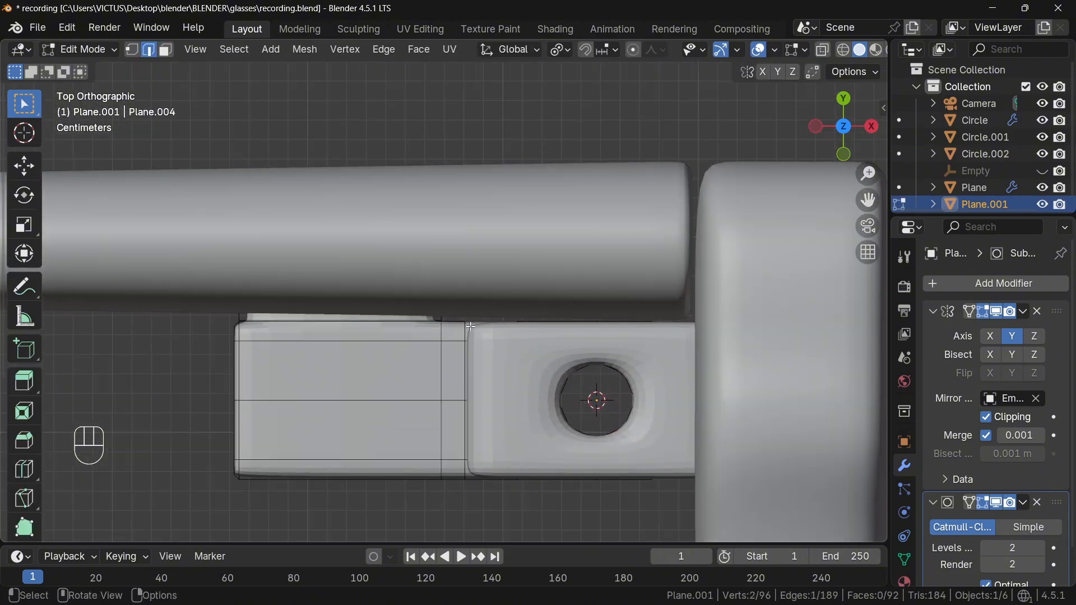
{"action": "middle_click_drag", "start_coordinate": [457, 278], "coordinate": [470, 319]}
{"action": "key", "text": "KP_Divide"}
{"action": "key", "text": "KP_Divide"}
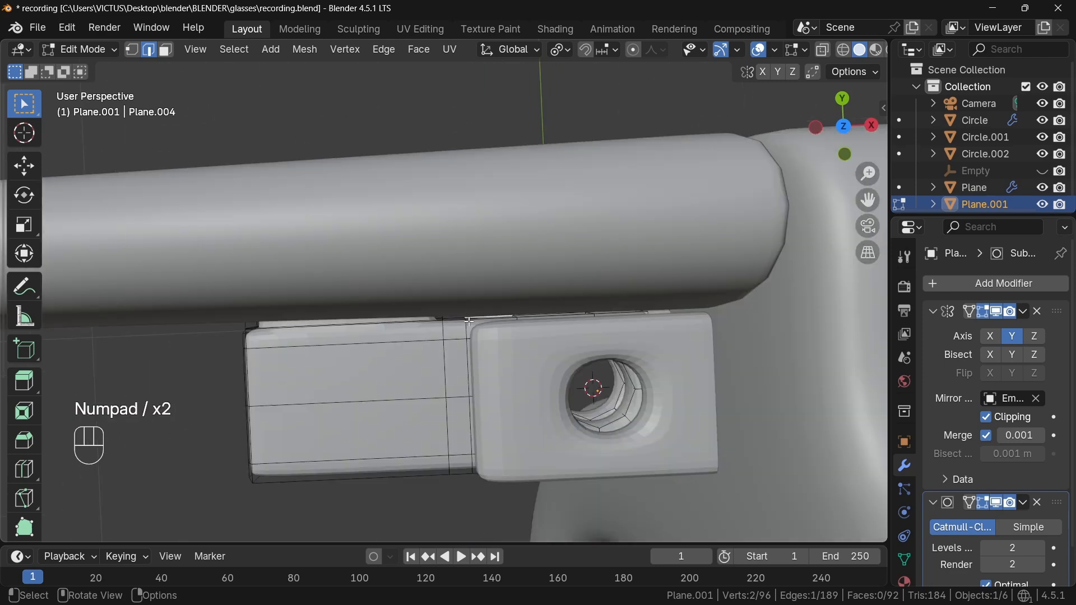
{"action": "key", "text": "shift+s"}
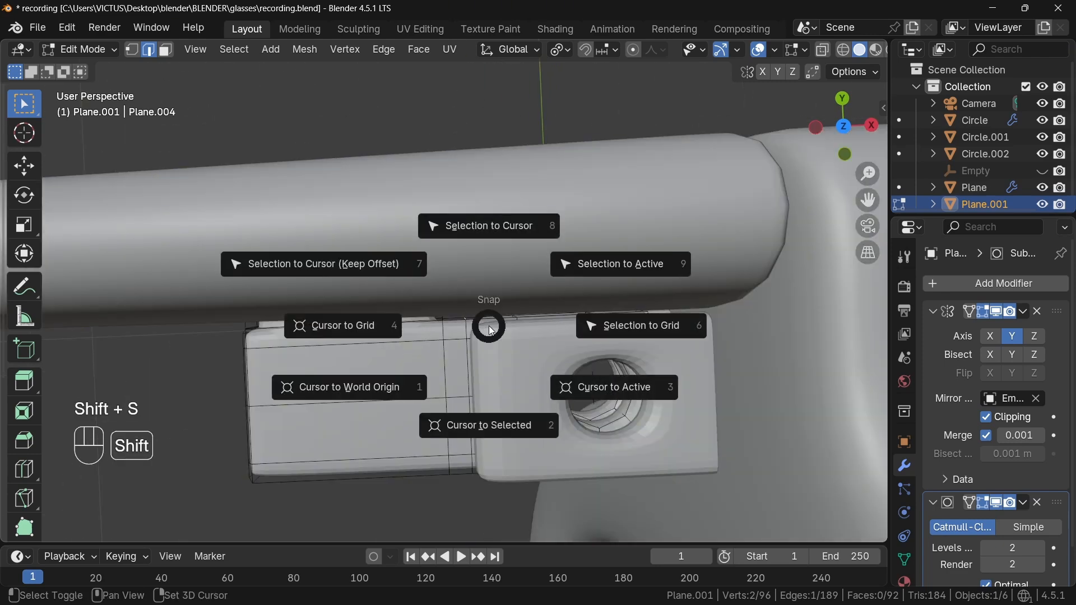
{"action": "left_click_drag", "start_coordinate": [505, 322], "coordinate": [506, 320], "text": "ctrl"}
{"action": "middle_click_drag", "start_coordinate": [503, 326], "coordinate": [483, 341], "text": "ctrl"}
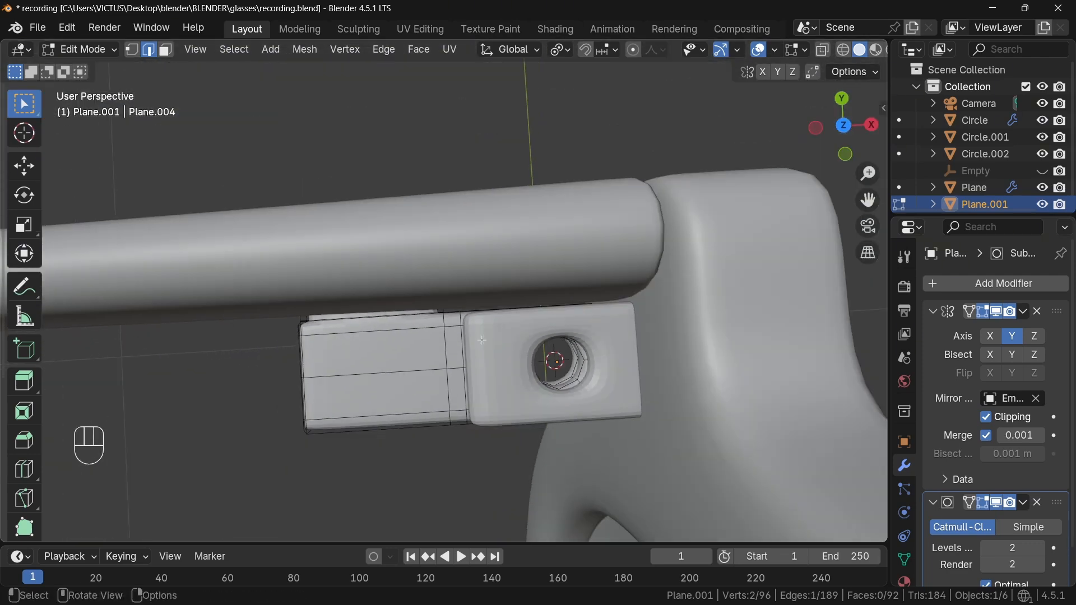
{"action": "key", "text": "shift+s"}
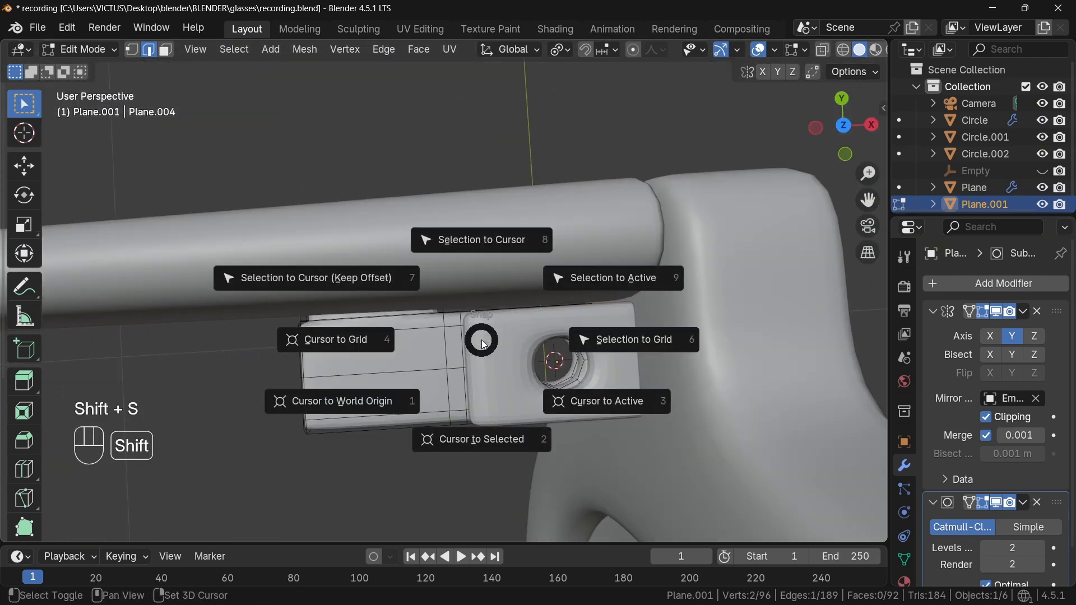
{"action": "left_click", "coordinate": [489, 433]}
{"action": "middle_click_drag", "start_coordinate": [488, 432], "coordinate": [485, 504], "text": "ctrl"}
Set the temple arm's origin to the 3D cursor and view it from the top
{"action": "key", "text": "Tab"}
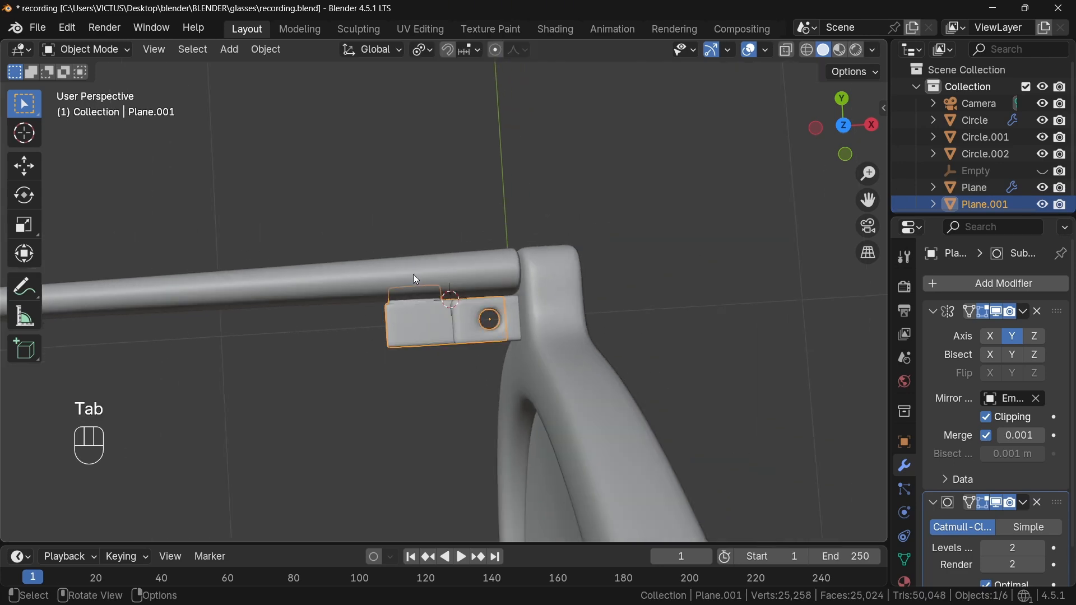
{"action": "left_click", "coordinate": [402, 285]}
{"action": "right_click", "coordinate": [402, 285]}
{"action": "mouse_move", "coordinate": [402, 285]}
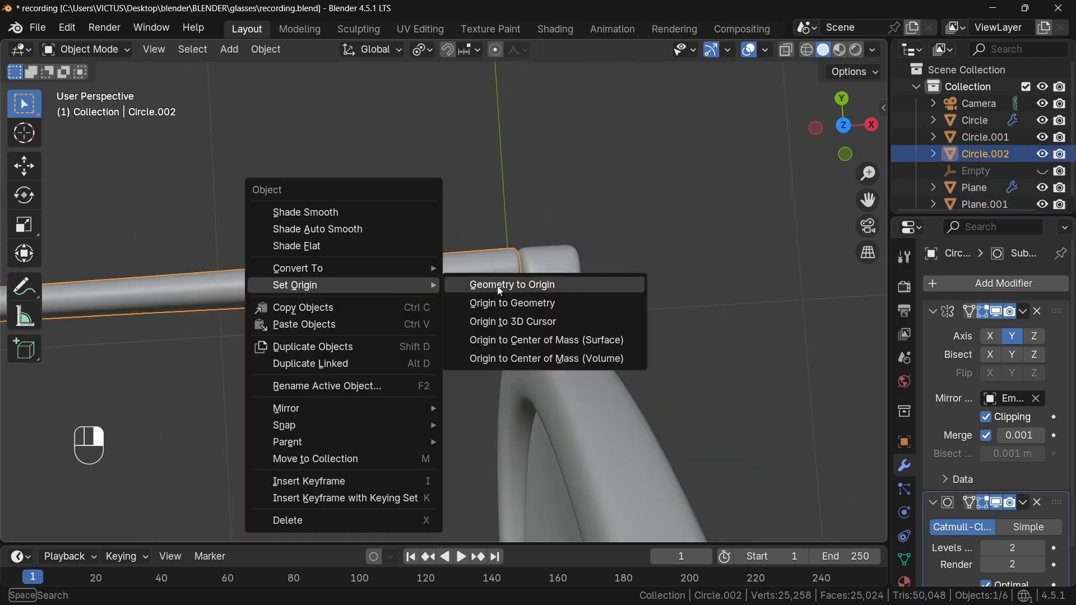
{"action": "left_click", "coordinate": [499, 322]}
{"action": "key", "text": "KP_7"}
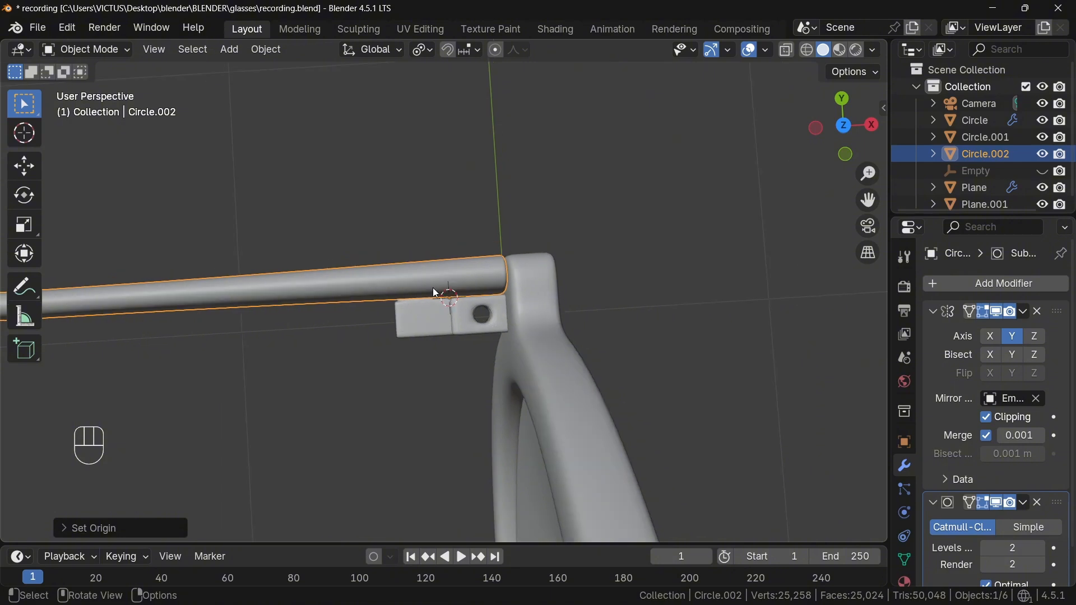
{"action": "key", "text": "r"}
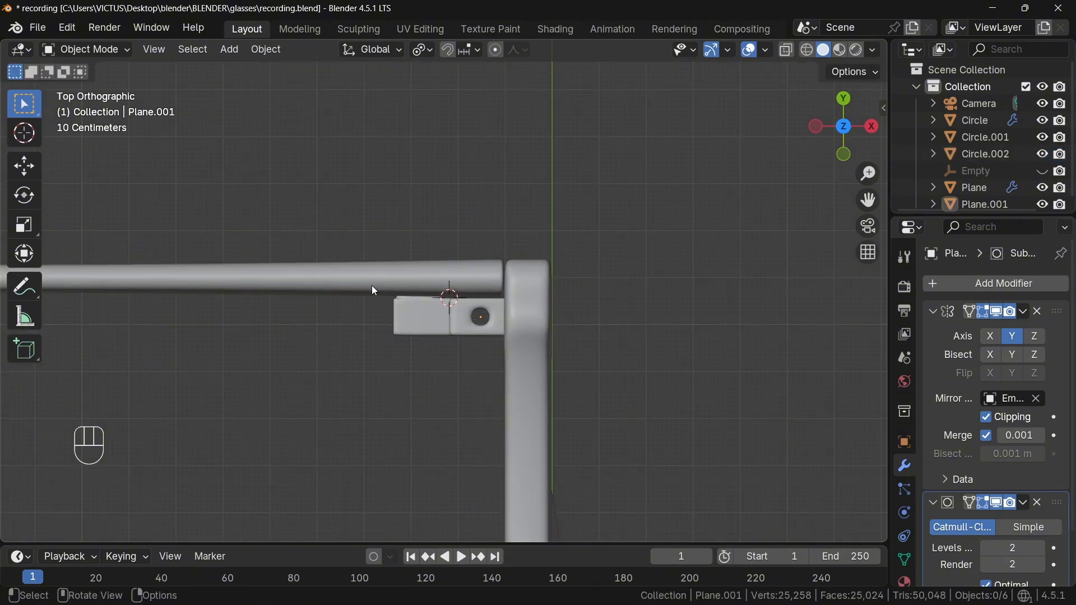
Join the temple arm into the middle hinge plate object, keeping the plate as the active object
{"action": "left_click", "coordinate": [370, 286]}
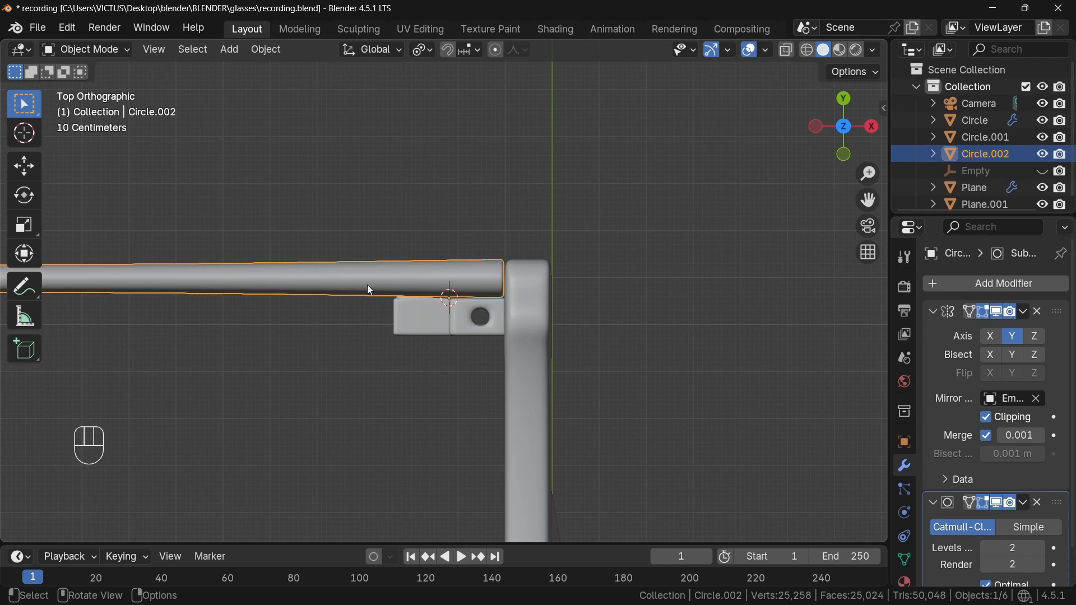
{"action": "left_click", "coordinate": [414, 321], "text": "shift"}
{"action": "key", "text": "ctrl+j"}
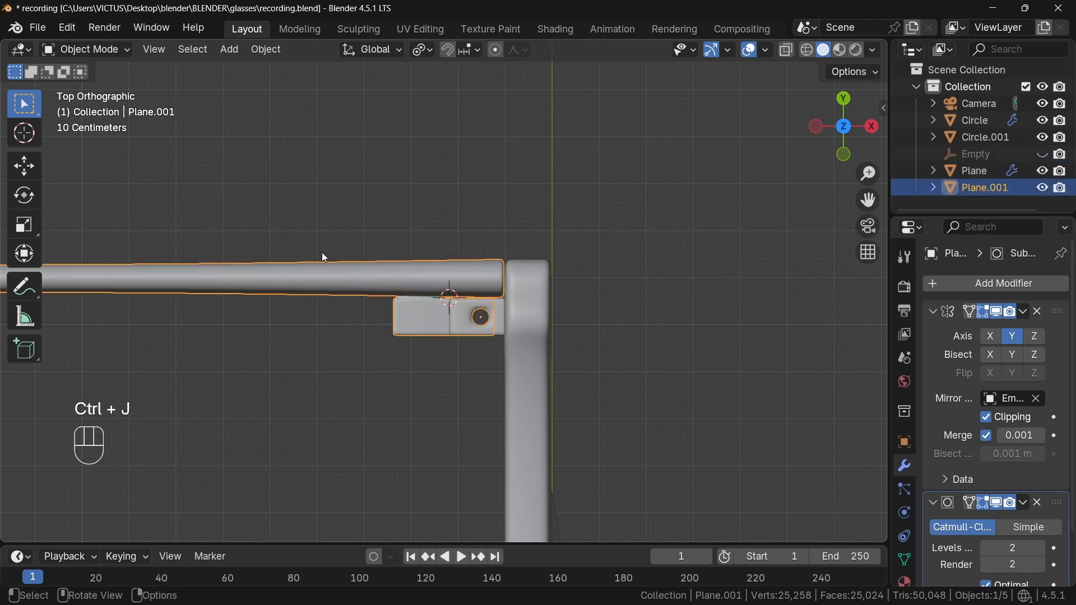
Test-rotate the joined temple arm inward about the hinge hole to examine where the plates collide
{"action": "key", "text": "r"}
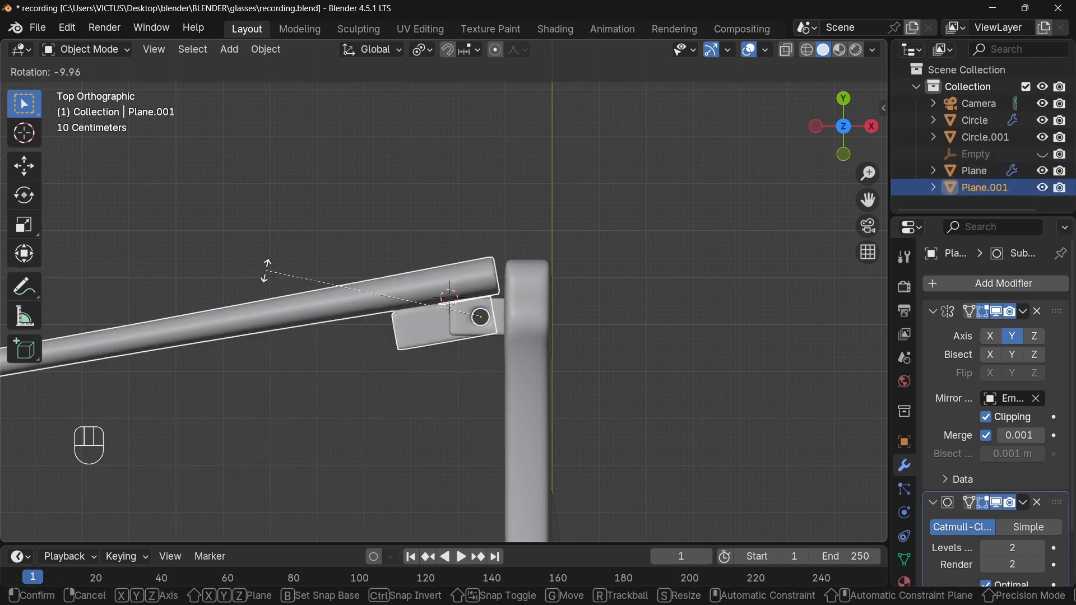
{"action": "right_click", "coordinate": [265, 270]}
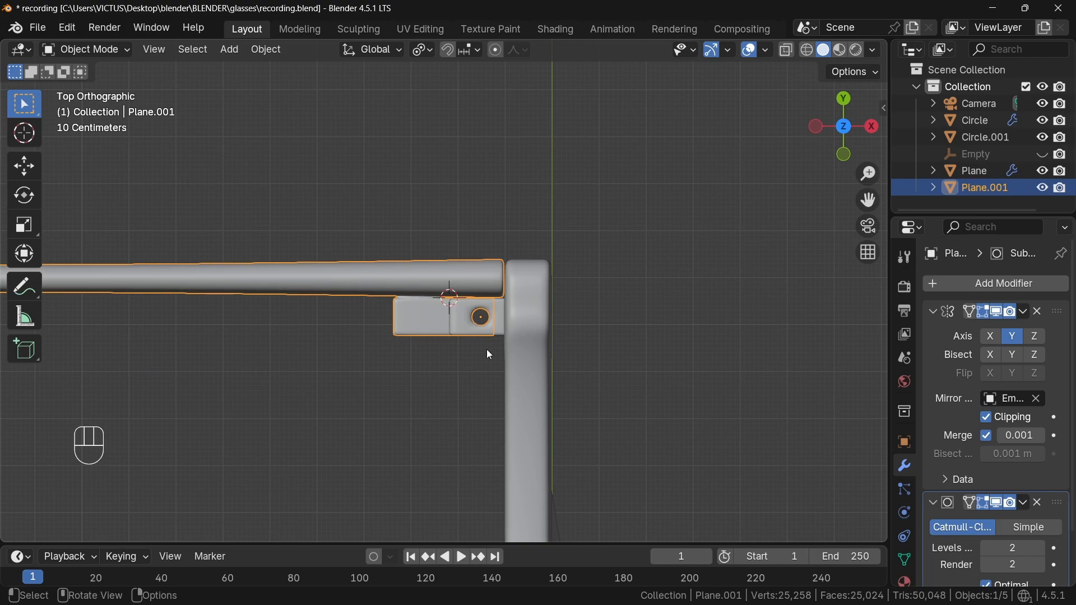
{"action": "middle_click_drag", "start_coordinate": [486, 348], "coordinate": [512, 278], "text": "ctrl"}
{"action": "key", "text": "r"}
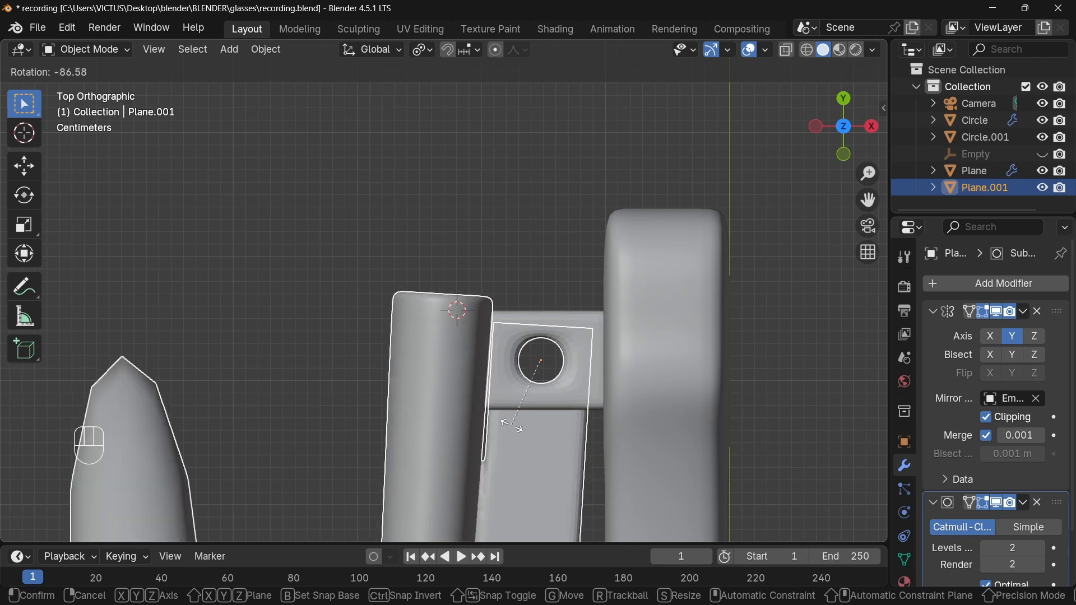
{"action": "right_click", "coordinate": [499, 376]}
Move the end section of the frame-side hinge plates along X, closer to the hole
{"action": "left_click", "coordinate": [489, 371]}
{"action": "key", "text": "Tab"}
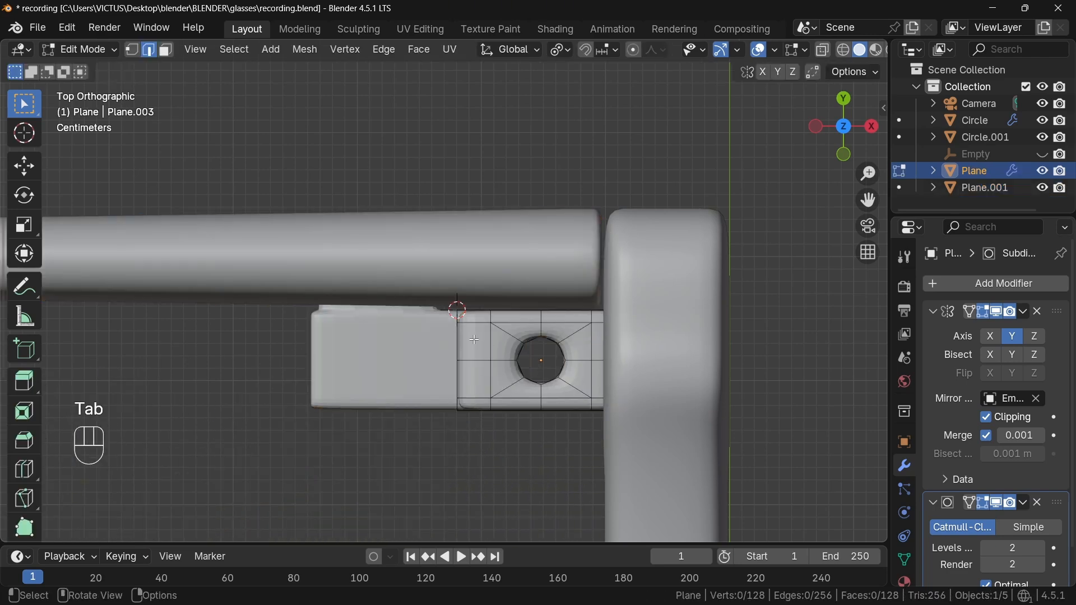
{"action": "key", "text": "alt+z"}
{"action": "left_click_drag", "start_coordinate": [424, 266], "coordinate": [494, 474]}
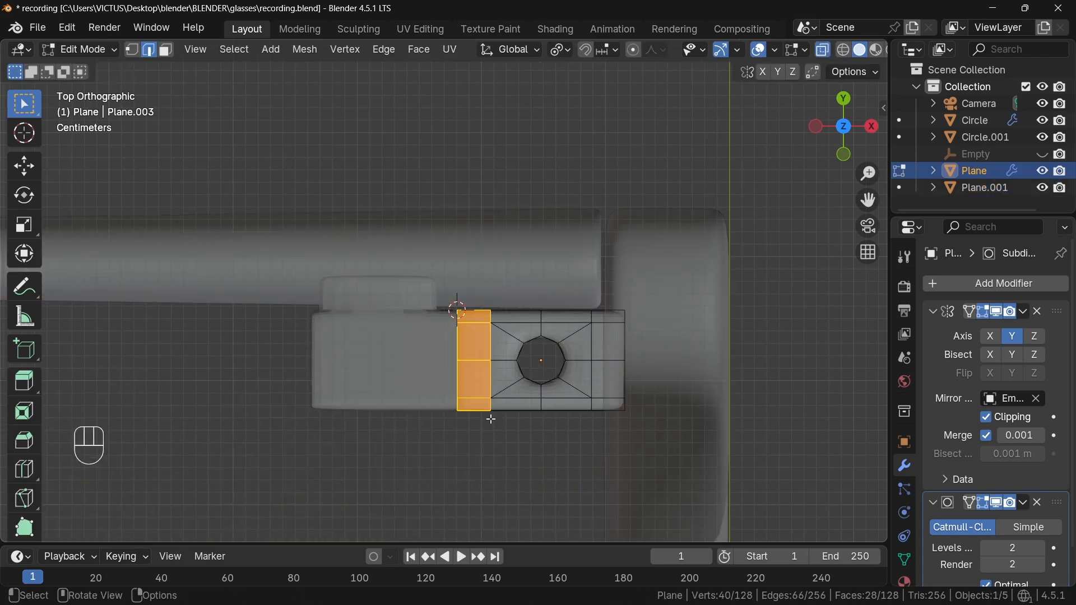
{"action": "key", "text": "g"}
{"action": "key", "text": "x"}
{"action": "left_click", "coordinate": [507, 392]}
Move only the outermost end edges of the frame-side hinge plates about 0.0176 m along X toward the hole
{"action": "left_click_drag", "start_coordinate": [435, 275], "coordinate": [486, 466]}
{"action": "key", "text": "g"}
{"action": "key", "text": "x"}
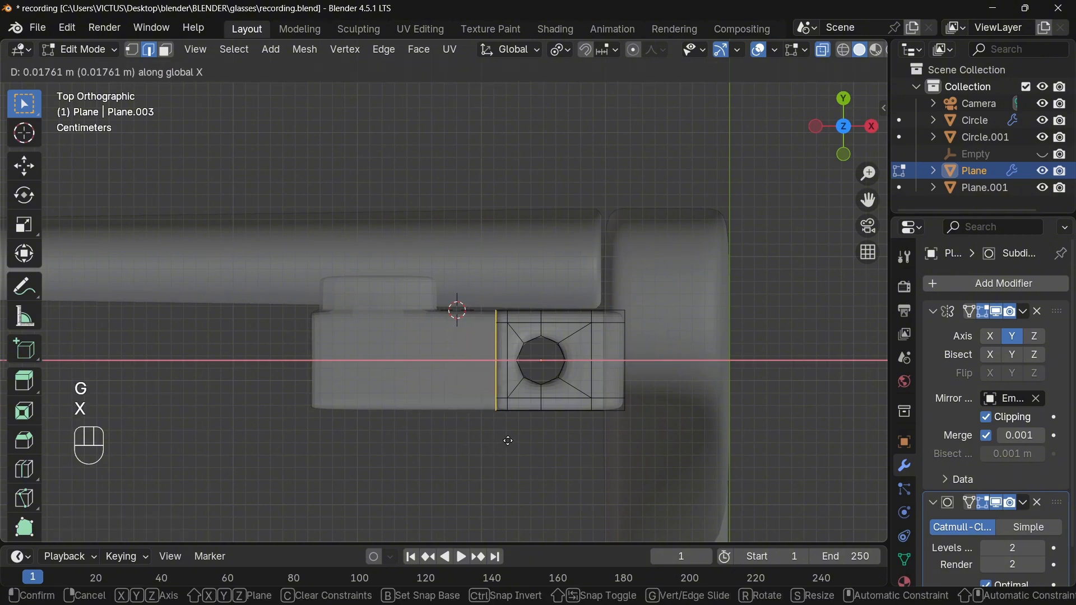
{"action": "left_click", "coordinate": [508, 441]}
{"action": "key", "text": "Tab"}
{"action": "key", "text": "alt+z"}
Rotate the joined temple arm partway inward about the hinge hole
{"action": "left_click", "coordinate": [380, 270]}
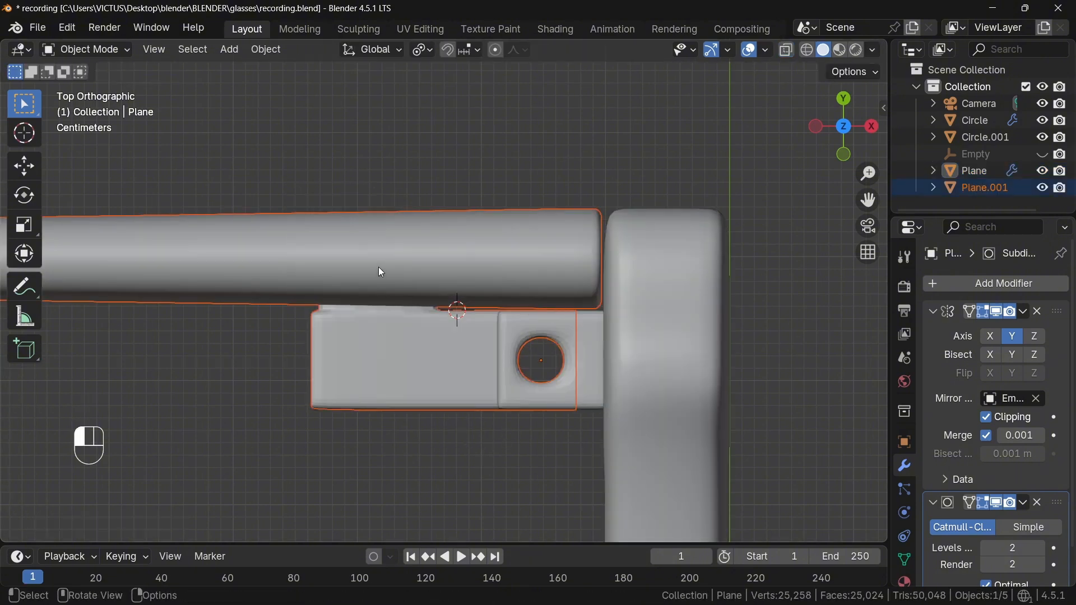
{"action": "key", "text": "r"}
{"action": "left_click", "coordinate": [208, 354]}
Move the edge strip of the frame-side hinge plates facing the arm about 0.0095 m along negative Y
{"action": "middle_click_drag", "start_coordinate": [426, 381], "coordinate": [448, 291]}
{"action": "left_click", "coordinate": [560, 316]}
{"action": "key", "text": "Tab"}
{"action": "key", "text": "alt+z"}
{"action": "key", "text": "grave"}
{"action": "left_click_drag", "start_coordinate": [481, 287], "coordinate": [613, 319]}
{"action": "key", "text": "g"}
{"action": "key", "text": "y"}
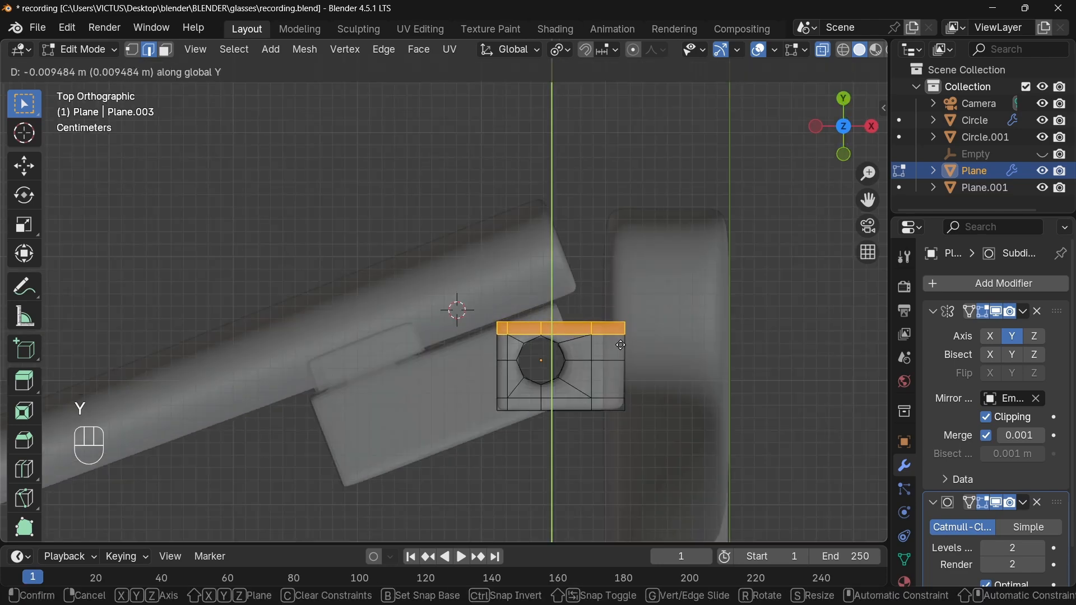
{"action": "left_click", "coordinate": [620, 345]}
Move only the outermost arm-side edges of the frame-side hinge plates further along Y toward the hole
{"action": "left_click_drag", "start_coordinate": [471, 307], "coordinate": [637, 326]}
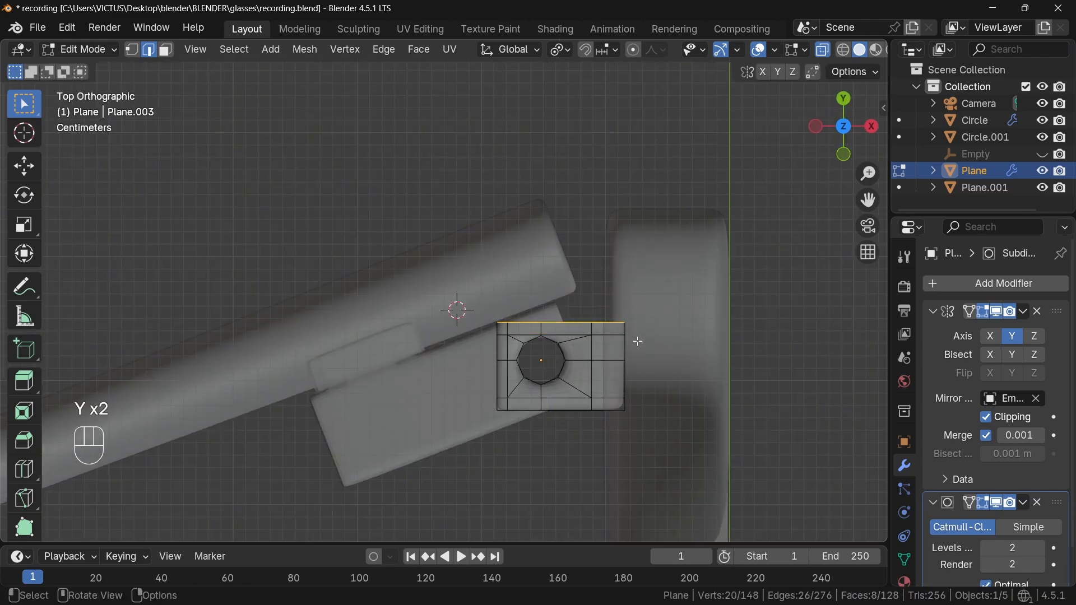
{"action": "key", "text": "g"}
{"action": "key", "text": "y"}
{"action": "left_click", "coordinate": [456, 305]}
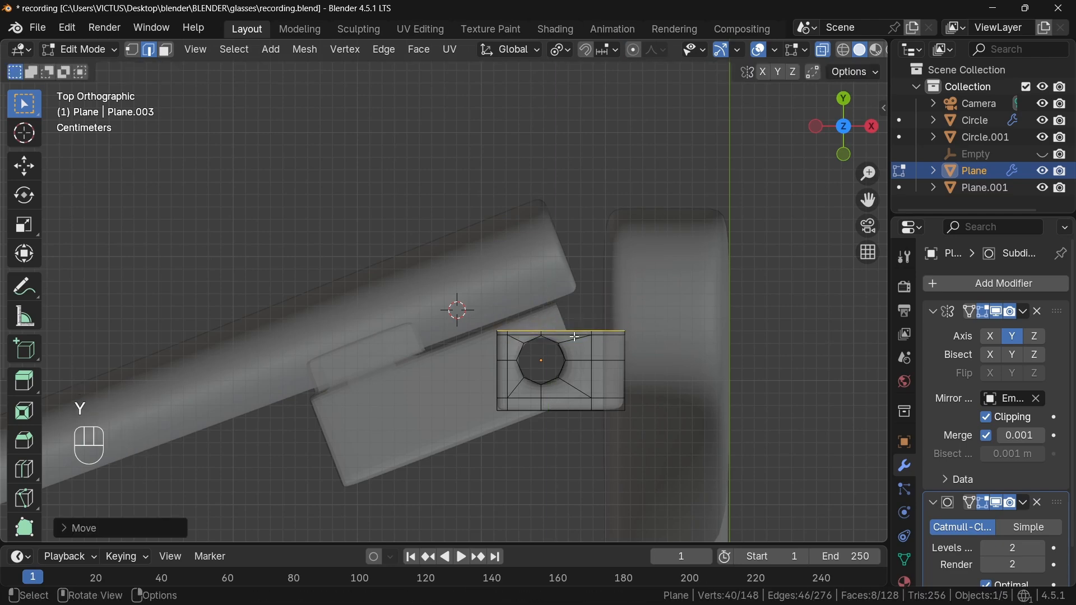
Move the arm-facing end edges of the frame-side hinge plates along X, closer to the hinge hole
{"action": "left_click_drag", "start_coordinate": [481, 325], "coordinate": [508, 416]}
{"action": "key", "text": "g"}
{"action": "key", "text": "x"}
{"action": "left_click", "coordinate": [456, 304]}
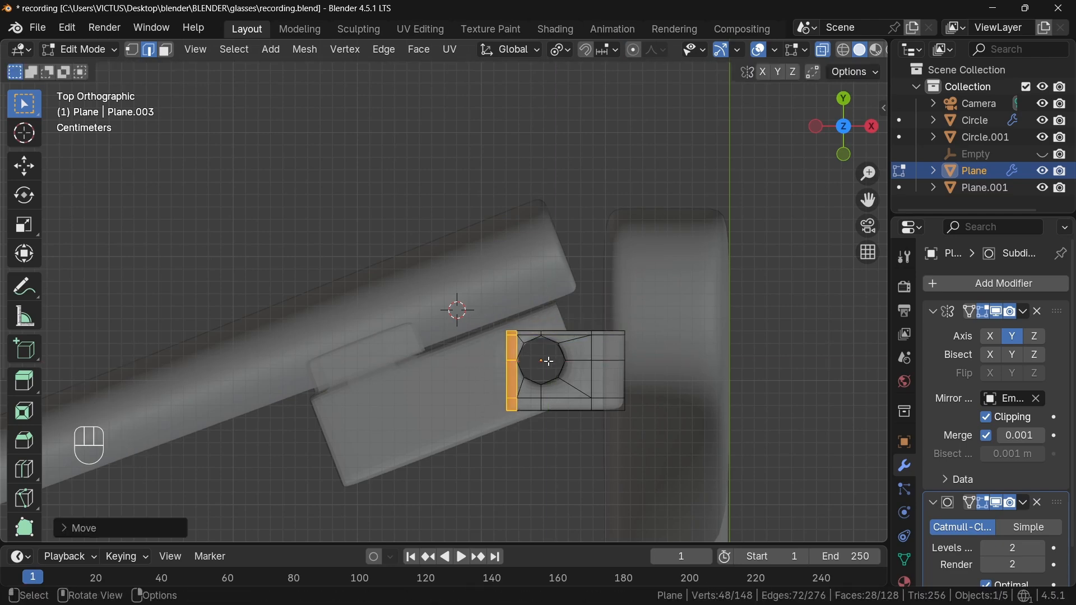
Rotate the joined temple arm about the hinge hole and reset its Z rotation to 0°
{"action": "key", "text": "Tab"}
{"action": "left_click", "coordinate": [379, 284]}
{"action": "key", "text": "r"}
{"action": "left_click", "coordinate": [451, 349]}
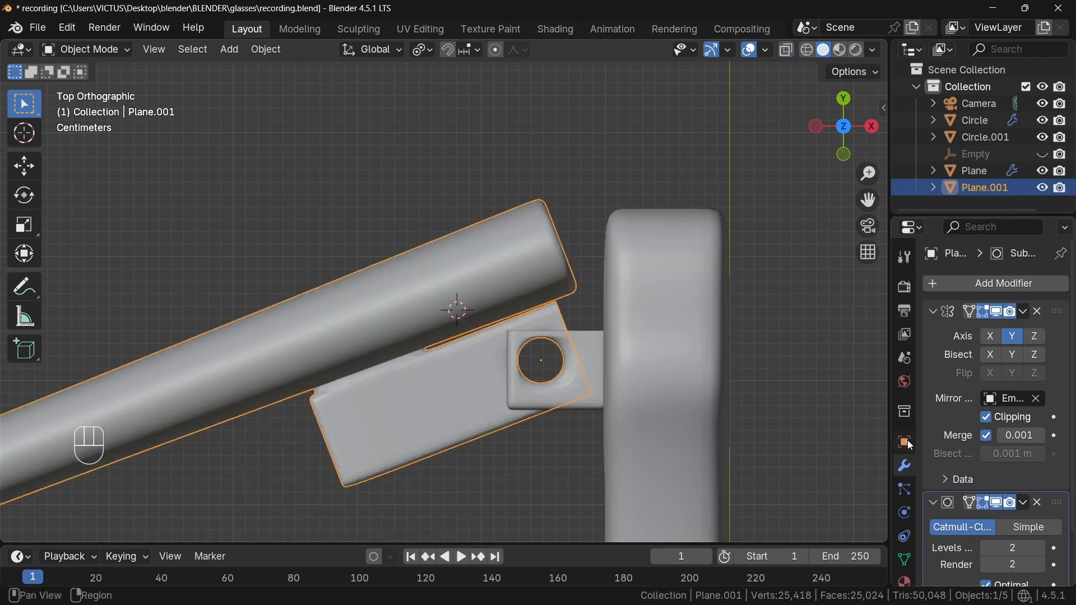
{"action": "left_click", "coordinate": [905, 442]}
{"action": "left_click", "coordinate": [1002, 424]}
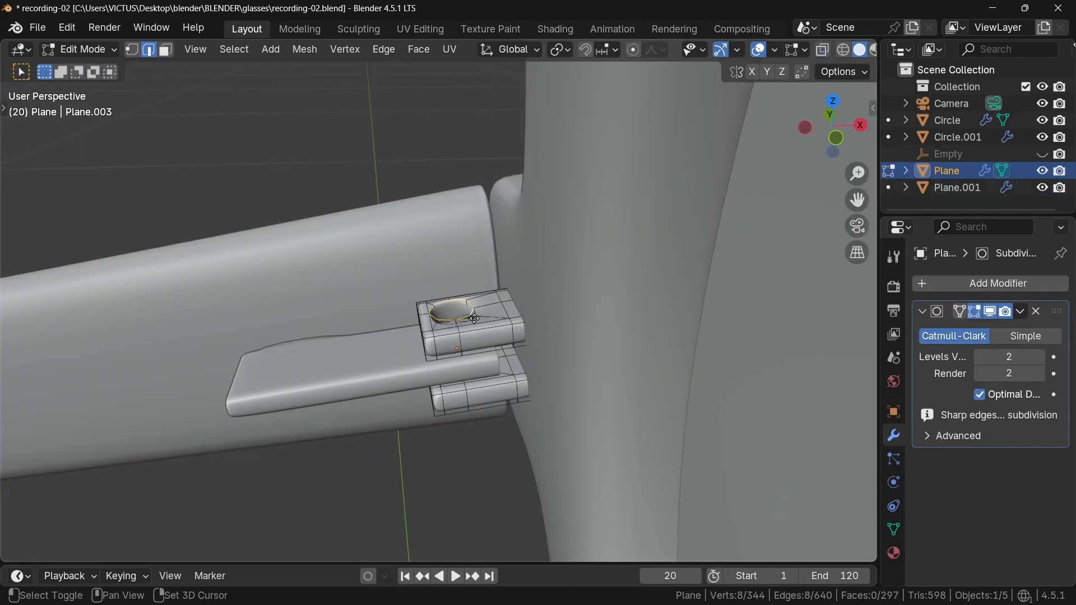
Extrude the upper hinge hole's edge ring upward and fill it as an inset, rounded pin cap
{"action": "key", "text": "e"}
{"action": "left_click", "coordinate": [488, 339]}
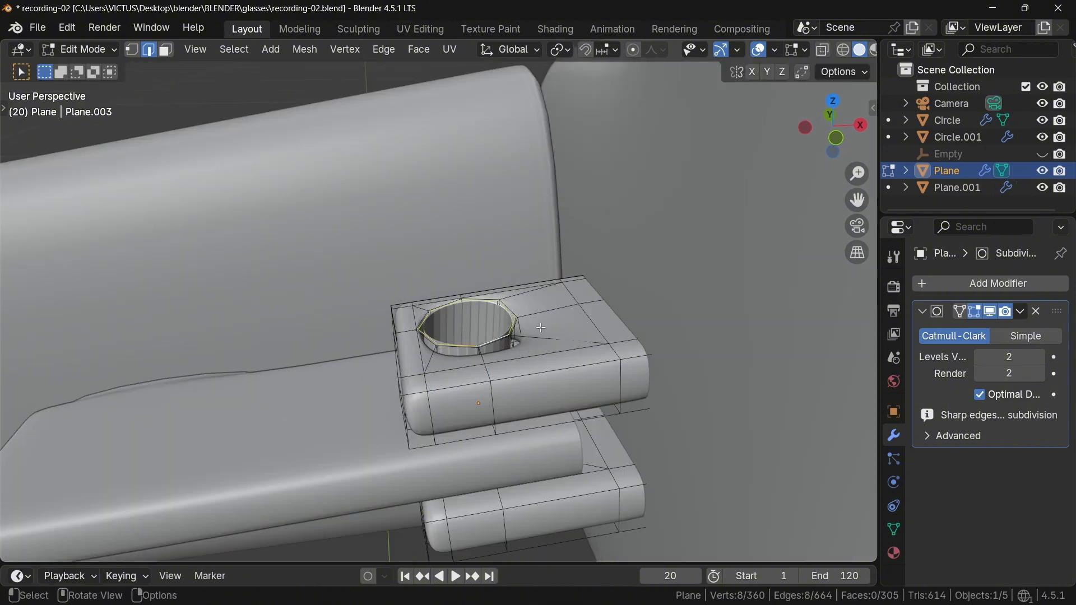
{"action": "key", "text": "e"}
{"action": "left_click", "coordinate": [556, 297]}
{"action": "key", "text": "f"}
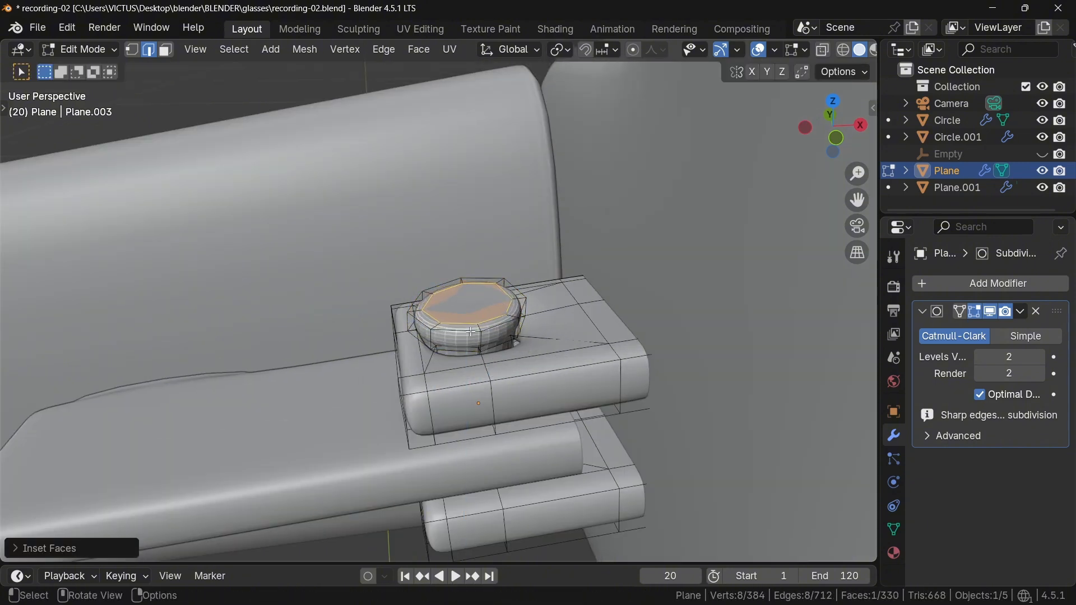
{"action": "key", "text": "ctrl+b"}
{"action": "key", "text": "Escape"}
Lower the linked pin cap along Z into the hinge hole and scale it to about 0.9
{"action": "key", "text": "ctrl+l"}
{"action": "key", "text": "g"}
{"action": "key", "text": "z"}
{"action": "left_click", "coordinate": [516, 326]}
{"action": "key", "text": "s"}
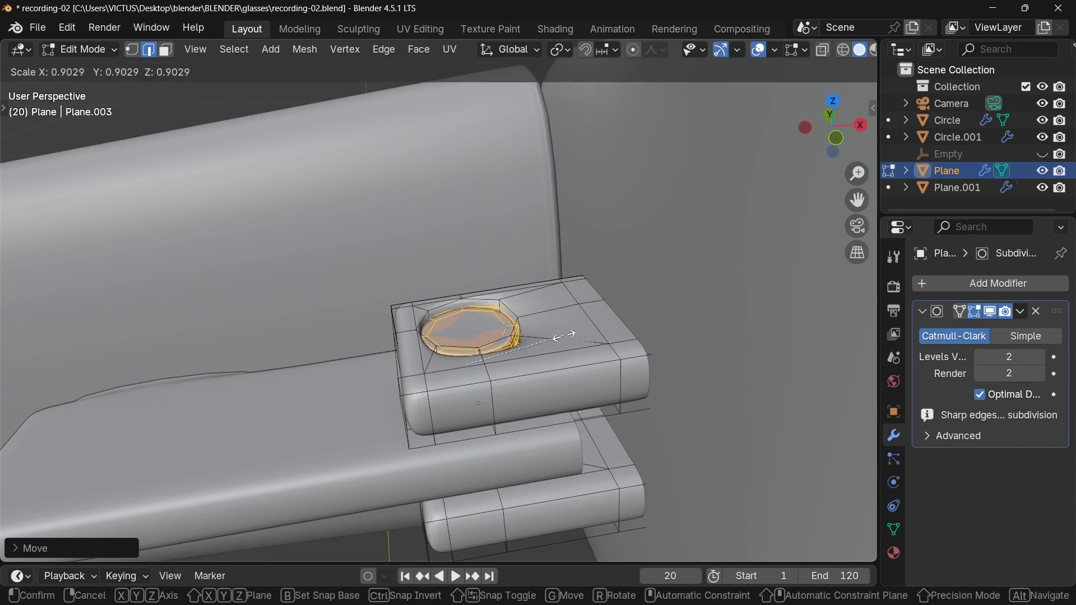
{"action": "key", "text": "Return"}
{"action": "key", "text": "KP_7"}
{"action": "key", "text": "Tab"}
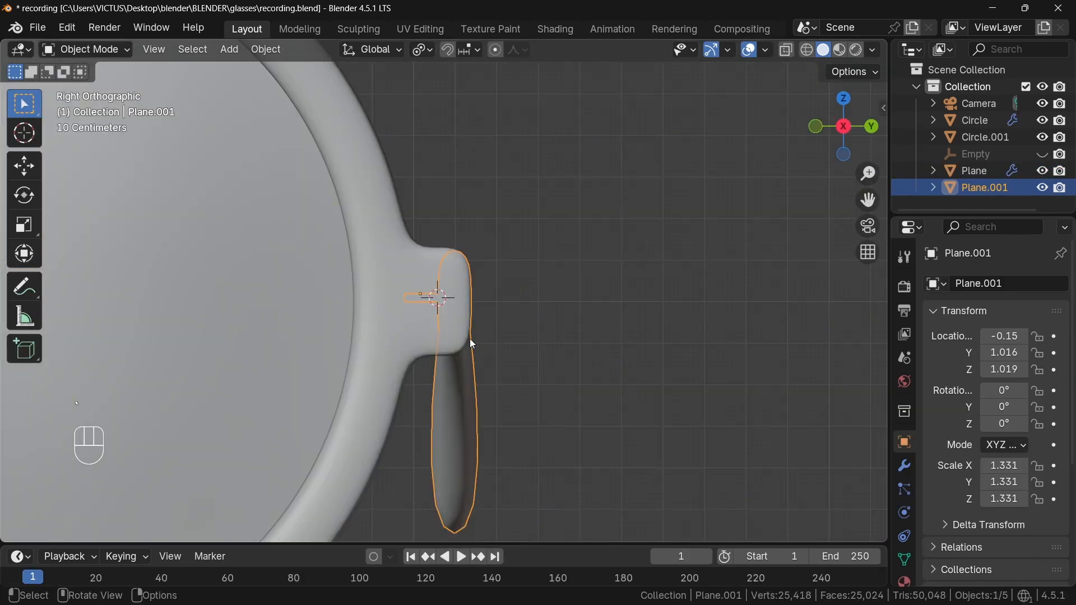
Snap the 3D cursor to the front edge at the top centre of the frame's rim
{"action": "middle_click_drag", "start_coordinate": [469, 339], "coordinate": [643, 318]}
{"action": "scroll", "coordinate": [640, 314], "scroll_direction": "down", "scroll_amount": 6}
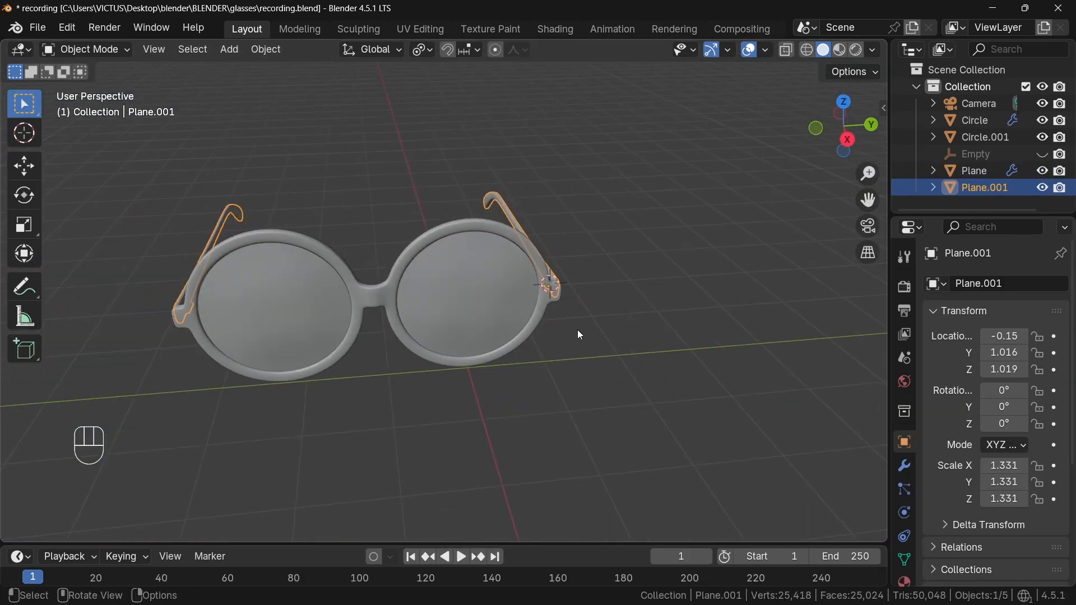
{"action": "middle_click_drag", "start_coordinate": [577, 330], "coordinate": [554, 297]}
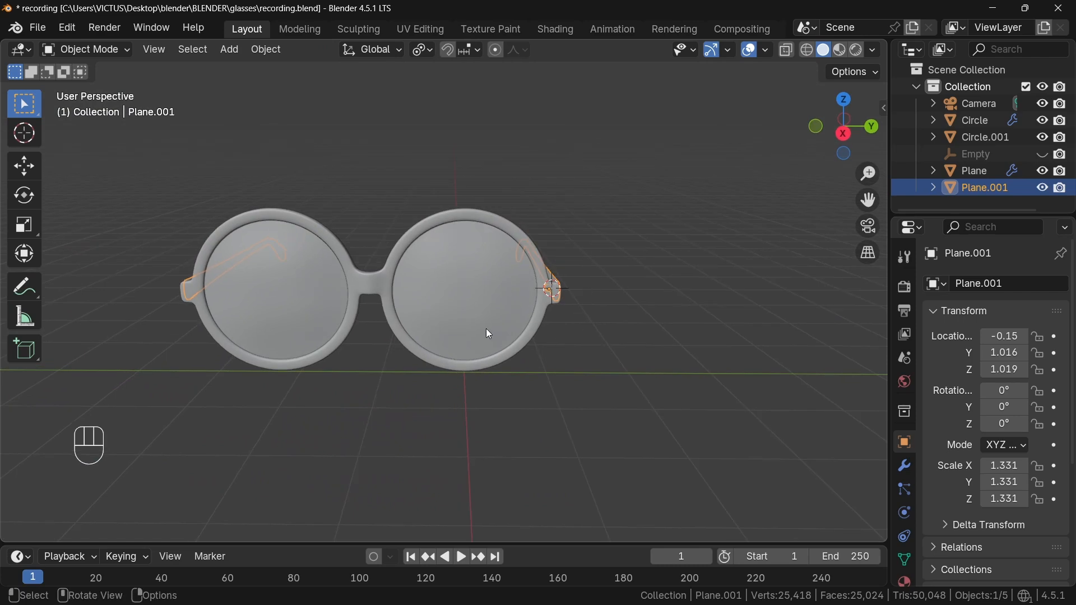
{"action": "left_click", "coordinate": [493, 250], "text": "ctrl"}
{"action": "middle_click_drag", "start_coordinate": [493, 250], "coordinate": [530, 151], "text": "ctrl"}
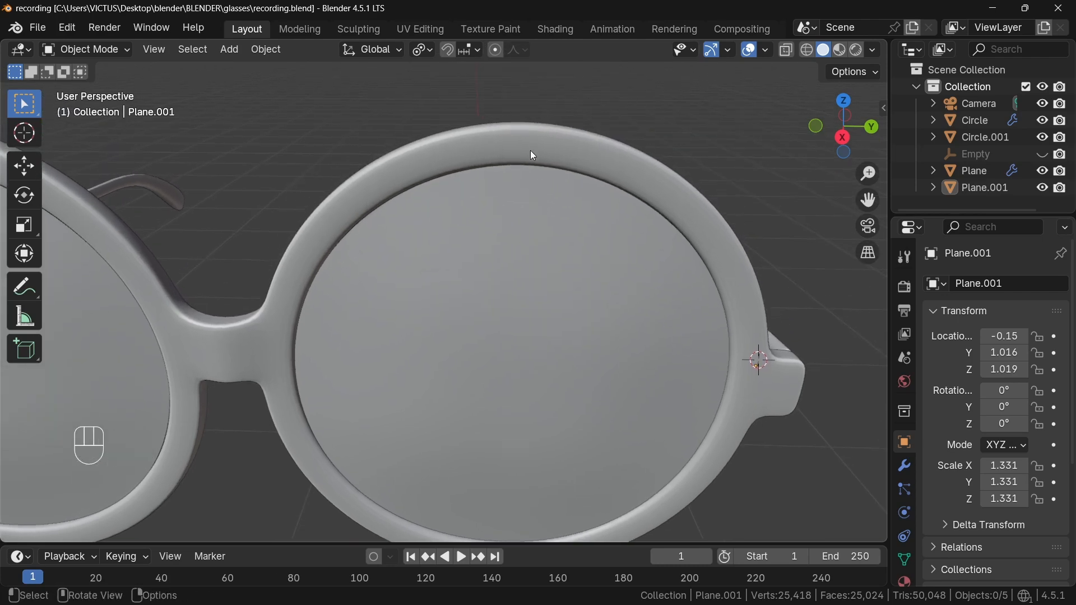
{"action": "left_click", "coordinate": [529, 149]}
{"action": "key", "text": "Tab"}
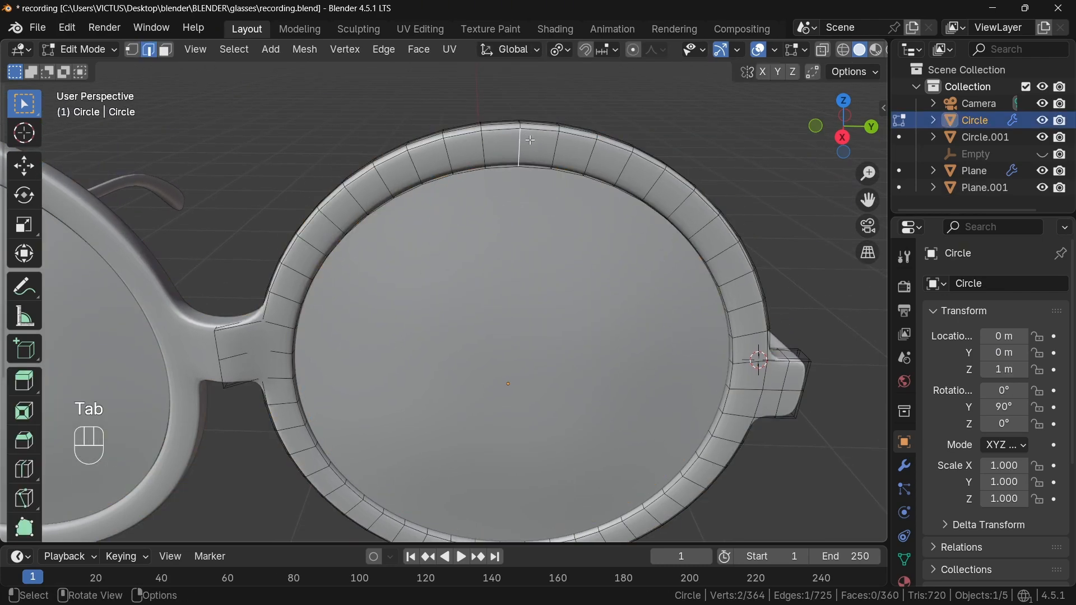
{"action": "key", "text": "shift+s"}
{"action": "left_click", "coordinate": [526, 242]}
{"action": "key", "text": "Tab"}
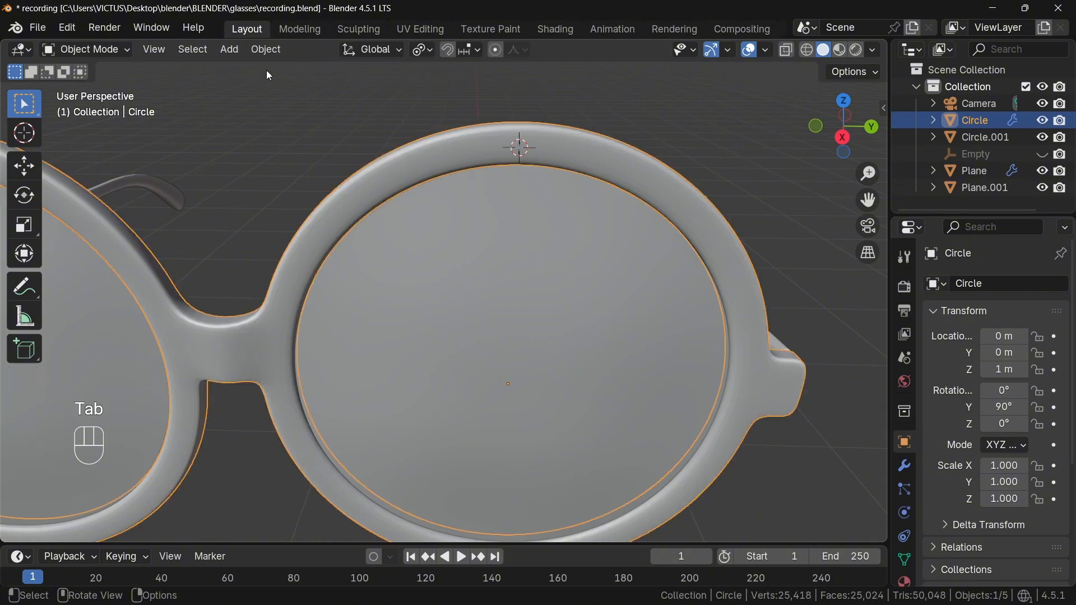
Add a mesh circle at the 3D cursor and rotate it 90° about Y
{"action": "left_click", "coordinate": [229, 50]}
{"action": "mouse_move", "coordinate": [249, 71]}
{"action": "left_click", "coordinate": [402, 100]}
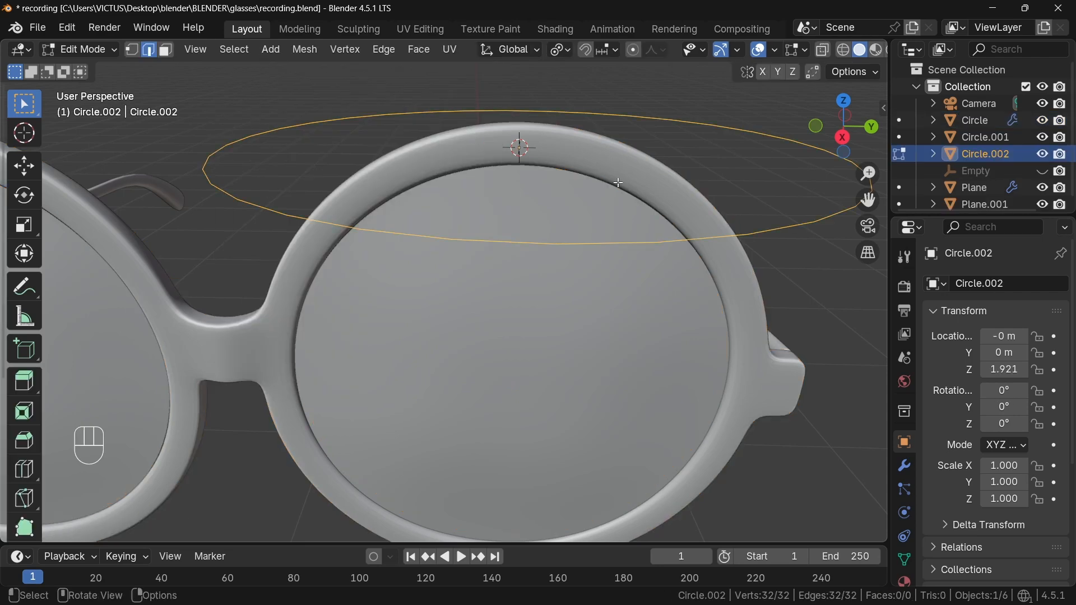
{"action": "type", "text": "ry90"}
{"action": "key", "text": "Return"}
Scale the circle down until it fits well within the width of the frame's rim
{"action": "key", "text": "s"}
{"action": "left_click", "coordinate": [537, 321]}
{"action": "key", "text": "KP_3"}
{"action": "scroll", "coordinate": [536, 321], "scroll_direction": "up", "scroll_amount": 5}
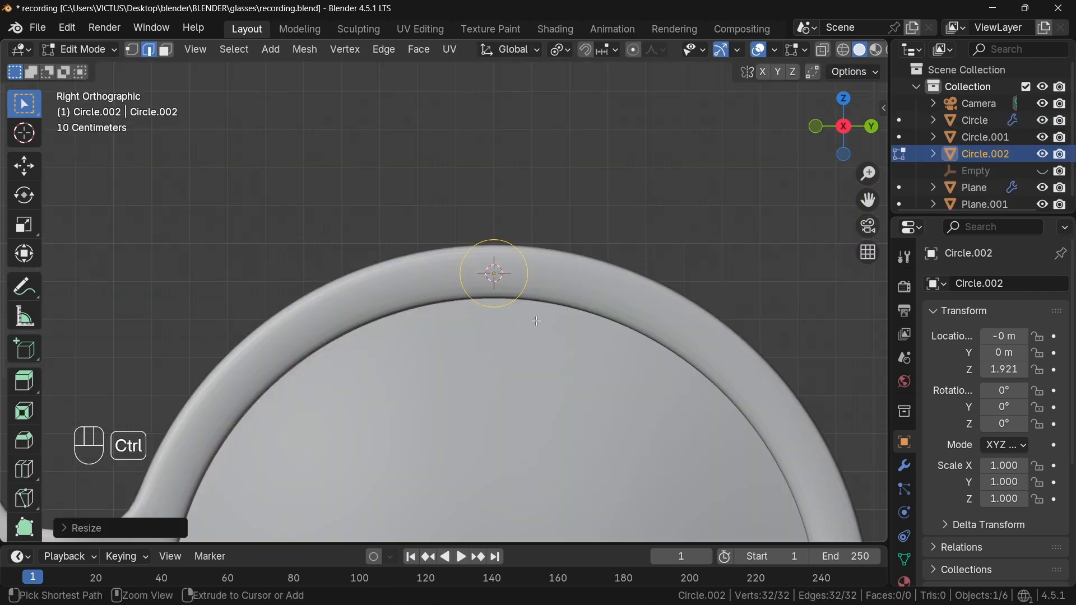
{"action": "scroll", "coordinate": [537, 321], "scroll_direction": "up", "scroll_amount": 6}
{"action": "middle_click_drag", "start_coordinate": [636, 257], "coordinate": [552, 289], "text": "shift"}
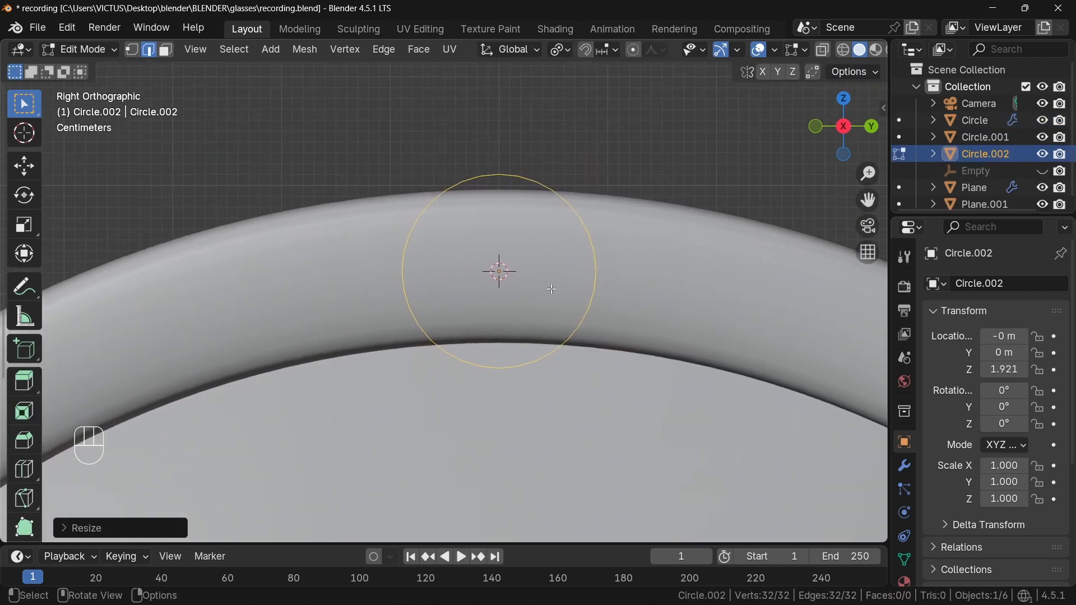
{"action": "scroll", "coordinate": [552, 289], "scroll_direction": "down", "scroll_amount": 2}
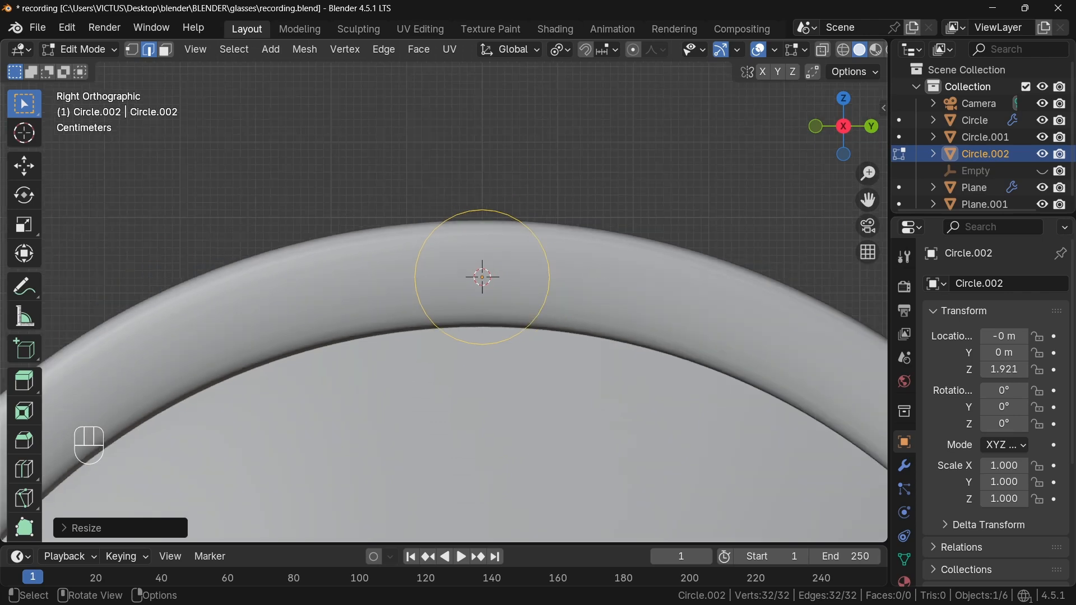
{"action": "key", "text": "s"}
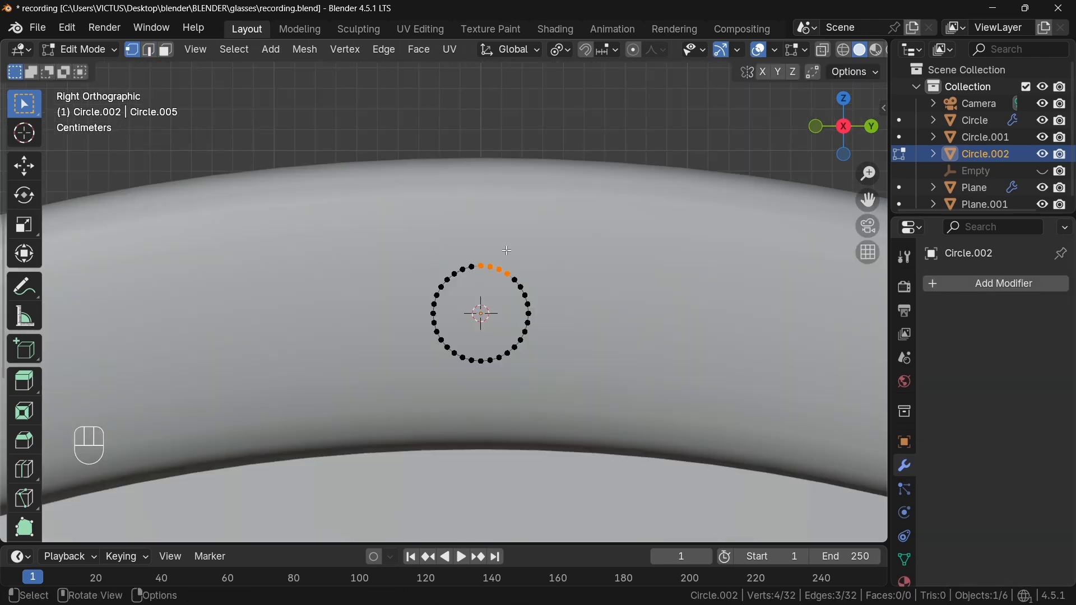
Delete all circle vertices except four neighbouring ones at its top, and select the remaining arc
{"action": "key", "text": "ctrl+i"}
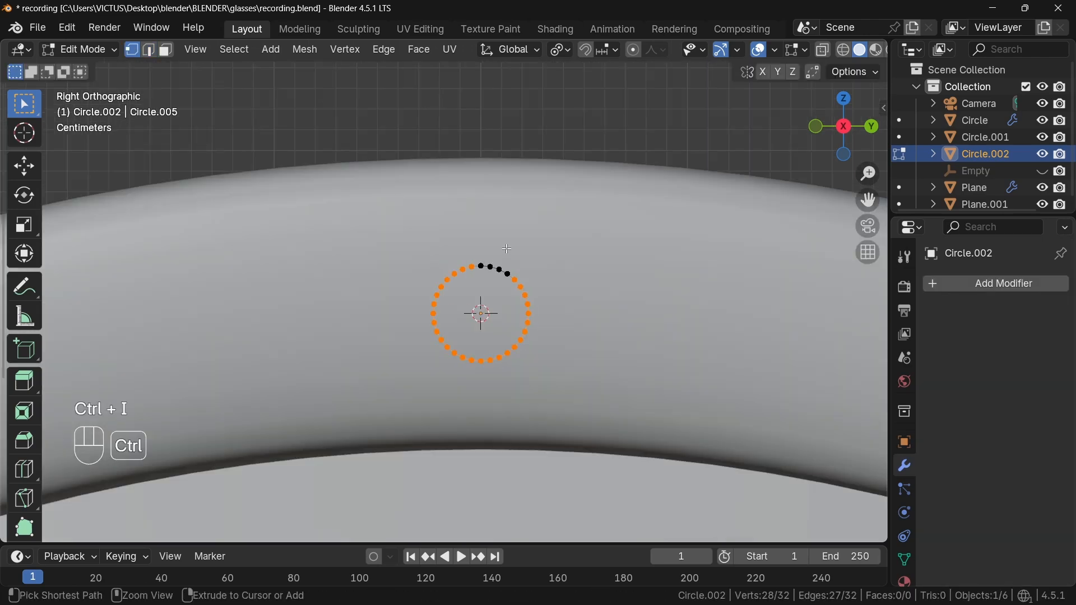
{"action": "key", "text": "x"}
{"action": "left_click", "coordinate": [485, 252]}
{"action": "key", "text": "a"}
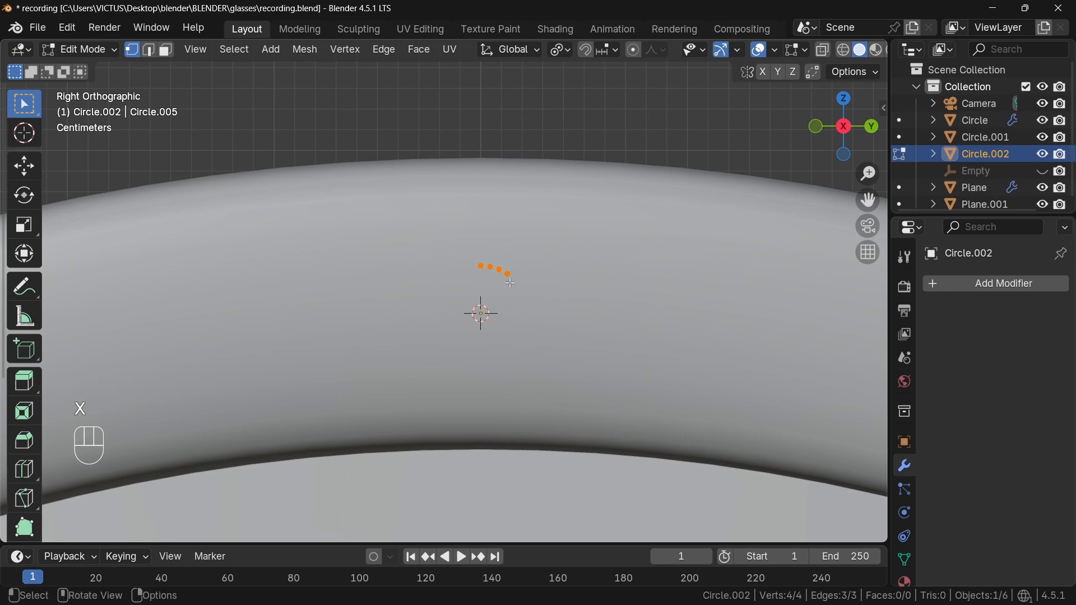
Extrude the four-vertex arc up to the rim's outer edge and scale the new edge wider into a fan
{"action": "key", "text": "e"}
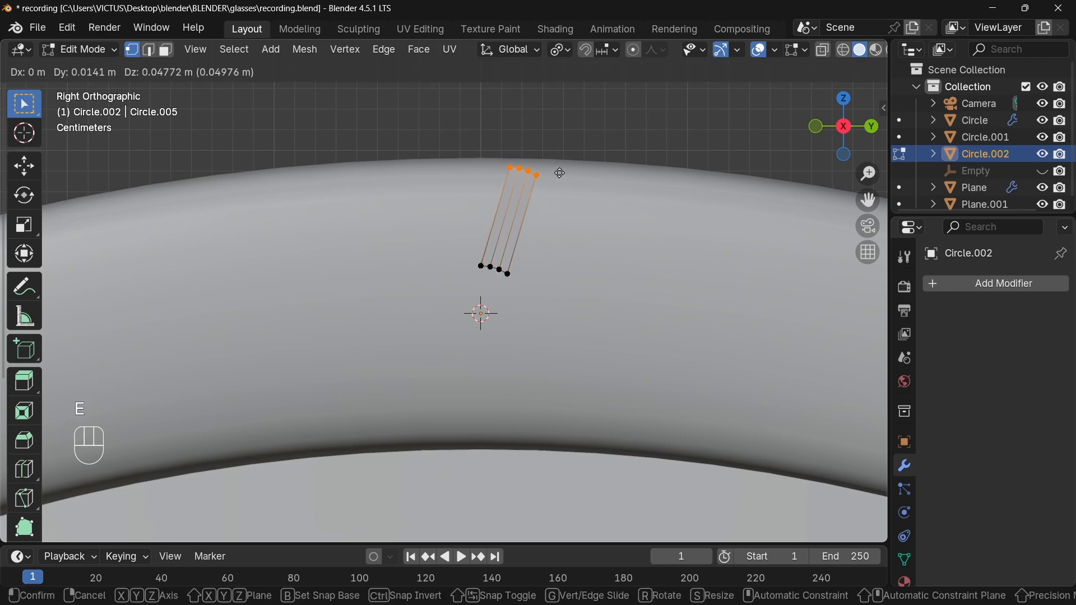
{"action": "left_click", "coordinate": [564, 156]}
{"action": "key", "text": "s"}
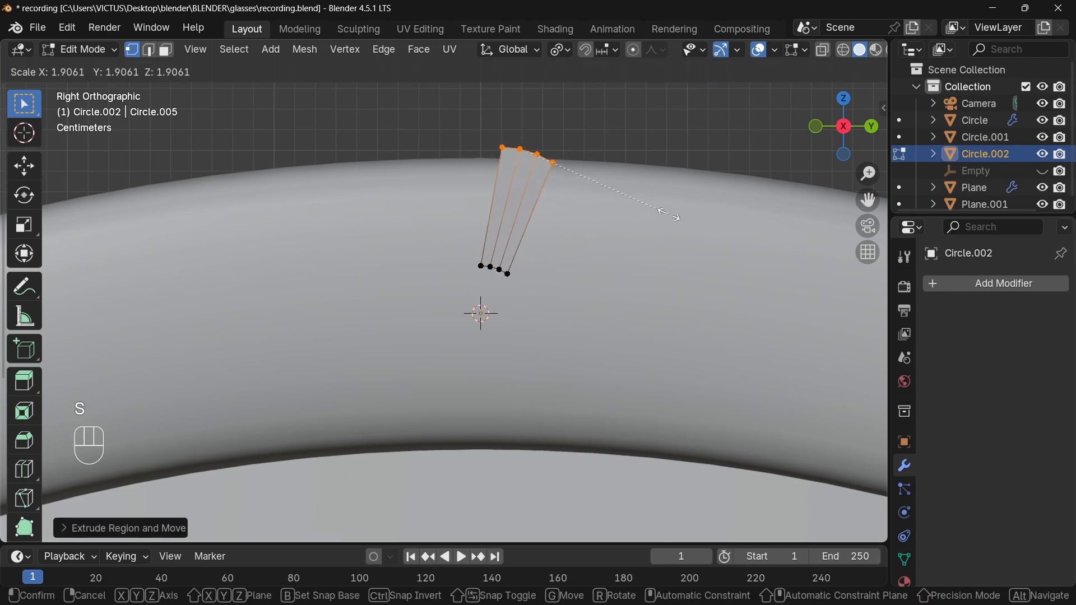
{"action": "left_click", "coordinate": [699, 224]}
Add a cross loop cut midway up the fan shape and scale it wider
{"action": "key", "text": "ctrl+r"}
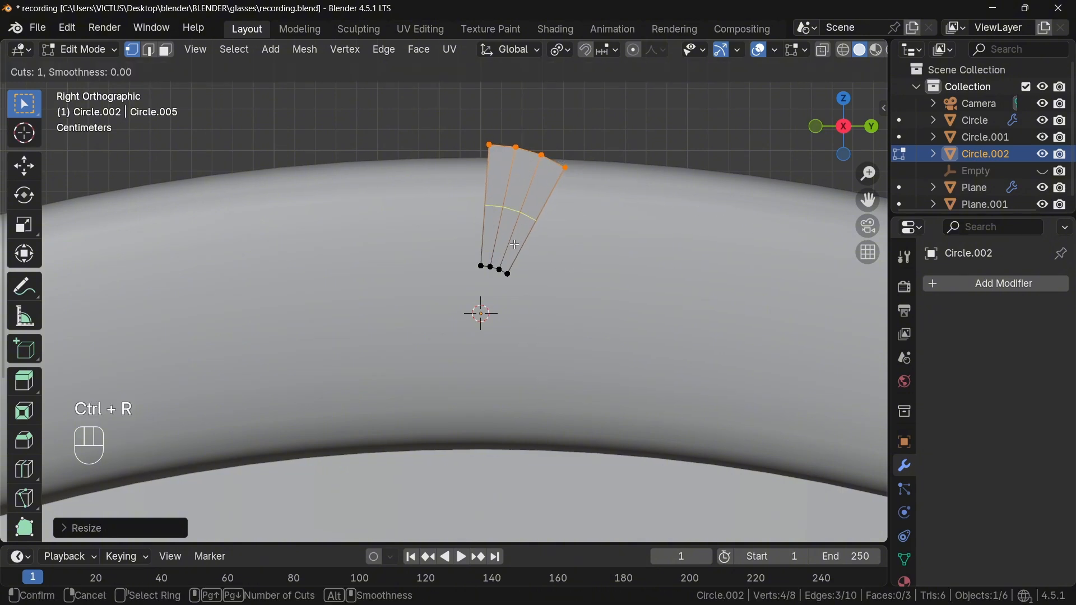
{"action": "left_click", "coordinate": [519, 237]}
{"action": "left_click", "coordinate": [525, 240]}
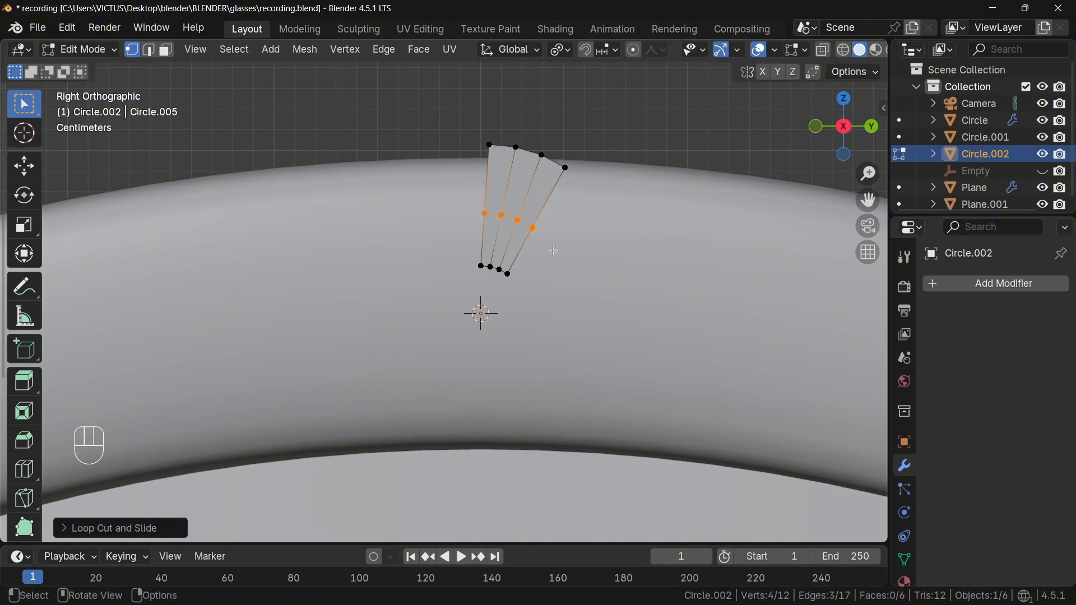
{"action": "key", "text": "s"}
{"action": "left_click", "coordinate": [559, 203]}
Add a second loop cut between the middle row and the top edge, and scale it up about 1.2 times
{"action": "key", "text": "ctrl+r"}
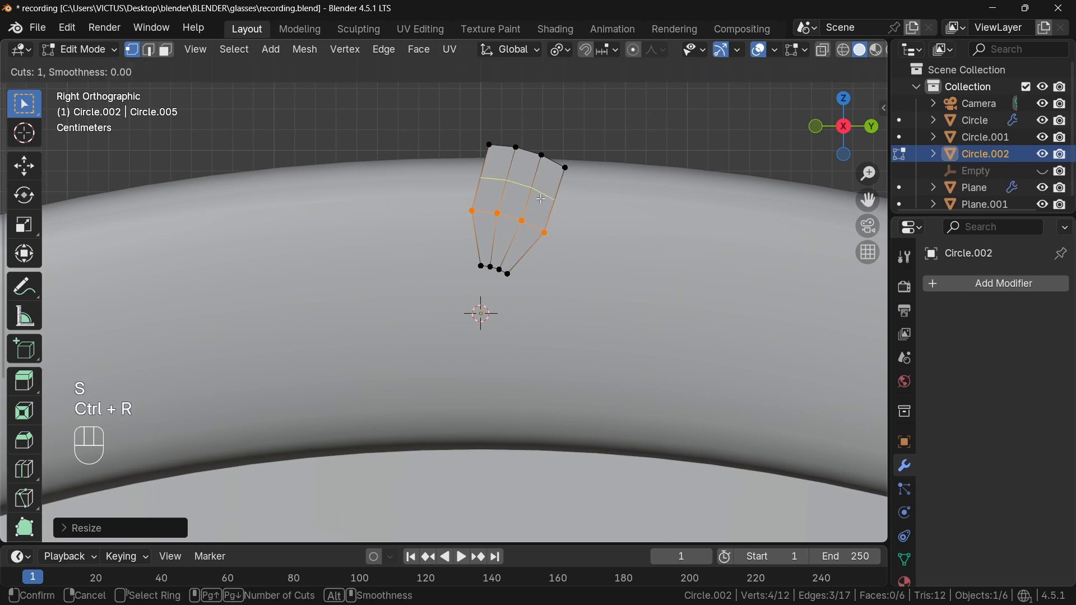
{"action": "left_click", "coordinate": [541, 198]}
{"action": "left_click", "coordinate": [542, 199]}
{"action": "key", "text": "s"}
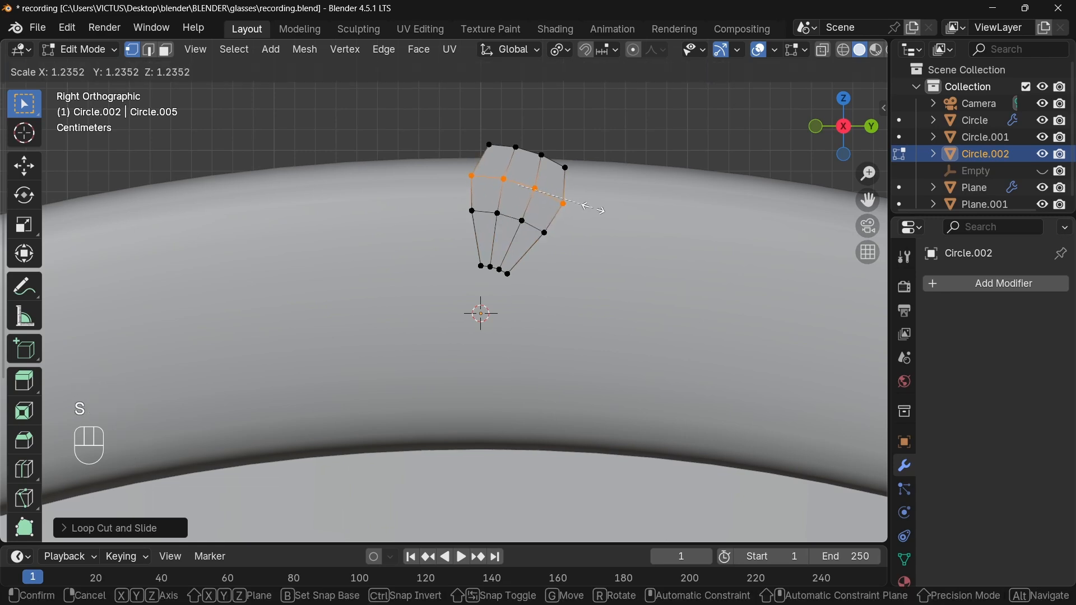
{"action": "left_click", "coordinate": [594, 206]}
{"action": "left_click", "coordinate": [554, 161], "text": "alt"}
{"action": "key", "text": "s"}
{"action": "left_click", "coordinate": [613, 183]}
{"action": "key", "text": "e"}
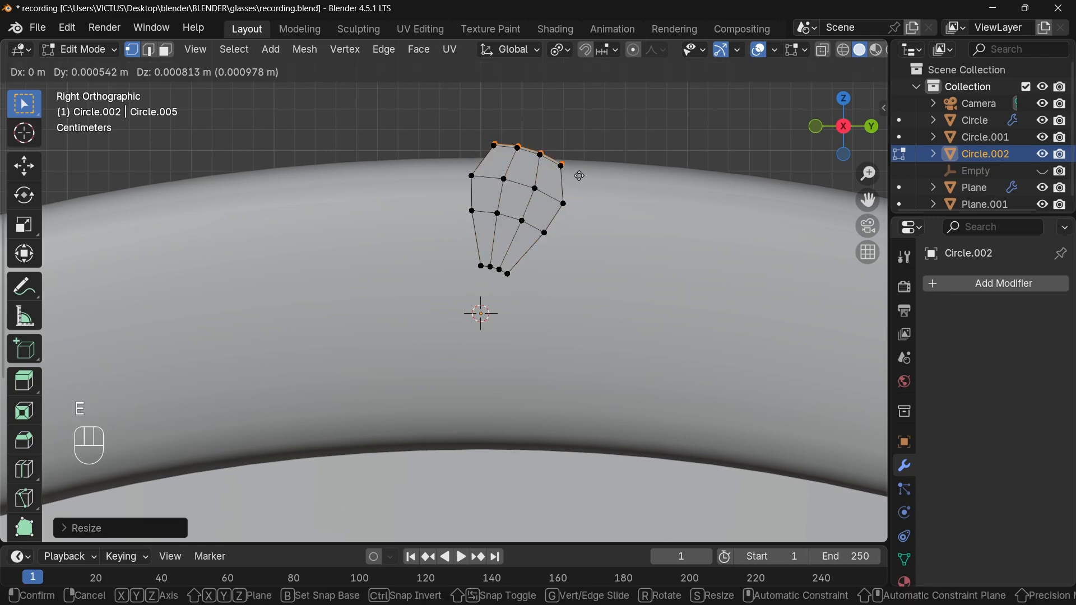
{"action": "key", "text": "ctrl+z"}
{"action": "key", "text": "g"}
{"action": "left_click", "coordinate": [597, 168]}
{"action": "key", "text": "s"}
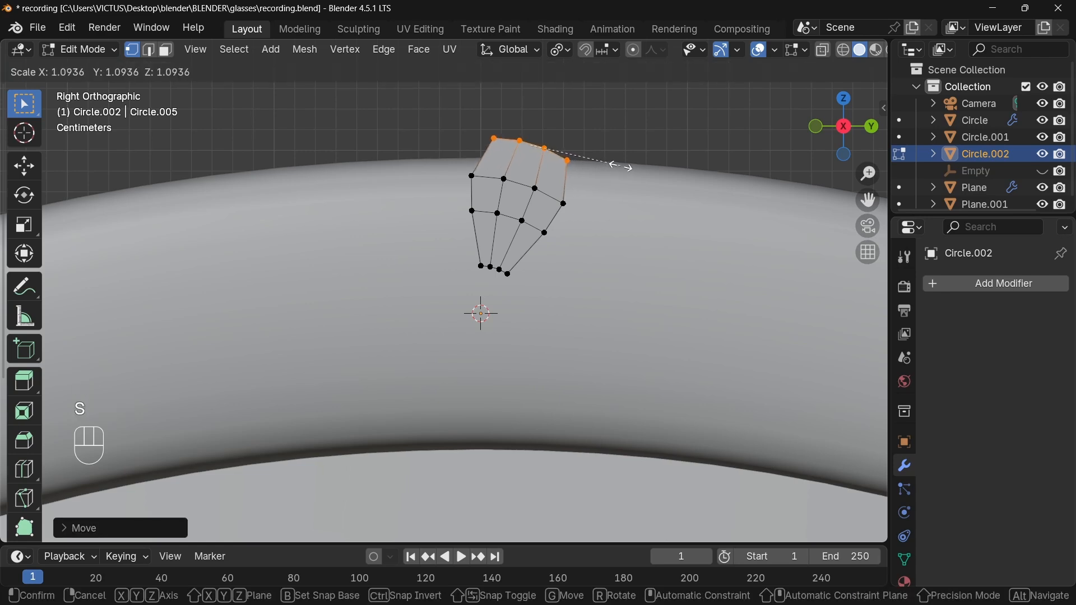
{"action": "left_click", "coordinate": [619, 167]}
{"action": "key", "text": "ctrl+z"}
{"action": "key", "text": "ctrl+z"}
Scale the row just below the petal's top edge slightly wider and adjust the top edge's scale
{"action": "left_click", "coordinate": [555, 200], "text": "alt"}
{"action": "key", "text": "s"}
{"action": "key", "text": "s"}
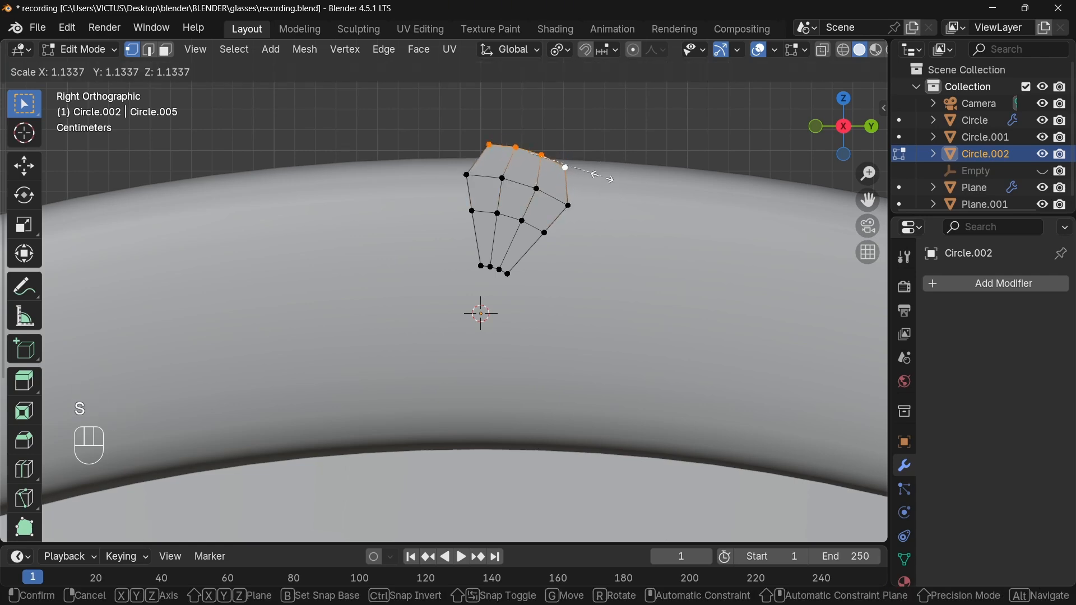
{"action": "left_click", "coordinate": [541, 198], "text": "ctrl"}
Add a level 2 Subdivision Surface modifier to the petal and check its smoothed outline
{"action": "key", "text": "Tab"}
{"action": "key", "text": "ctrl+2"}
{"action": "key", "text": "Tab"}
{"action": "key", "text": "Tab"}
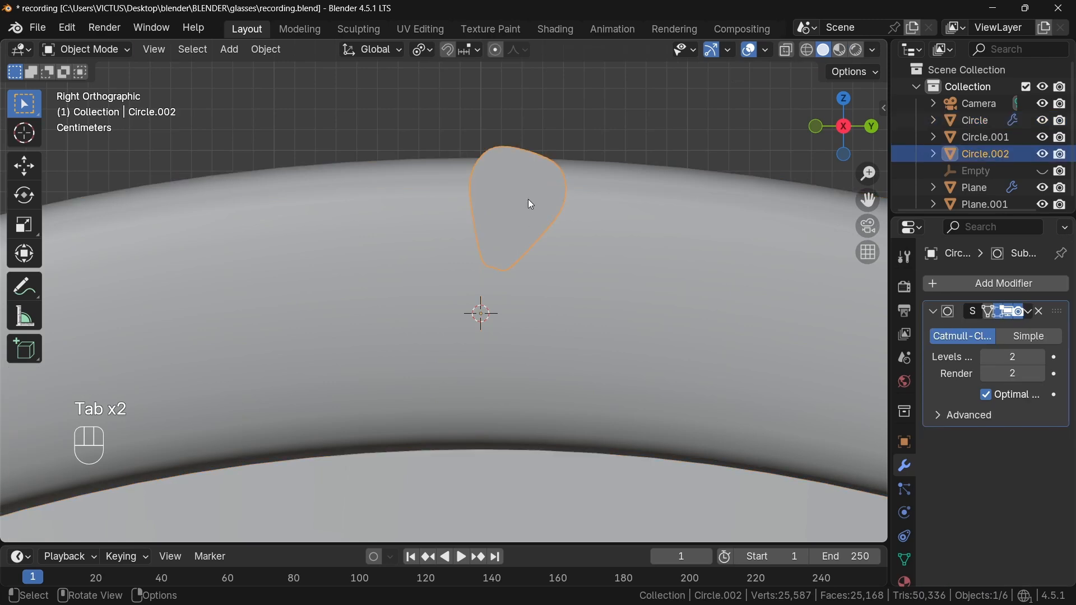
Raise the petal's top edge slightly and scale it wider
{"action": "key", "text": "Tab"}
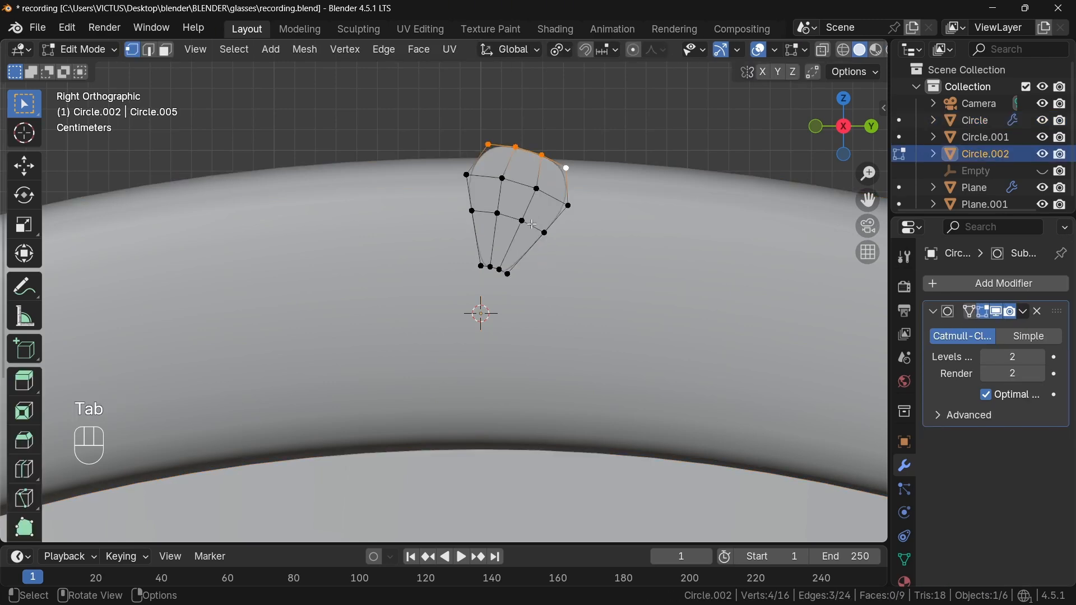
{"action": "key", "text": "g"}
{"action": "left_click", "coordinate": [573, 160]}
{"action": "key", "text": "s"}
{"action": "left_click", "coordinate": [583, 164]}
Scale the petal's lower cross row wider and narrow its top edge slightly
{"action": "left_click", "coordinate": [541, 231], "text": "alt"}
{"action": "key", "text": "s"}
{"action": "left_click", "coordinate": [611, 238]}
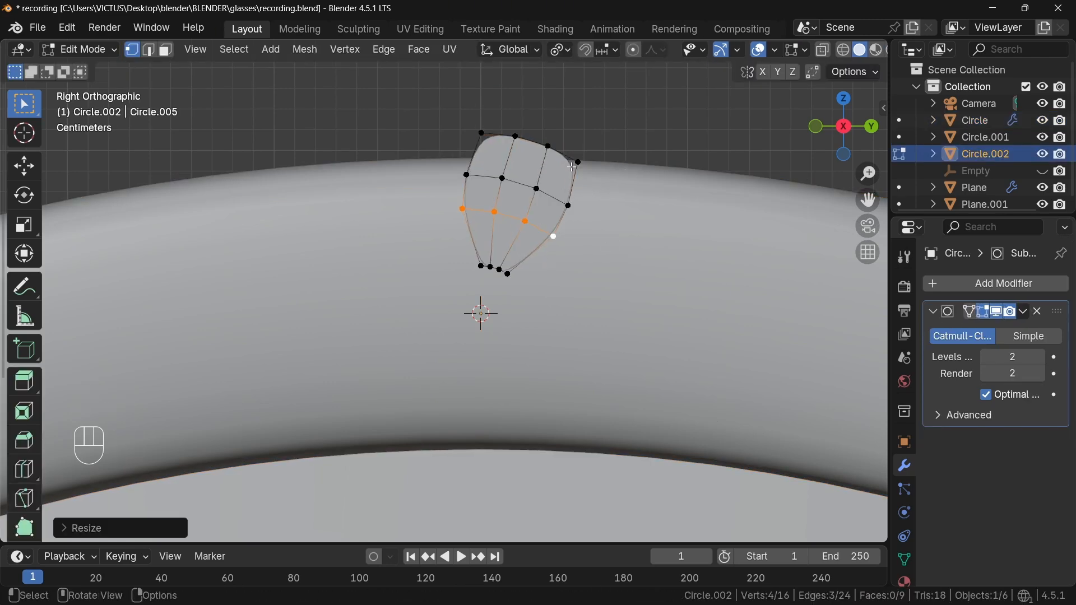
{"action": "left_click", "coordinate": [571, 159], "text": "alt"}
{"action": "key", "text": "s"}
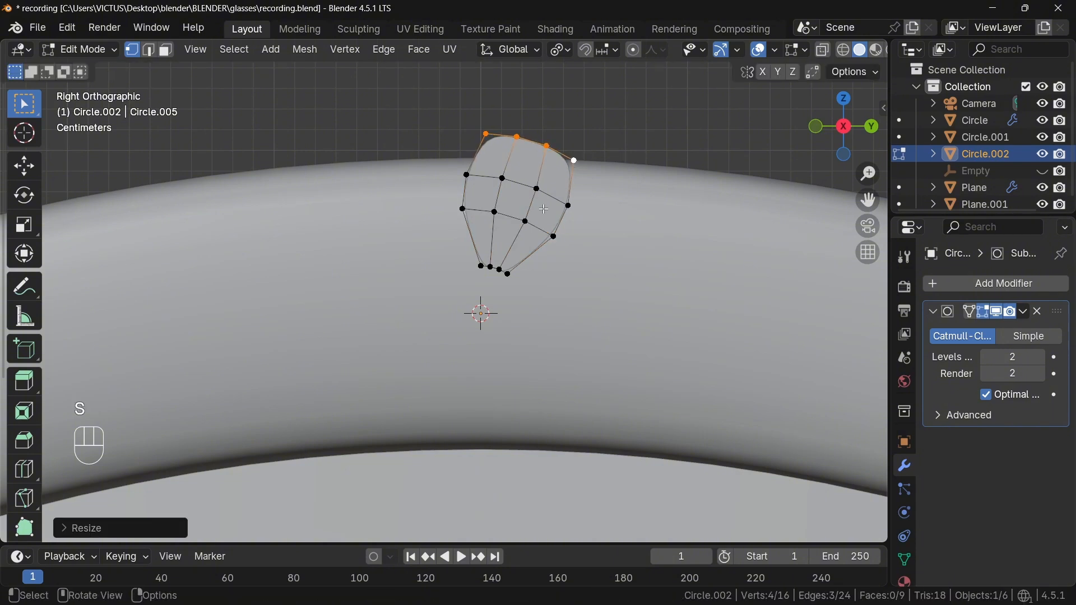
Add an Array modifier to the petal with a relative offset of 0 in X and 1 in Y
{"action": "left_click", "coordinate": [1004, 283]}
{"action": "mouse_move", "coordinate": [893, 297]}
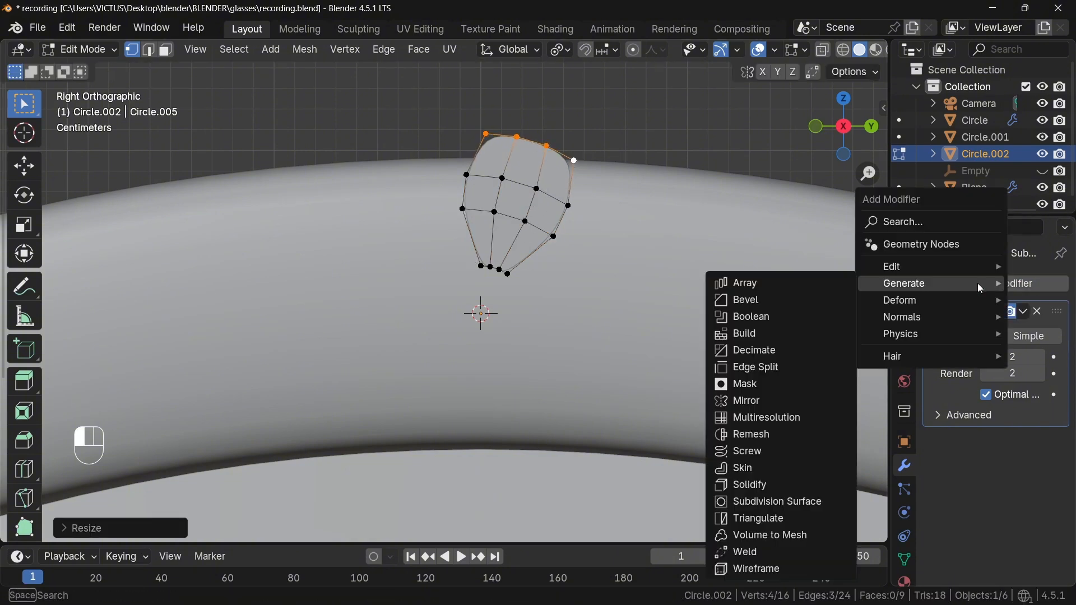
{"action": "left_click", "coordinate": [740, 282]}
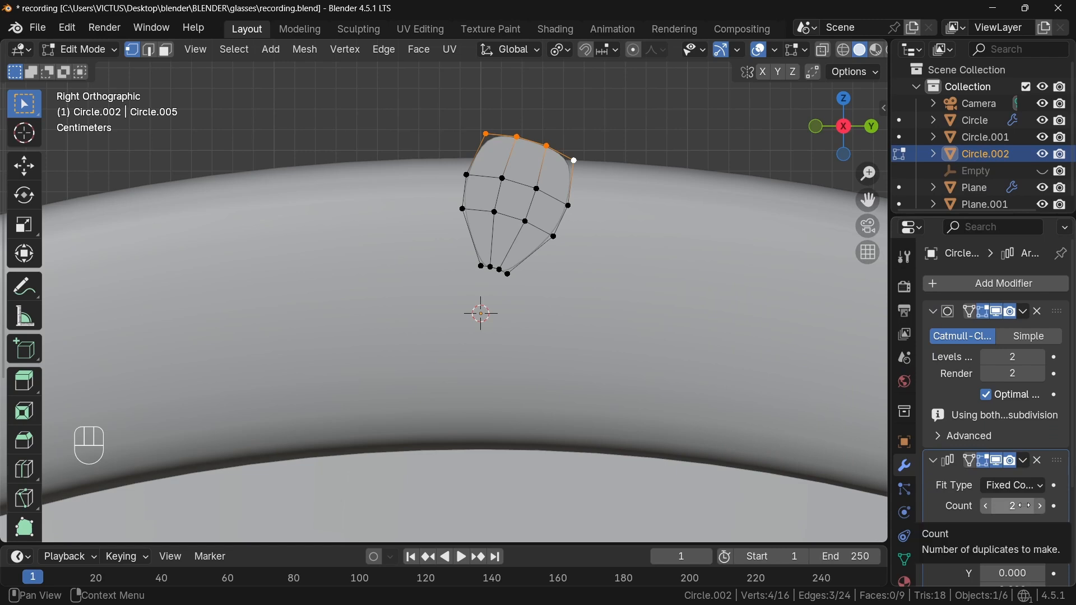
{"action": "scroll", "coordinate": [1042, 504], "scroll_direction": "down", "scroll_amount": 5}
{"action": "double_click", "coordinate": [1009, 450]}
{"action": "type", "text": "1"}
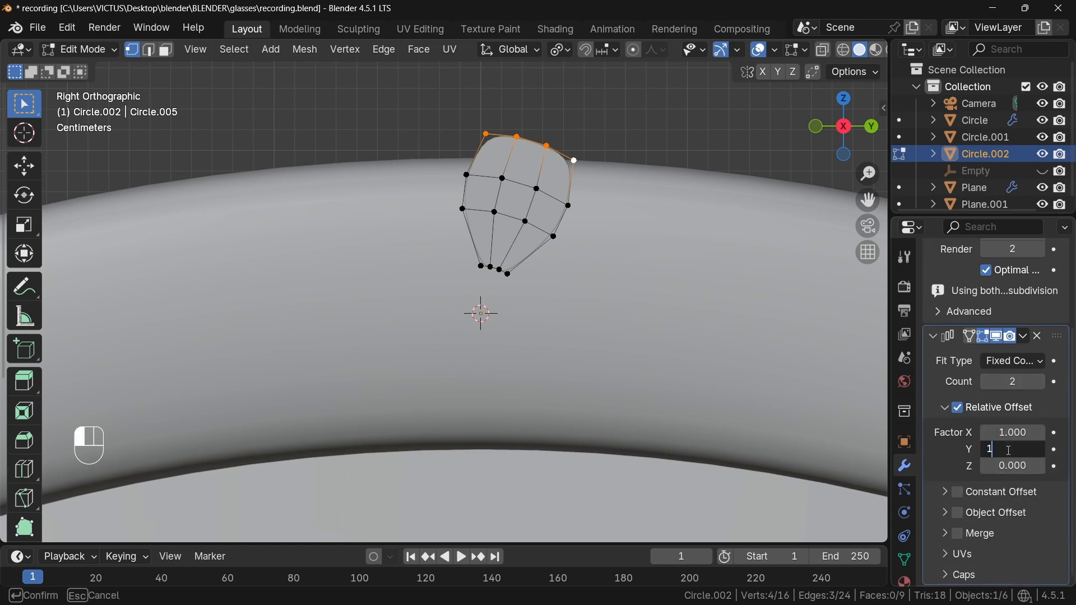
{"action": "key", "text": "Return"}
{"action": "left_click", "coordinate": [1013, 434]}
{"action": "type", "text": "0"}
{"action": "key", "text": "Return"}
Set the array count to 3 and switch the array from Relative Offset to Object Offset
{"action": "left_click", "coordinate": [1012, 382]}
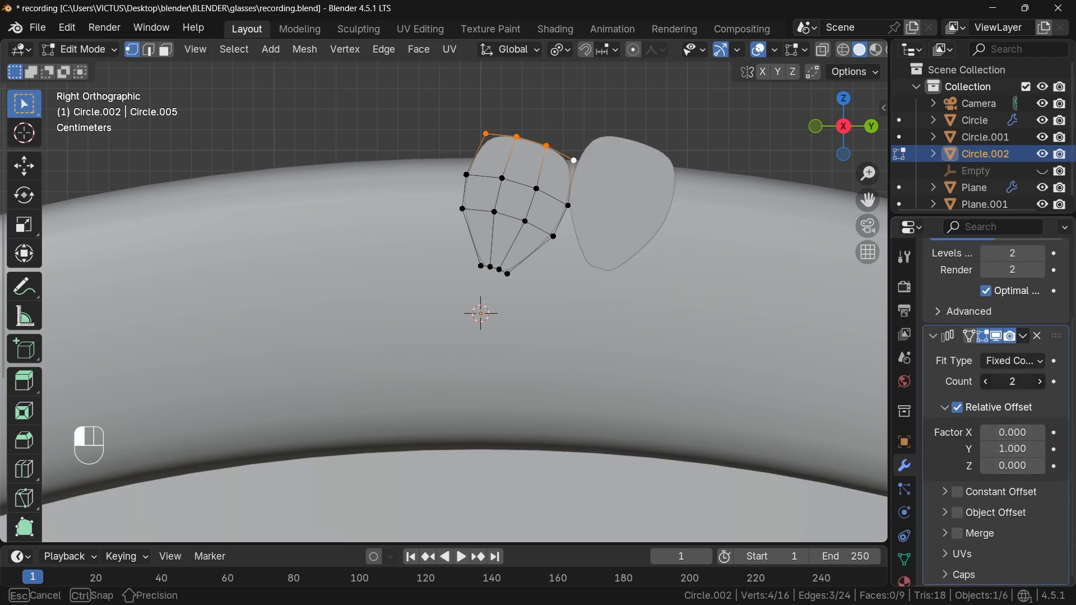
{"action": "mouse_move", "coordinate": [1012, 382]}
{"action": "left_mouse_down"}
{"action": "mouse_move", "coordinate": [1042, 382]}
{"action": "mouse_move", "coordinate": [1011, 382]}
{"action": "mouse_move", "coordinate": [1023, 382]}
{"action": "left_mouse_up"}
{"action": "scroll", "coordinate": [963, 443], "scroll_direction": "up", "scroll_amount": 3}
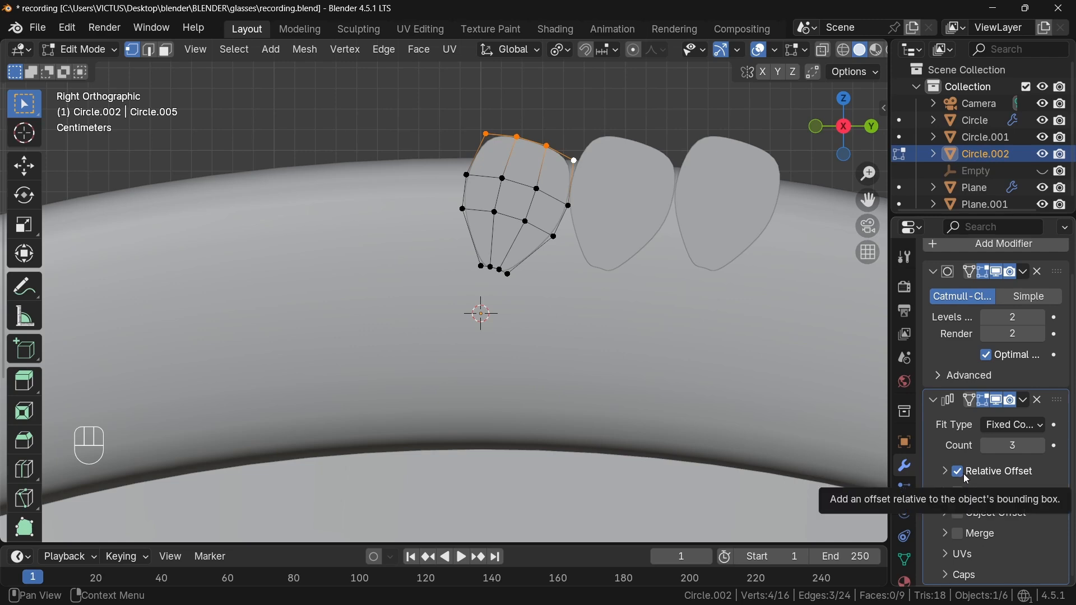
{"action": "left_click", "coordinate": [961, 472]}
{"action": "left_click", "coordinate": [958, 517]}
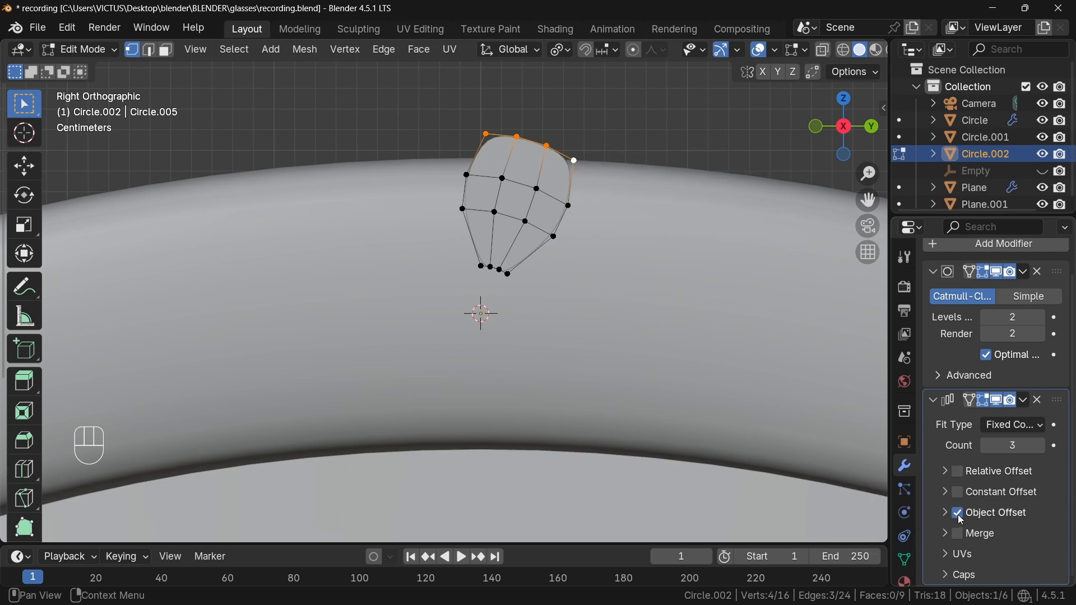
Expand the Array modifier's object offset settings, leave mesh editing, and add a Plain Axes empty at the 3D cursor
{"action": "left_click", "coordinate": [947, 513]}
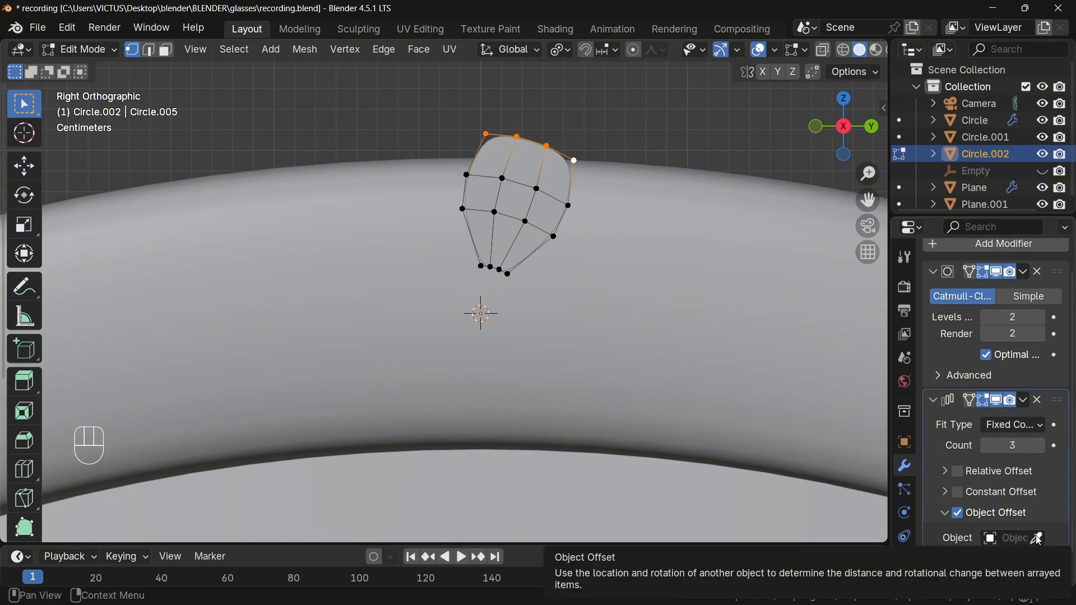
{"action": "key", "text": "Tab"}
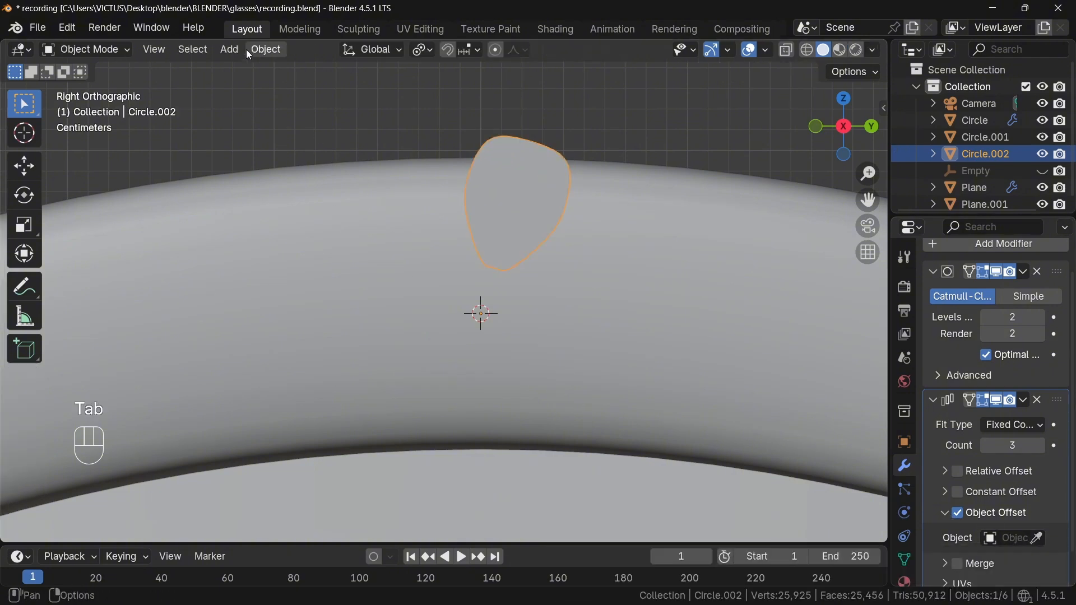
{"action": "left_click", "coordinate": [231, 50]}
{"action": "mouse_move", "coordinate": [264, 252]}
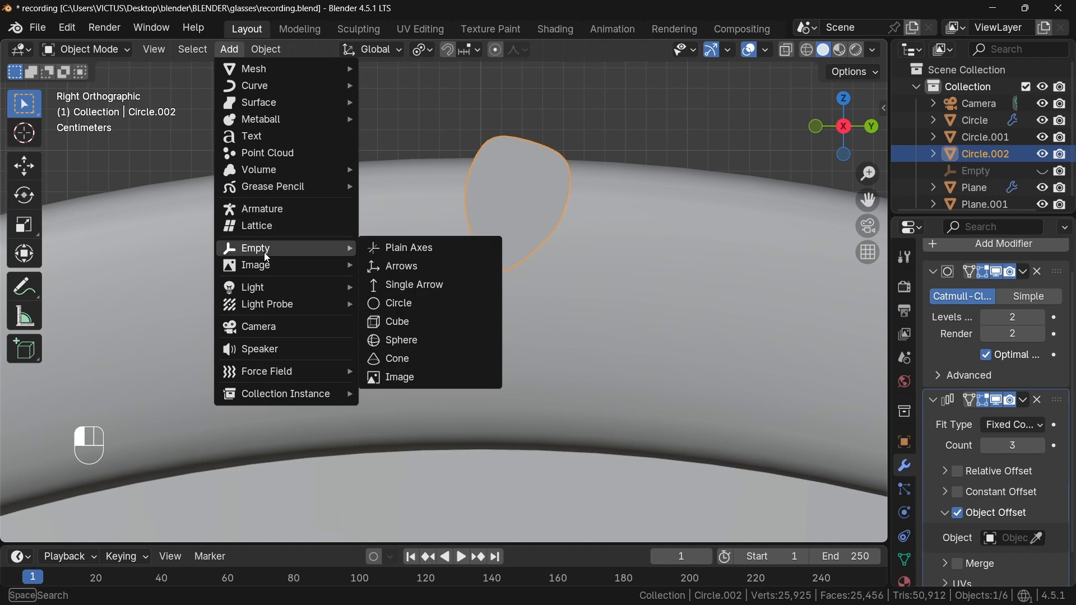
{"action": "left_click", "coordinate": [419, 247]}
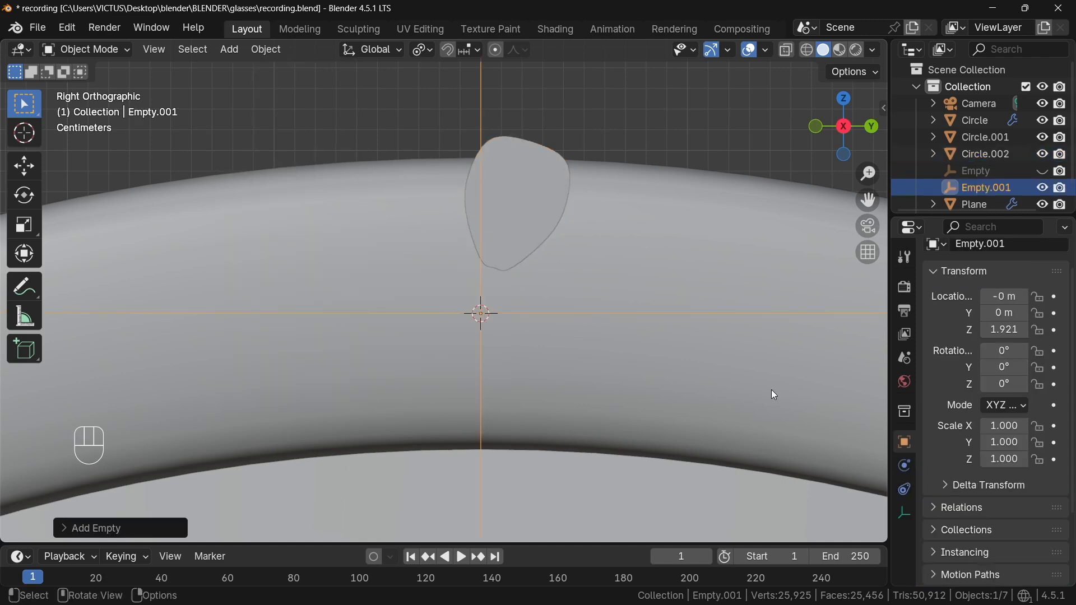
Assign the new empty as the petal's array offset object and set the array count to 8
{"action": "left_click", "coordinate": [539, 178]}
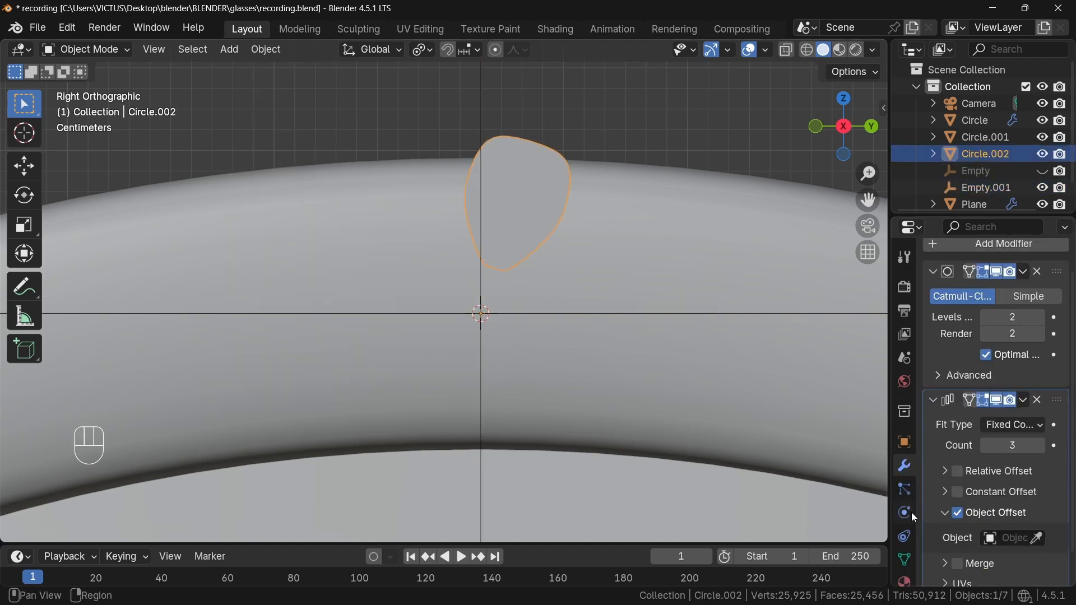
{"action": "left_click", "coordinate": [1035, 537]}
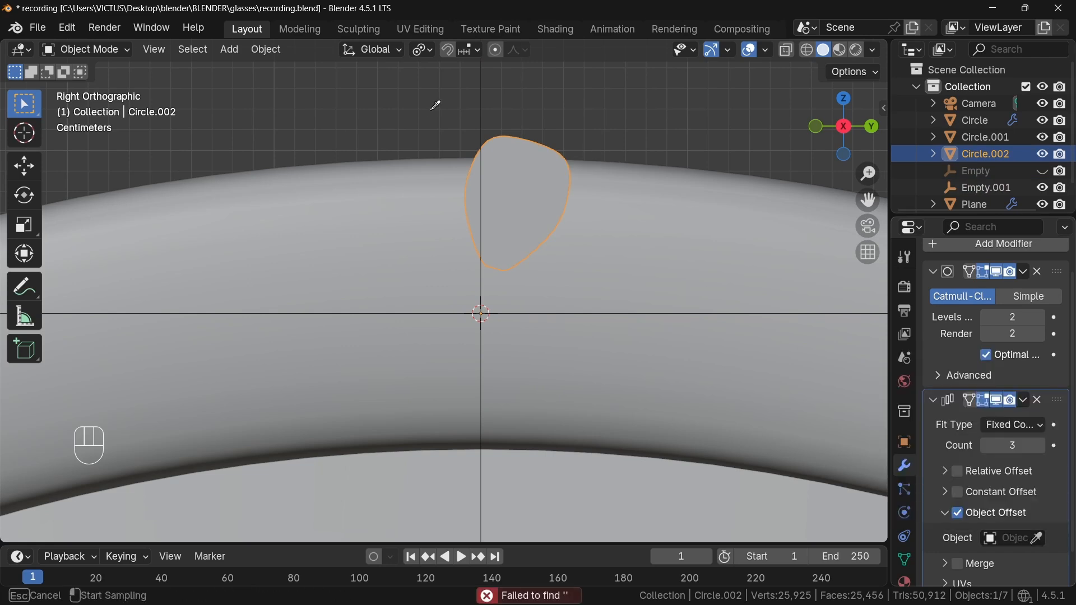
{"action": "left_click", "coordinate": [477, 103]}
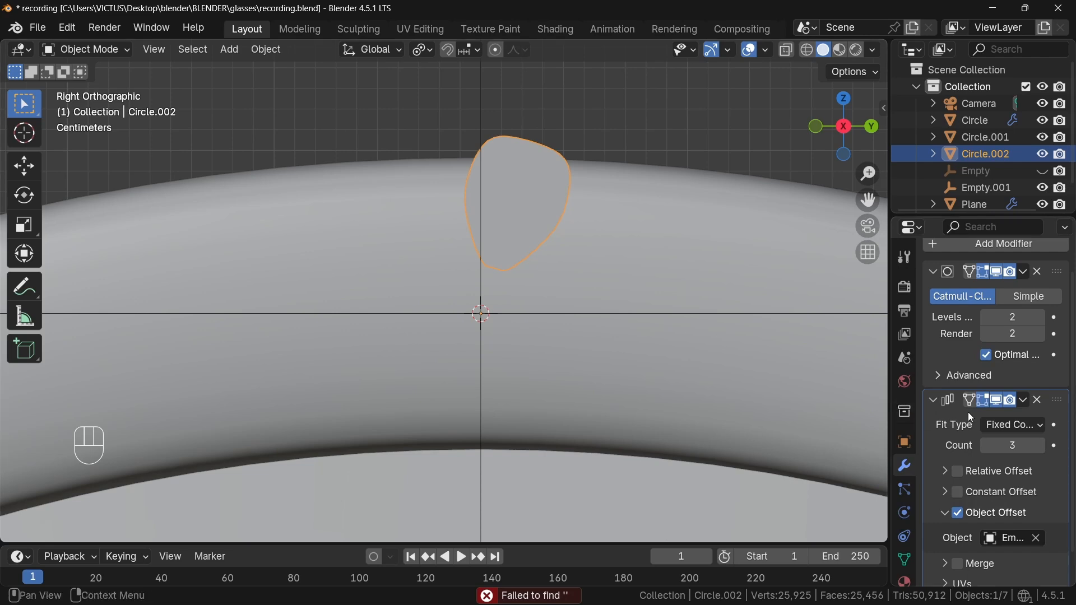
{"action": "left_click", "coordinate": [1020, 448]}
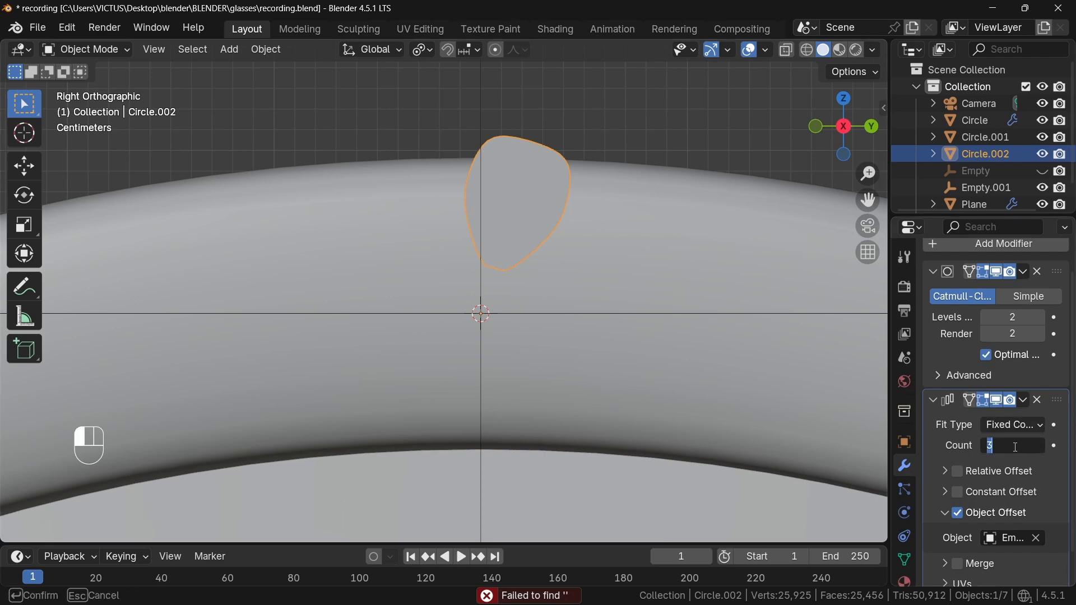
{"action": "key", "text": "Return"}
Rotate the new empty about the X axis and set its X rotation to 45° to spread the petals radially
{"action": "left_click", "coordinate": [663, 310]}
{"action": "left_click", "coordinate": [678, 313]}
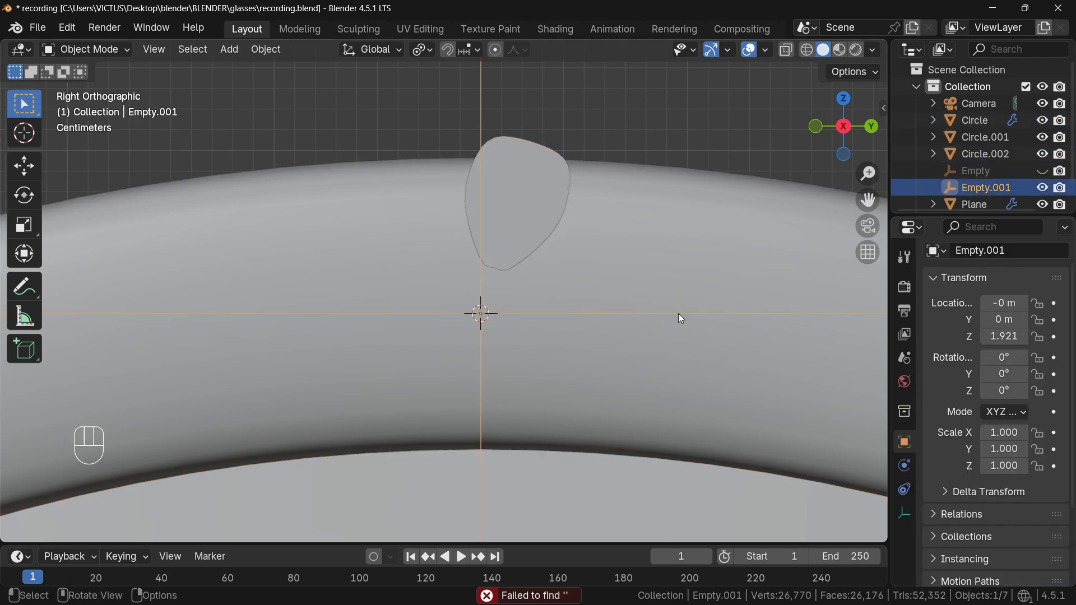
{"action": "key", "text": "r"}
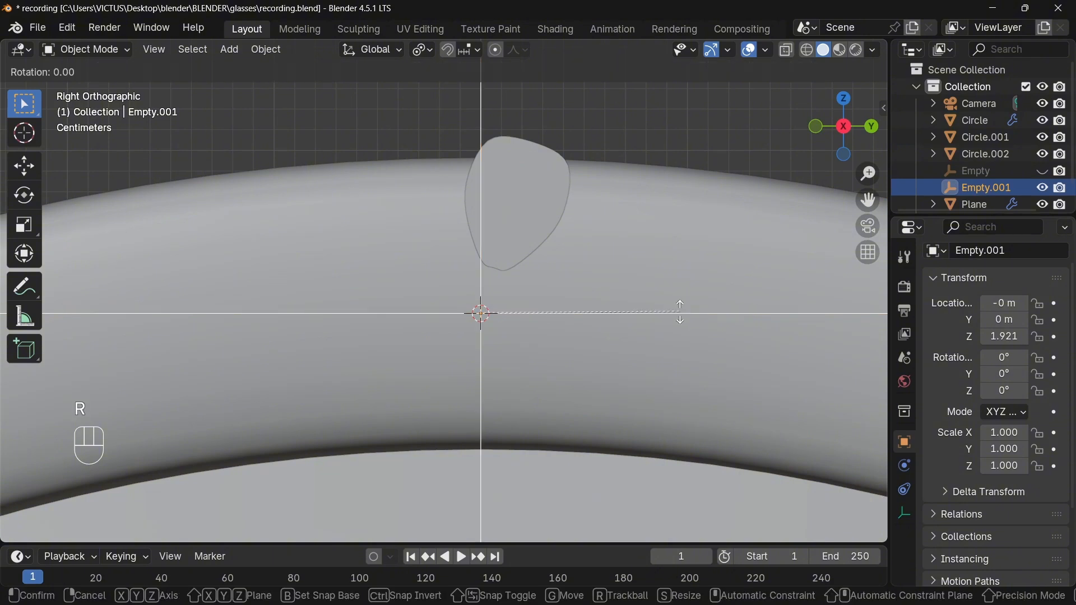
{"action": "key", "text": "x"}
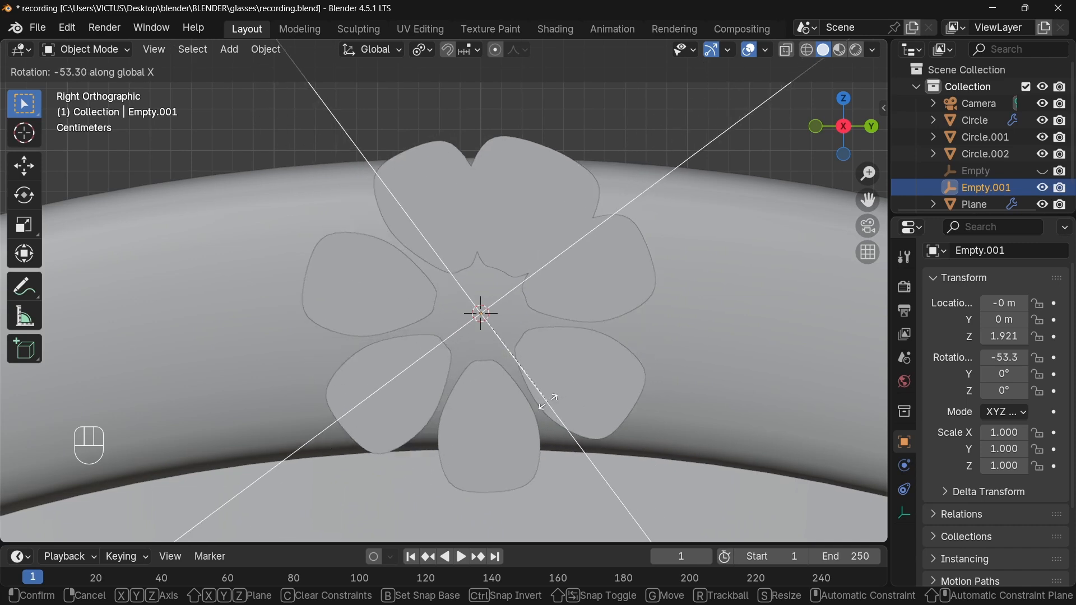
{"action": "left_click", "coordinate": [575, 387]}
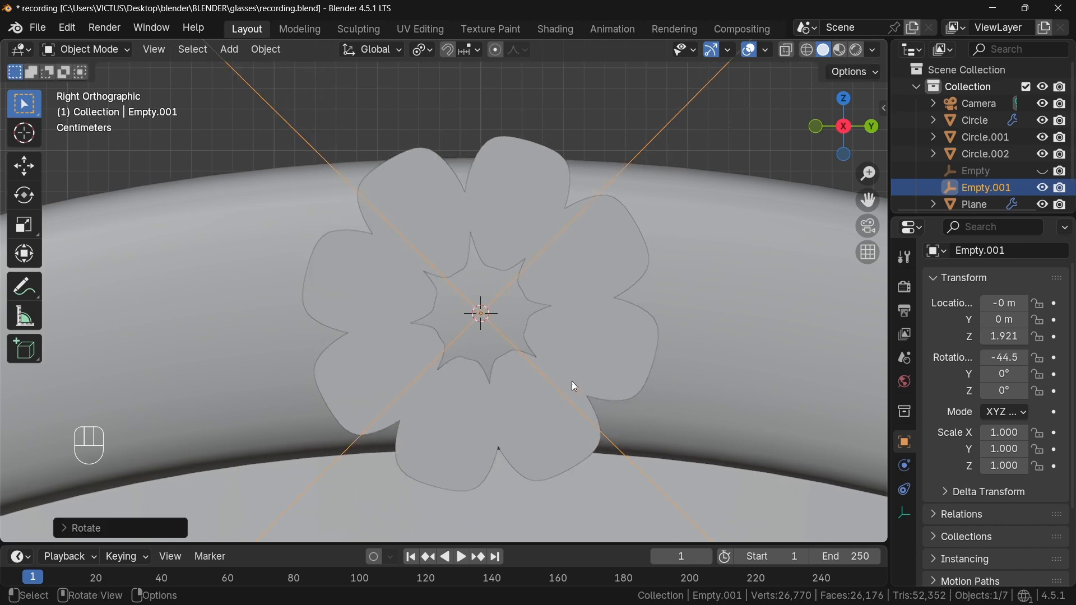
{"action": "left_click", "coordinate": [1009, 358]}
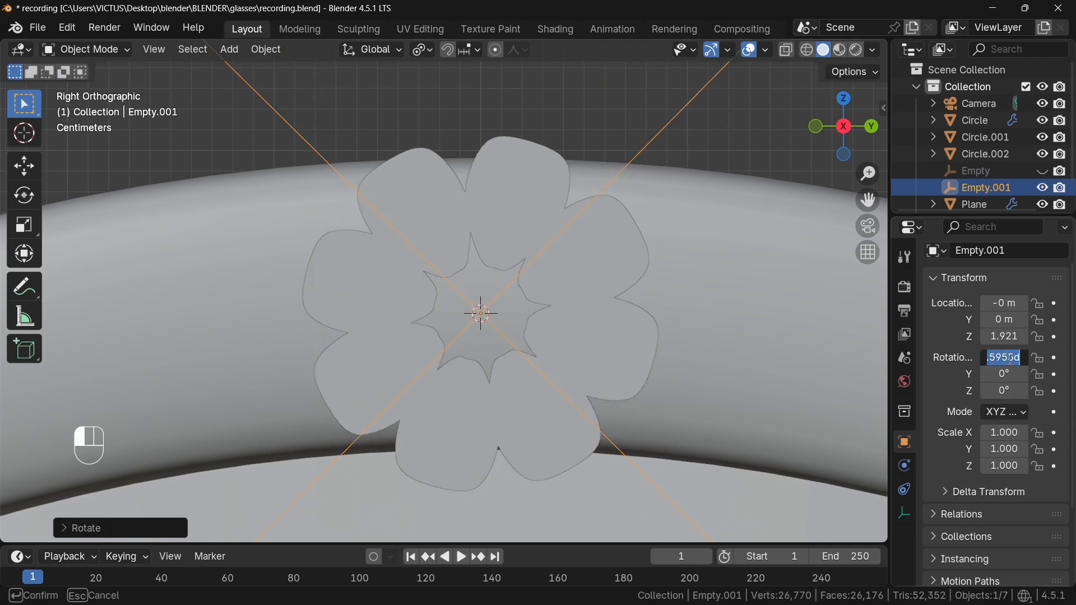
{"action": "key", "text": "Return"}
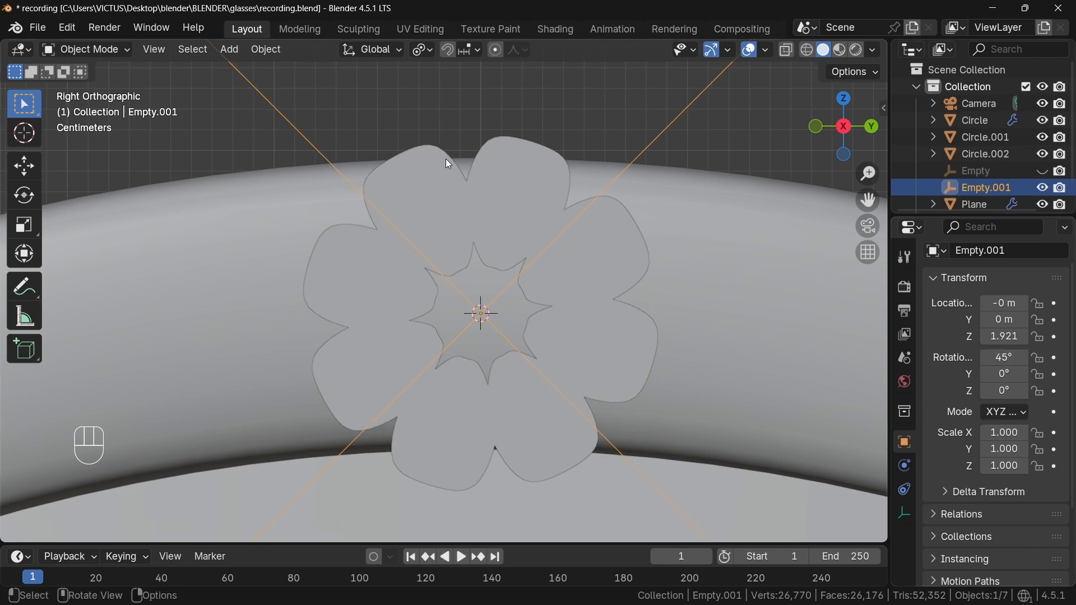
Scale the petal's second vertex row from the flower centre to about 0.79
{"action": "left_click", "coordinate": [538, 203]}
{"action": "key", "text": "Tab"}
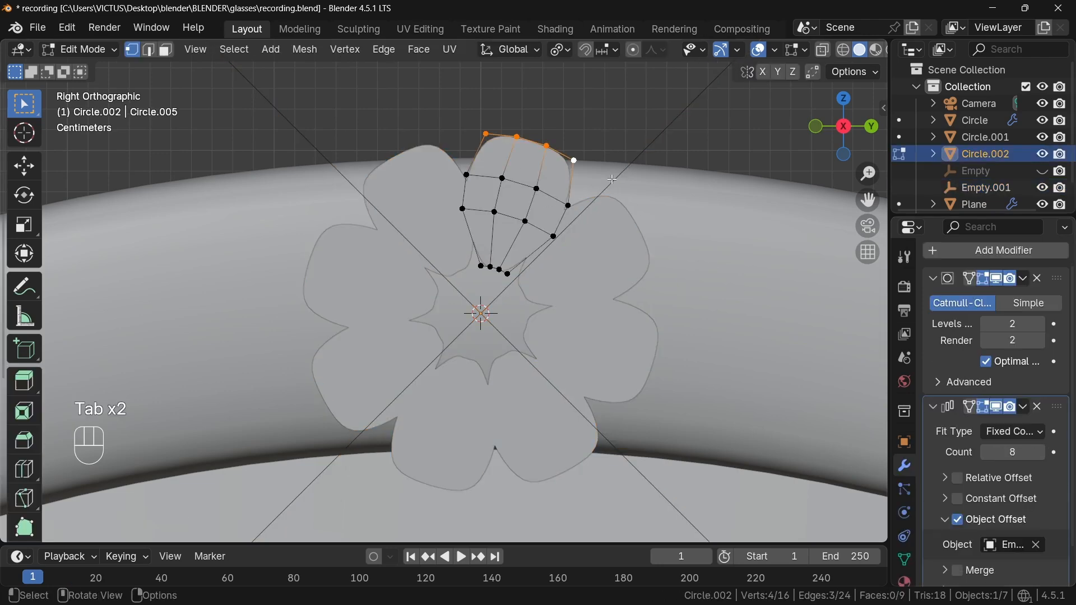
{"action": "key", "text": "a"}
{"action": "left_click", "coordinate": [565, 221], "text": "alt"}
{"action": "key", "text": "s"}
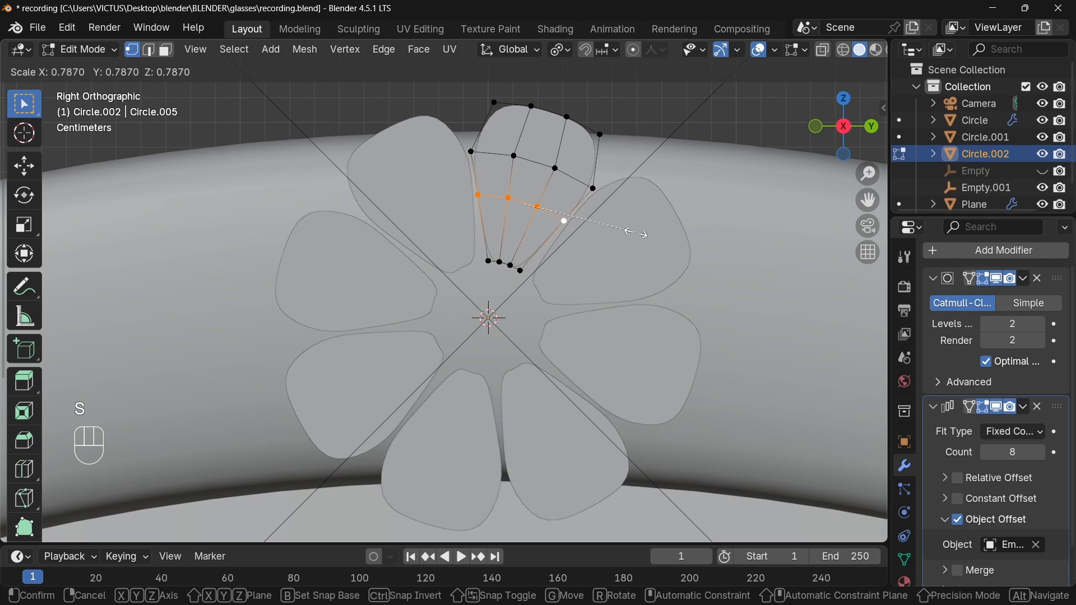
{"action": "left_click", "coordinate": [634, 233]}
Scale the petal's innermost vertex row to about 1.27 and the row nearest its outer end to about 0.95
{"action": "left_click", "coordinate": [517, 269], "text": "alt"}
{"action": "key", "text": "s"}
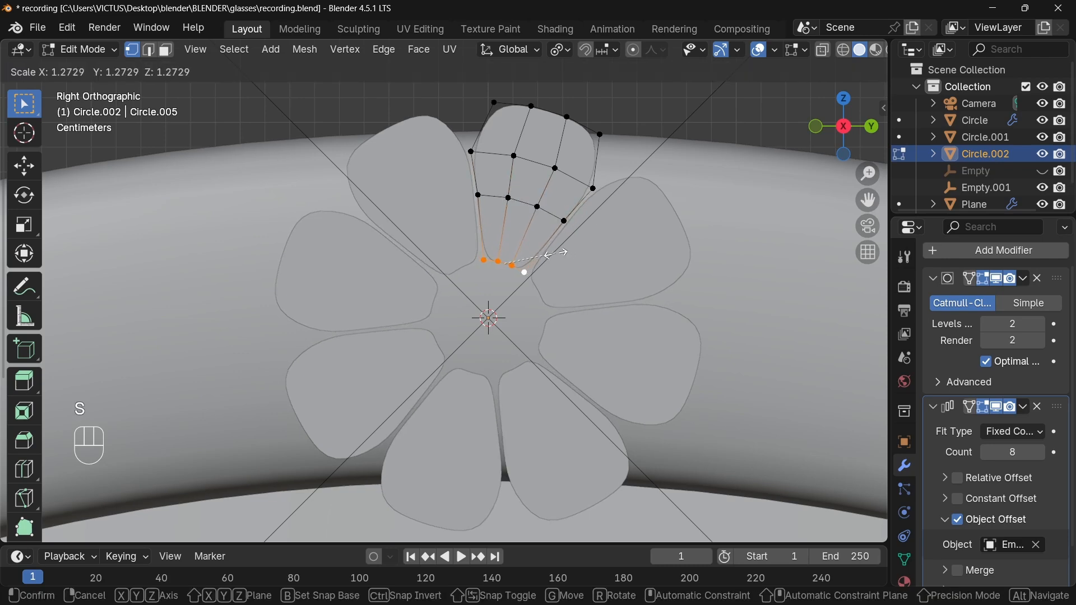
{"action": "left_click", "coordinate": [556, 254]}
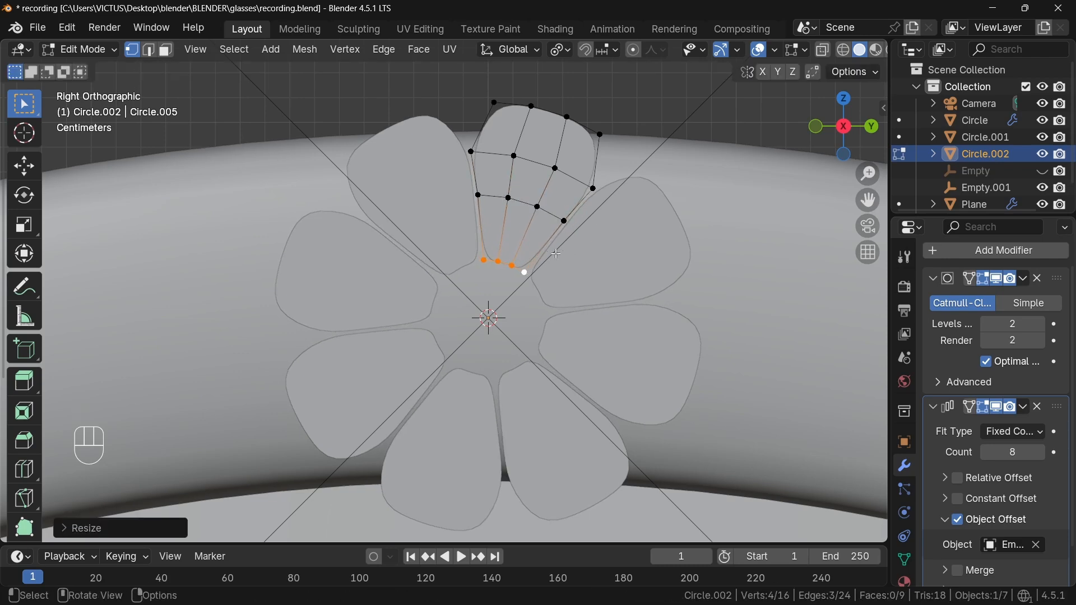
{"action": "left_click", "coordinate": [566, 172], "text": "alt"}
{"action": "key", "text": "s"}
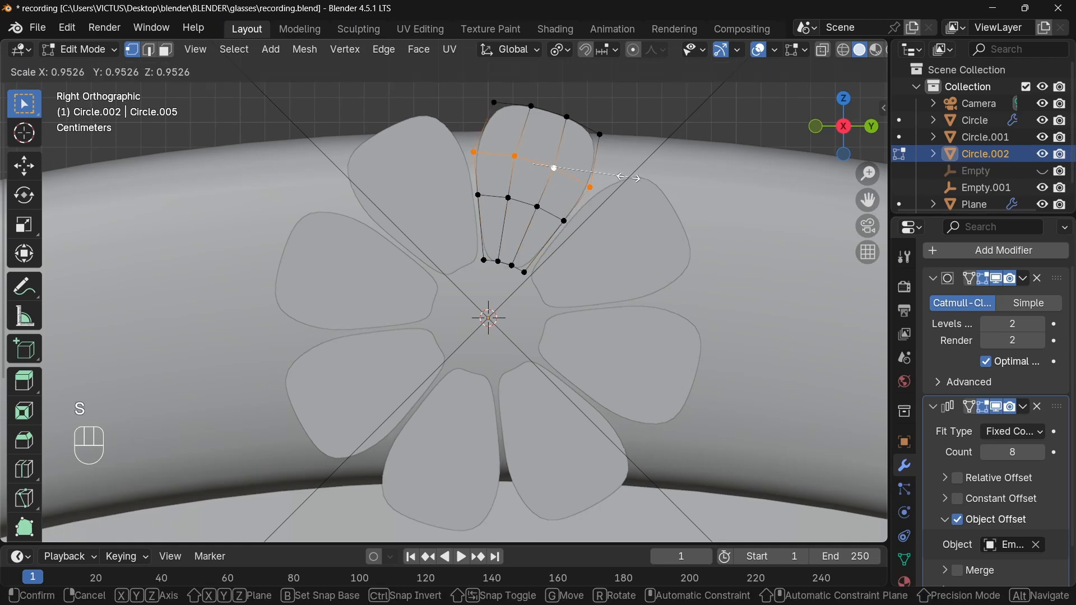
{"action": "left_click", "coordinate": [583, 132]}
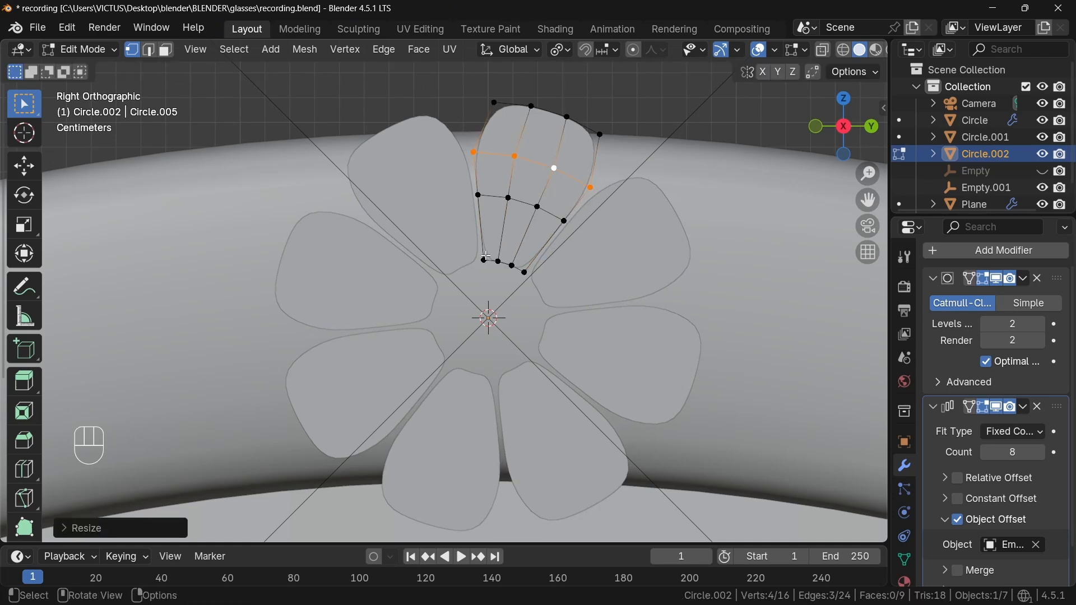
Inset all of the petal's faces by about 0.002 m
{"action": "key", "text": "a"}
{"action": "key", "text": "3"}
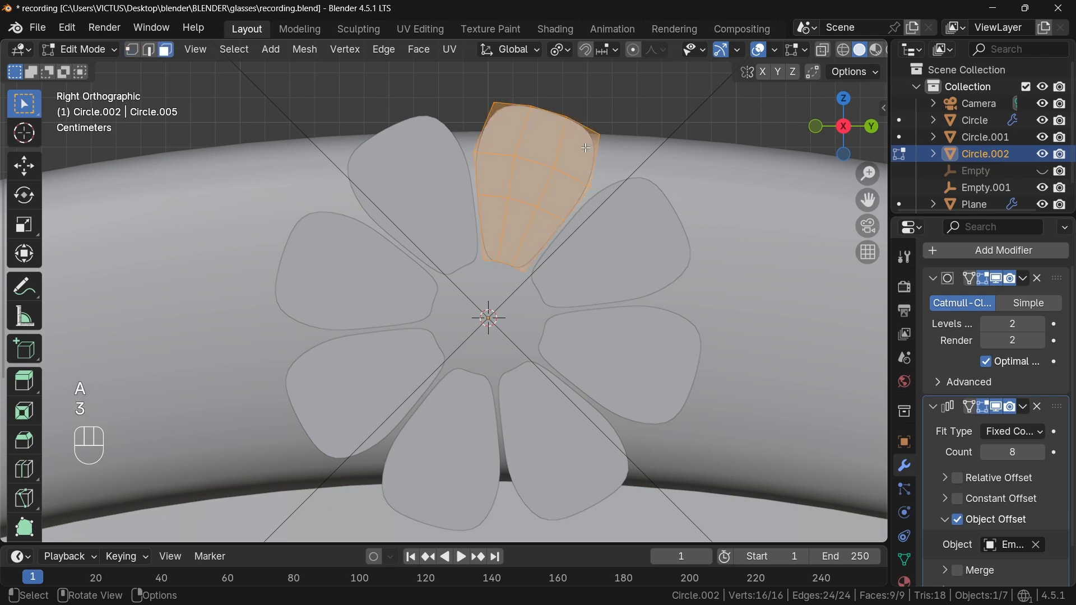
{"action": "key", "text": "i"}
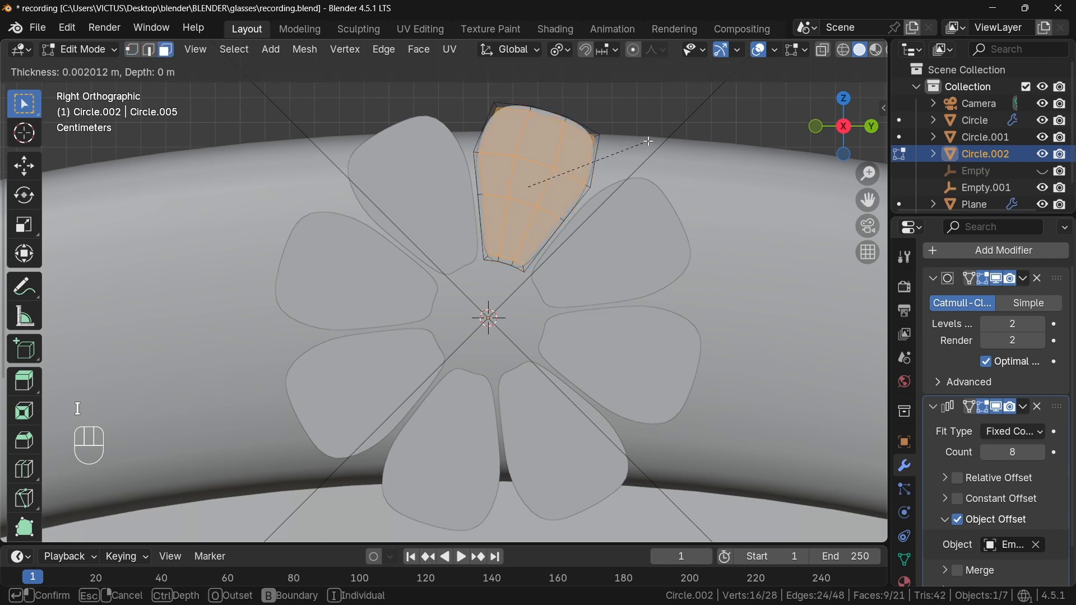
{"action": "left_click", "coordinate": [649, 141]}
Move the inset petal faces outward along the X axis to give them depth, and rescale them
{"action": "scroll", "coordinate": [620, 191], "scroll_direction": "down", "scroll_amount": 6}
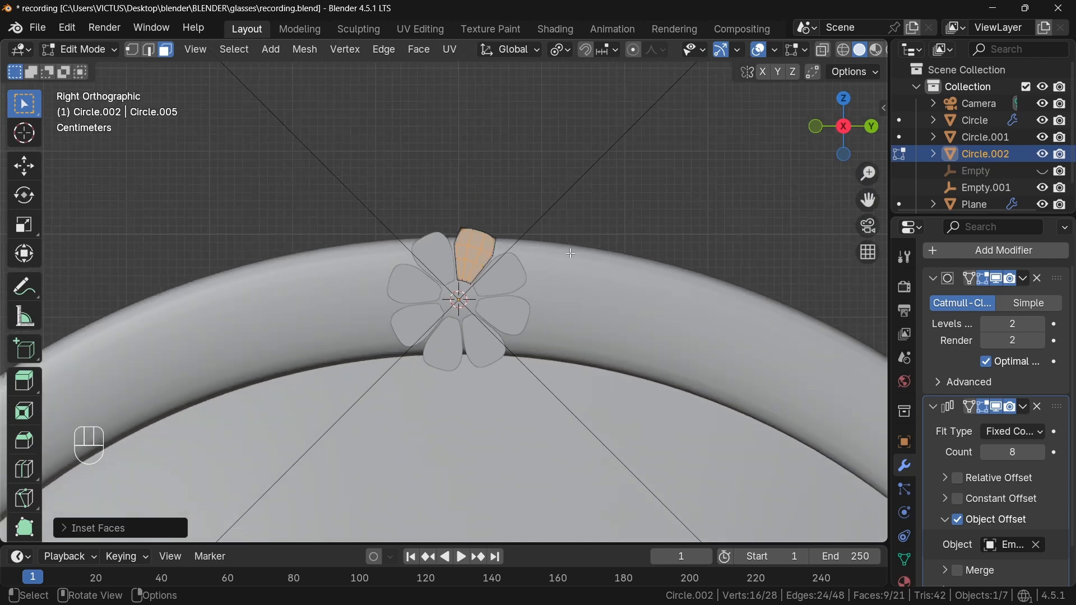
{"action": "middle_click_drag", "start_coordinate": [620, 191], "coordinate": [475, 233]}
{"action": "key", "text": "g"}
{"action": "key", "text": "x"}
{"action": "left_click", "coordinate": [339, 265]}
{"action": "scroll", "coordinate": [474, 255], "scroll_direction": "up", "scroll_amount": 5}
{"action": "key", "text": "s"}
{"action": "left_click", "coordinate": [474, 222]}
{"action": "scroll", "coordinate": [471, 225], "scroll_direction": "down", "scroll_amount": 2}
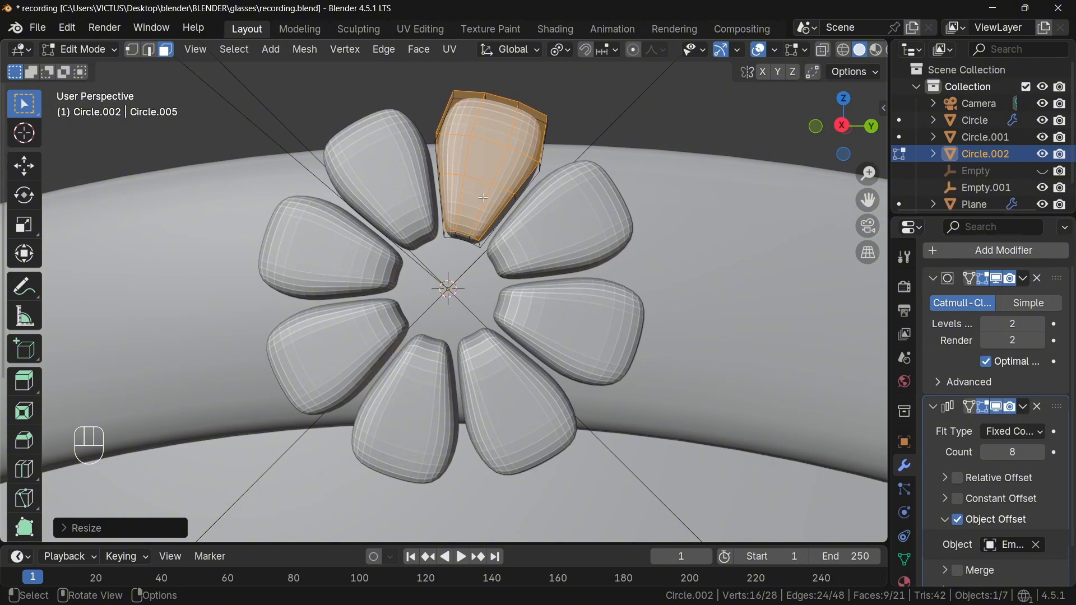
Leave mesh editing, shade the flower petals smooth, and return to the right orthographic view
{"action": "key", "text": "Tab"}
{"action": "right_click", "coordinate": [483, 176]}
{"action": "left_click", "coordinate": [483, 175]}
{"action": "key", "text": "KP_3"}
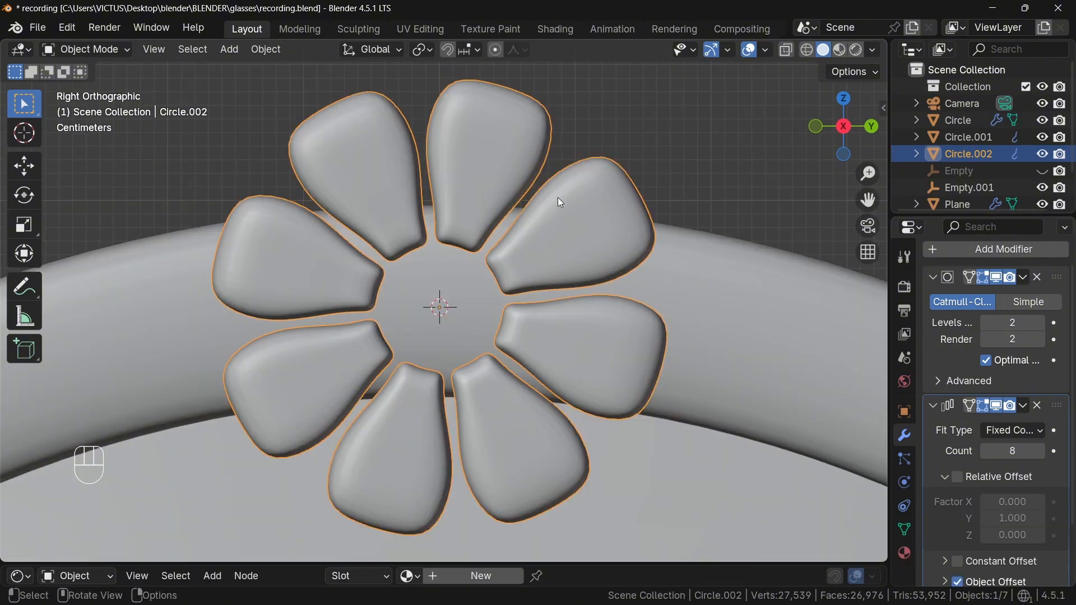
Isolate the petals in local view, close the open back edge loop with Grid Fill, and return to the full scene
{"action": "key", "text": "KP_Divide"}
{"action": "middle_click_drag", "start_coordinate": [569, 217], "coordinate": [425, 170]}
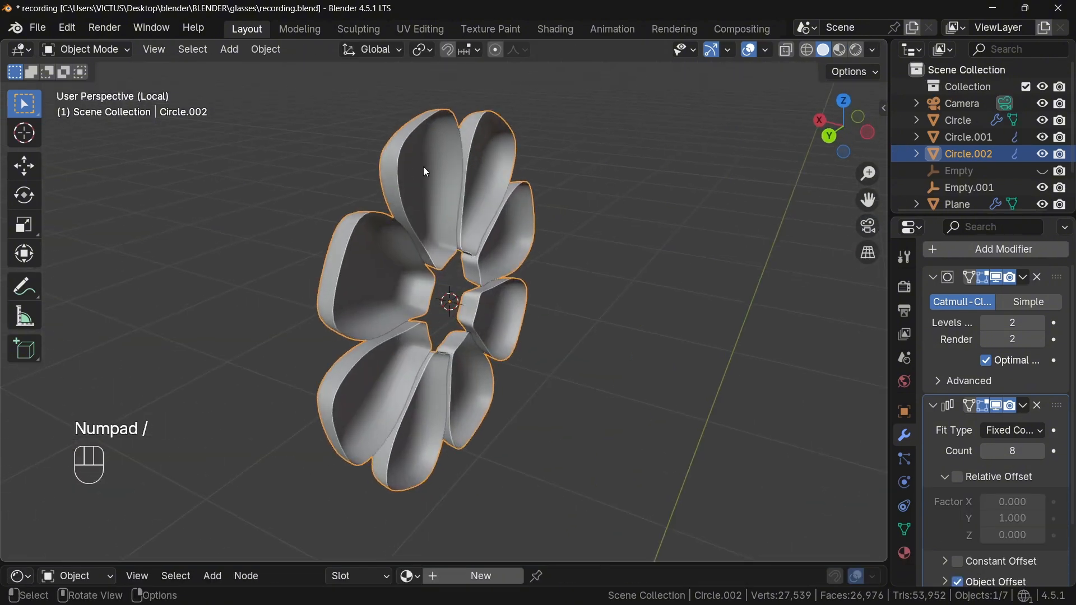
{"action": "key", "text": "Tab"}
{"action": "left_click", "coordinate": [417, 132], "text": "alt"}
{"action": "key", "text": "ctrl+f"}
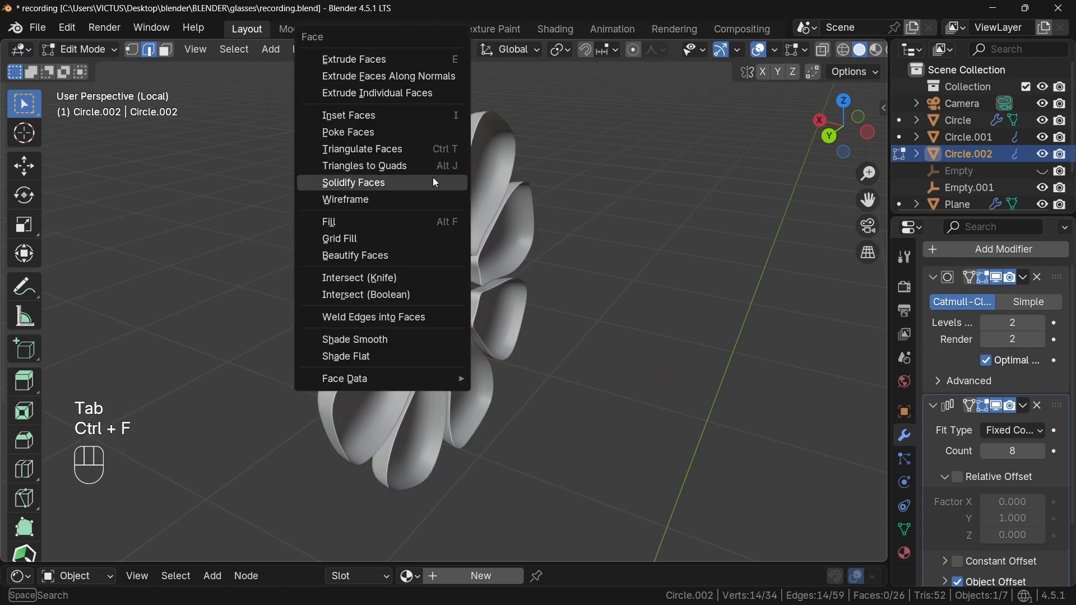
{"action": "left_click", "coordinate": [427, 242]}
{"action": "key", "text": "Tab"}
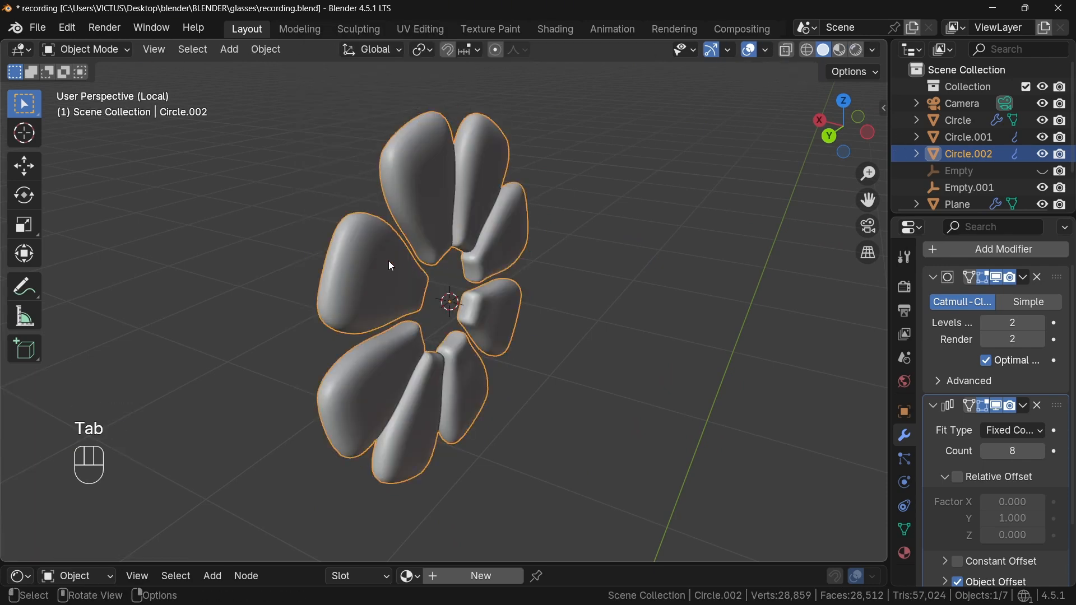
{"action": "key", "text": "KP_Divide"}
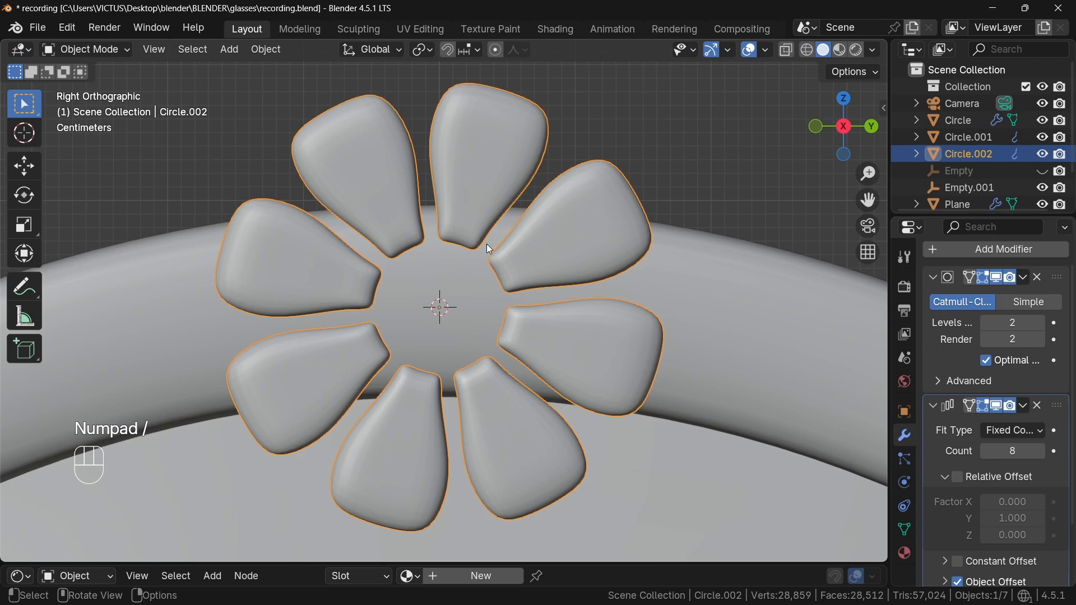
Apply the Array modifier to turn the eight petals into real geometry
{"action": "key", "text": "Tab"}
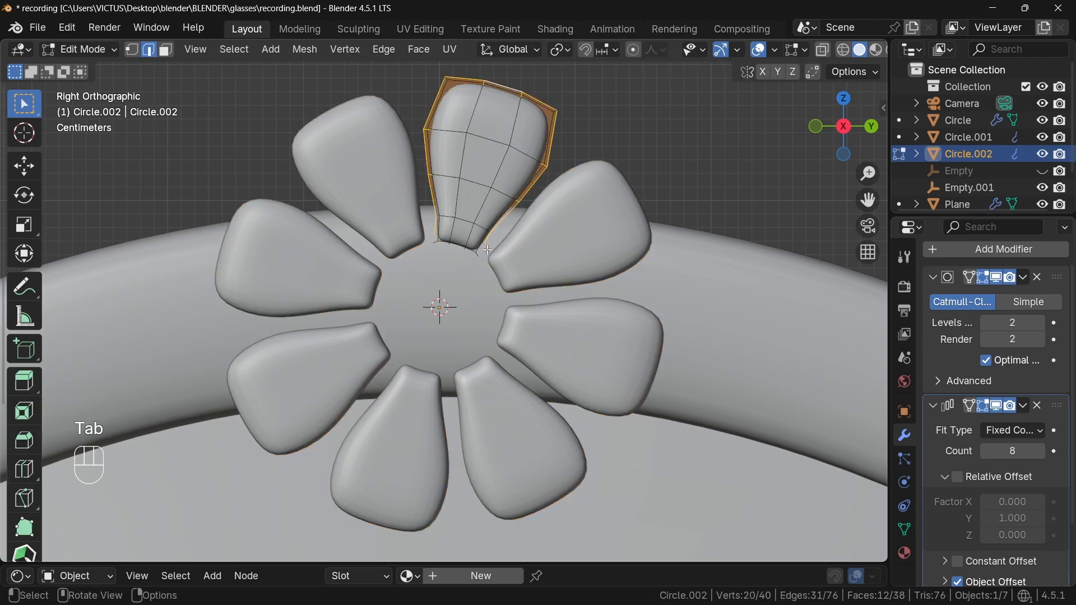
{"action": "key", "text": "Tab"}
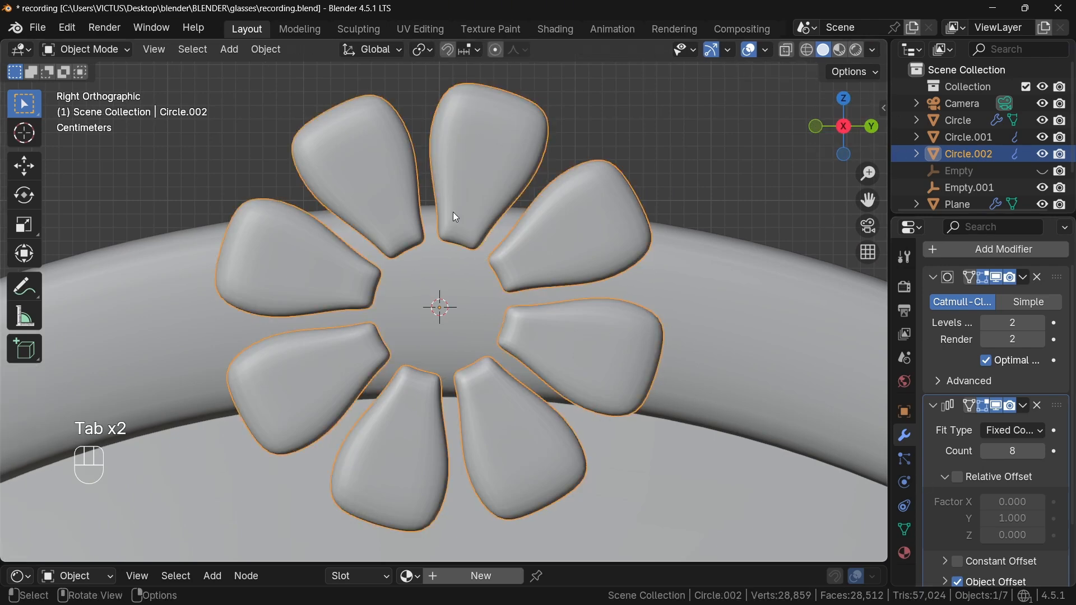
{"action": "left_click", "coordinate": [1023, 406]}
{"action": "left_click", "coordinate": [981, 424]}
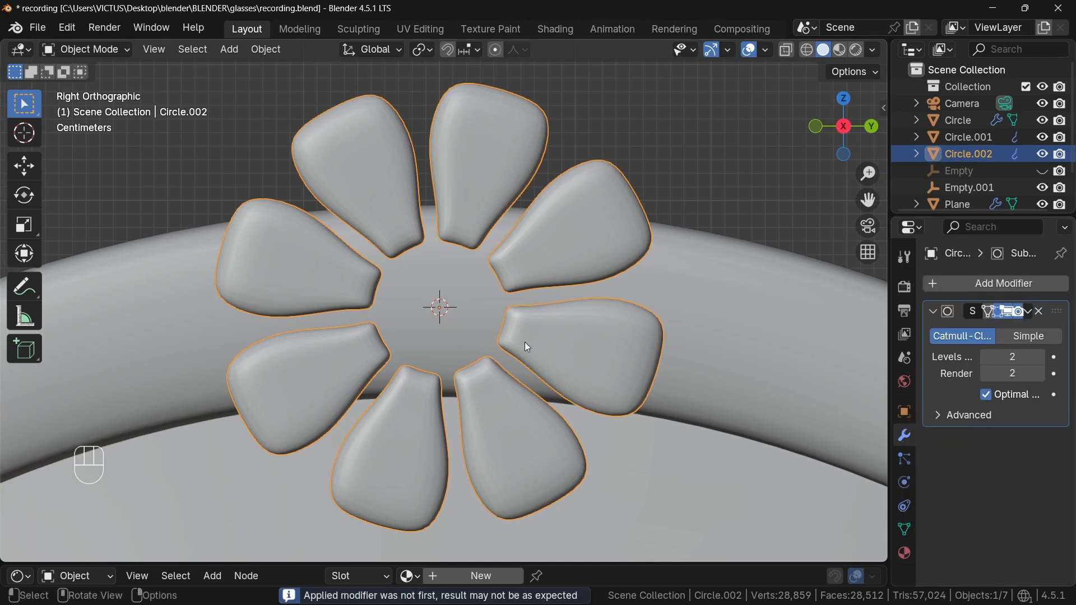
Open the flower petals for vertex editing and isolate them in local view
{"action": "key", "text": "Tab"}
{"action": "scroll", "coordinate": [486, 260], "scroll_direction": "up", "scroll_amount": 4}
{"action": "key", "text": "1"}
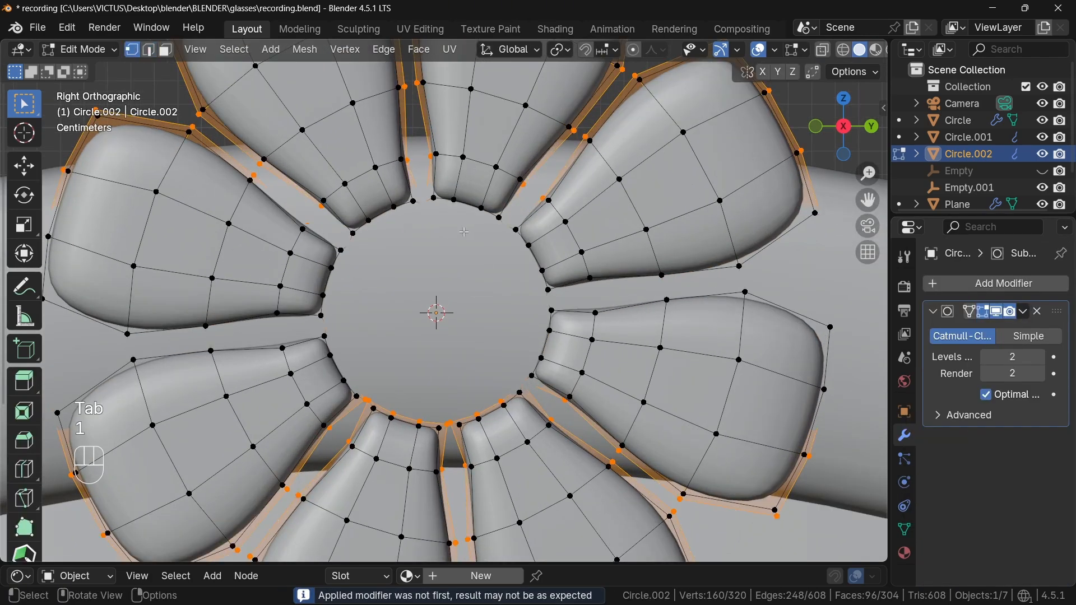
{"action": "left_click", "coordinate": [444, 201]}
{"action": "middle_click_drag", "start_coordinate": [455, 210], "coordinate": [552, 187]}
{"action": "key", "text": "KP_Divide"}
{"action": "middle_click_drag", "start_coordinate": [527, 210], "coordinate": [422, 258]}
{"action": "scroll", "coordinate": [452, 267], "scroll_direction": "up", "scroll_amount": 2}
{"action": "scroll", "coordinate": [420, 257], "scroll_direction": "up", "scroll_amount": 3}
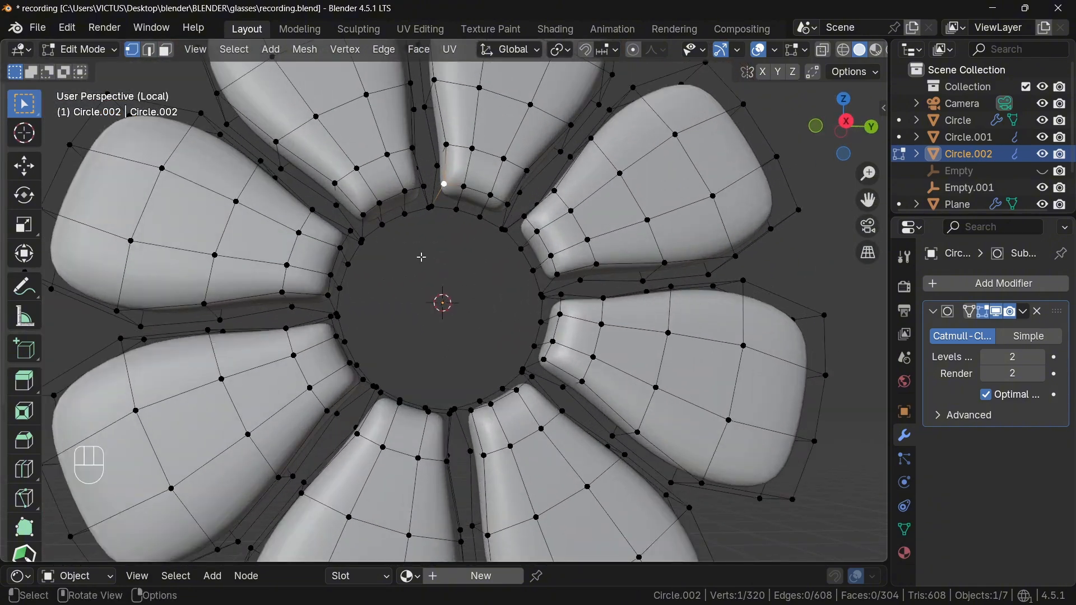
Select the vertex pairs where neighbouring petals meet around the inner ring and merge them by distance
{"action": "scroll", "coordinate": [444, 194], "scroll_direction": "up", "scroll_amount": 2}
{"action": "left_click", "coordinate": [541, 184], "text": "shift"}
{"action": "left_click", "coordinate": [606, 292], "text": "shift"}
{"action": "left_click", "coordinate": [578, 419], "text": "shift"}
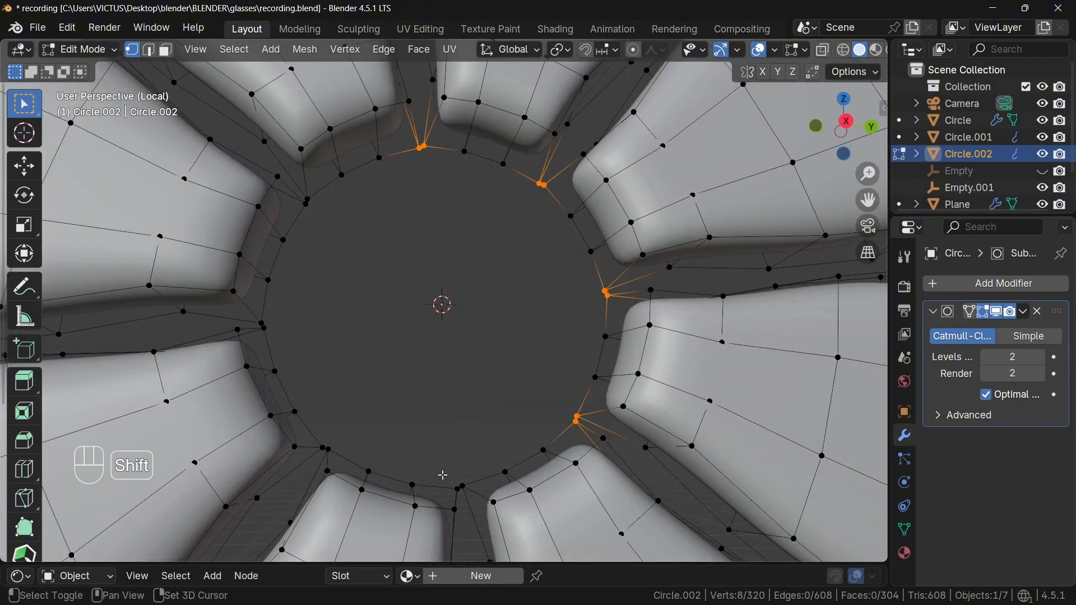
{"action": "left_click", "coordinate": [460, 488], "text": "shift"}
{"action": "left_click", "coordinate": [327, 449], "text": "shift"}
{"action": "left_click", "coordinate": [262, 324], "text": "shift"}
{"action": "left_click", "coordinate": [306, 201], "text": "shift"}
{"action": "key", "text": "m"}
{"action": "left_click", "coordinate": [343, 321]}
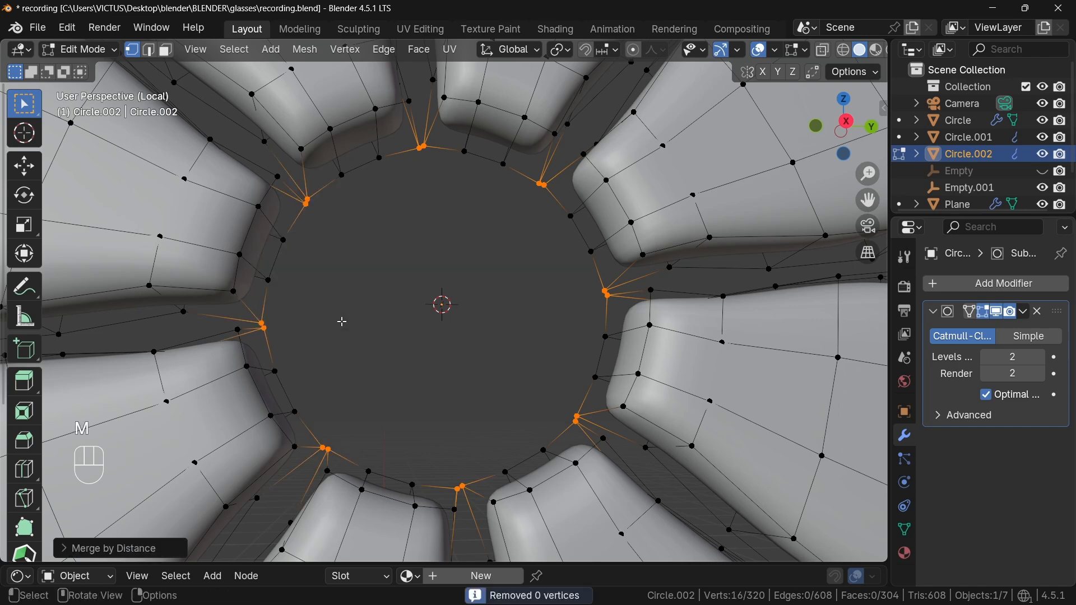
Set the Merge by Distance value to 0.01 m for the selected vertex pairs
{"action": "left_click", "coordinate": [107, 548]}
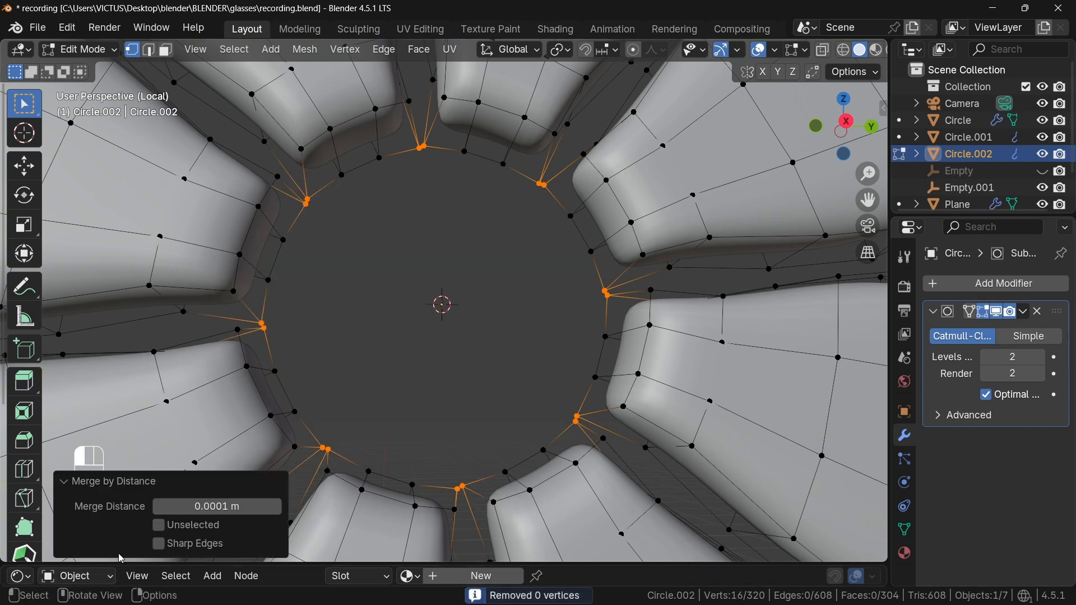
{"action": "left_click", "coordinate": [202, 507]}
{"action": "left_click_drag", "start_coordinate": [181, 507], "coordinate": [184, 507]}
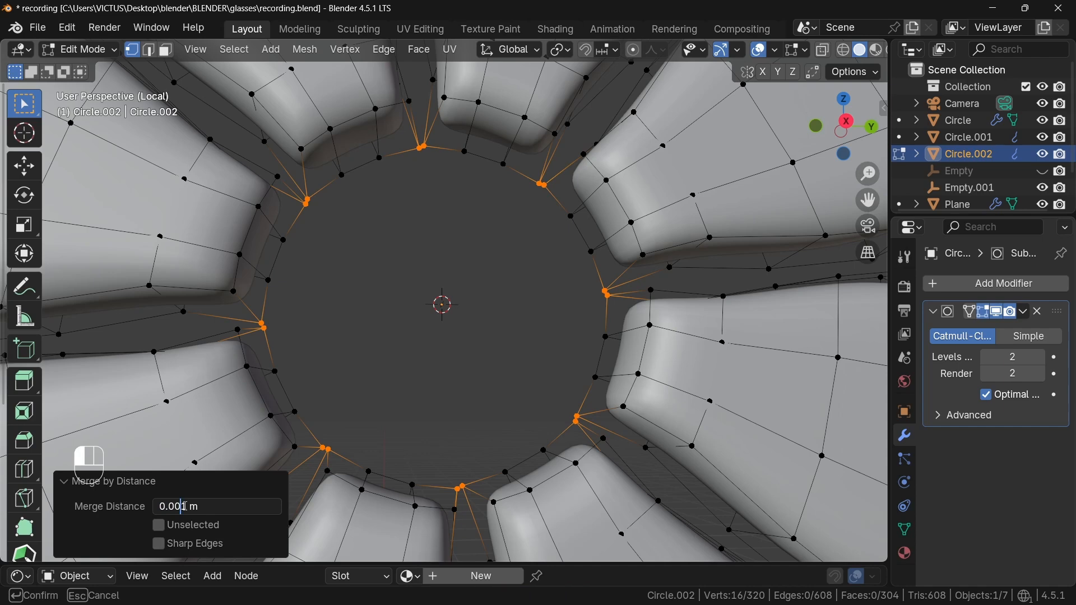
{"action": "key", "text": "Return"}
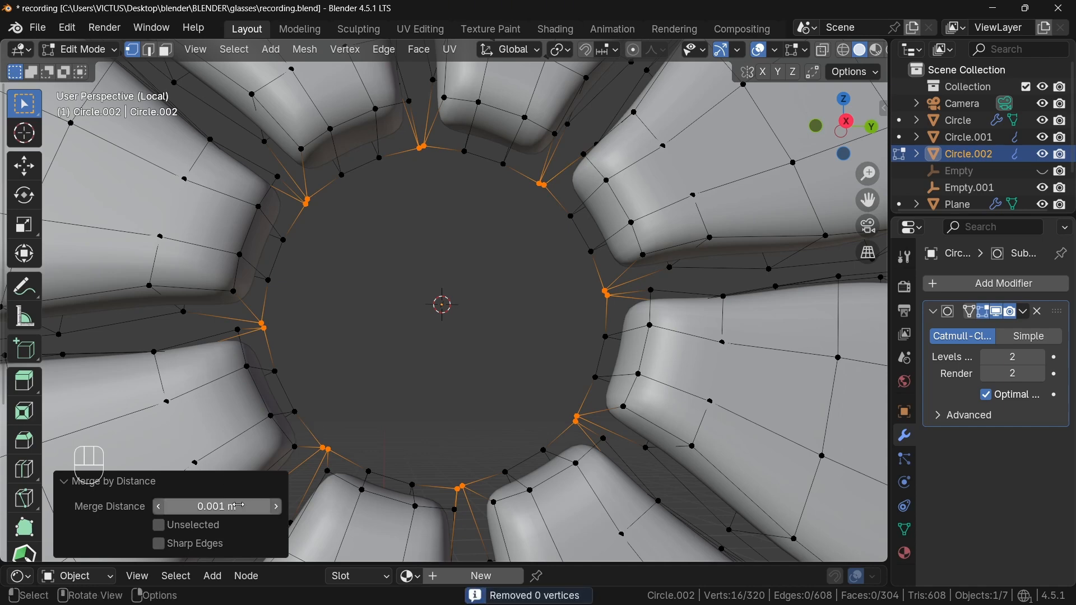
{"action": "left_click", "coordinate": [220, 510]}
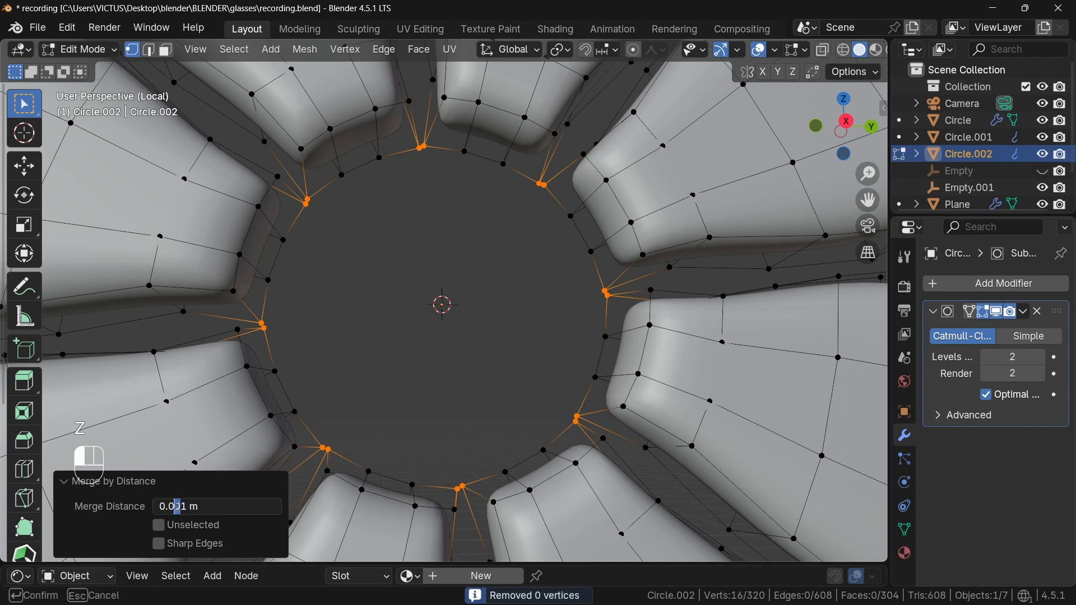
{"action": "key", "text": "BackSpace"}
{"action": "key", "text": "Return"}
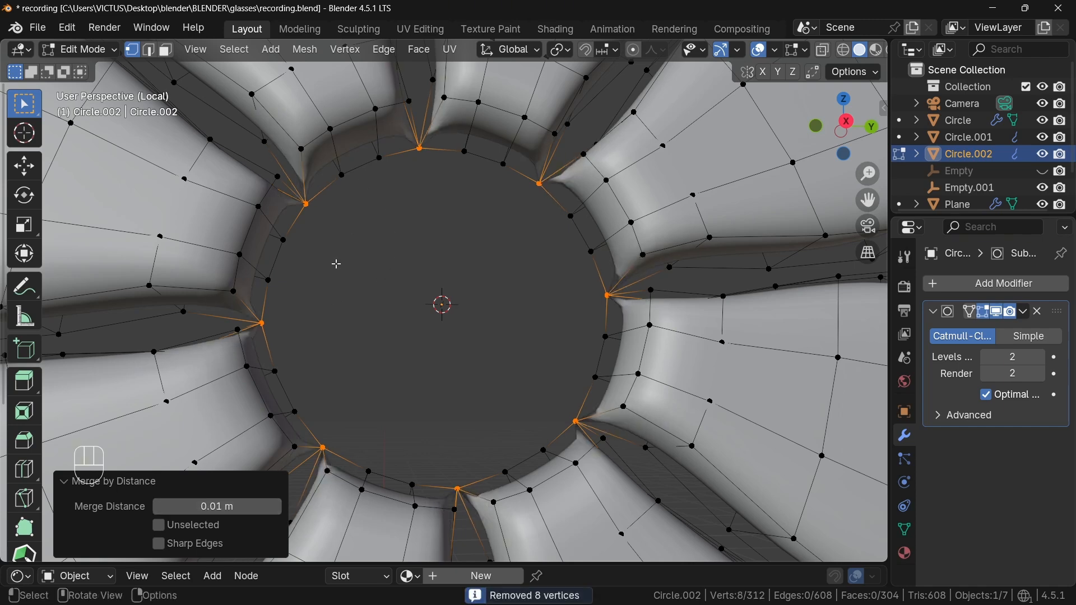
Select the remaining vertices of the inner ring and fill the central opening with a face
{"action": "left_click_drag", "start_coordinate": [390, 148], "coordinate": [333, 187], "text": "shift"}
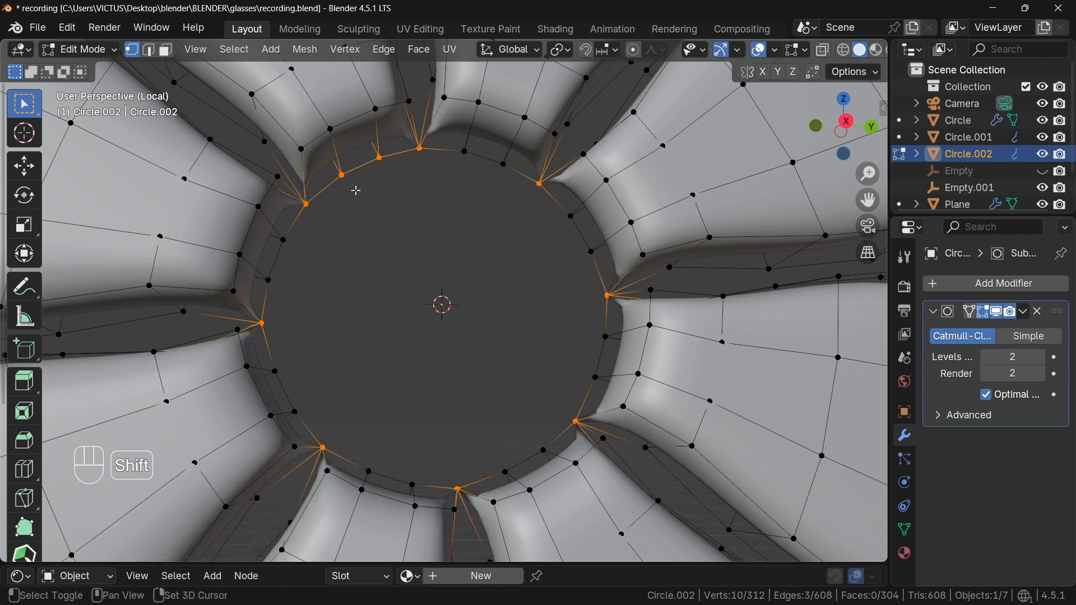
{"action": "left_click_drag", "start_coordinate": [455, 148], "coordinate": [515, 172], "text": "shift"}
{"action": "left_click_drag", "start_coordinate": [560, 199], "coordinate": [602, 262], "text": "shift"}
{"action": "left_click_drag", "start_coordinate": [615, 328], "coordinate": [586, 388], "text": "shift"}
{"action": "left_click_drag", "start_coordinate": [552, 427], "coordinate": [491, 478], "text": "shift"}
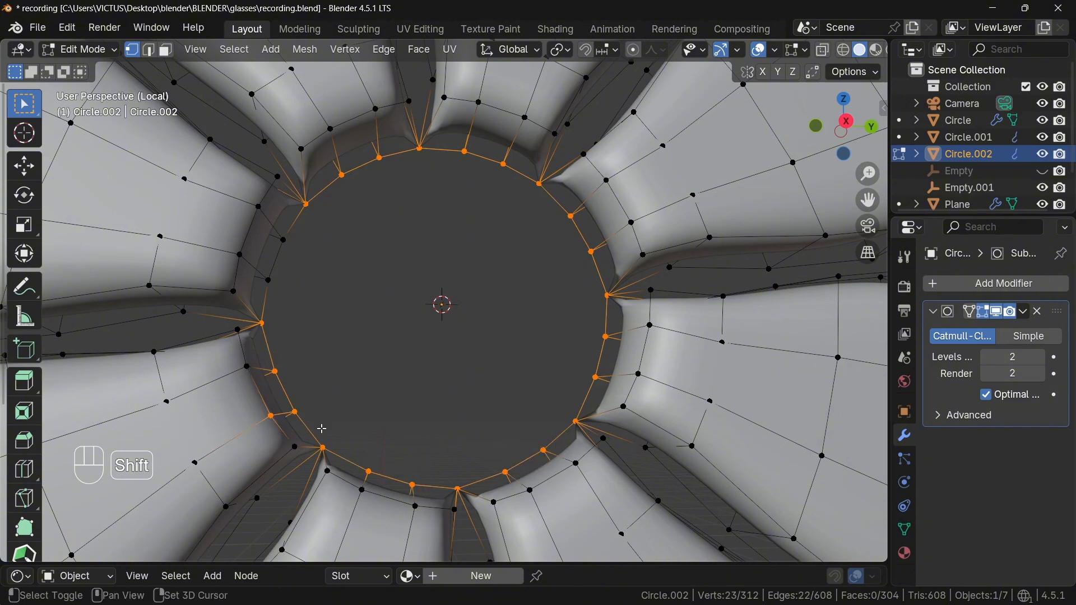
{"action": "left_click_drag", "start_coordinate": [254, 295], "coordinate": [305, 227], "text": "shift"}
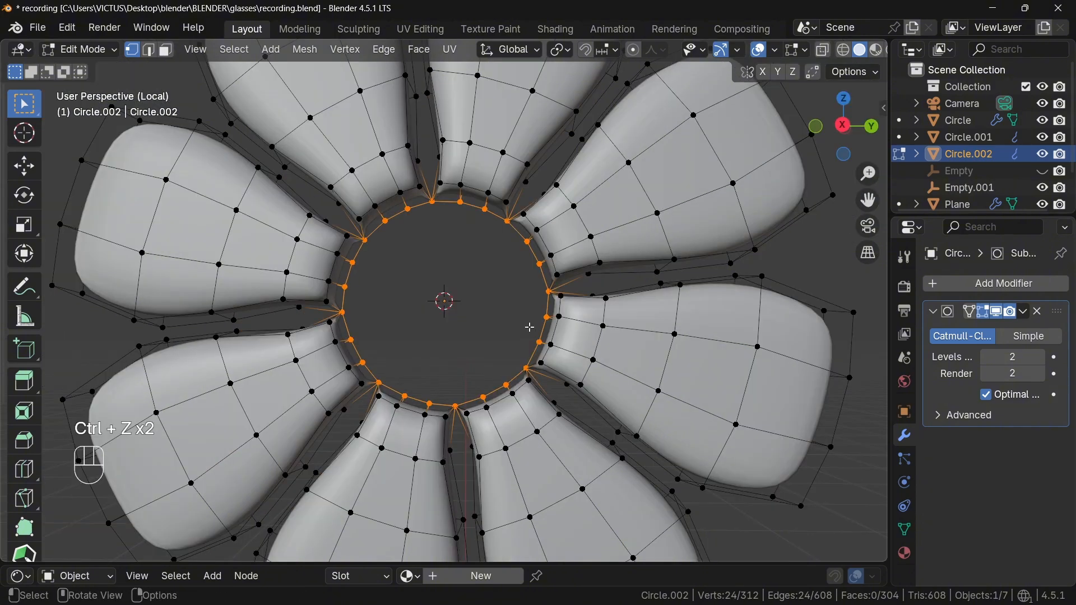
{"action": "scroll", "coordinate": [528, 326], "scroll_direction": "down", "scroll_amount": 2}
{"action": "middle_click_drag", "start_coordinate": [529, 327], "coordinate": [570, 311]}
{"action": "scroll", "coordinate": [571, 311], "scroll_direction": "up", "scroll_amount": 2}
{"action": "key", "text": "f"}
{"action": "scroll", "coordinate": [609, 310], "scroll_direction": "up", "scroll_amount": 2}
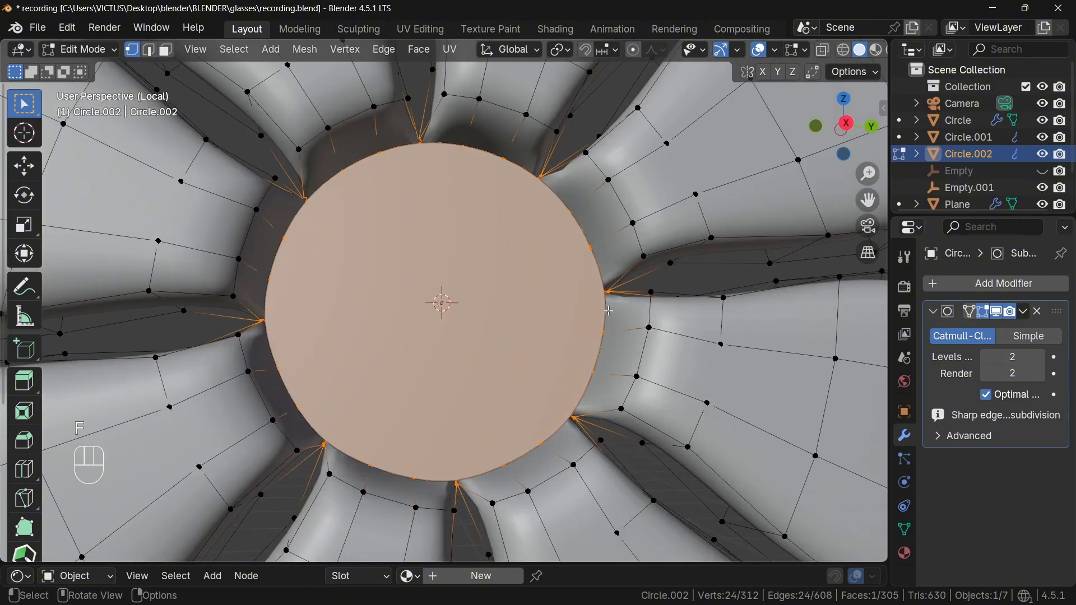
Inset the centre face very slightly, keeping its new rim close to the petal ring
{"action": "key", "text": "i"}
{"action": "left_click", "coordinate": [636, 324]}
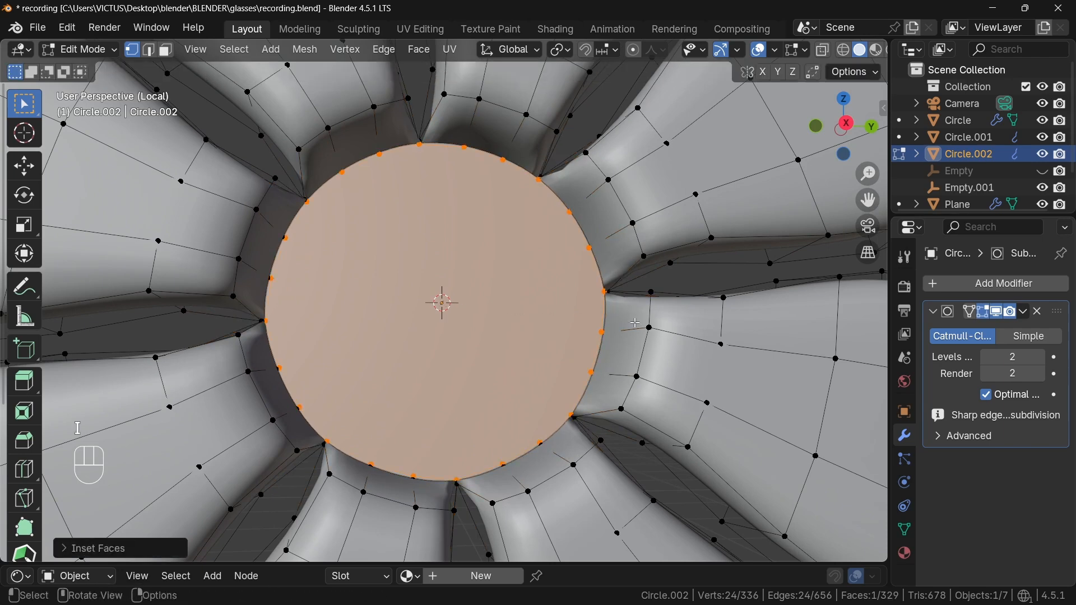
{"action": "key", "text": "s"}
{"action": "right_click", "coordinate": [632, 324]}
Extrude the centre face outward about 0.02 m from the petals and rescale it
{"action": "middle_click_drag", "start_coordinate": [547, 352], "coordinate": [571, 386]}
{"action": "key", "text": "e"}
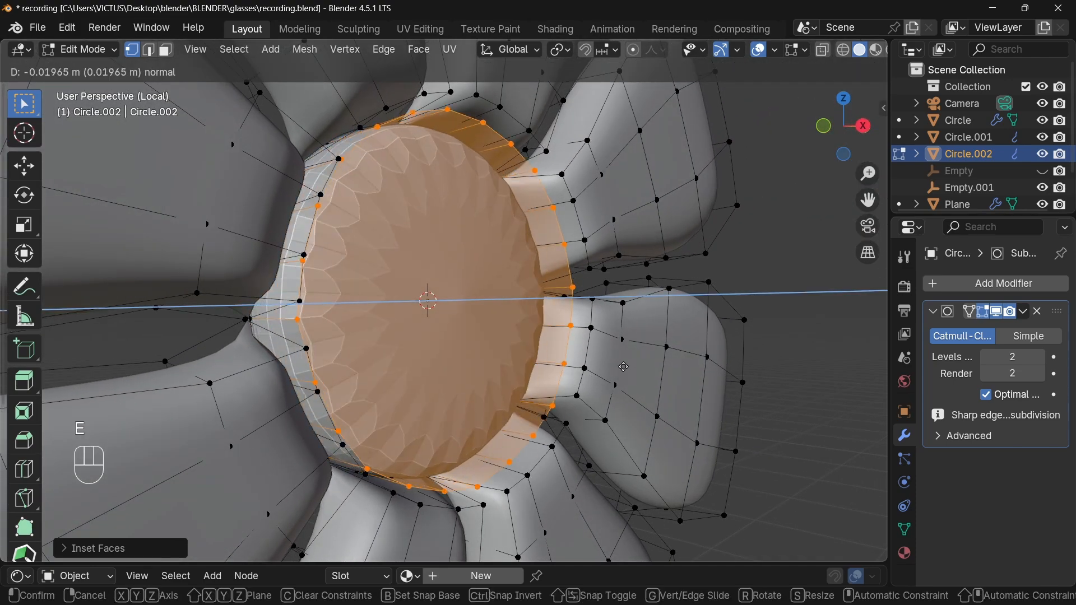
{"action": "left_click", "coordinate": [633, 359]}
{"action": "middle_click_drag", "start_coordinate": [634, 359], "coordinate": [639, 367]}
{"action": "key", "text": "s"}
{"action": "left_click", "coordinate": [644, 363]}
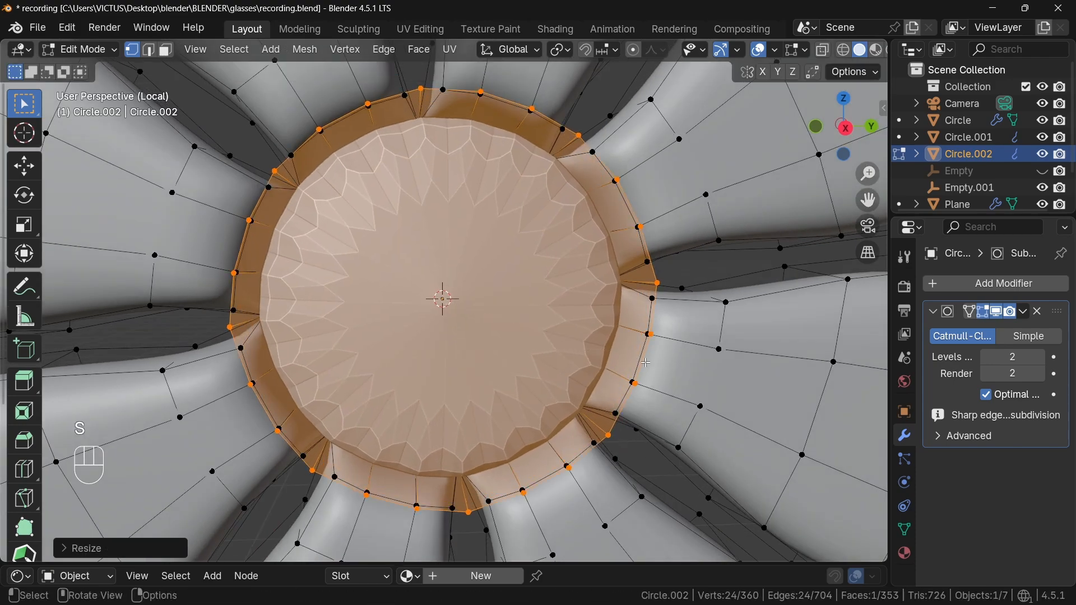
Inset the raised centre face again, apply Grid Fill to it, and leave mesh editing
{"action": "key", "text": "i"}
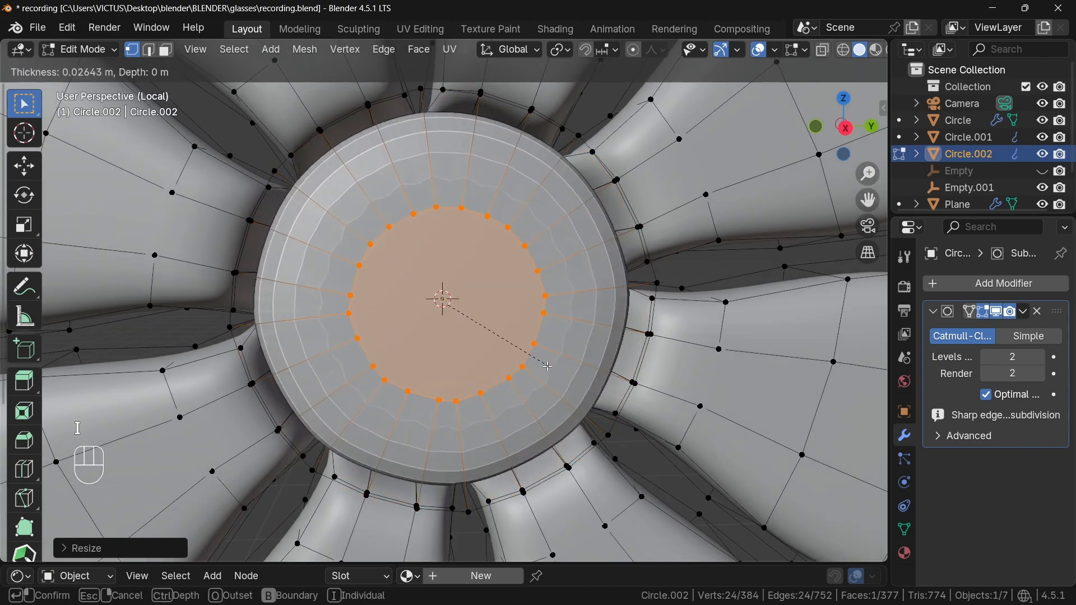
{"action": "left_click", "coordinate": [511, 368]}
{"action": "scroll", "coordinate": [502, 369], "scroll_direction": "down", "scroll_amount": 4}
{"action": "key", "text": "ctrl+f"}
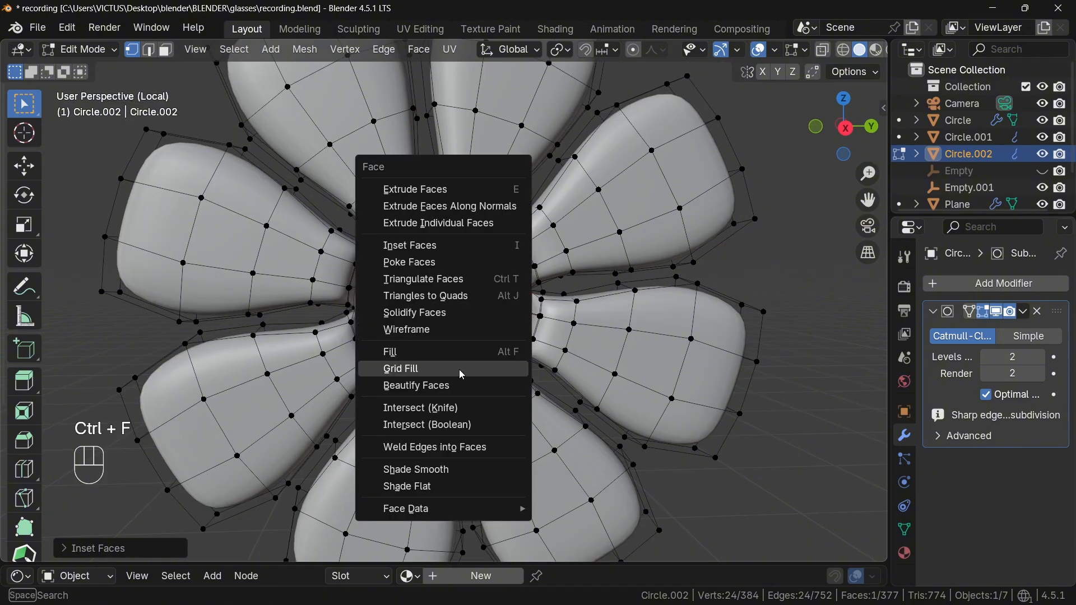
{"action": "left_click", "coordinate": [458, 368]}
{"action": "middle_click_drag", "start_coordinate": [459, 368], "coordinate": [511, 367]}
{"action": "key", "text": "Tab"}
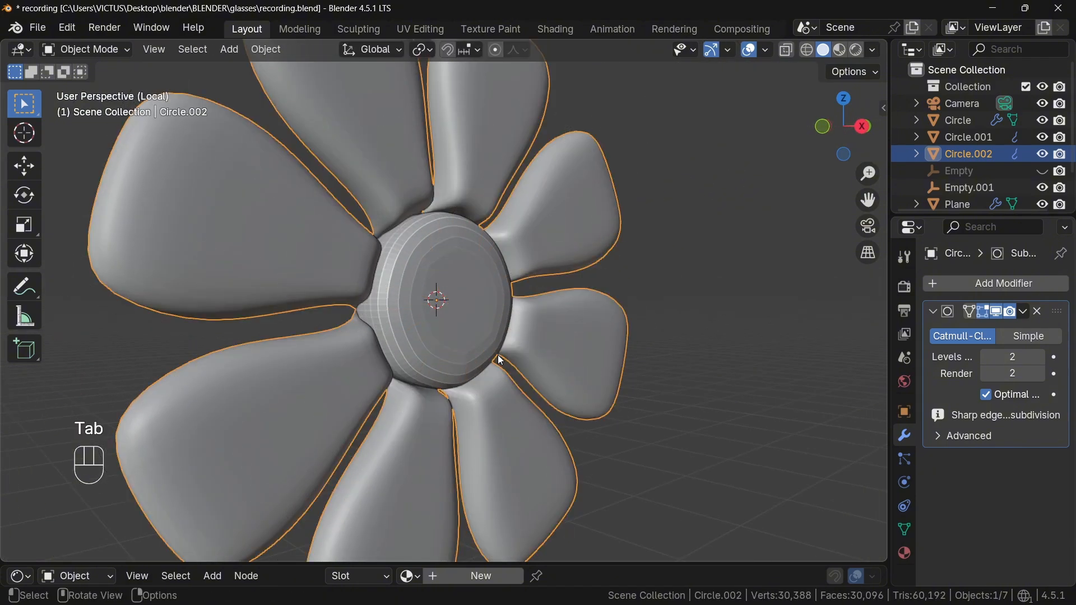
Return from local view to the full glasses scene and shade the whole flower smooth
{"action": "key", "text": "KP_Divide"}
{"action": "right_click", "coordinate": [454, 227]}
{"action": "left_click", "coordinate": [449, 230]}
{"action": "middle_click_drag", "start_coordinate": [449, 232], "coordinate": [428, 330]}
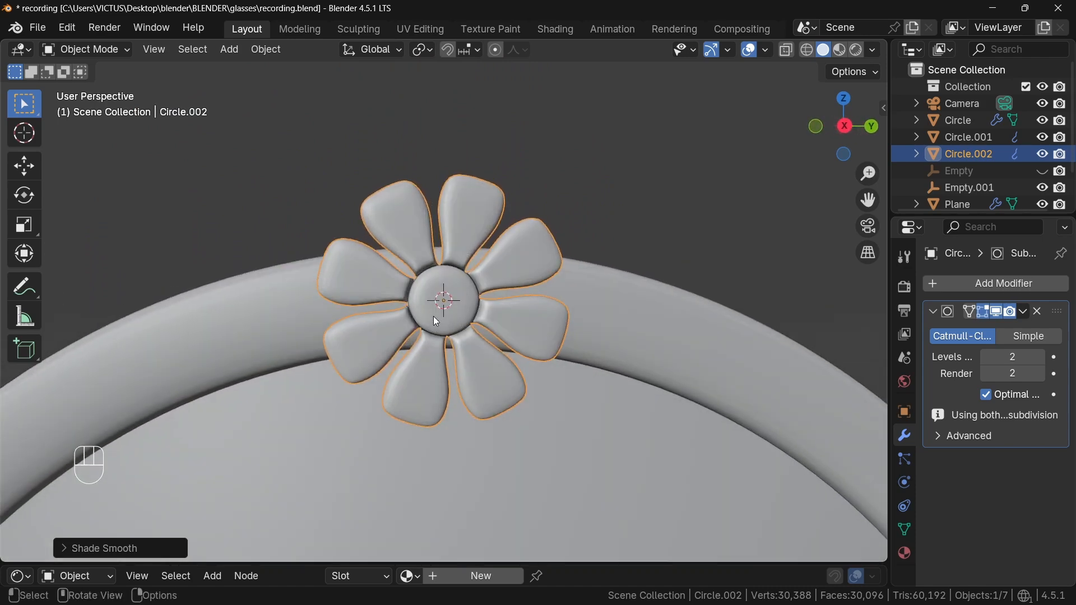
{"action": "scroll", "coordinate": [433, 317], "scroll_direction": "down", "scroll_amount": 4}
{"action": "scroll", "coordinate": [512, 319], "scroll_direction": "up", "scroll_amount": 1}
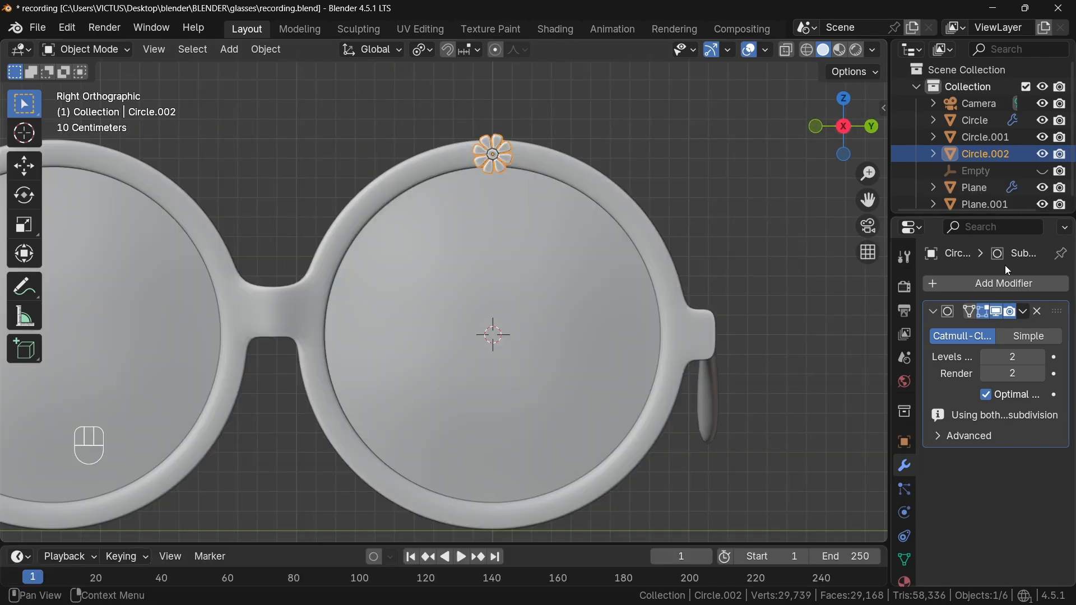
Add an Array modifier to the flower with Relative Offset turned off and Object Offset turned on
{"action": "left_click", "coordinate": [1004, 281]}
{"action": "mouse_move", "coordinate": [1011, 280]}
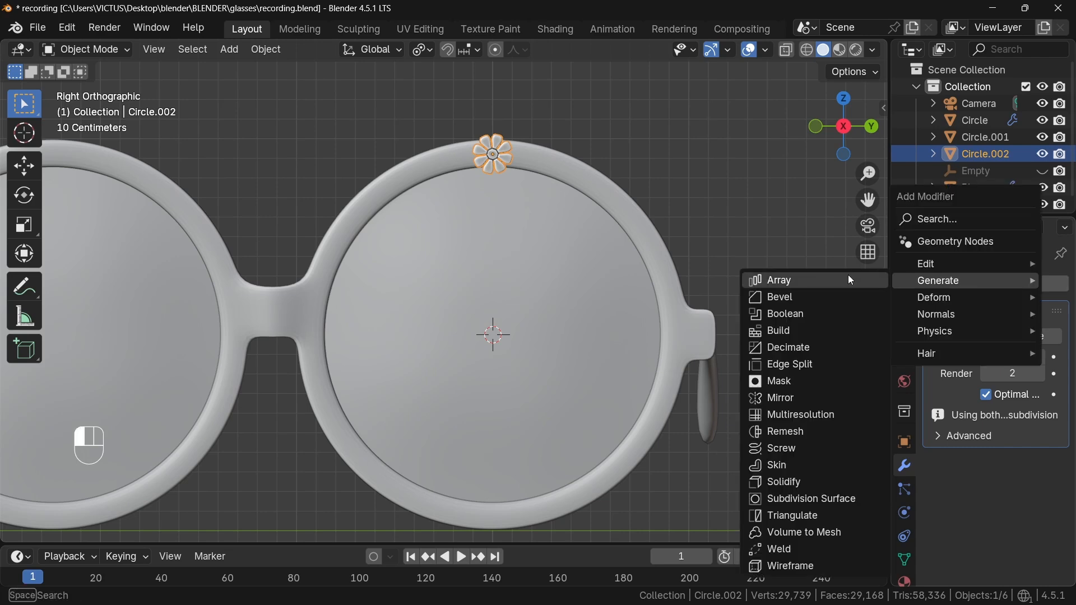
{"action": "left_click", "coordinate": [835, 278]}
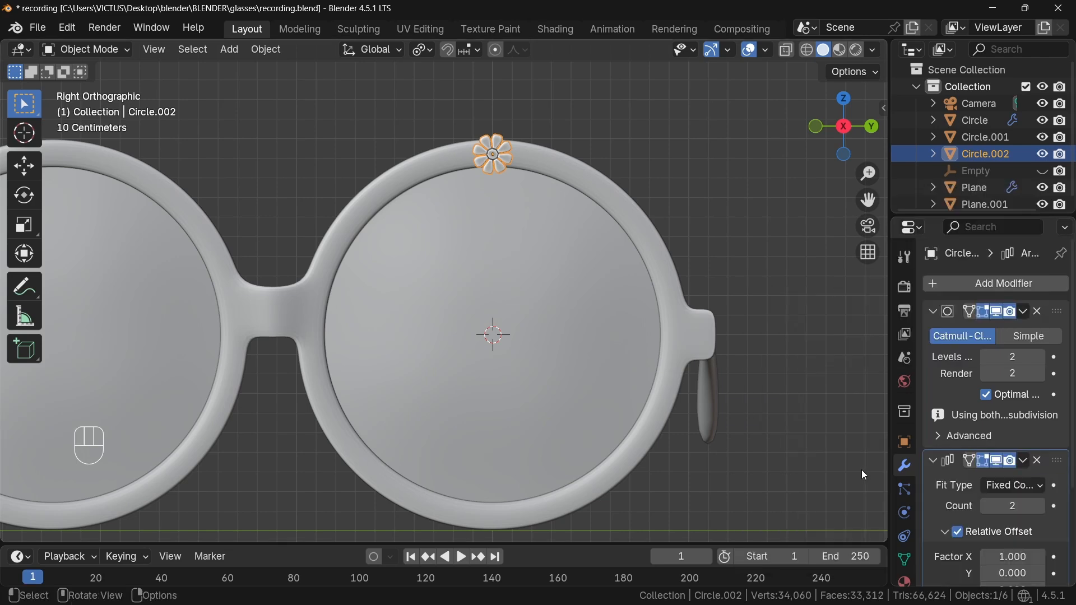
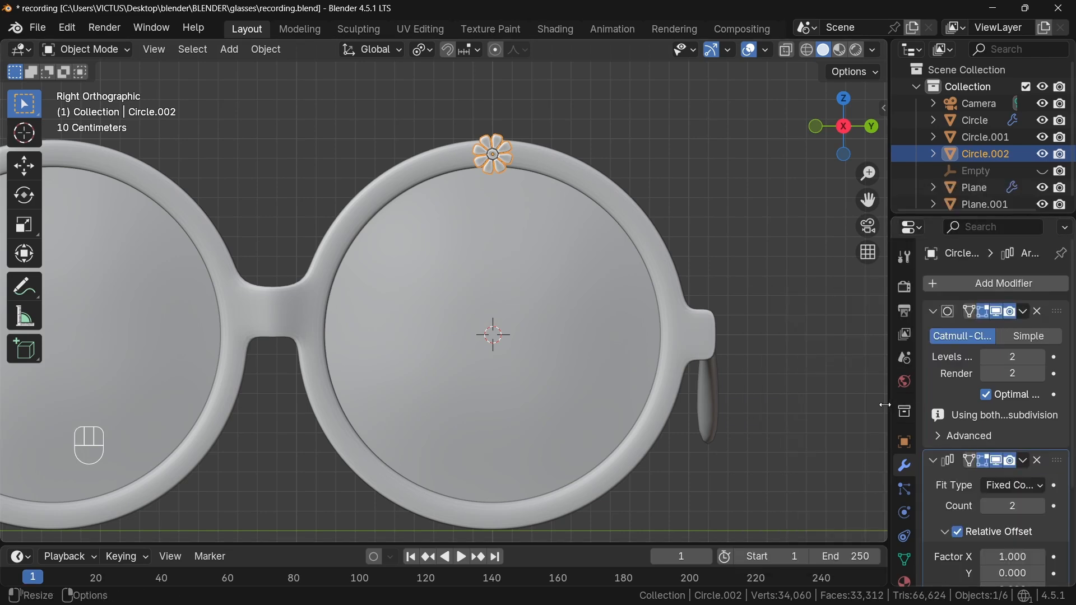
{"action": "scroll", "coordinate": [1005, 489], "scroll_direction": "down", "scroll_amount": 4}
{"action": "left_click", "coordinate": [960, 431]}
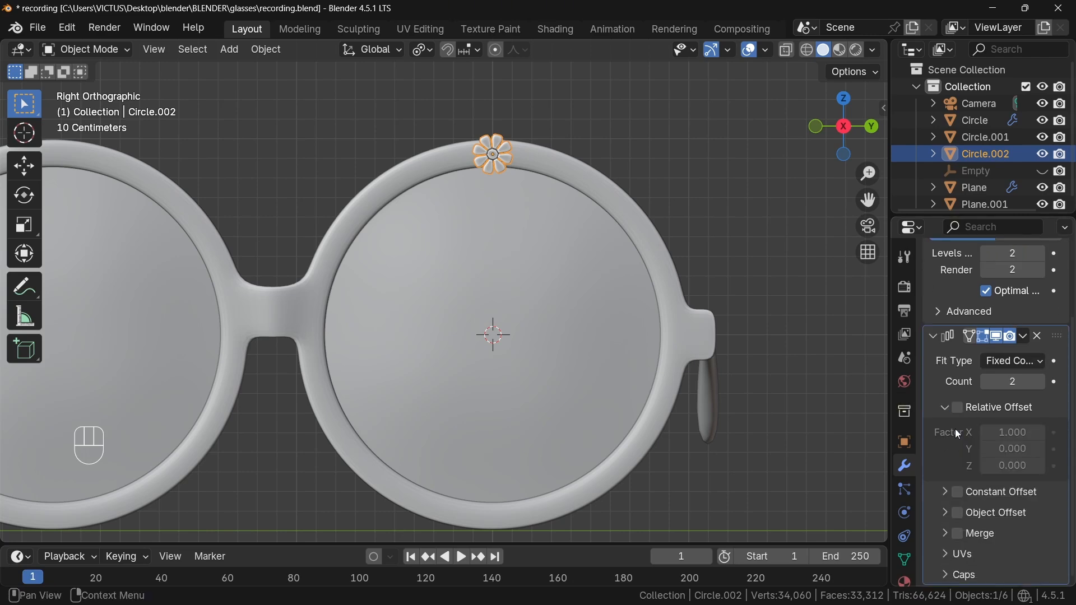
{"action": "left_click", "coordinate": [945, 513]}
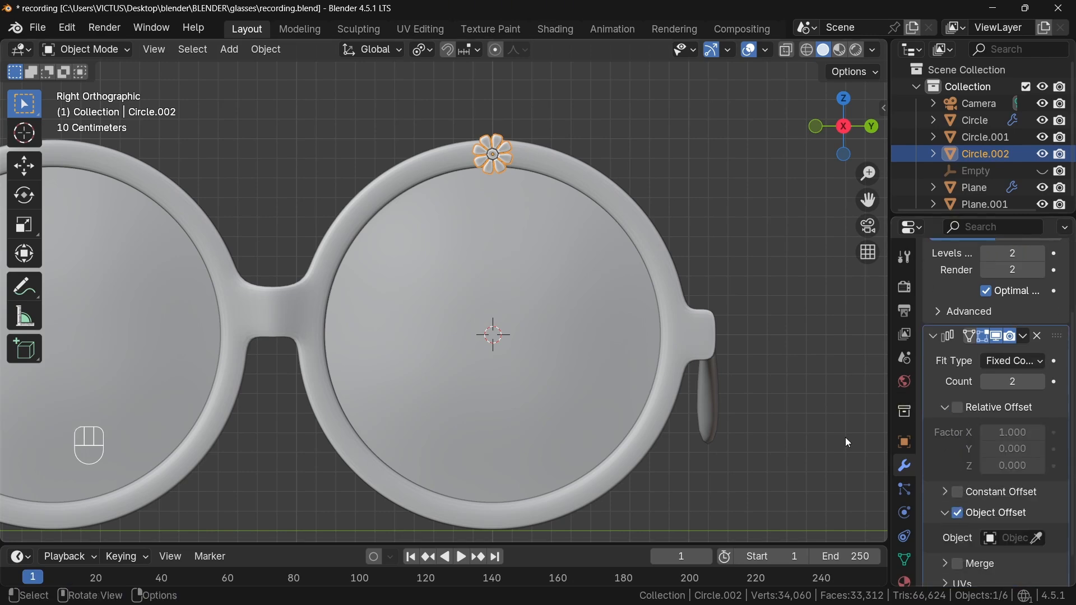
Add a Plain Axes empty at the lens centre and assign it as the flower array's offset object
{"action": "left_click", "coordinate": [230, 49]}
{"action": "mouse_move", "coordinate": [272, 250]}
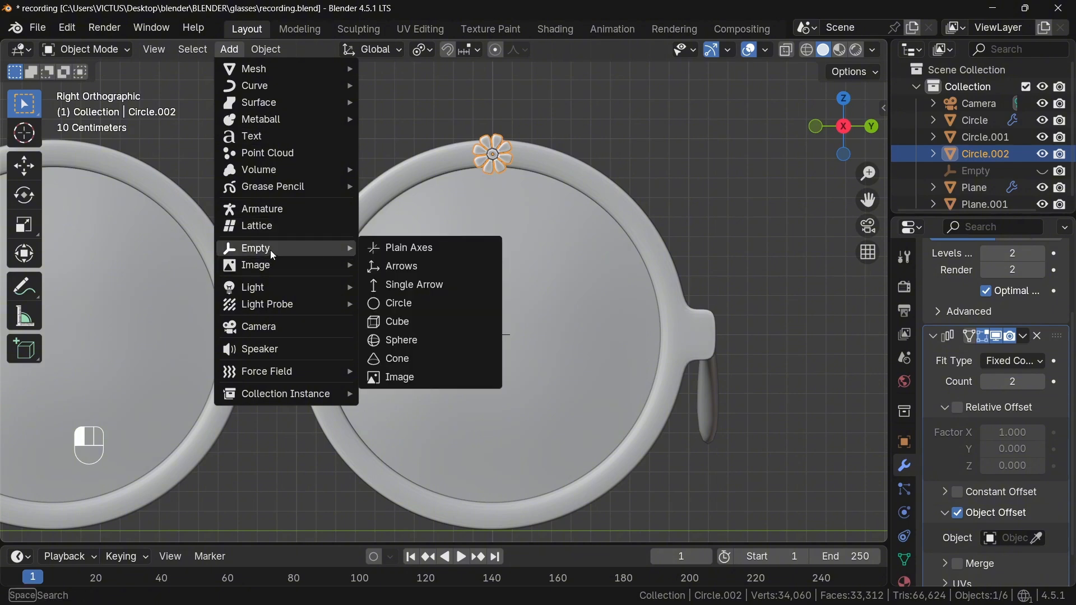
{"action": "left_click", "coordinate": [393, 248]}
{"action": "left_click", "coordinate": [483, 146]}
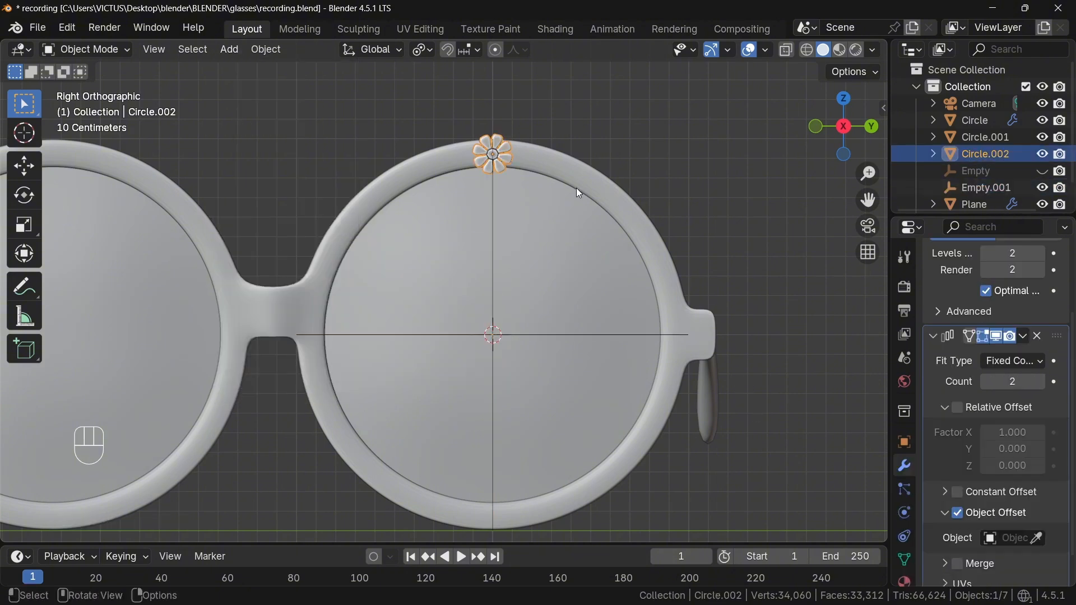
{"action": "left_click", "coordinate": [1037, 538]}
{"action": "left_click", "coordinate": [605, 328]}
{"action": "key", "text": "r"}
{"action": "key", "text": "x"}
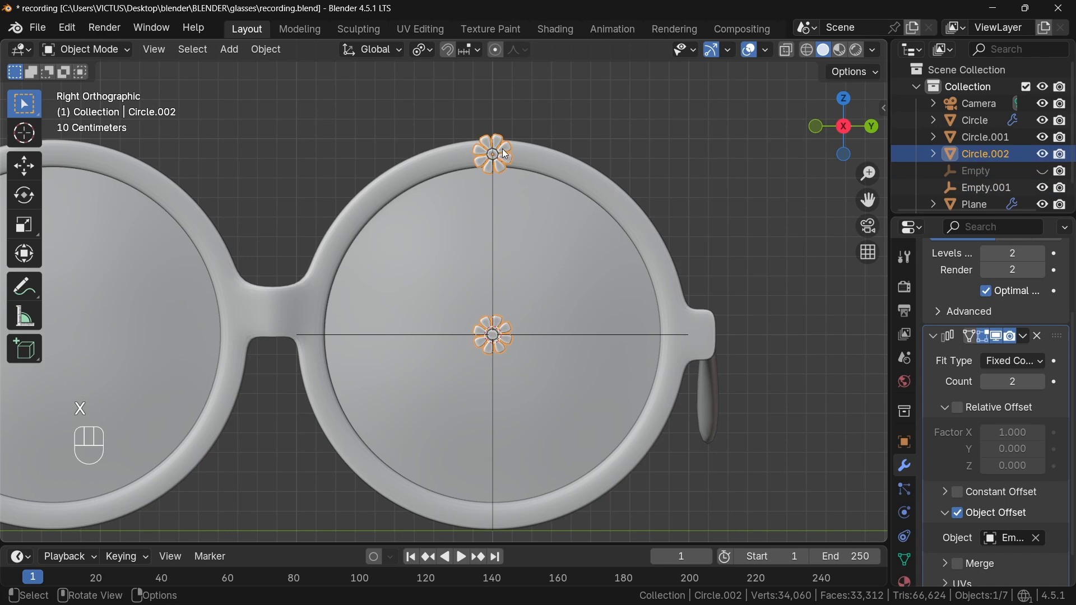
Set the flower's origin to the 3D cursor at the lens centre
{"action": "right_click", "coordinate": [502, 149]}
{"action": "mouse_move", "coordinate": [503, 150]}
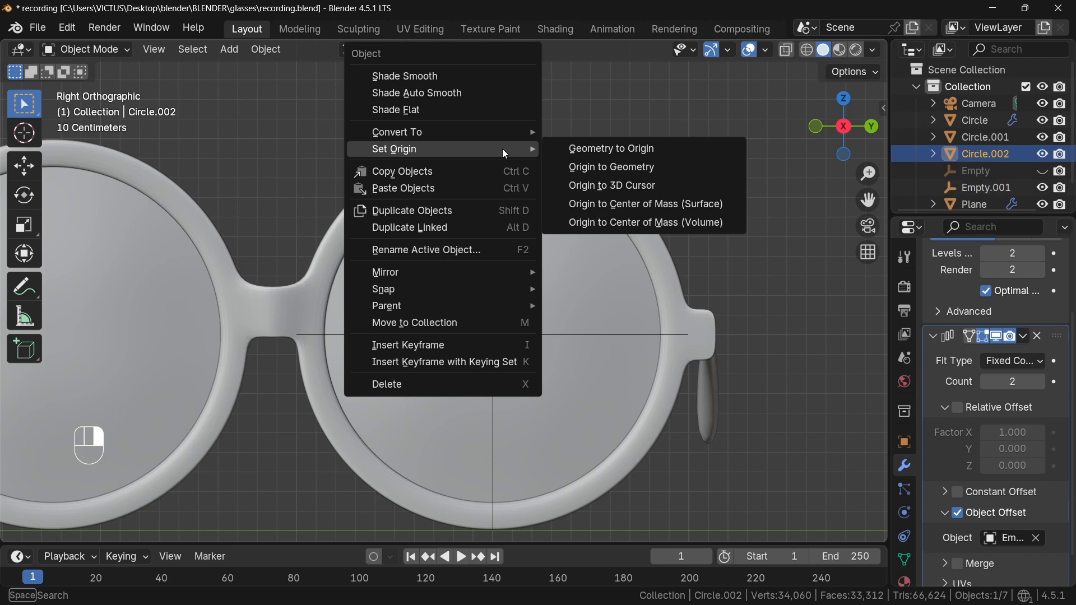
{"action": "left_click", "coordinate": [624, 191]}
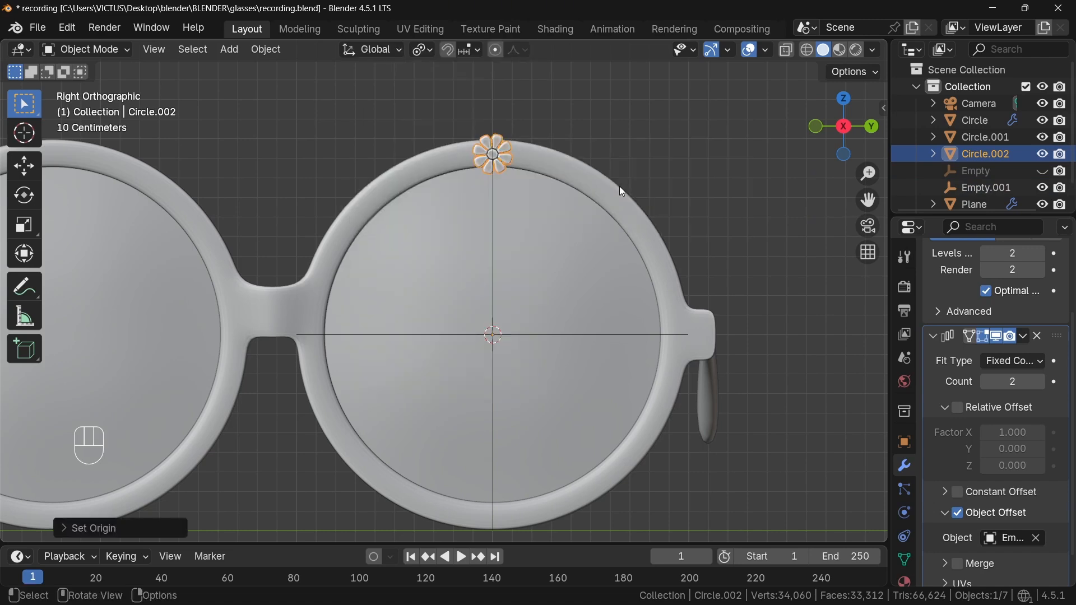
Set the flower array's count to 15
{"action": "scroll", "coordinate": [998, 337], "scroll_direction": "up", "scroll_amount": 3}
{"action": "left_click", "coordinate": [1011, 454]}
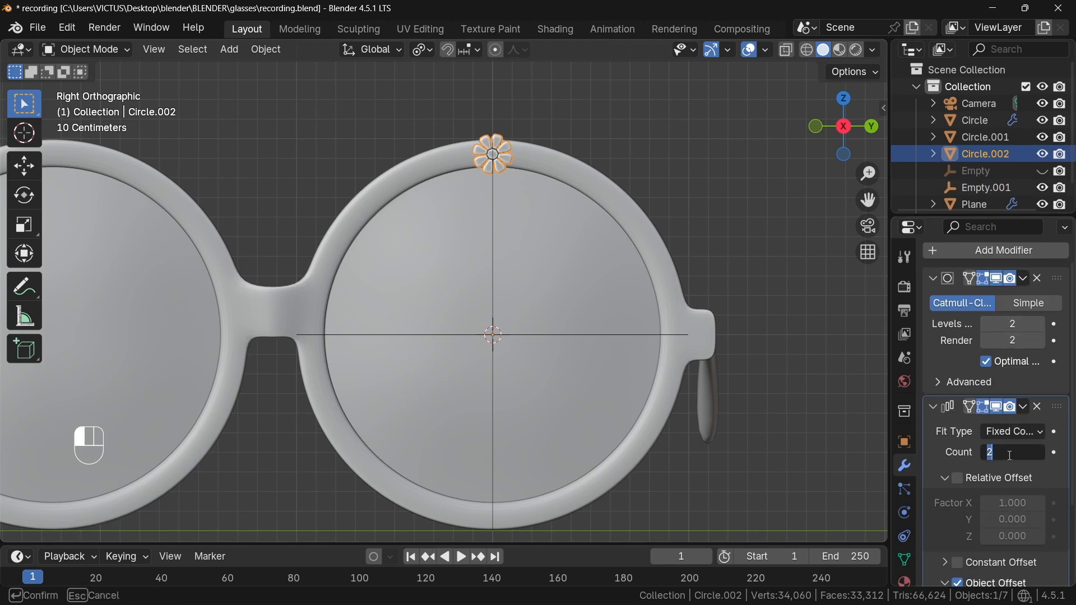
{"action": "type", "text": "15"}
{"action": "key", "text": "Return"}
Rotate the array's empty about -24° around the X axis to spread the flowers around the lens frame
{"action": "left_click", "coordinate": [657, 333]}
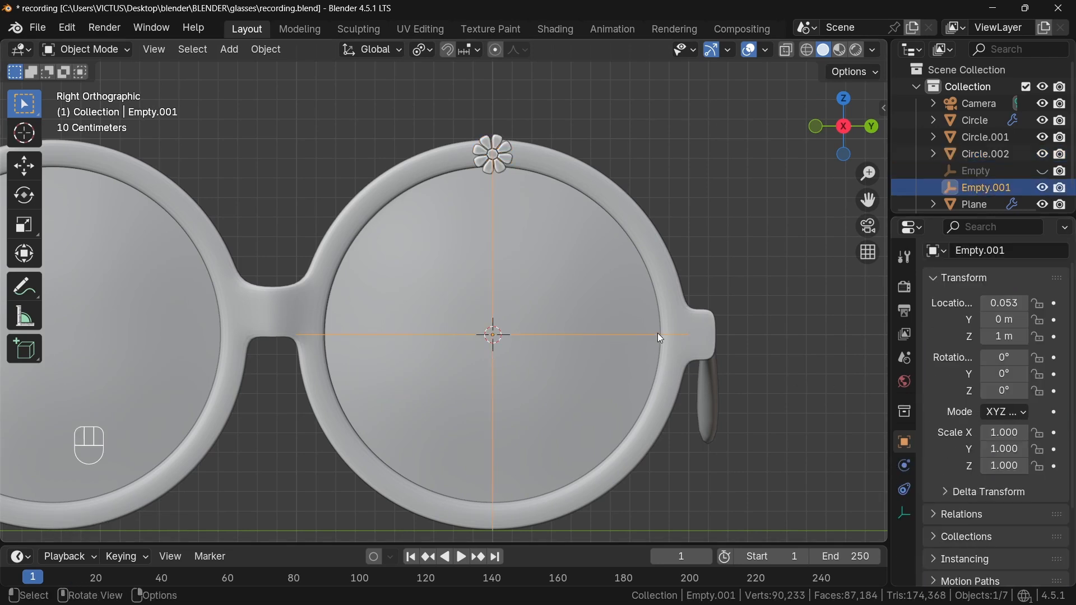
{"action": "key", "text": "r"}
{"action": "key", "text": "x"}
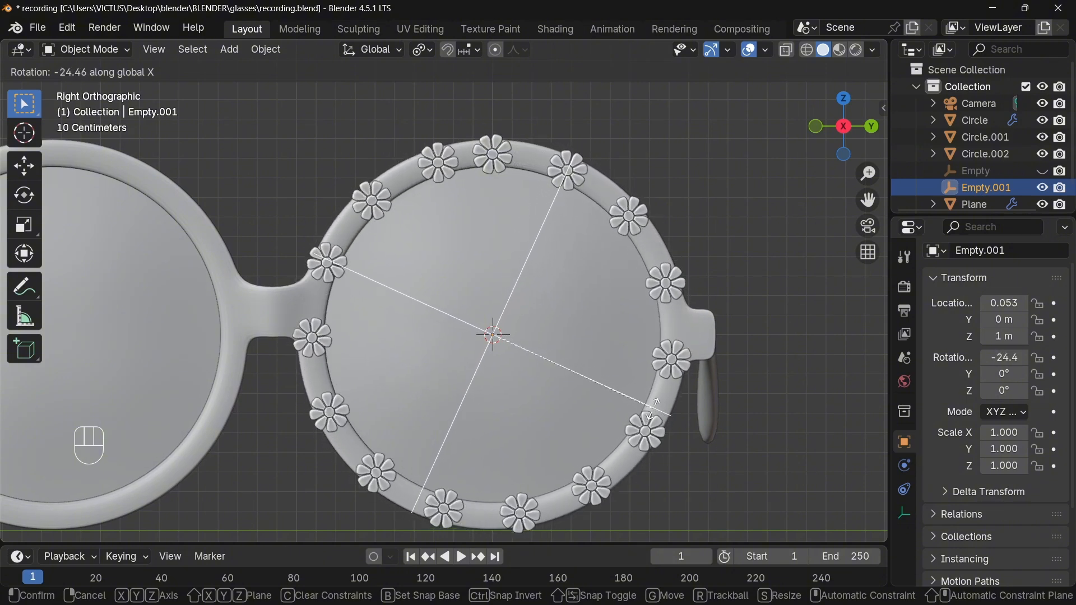
{"action": "left_click", "coordinate": [654, 408]}
{"action": "left_click", "coordinate": [504, 151]}
{"action": "key", "text": "s"}
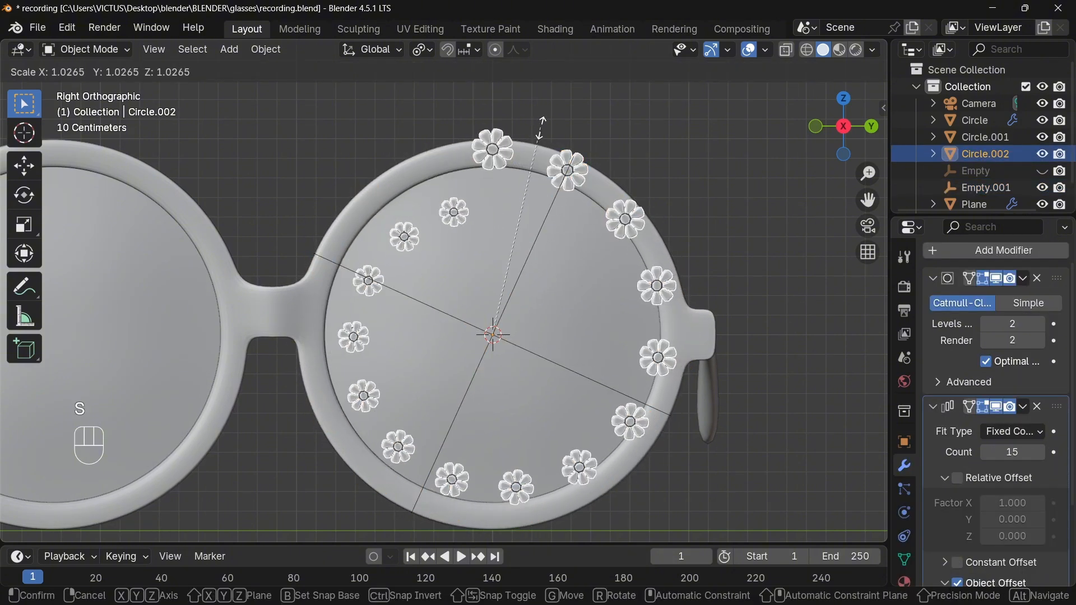
{"action": "left_click", "coordinate": [545, 129]}
Set the flower's origin to its geometry and scale the flower up by about 1.64
{"action": "right_click", "coordinate": [493, 153]}
{"action": "mouse_move", "coordinate": [504, 153]}
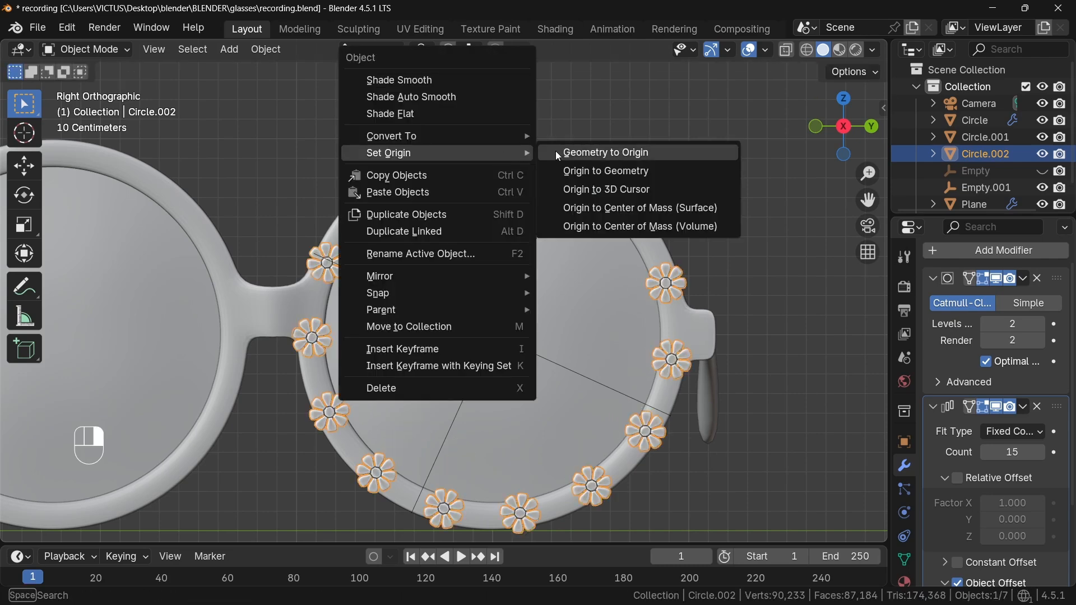
{"action": "left_click", "coordinate": [617, 173]}
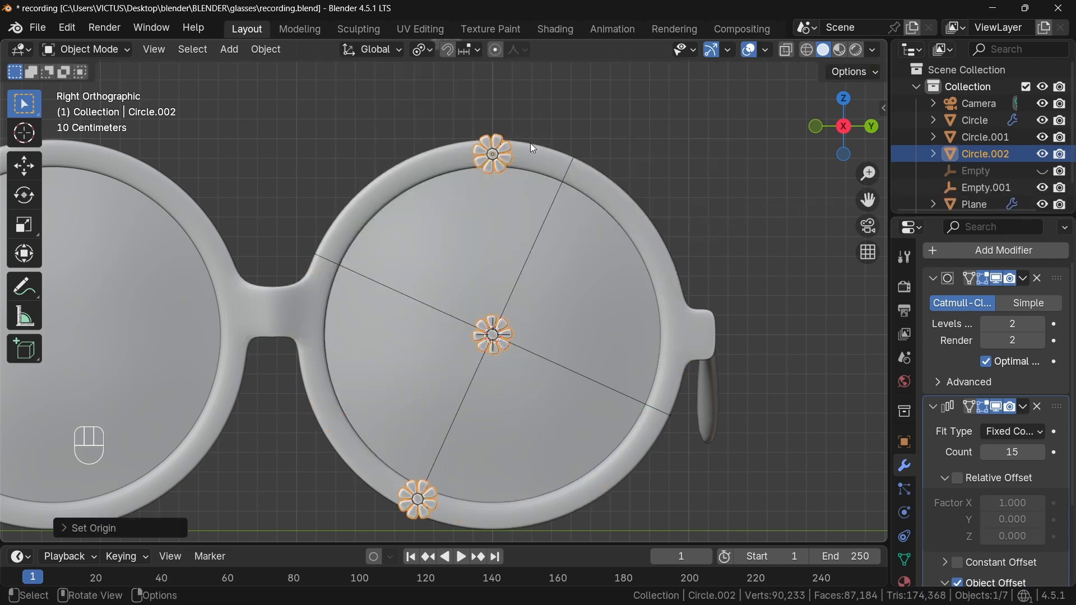
{"action": "key", "text": "s"}
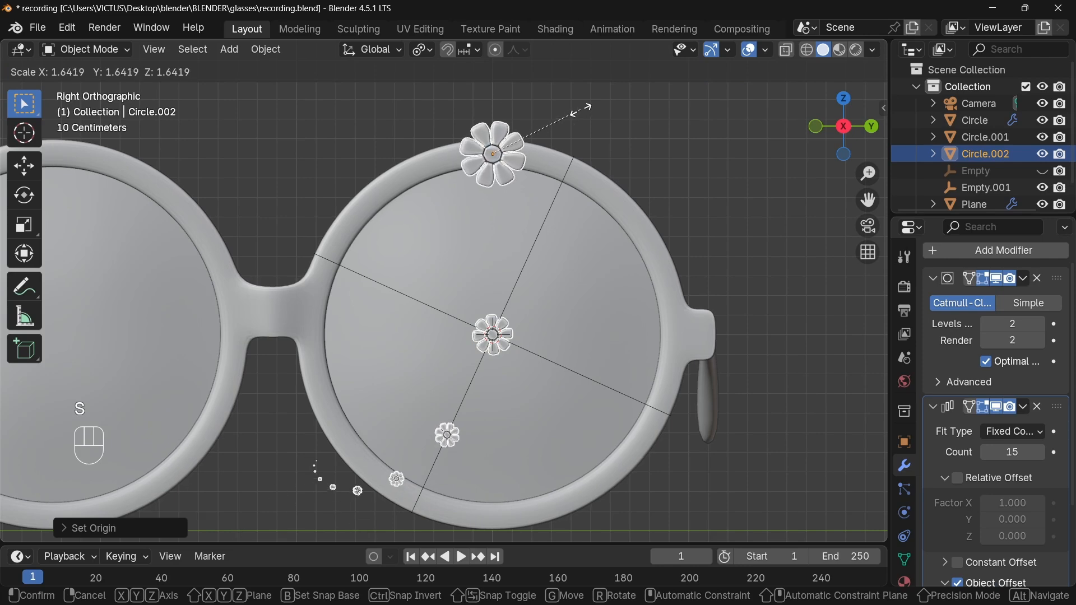
{"action": "left_click", "coordinate": [542, 173]}
Set the enlarged flower's origin back to the 3D cursor at the lens centre
{"action": "right_click", "coordinate": [506, 159]}
{"action": "mouse_move", "coordinate": [503, 156]}
{"action": "left_click", "coordinate": [604, 174]}
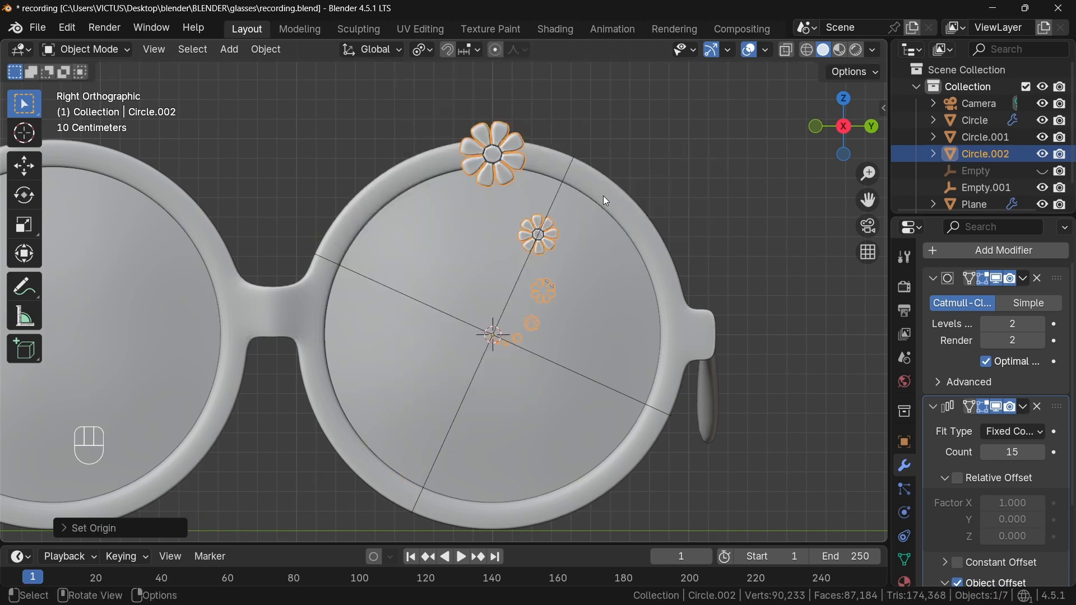
Reset the X rotation of the flower array's empty to 0°
{"action": "left_click", "coordinate": [562, 199]}
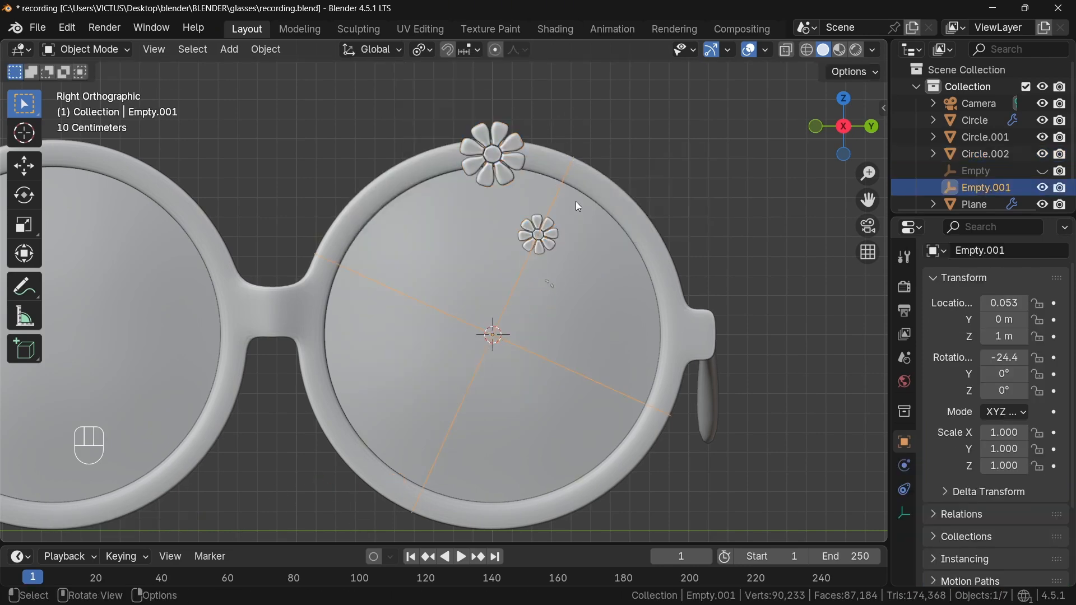
{"action": "double_click", "coordinate": [1003, 358]}
{"action": "type", "text": "0"}
{"action": "key", "text": "Return"}
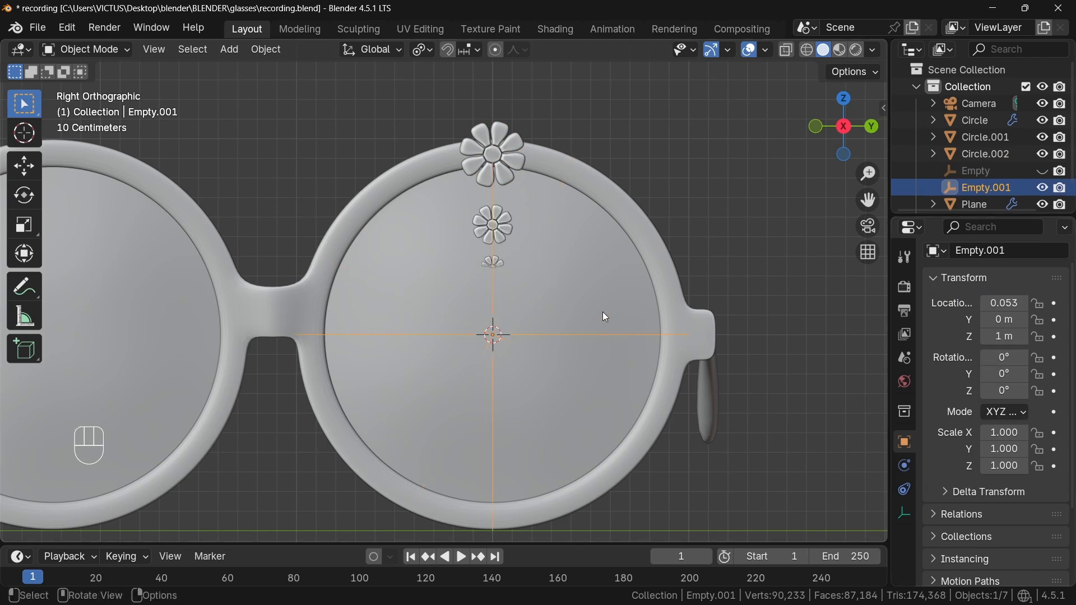
Apply the scale of the enlarged flower
{"action": "left_click", "coordinate": [510, 157]}
{"action": "key", "text": "ctrl+a"}
{"action": "left_click", "coordinate": [509, 157]}
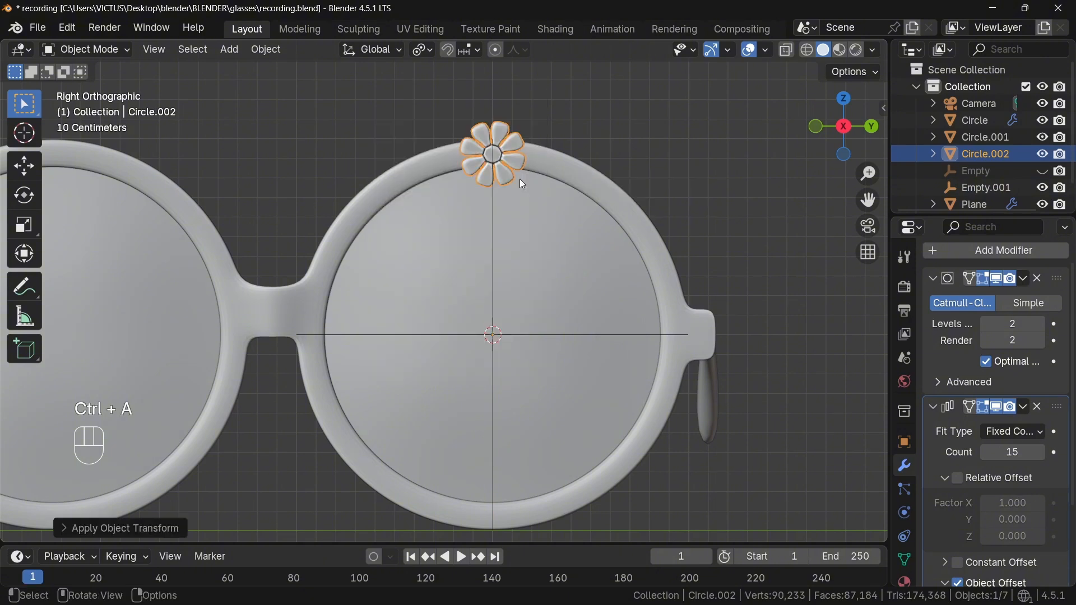
Set the X rotation of the array's empty to 24° so the flowers ring the lens frame evenly
{"action": "left_click", "coordinate": [567, 335]}
{"action": "key", "text": "r"}
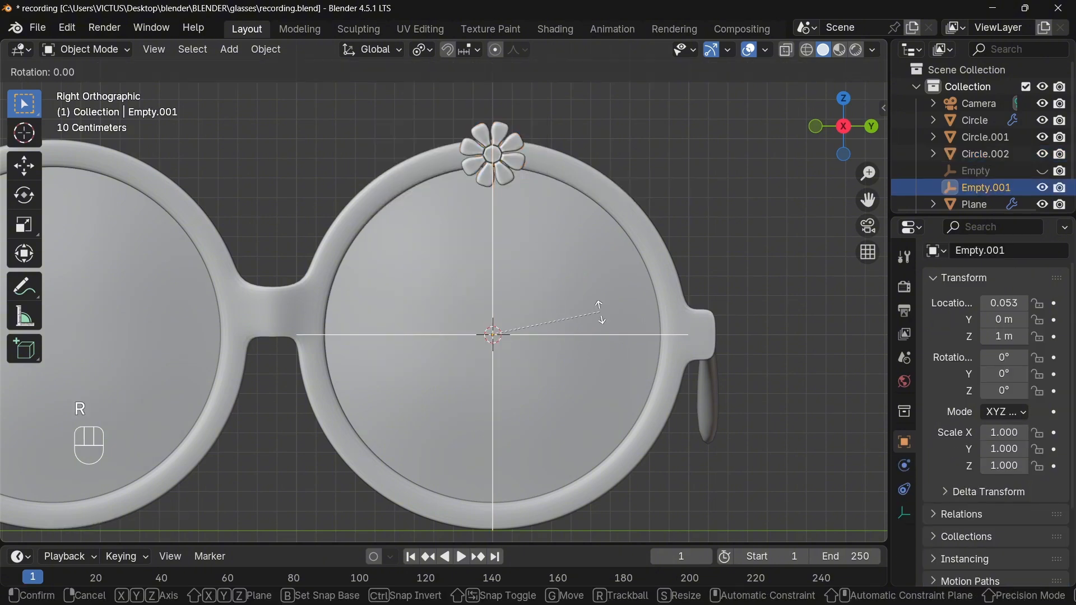
{"action": "key", "text": "x"}
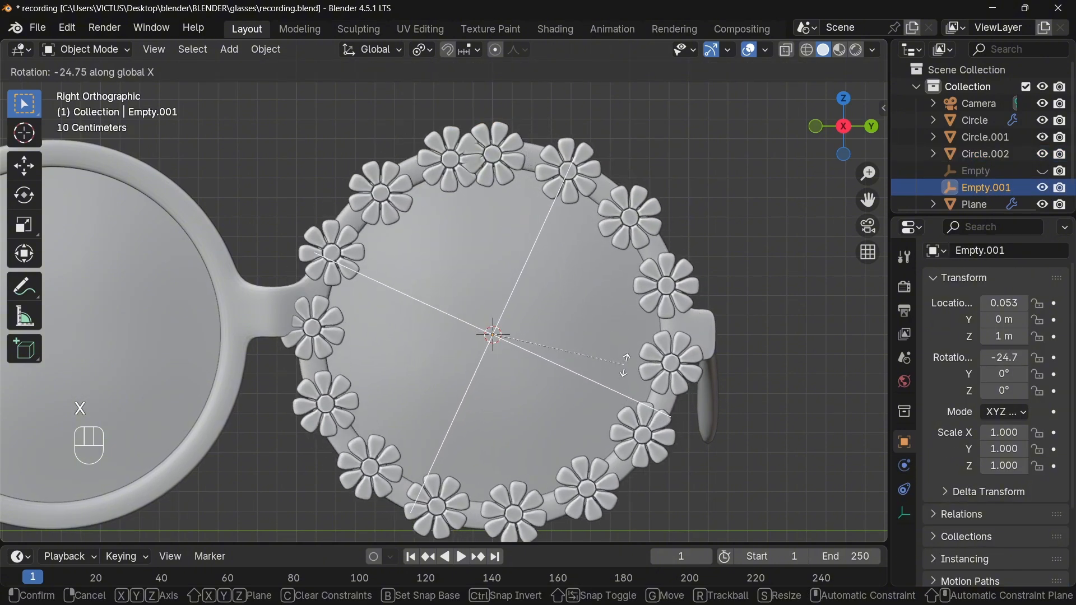
{"action": "left_click", "coordinate": [627, 363]}
{"action": "left_click", "coordinate": [1004, 357]}
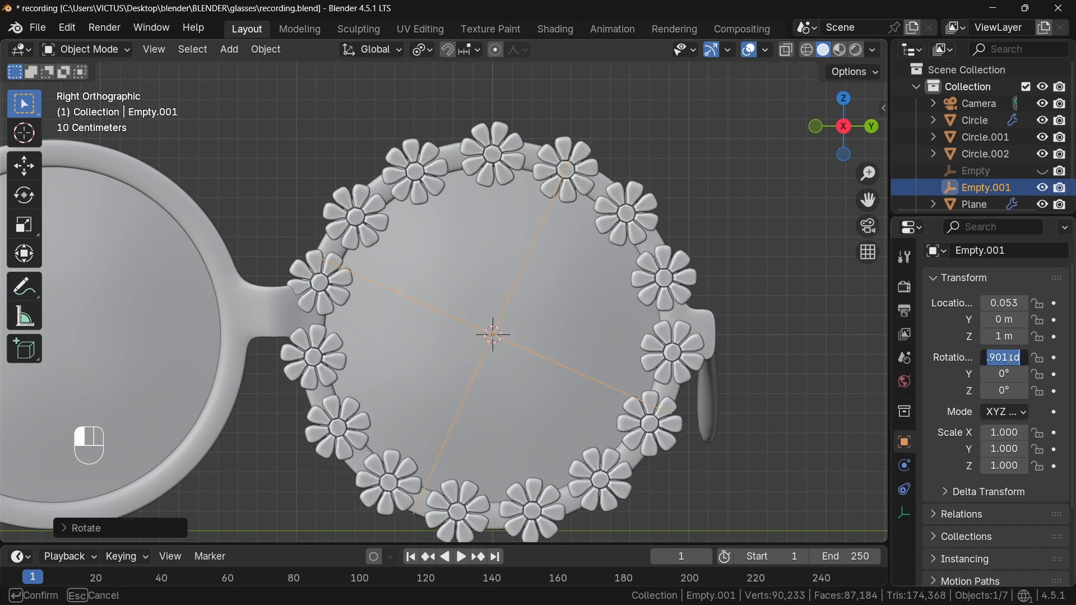
{"action": "type", "text": "24"}
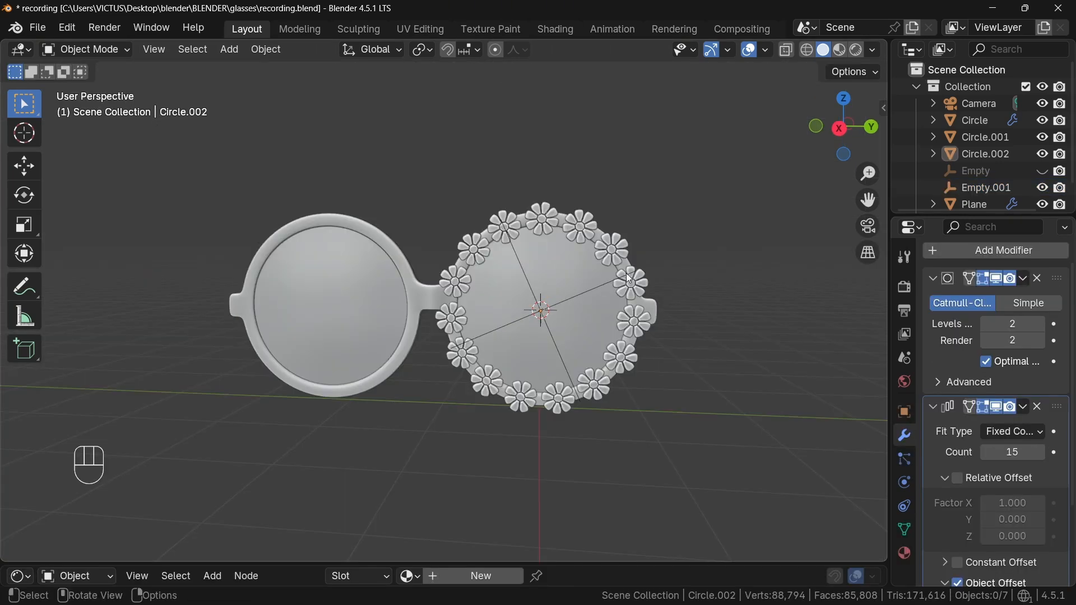
Add a Mirror modifier to the flower array and set its mirror axis to Y only
{"action": "left_click", "coordinate": [627, 277]}
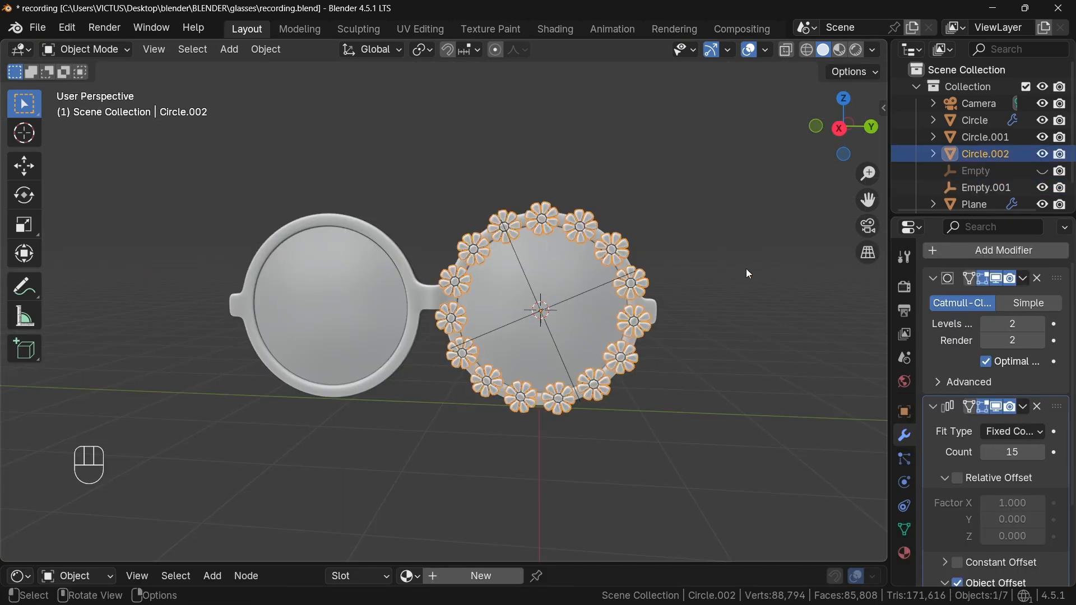
{"action": "left_click", "coordinate": [980, 251]}
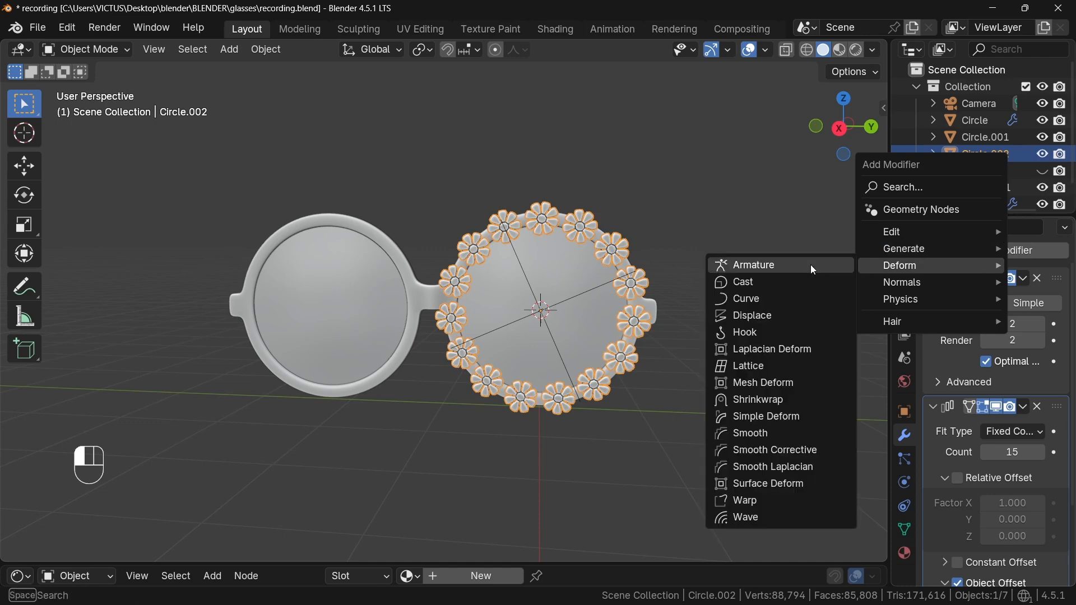
{"action": "mouse_move", "coordinate": [882, 257]}
{"action": "left_click", "coordinate": [745, 366]}
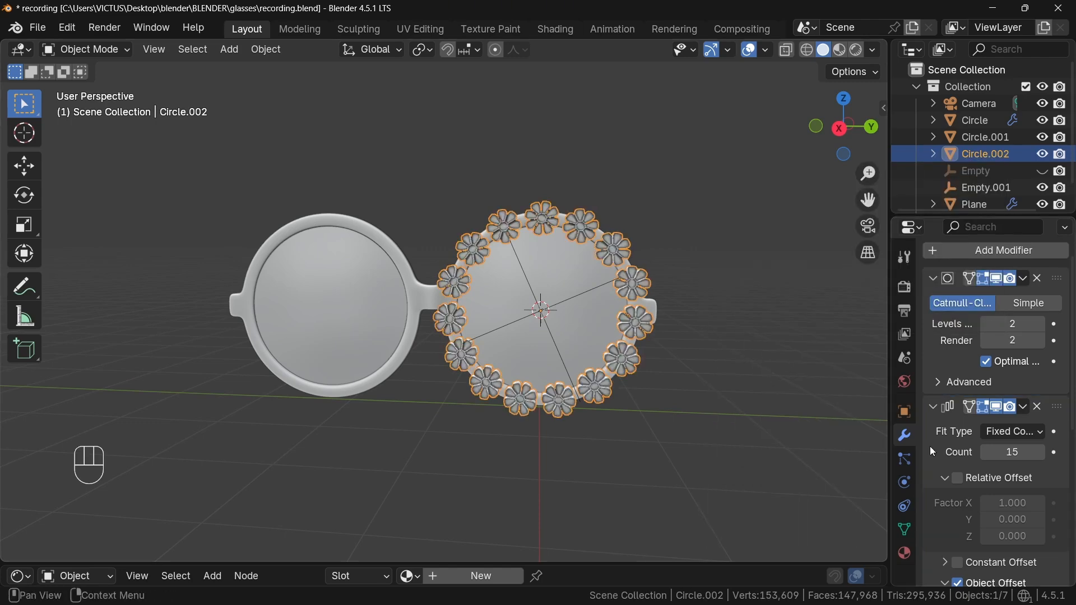
{"action": "scroll", "coordinate": [993, 418], "scroll_direction": "down", "scroll_amount": 5}
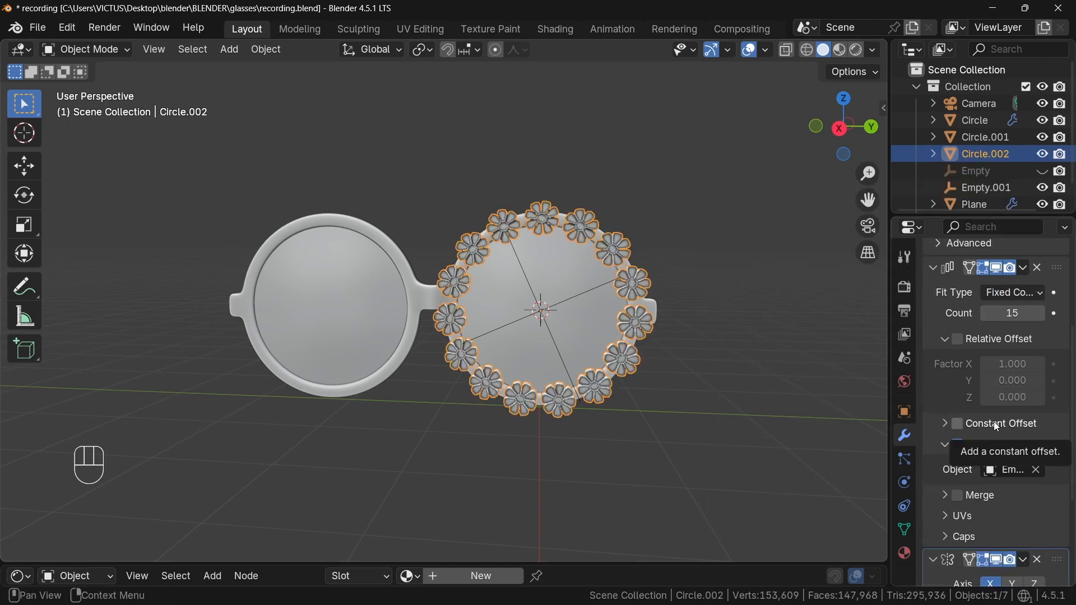
{"action": "scroll", "coordinate": [993, 422], "scroll_direction": "down", "scroll_amount": 5}
{"action": "scroll", "coordinate": [996, 425], "scroll_direction": "down", "scroll_amount": 1}
{"action": "left_click", "coordinate": [1013, 432]}
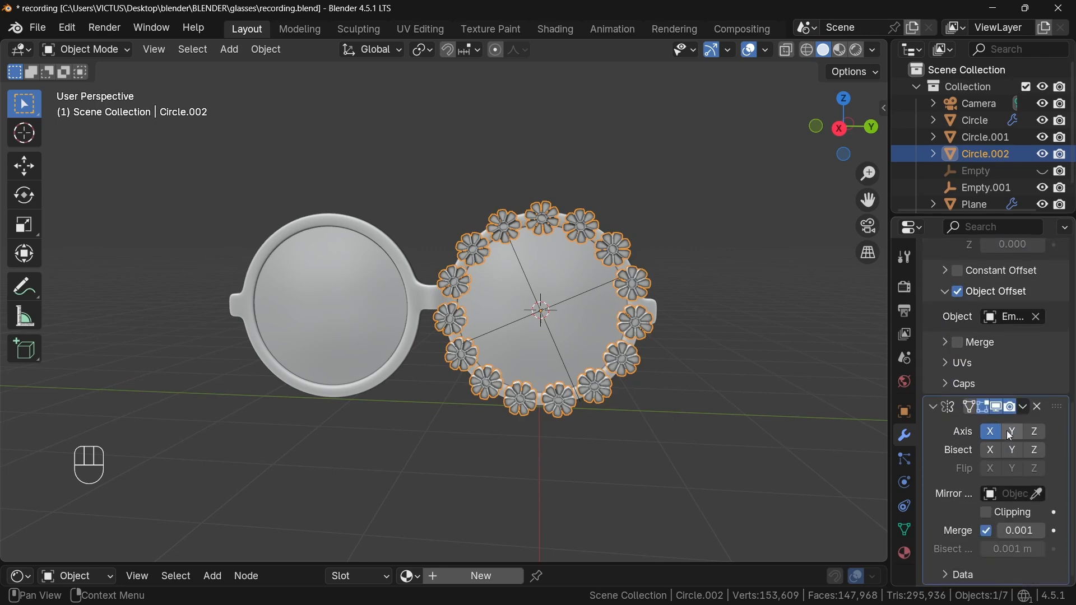
{"action": "left_click", "coordinate": [991, 434]}
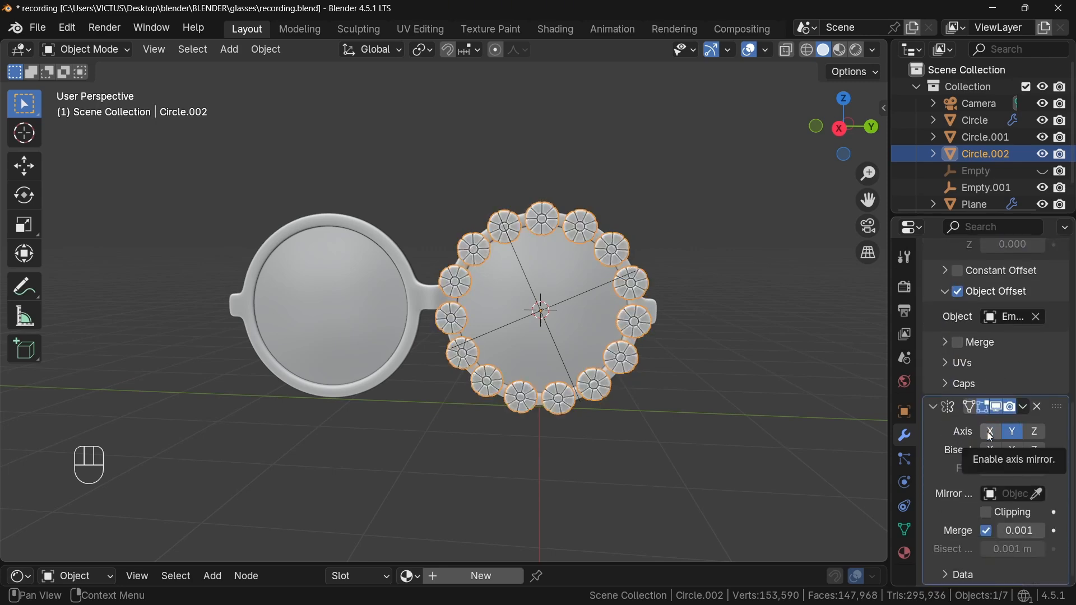
Unhide the empty at the bridge to use as the flowers' mirror object, and hide both empties
{"action": "left_click", "coordinate": [1042, 171]}
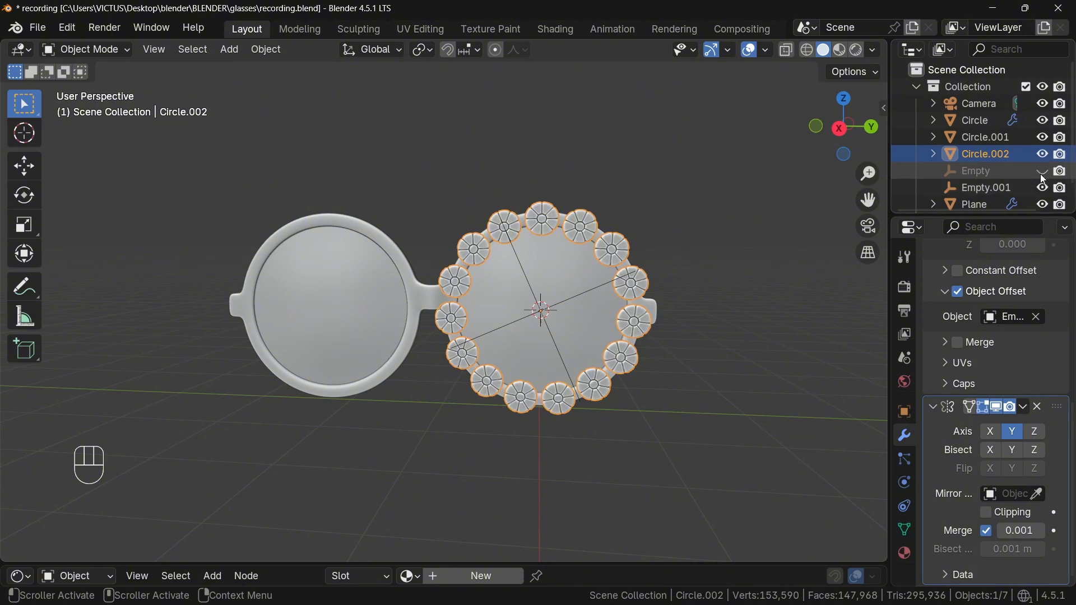
{"action": "left_click", "coordinate": [1037, 493]}
{"action": "left_click", "coordinate": [433, 224]}
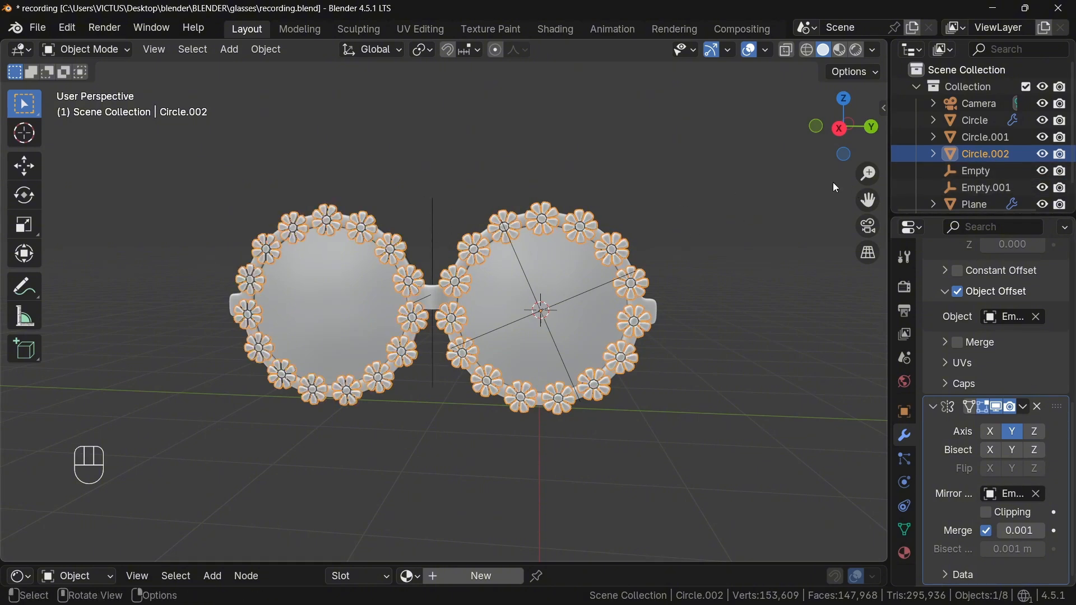
{"action": "left_click_drag", "start_coordinate": [1043, 171], "coordinate": [1042, 188]}
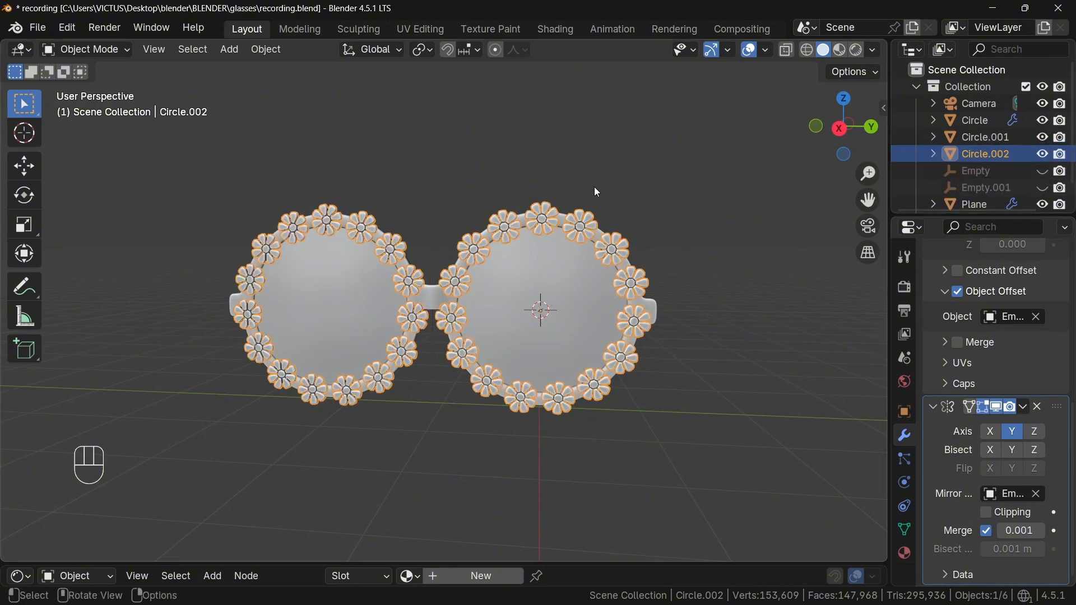
{"action": "left_click", "coordinate": [595, 180]}
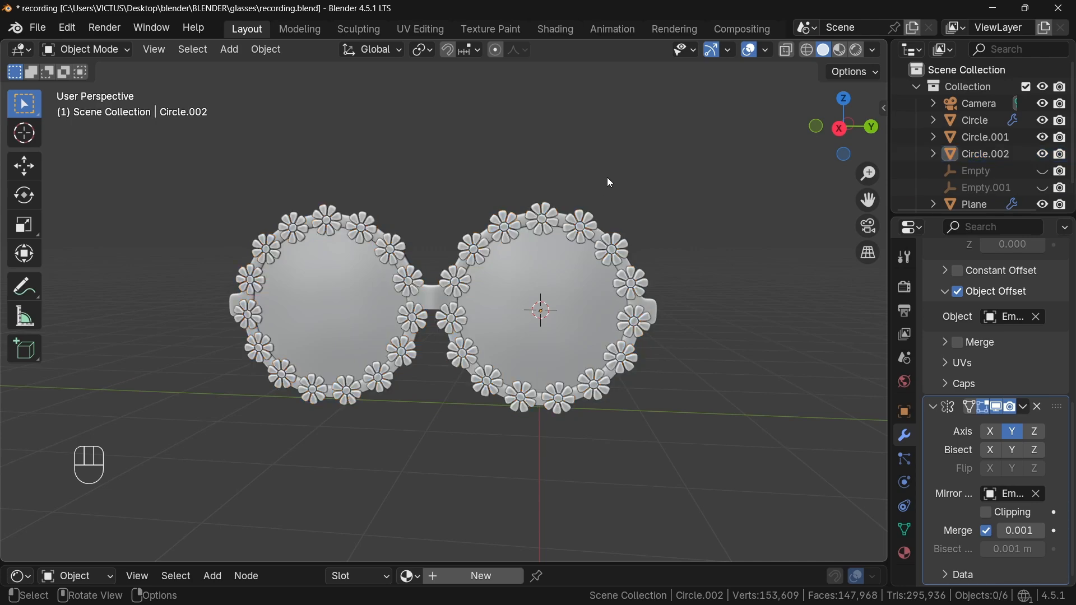
Snap the 3D cursor to a vertex on the bridge of the glasses frame
{"action": "middle_click_drag", "start_coordinate": [633, 245], "coordinate": [538, 292]}
{"action": "left_click", "coordinate": [422, 300]}
{"action": "key", "text": "Tab"}
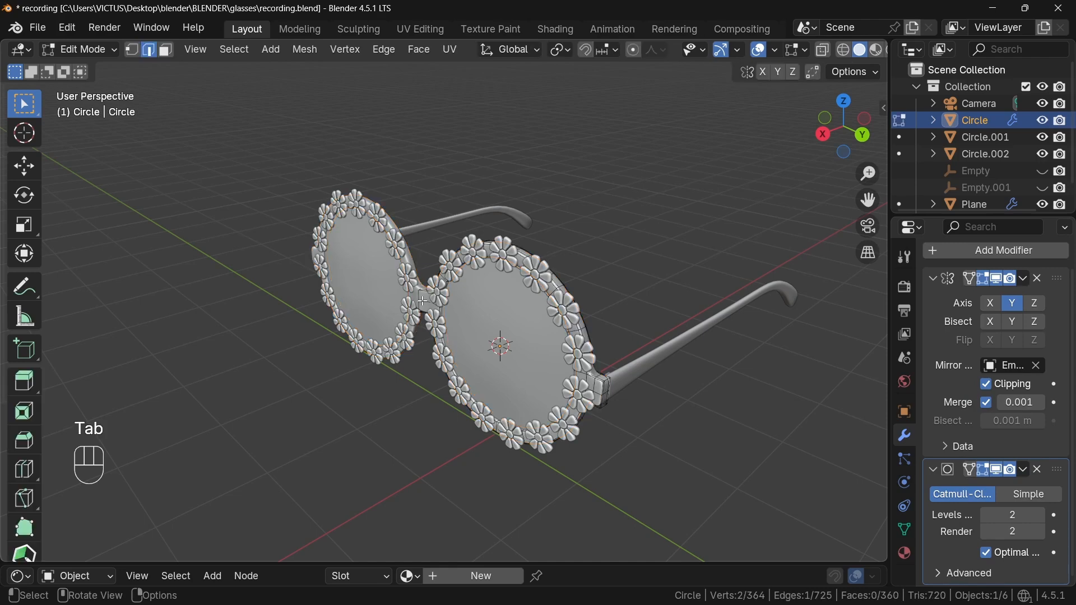
{"action": "key", "text": "1"}
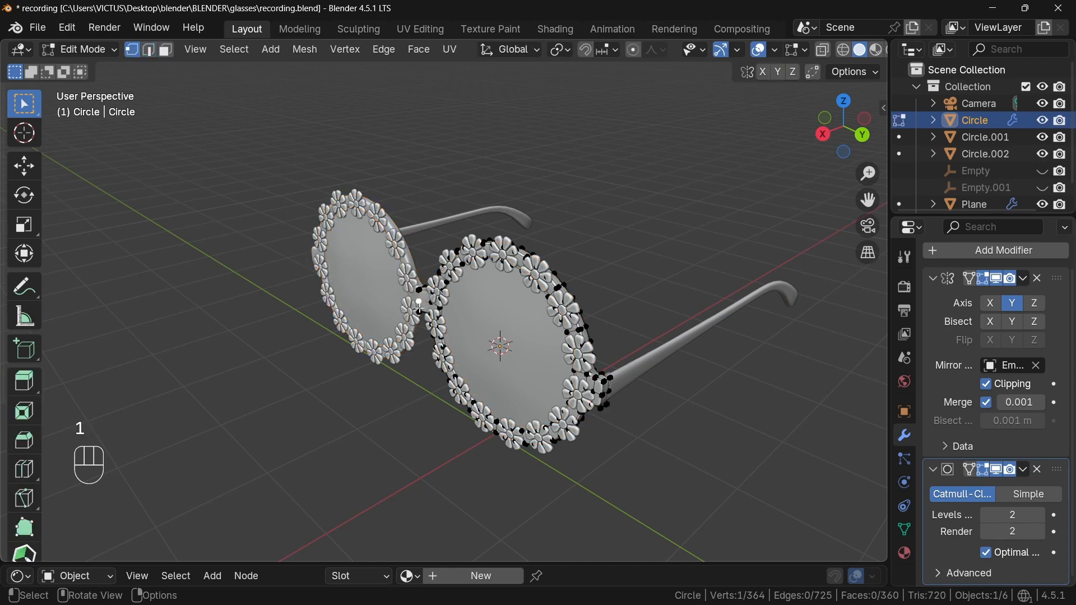
{"action": "key", "text": "shift+s"}
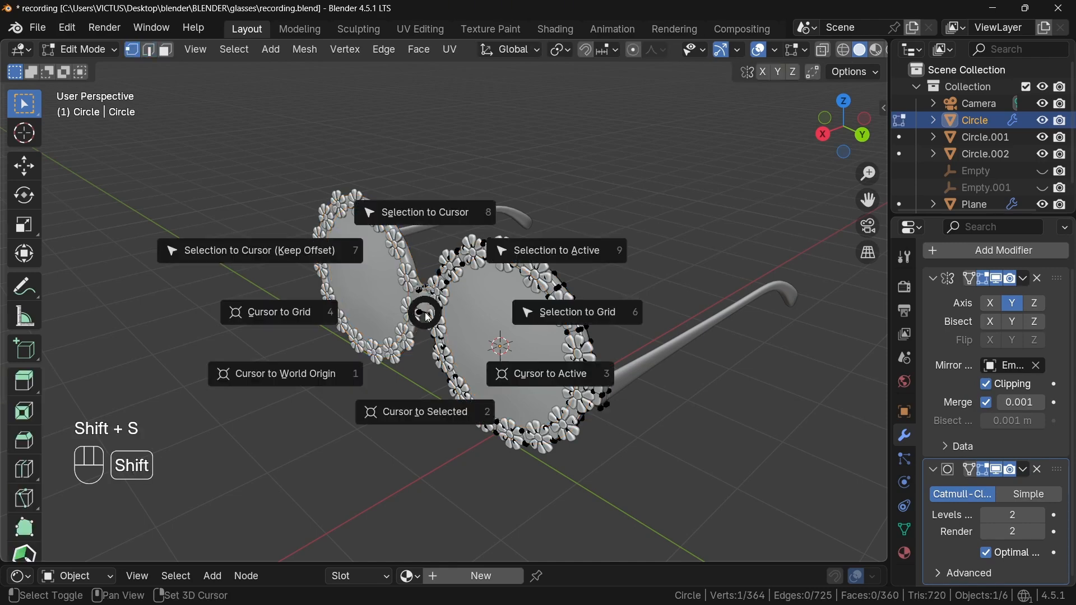
{"action": "left_click", "coordinate": [441, 402]}
{"action": "key", "text": "Tab"}
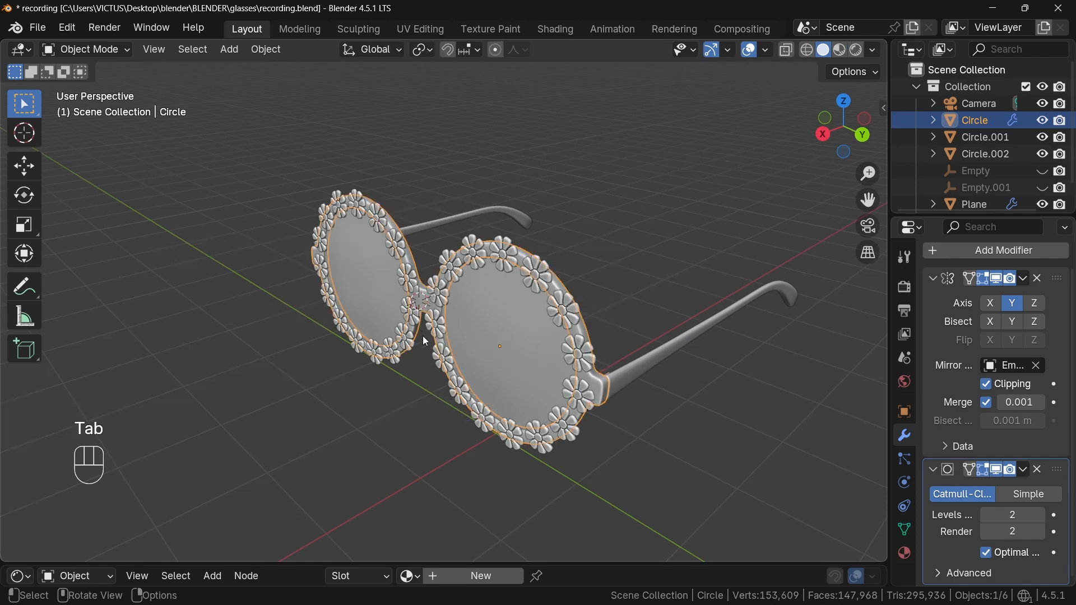
Add a Plain Axes empty at the bridge and scale it up to about 1.8
{"action": "left_click", "coordinate": [229, 49]}
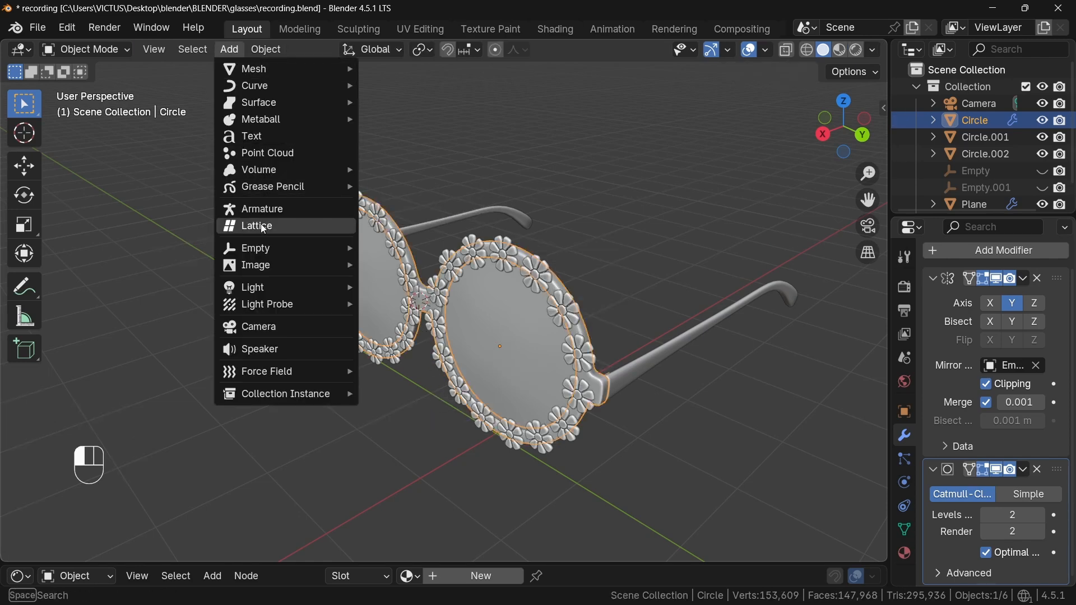
{"action": "mouse_move", "coordinate": [267, 250]}
{"action": "left_click", "coordinate": [395, 253]}
{"action": "key", "text": "s"}
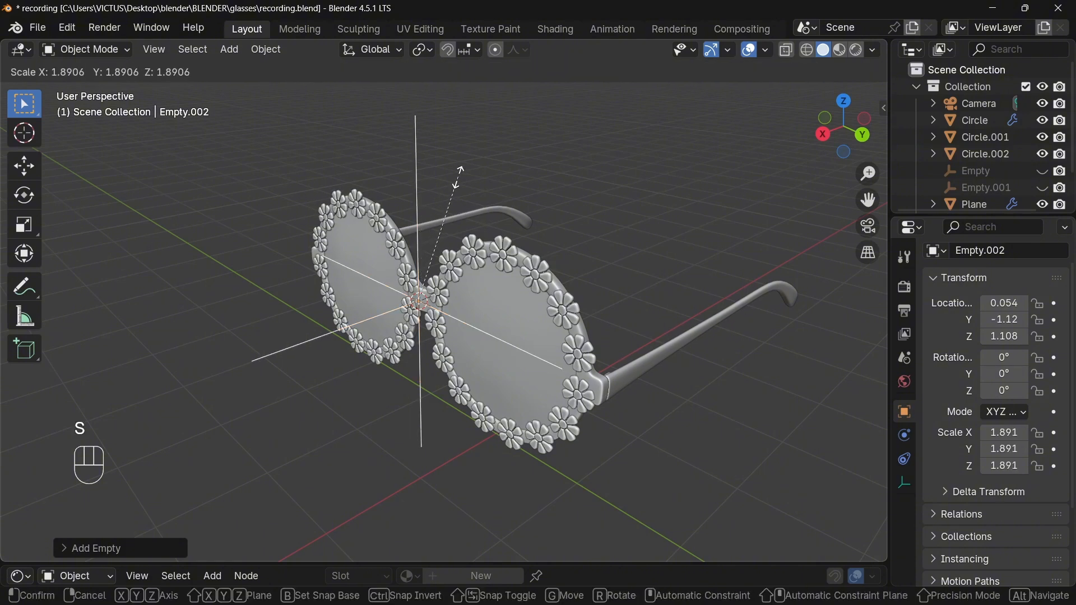
{"action": "left_click", "coordinate": [455, 186]}
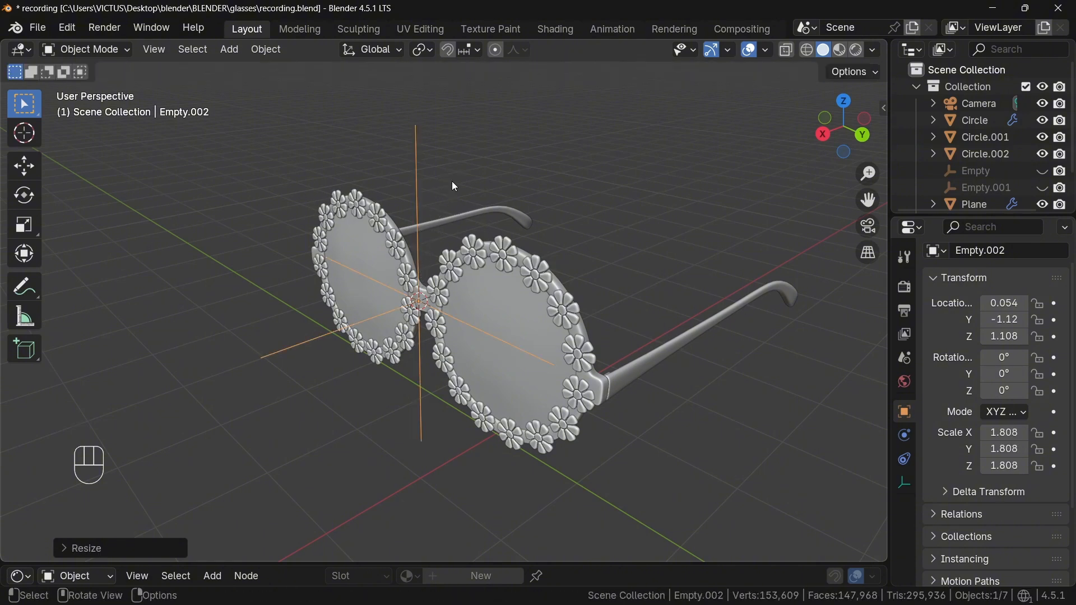
Parent all visible objects to the new bridge empty with Object (Keep Transform)
{"action": "key", "text": "a"}
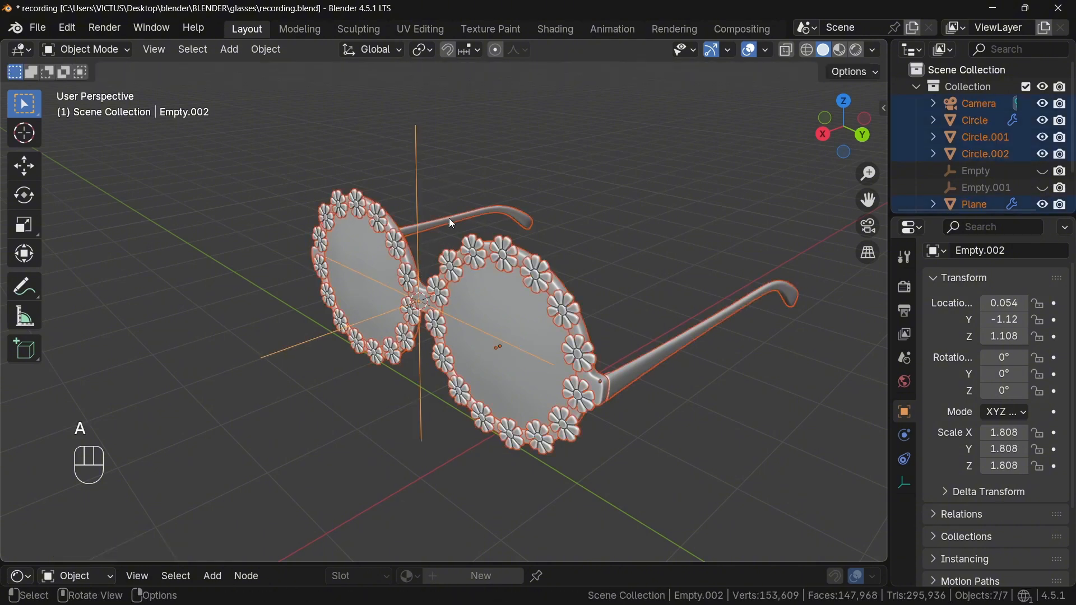
{"action": "key", "text": "ctrl"}
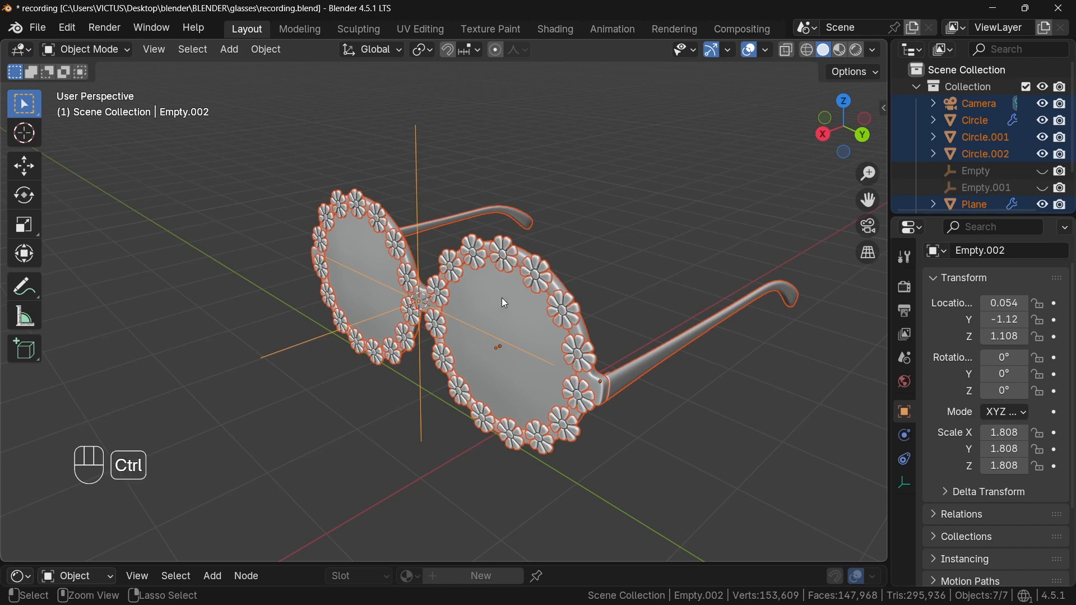
{"action": "key", "text": "ctrl+p"}
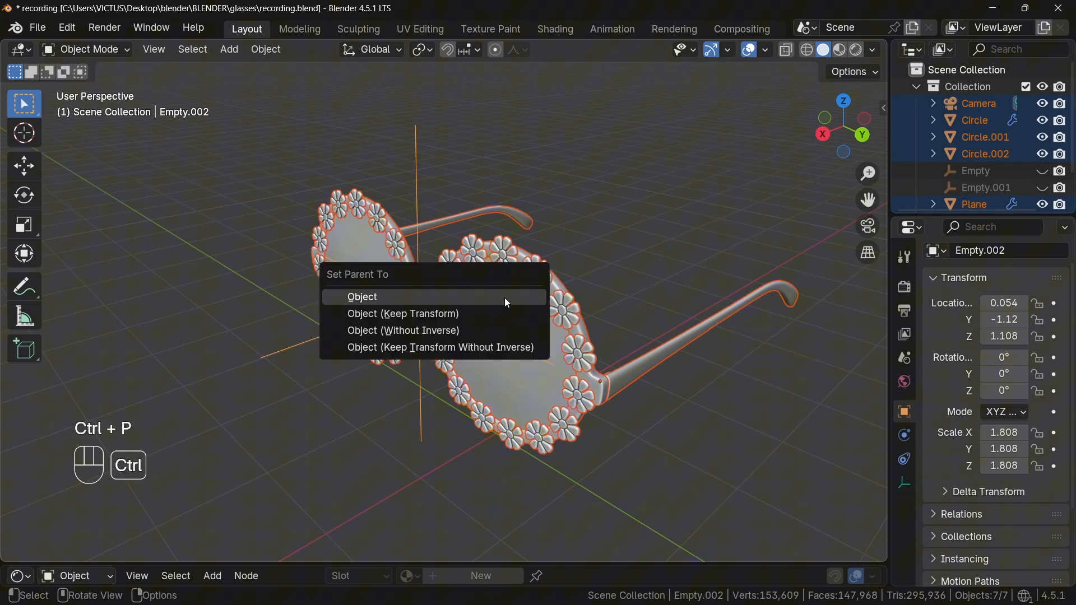
{"action": "left_click", "coordinate": [476, 315]}
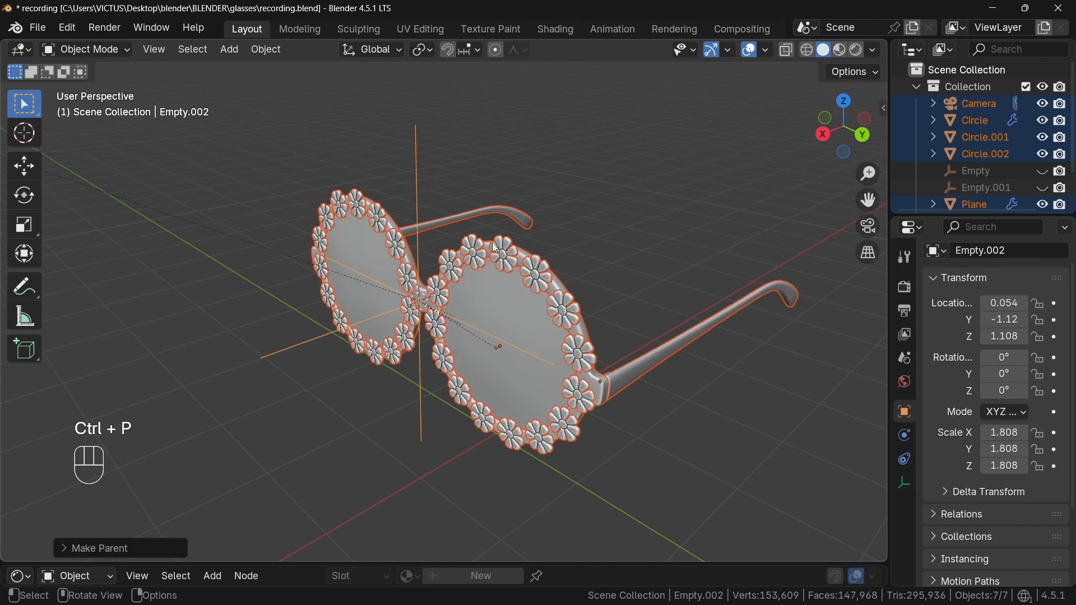
Clear the camera's parent so that it no longer follows the bridge empty
{"action": "left_click", "coordinate": [415, 168]}
{"action": "scroll", "coordinate": [374, 261], "scroll_direction": "down", "scroll_amount": 4}
{"action": "key", "text": "shift"}
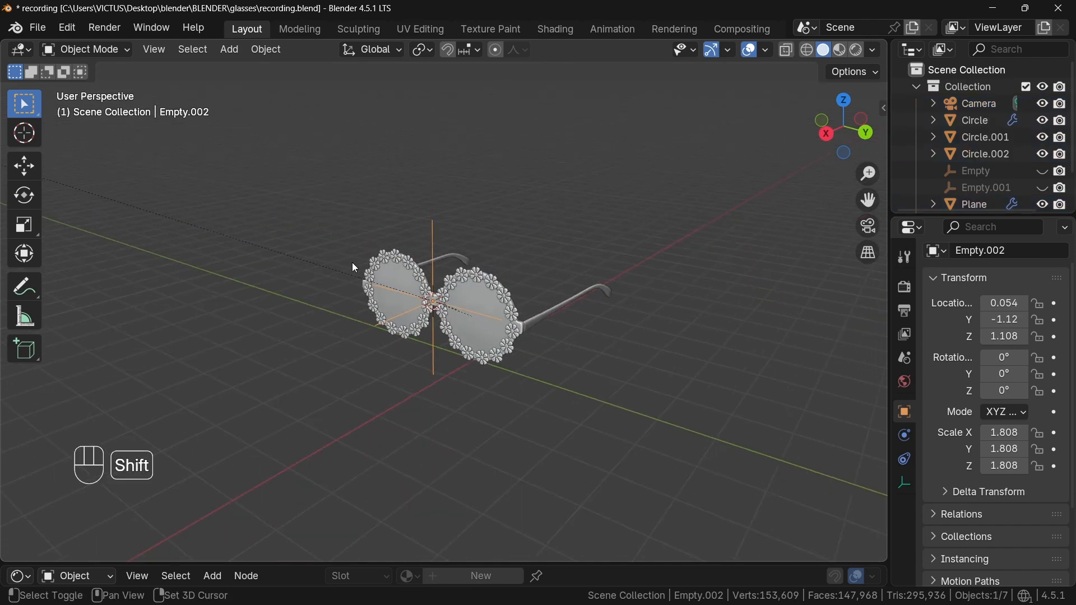
{"action": "middle_click_drag", "start_coordinate": [354, 268], "coordinate": [409, 297], "text": "shift"}
{"action": "left_click", "coordinate": [56, 184]}
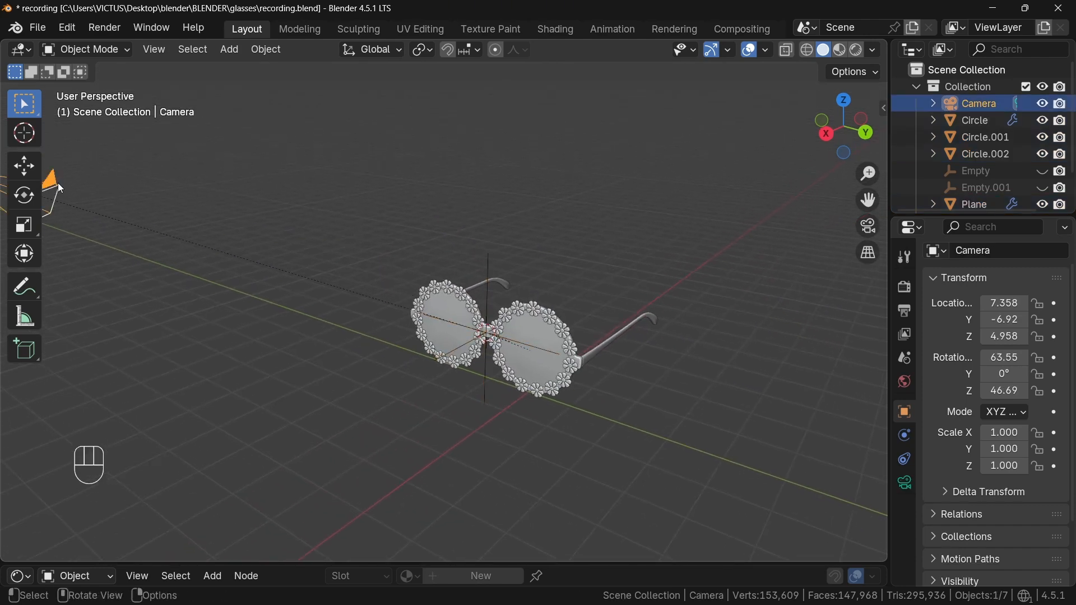
{"action": "key", "text": "alt+p"}
{"action": "left_click", "coordinate": [116, 223]}
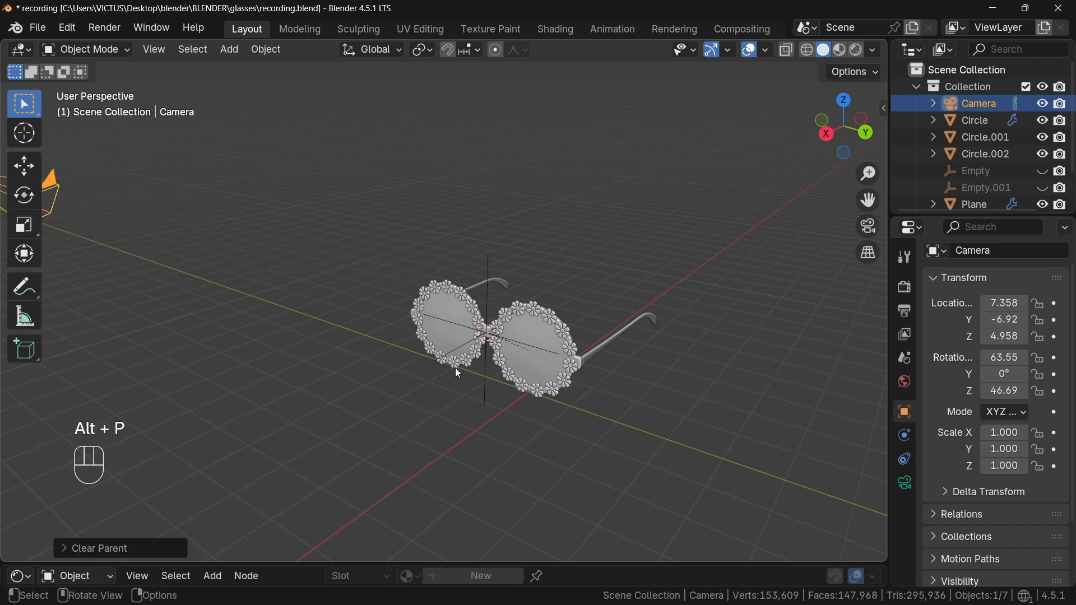
{"action": "scroll", "coordinate": [617, 384], "scroll_direction": "up", "scroll_amount": 3}
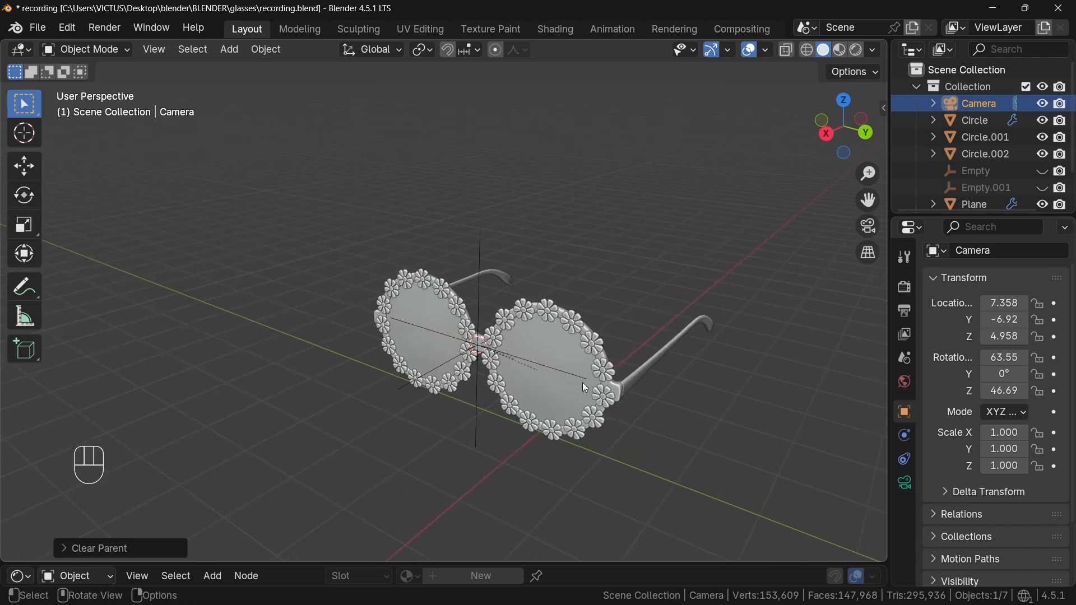
{"action": "scroll", "coordinate": [543, 351], "scroll_direction": "up", "scroll_amount": 5}
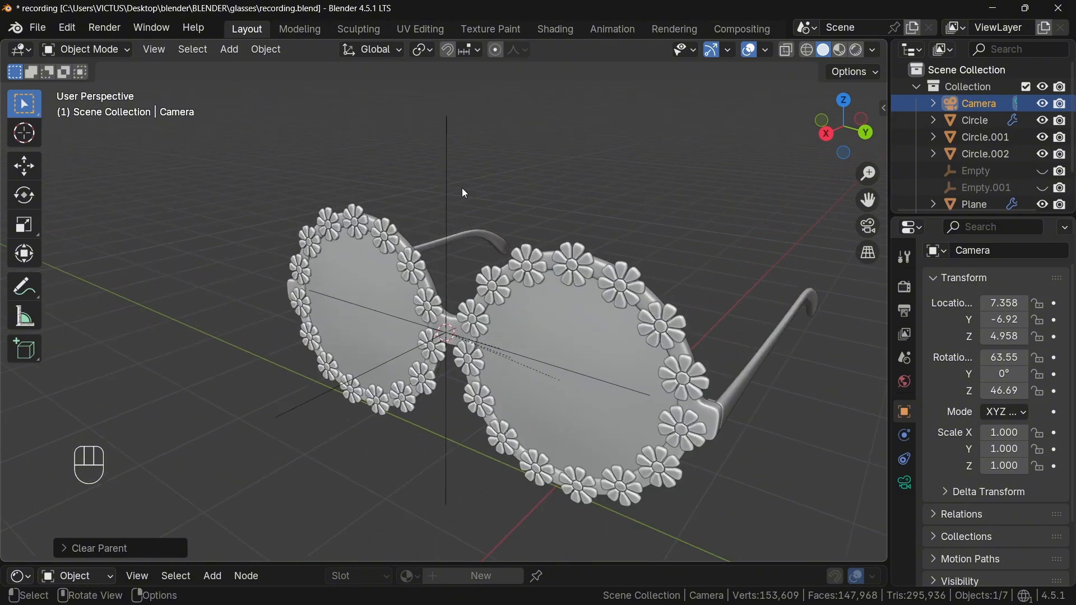
{"action": "left_click", "coordinate": [448, 189]}
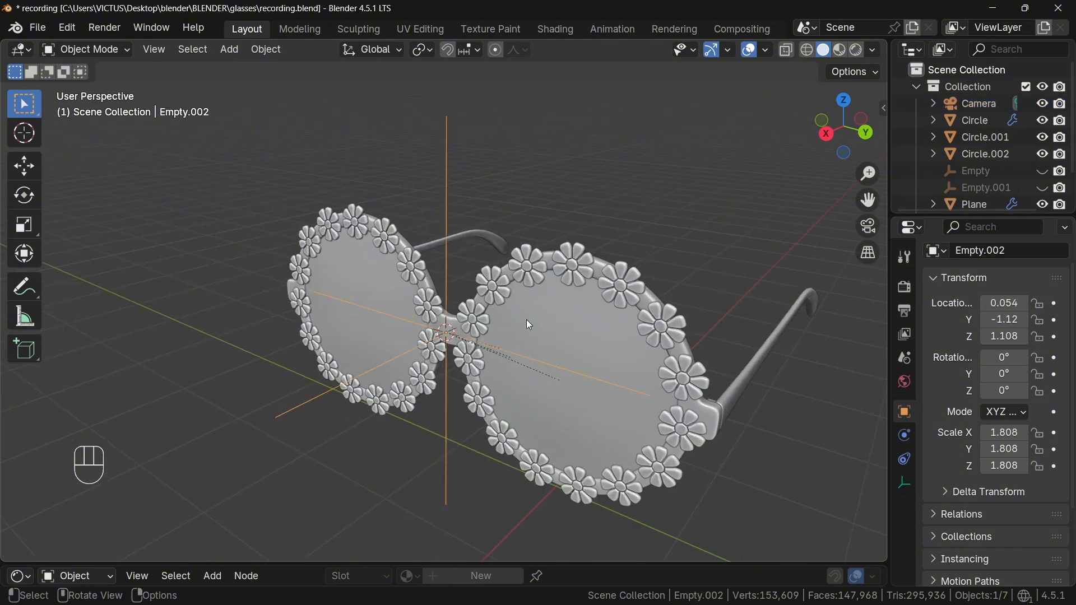
{"action": "middle_click_drag", "start_coordinate": [599, 370], "coordinate": [427, 183]}
{"action": "key", "text": "n"}
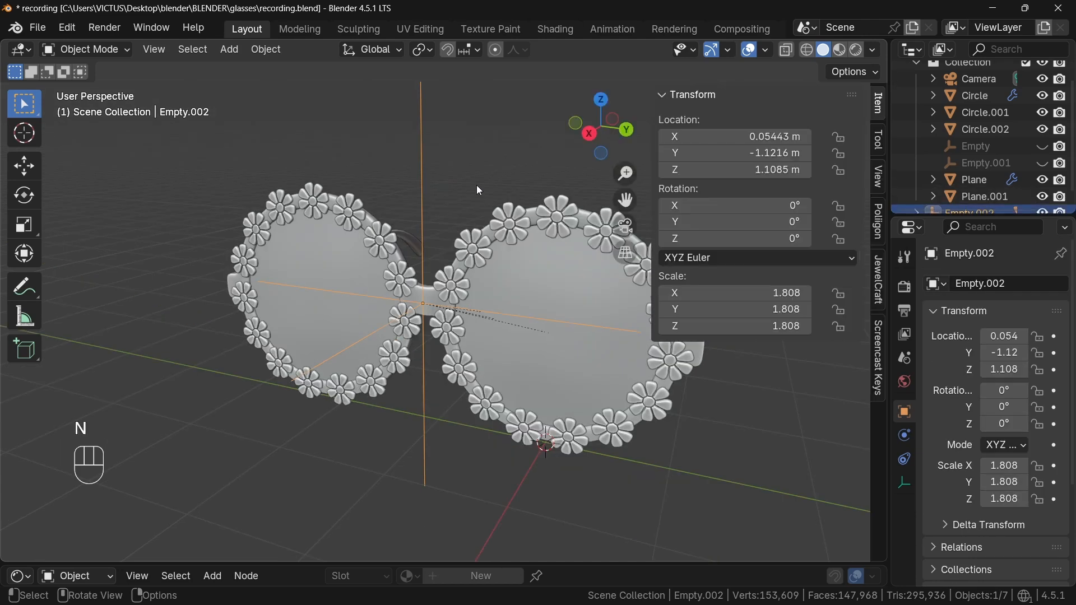
{"action": "left_click_drag", "start_coordinate": [782, 297], "coordinate": [782, 326]}
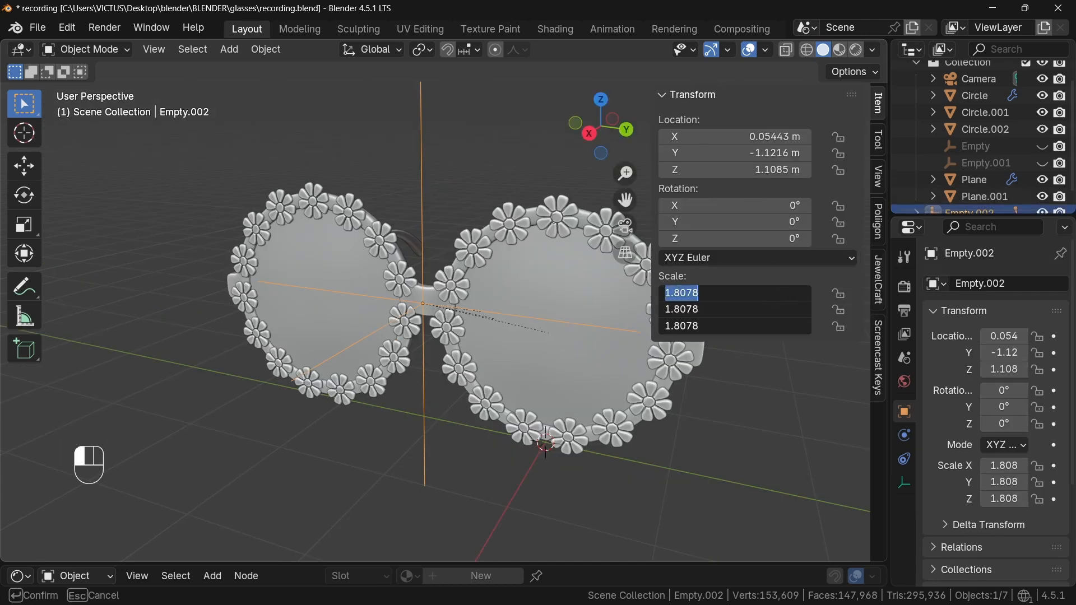
{"action": "key", "text": "Return"}
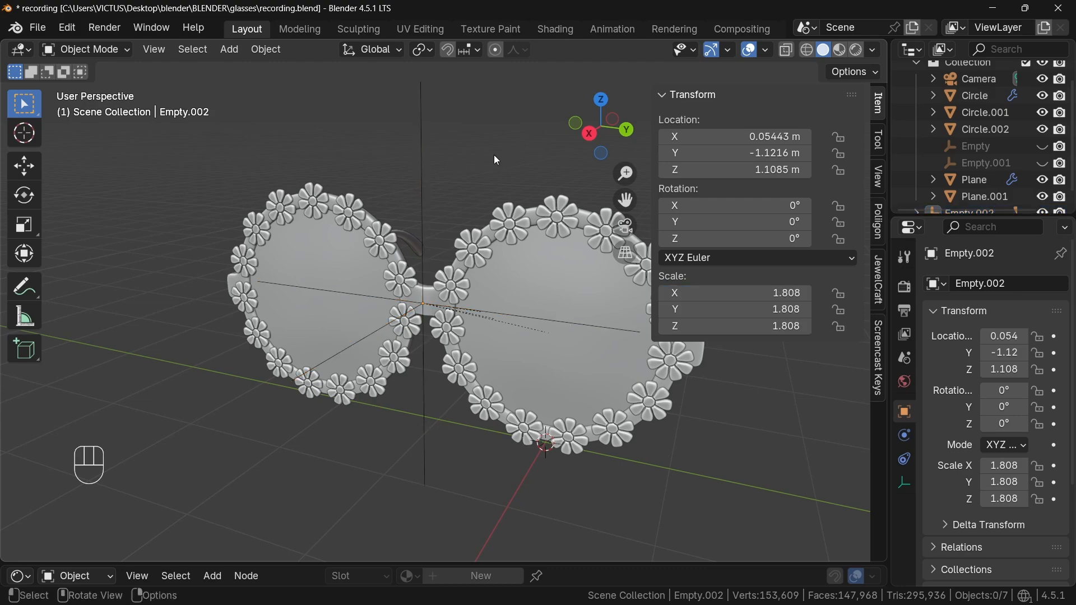
{"action": "key", "text": "n"}
{"action": "key", "text": "s"}
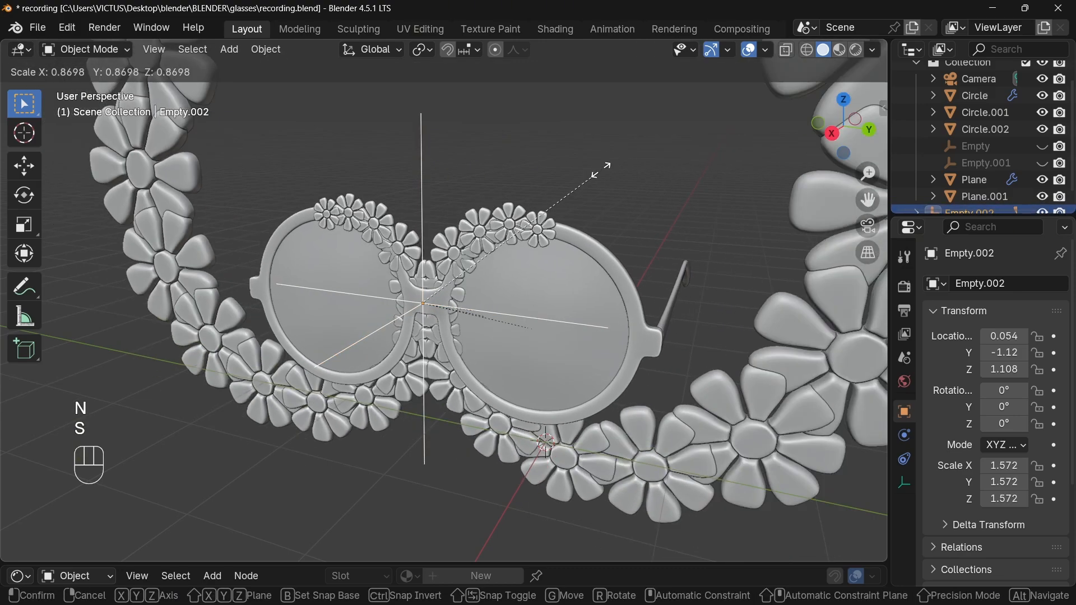
{"action": "right_click", "coordinate": [620, 150]}
Apply the Array and Mirror modifiers on the flower rings
{"action": "left_click", "coordinate": [617, 228]}
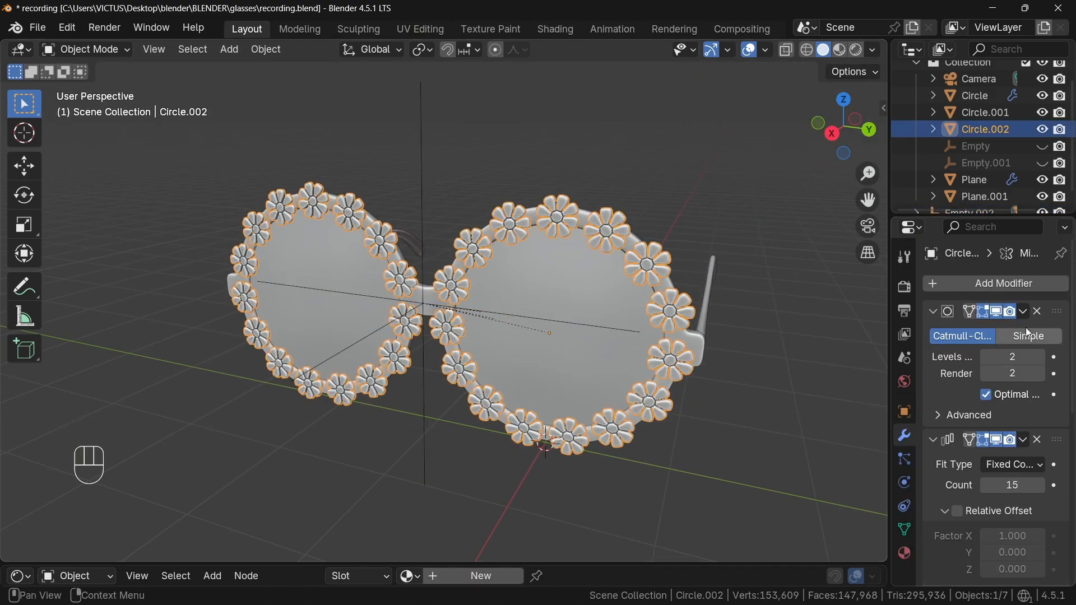
{"action": "left_click", "coordinate": [1022, 443]}
{"action": "left_click", "coordinate": [1008, 459]}
{"action": "left_click", "coordinate": [1023, 443]}
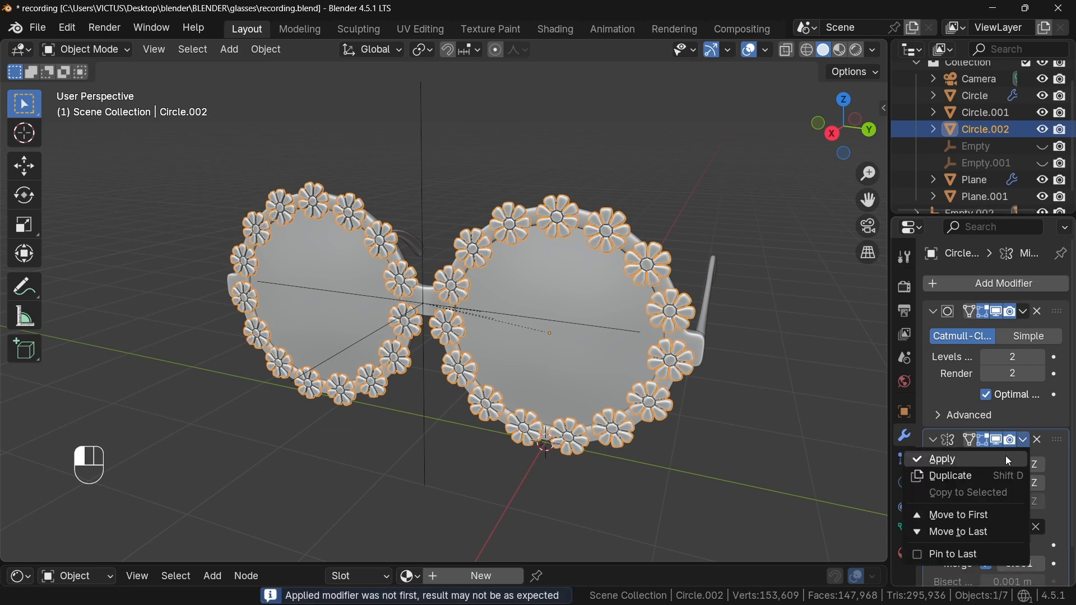
{"action": "left_click", "coordinate": [1007, 460]}
Apply the Mirror modifiers on the lenses and on the glasses frame
{"action": "left_click", "coordinate": [632, 329]}
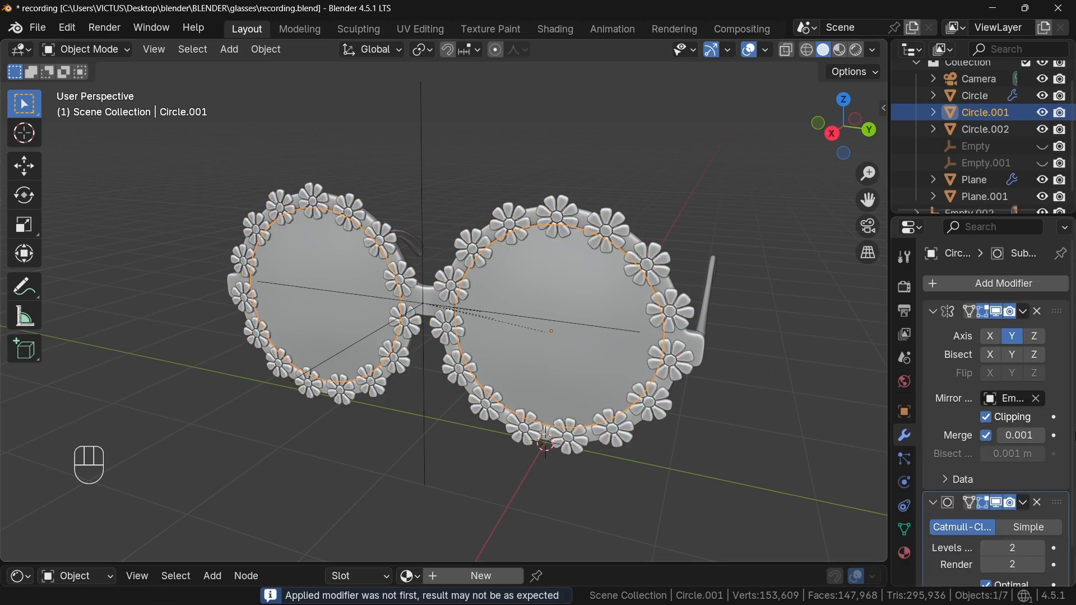
{"action": "left_click", "coordinate": [1023, 313]}
{"action": "left_click", "coordinate": [941, 330]}
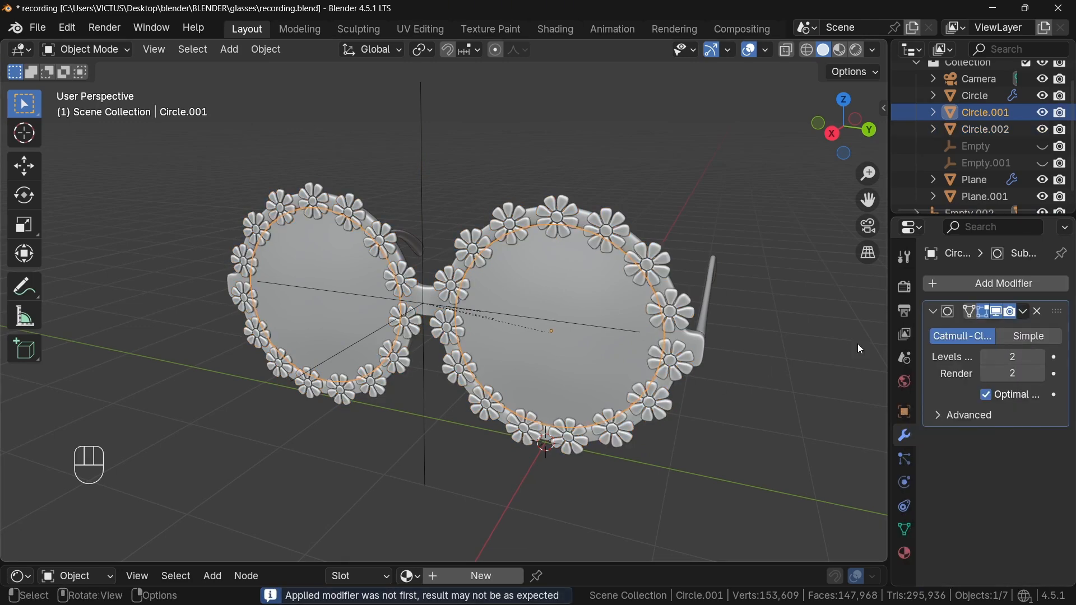
{"action": "left_click", "coordinate": [694, 350]}
{"action": "left_click", "coordinate": [1023, 311]}
{"action": "left_click", "coordinate": [942, 331]}
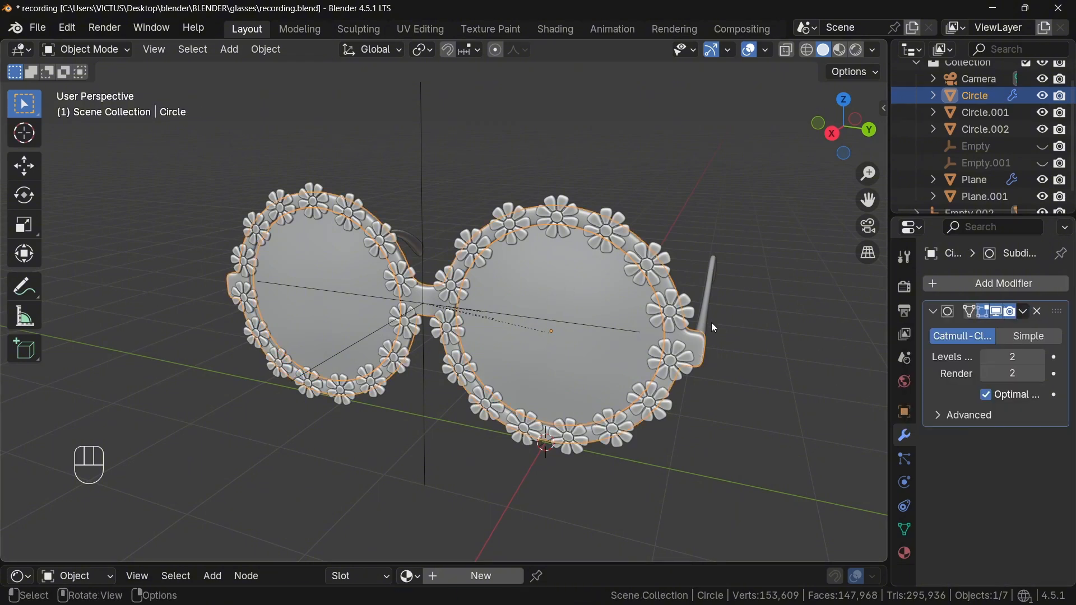
Apply the Mirror modifiers on the temple arms and on the small Plane object at the hinge
{"action": "left_click", "coordinate": [710, 324]}
{"action": "left_click", "coordinate": [1023, 312]}
{"action": "left_click", "coordinate": [999, 331]}
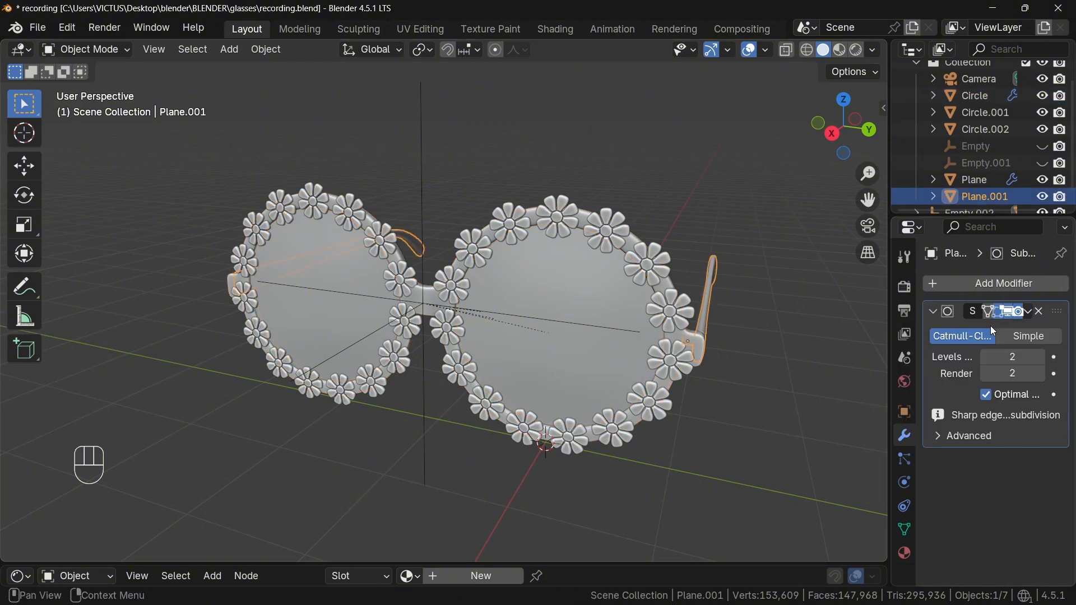
{"action": "left_click", "coordinate": [975, 180]}
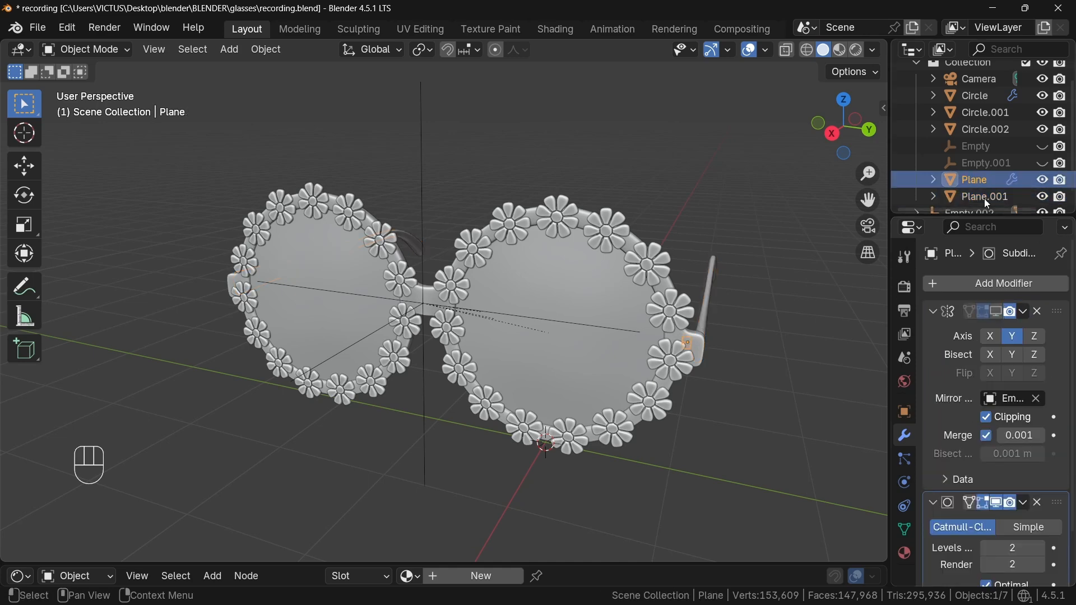
{"action": "left_click", "coordinate": [1024, 312]}
{"action": "left_click", "coordinate": [947, 331]}
{"action": "left_click", "coordinate": [1024, 312]}
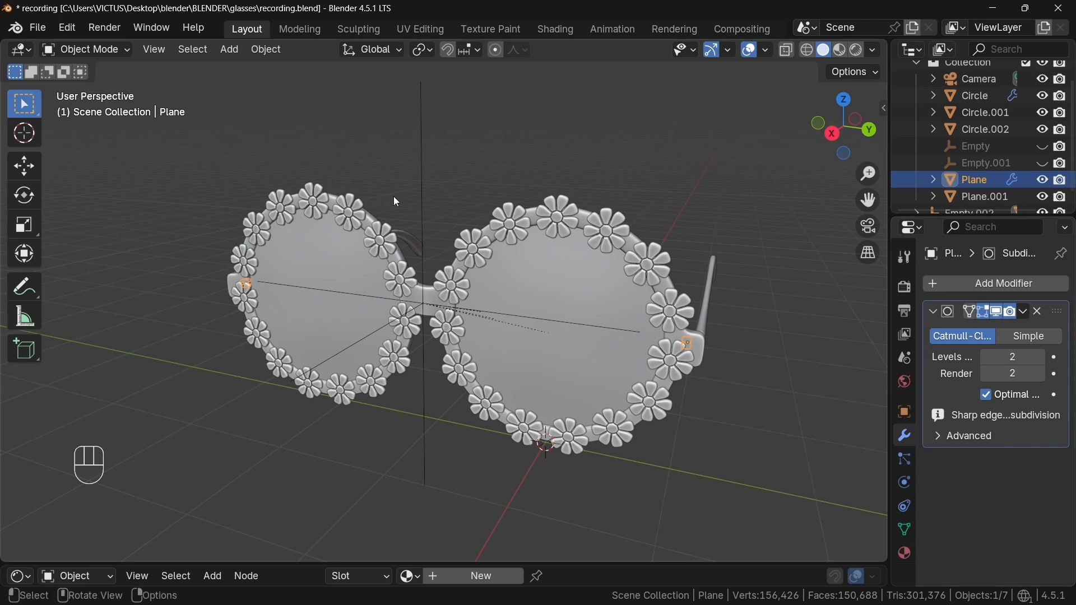
Snap the bridge empty to the 3D cursor and raise it 1 m along Z
{"action": "left_click", "coordinate": [420, 194]}
{"action": "key", "text": "s"}
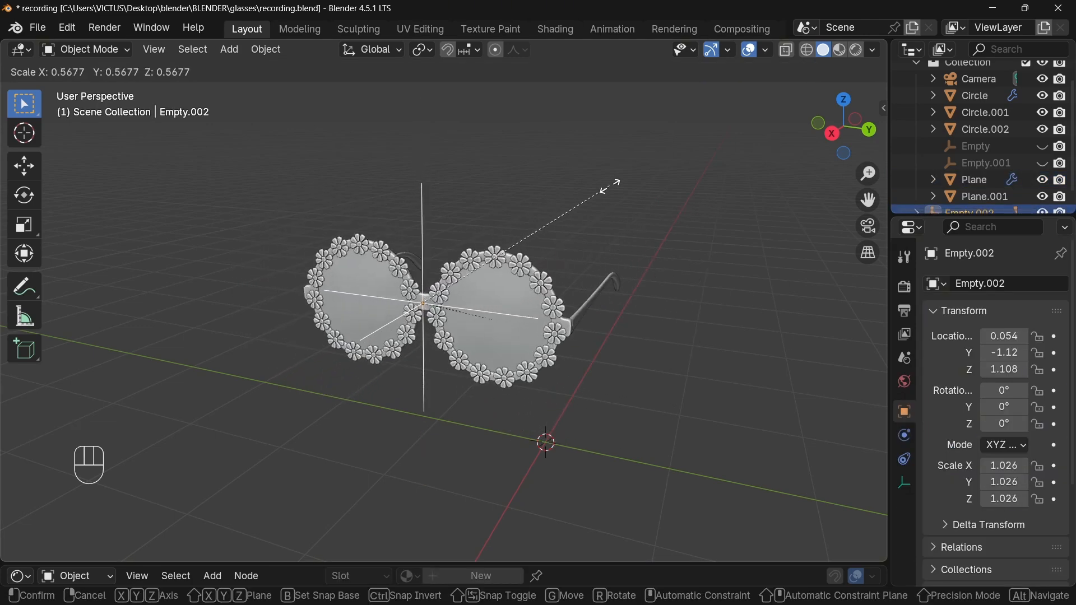
{"action": "right_click", "coordinate": [639, 176]}
{"action": "key", "text": "shift+s"}
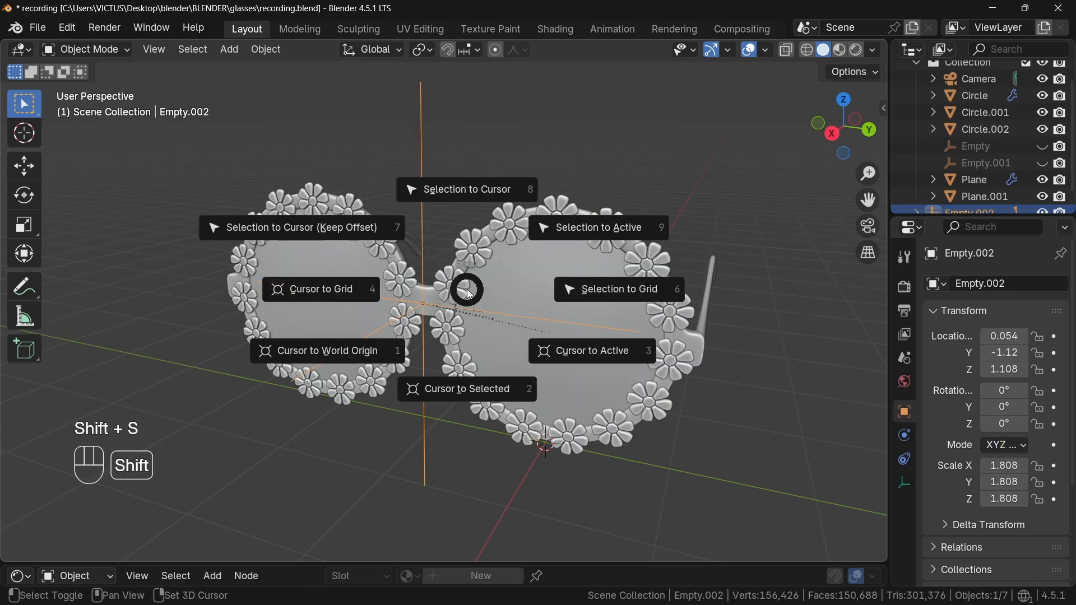
{"action": "left_click", "coordinate": [474, 193]}
{"action": "middle_click_drag", "start_coordinate": [632, 439], "coordinate": [653, 407]}
{"action": "type", "text": "gz"}
{"action": "type", "text": "1"}
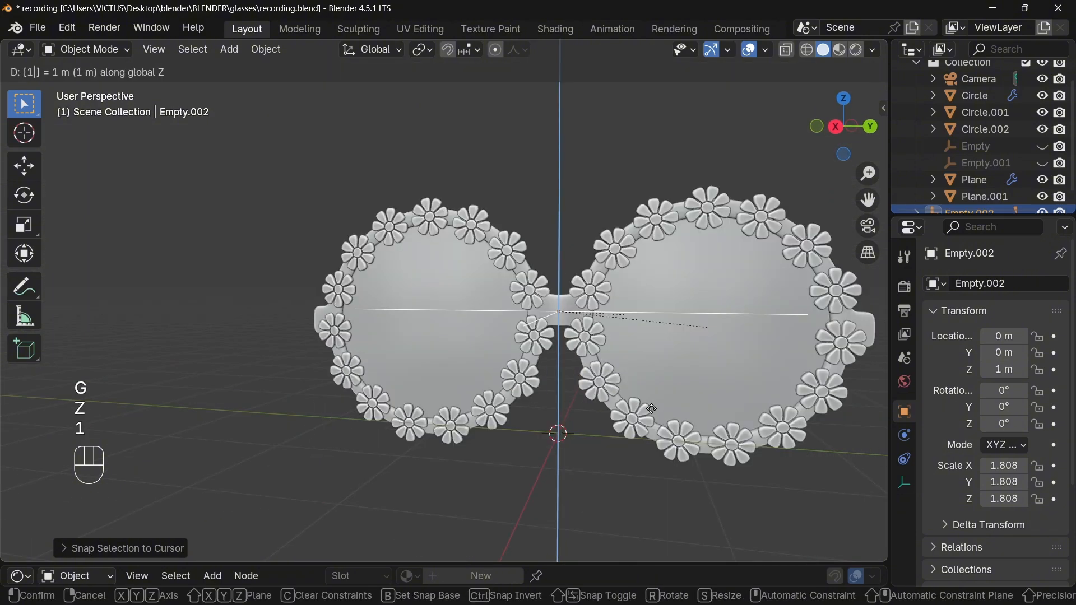
{"action": "key", "text": "Return"}
Set the transform pivot point to 3D Cursor and scale the bridge empty down to a scale of about 0.43
{"action": "middle_click_drag", "start_coordinate": [670, 341], "coordinate": [637, 366]}
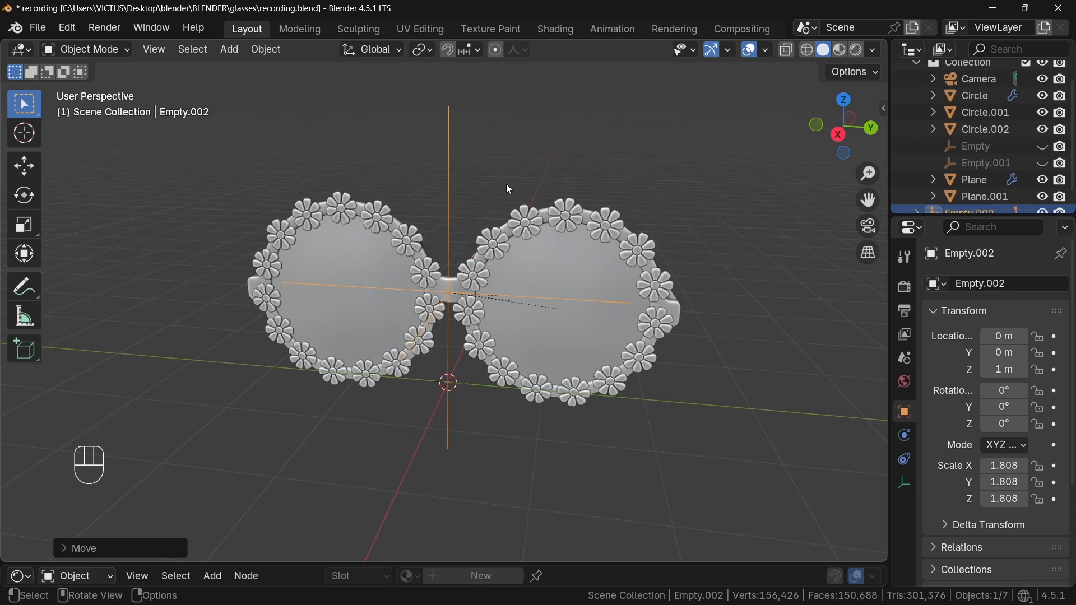
{"action": "key", "text": "s"}
{"action": "right_click", "coordinate": [473, 61]}
{"action": "left_click", "coordinate": [423, 49]}
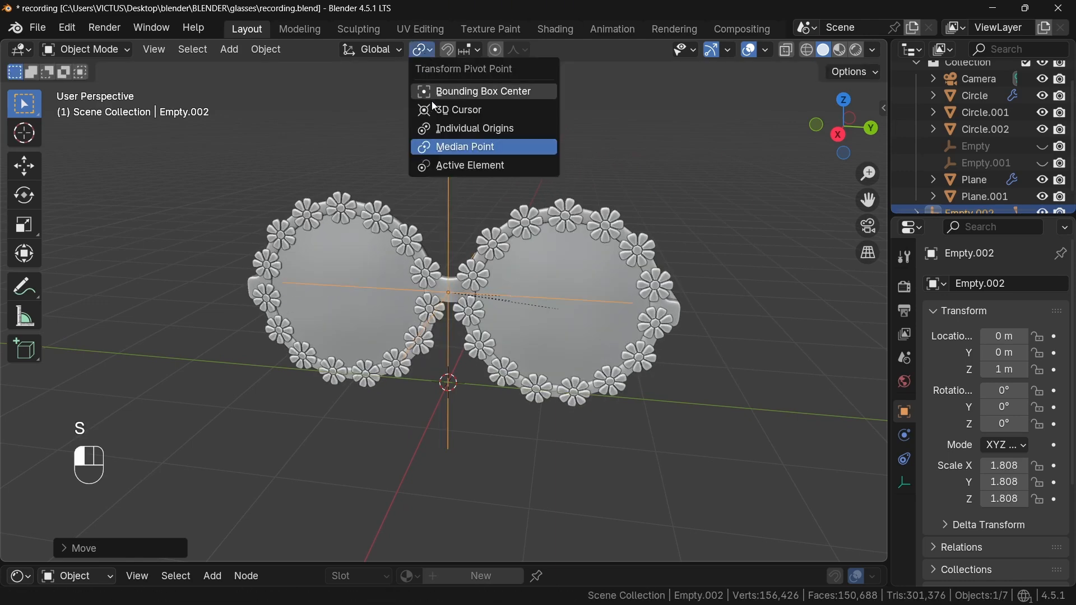
{"action": "left_click", "coordinate": [444, 111]}
{"action": "key", "text": "s"}
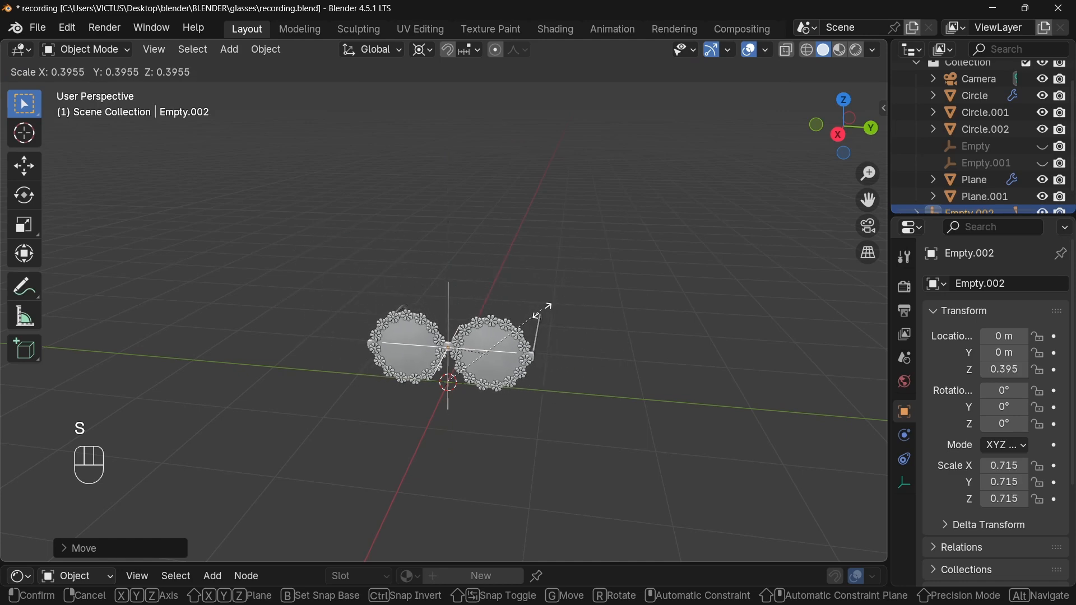
{"action": "left_click", "coordinate": [529, 397], "text": "ctrl"}
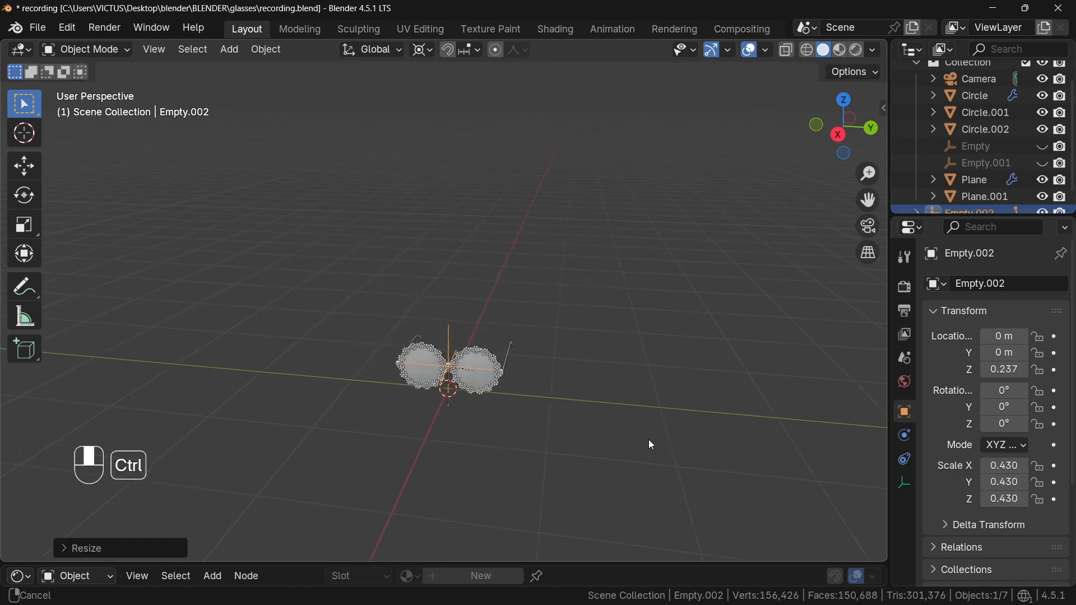
{"action": "middle_click_drag", "start_coordinate": [647, 439], "coordinate": [530, 323], "text": "ctrl"}
{"action": "middle_click_drag", "start_coordinate": [530, 455], "coordinate": [507, 291], "text": "shift"}
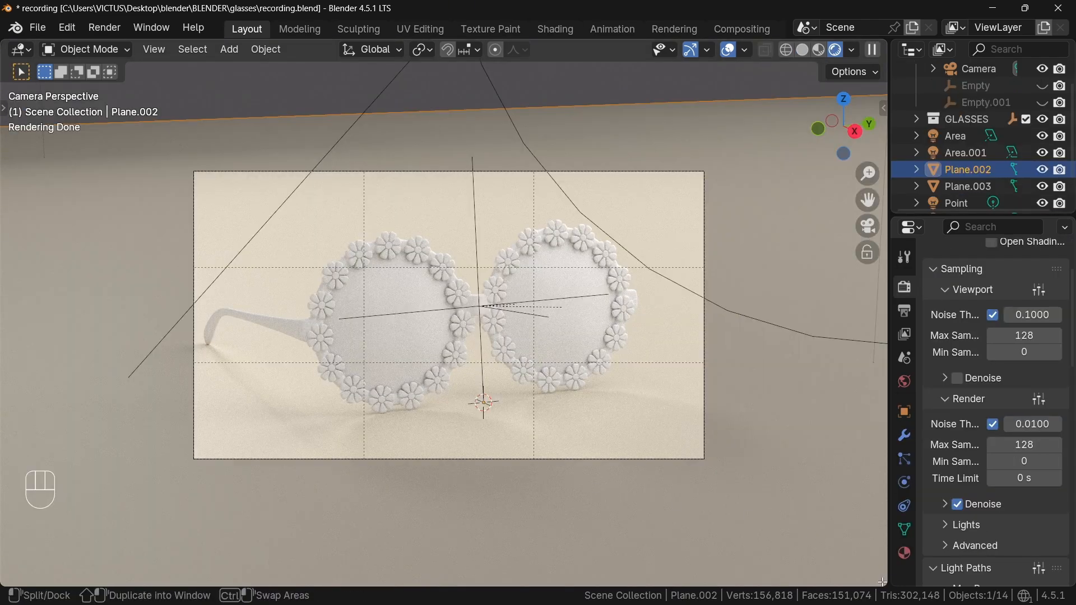
Split the 3D viewport into two side-by-side areas and make the second one a Shader Editor
{"action": "left_click_drag", "start_coordinate": [884, 583], "coordinate": [375, 492]}
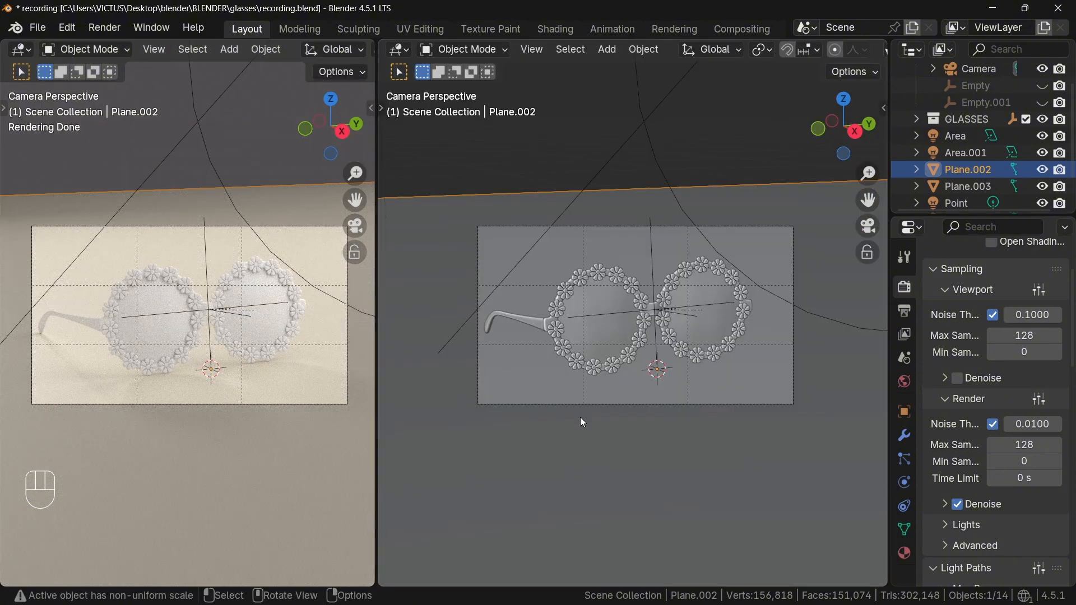
{"action": "left_click", "coordinate": [399, 49]}
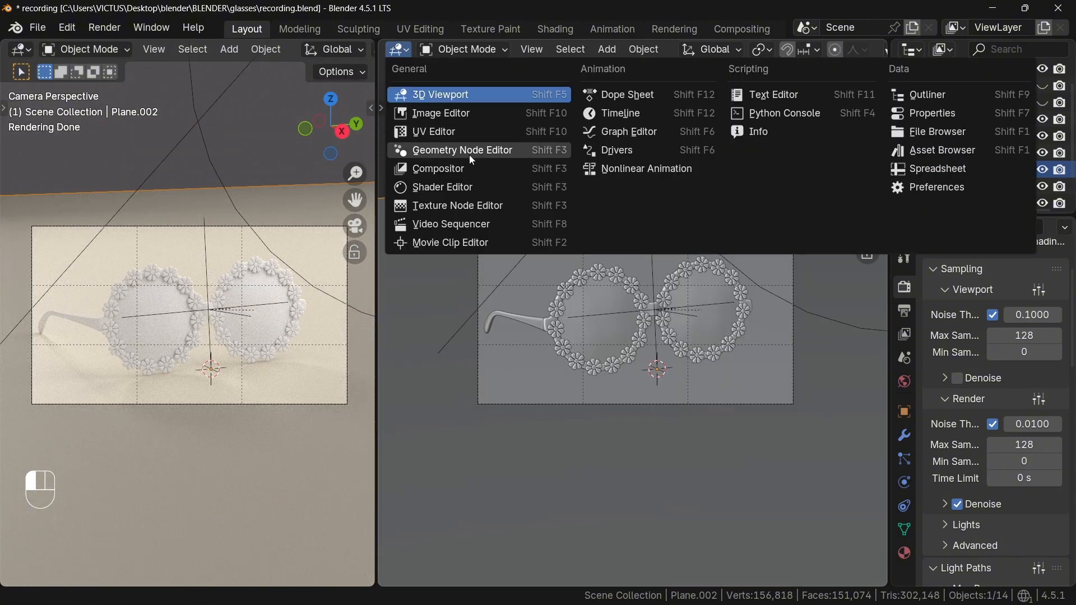
{"action": "left_click", "coordinate": [442, 185]}
{"action": "scroll", "coordinate": [710, 413], "scroll_direction": "up", "scroll_amount": 8}
Create a new material named "flowers" for the flower rings
{"action": "left_click", "coordinate": [254, 268]}
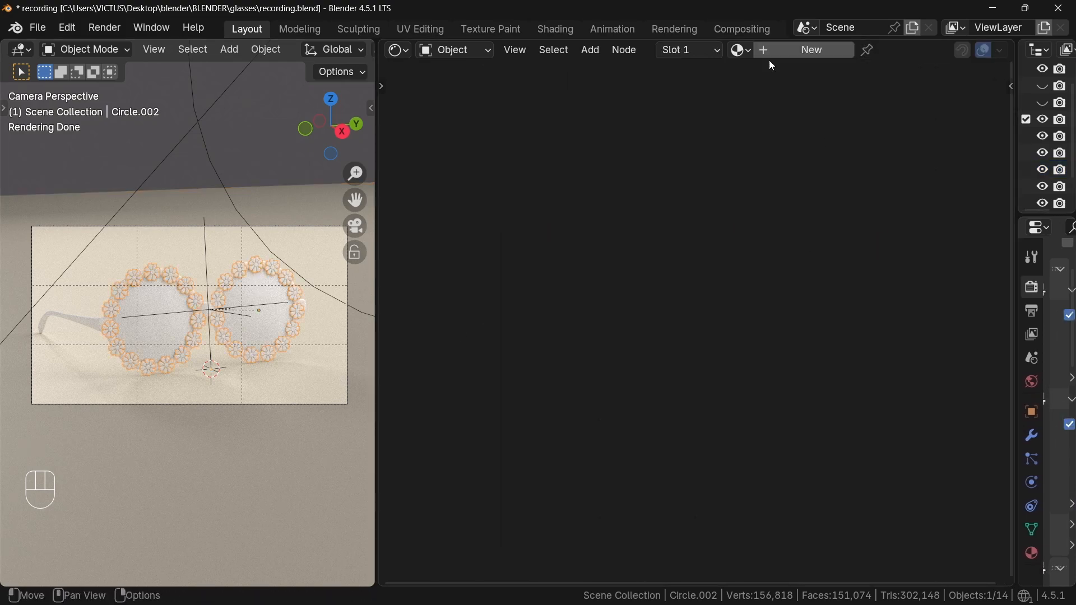
{"action": "left_click", "coordinate": [781, 53]}
{"action": "double_click", "coordinate": [840, 51]}
{"action": "type", "text": "flowers"}
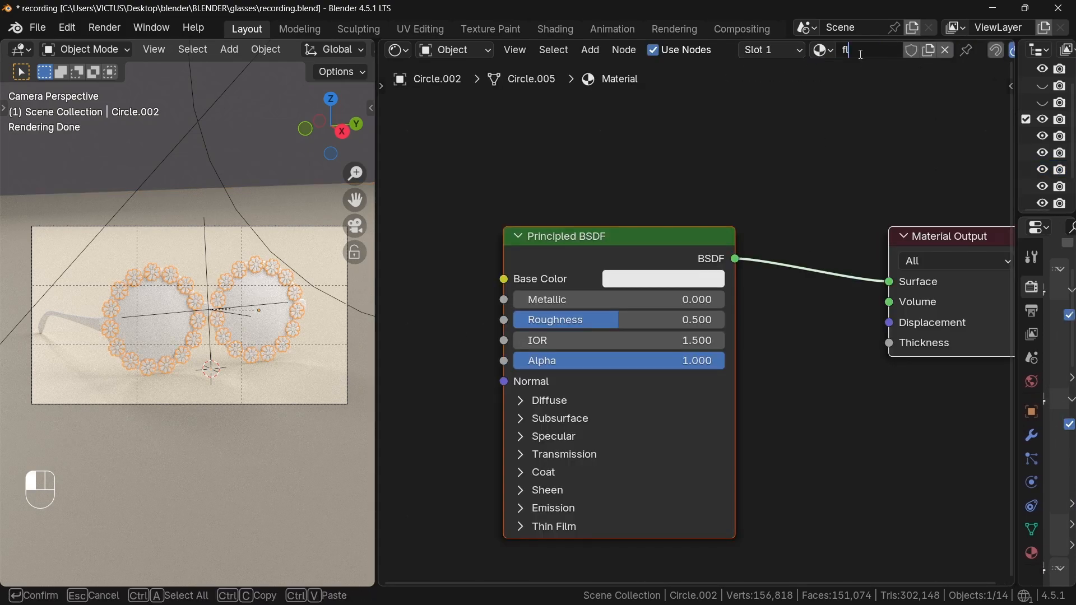
{"action": "key", "text": "Return"}
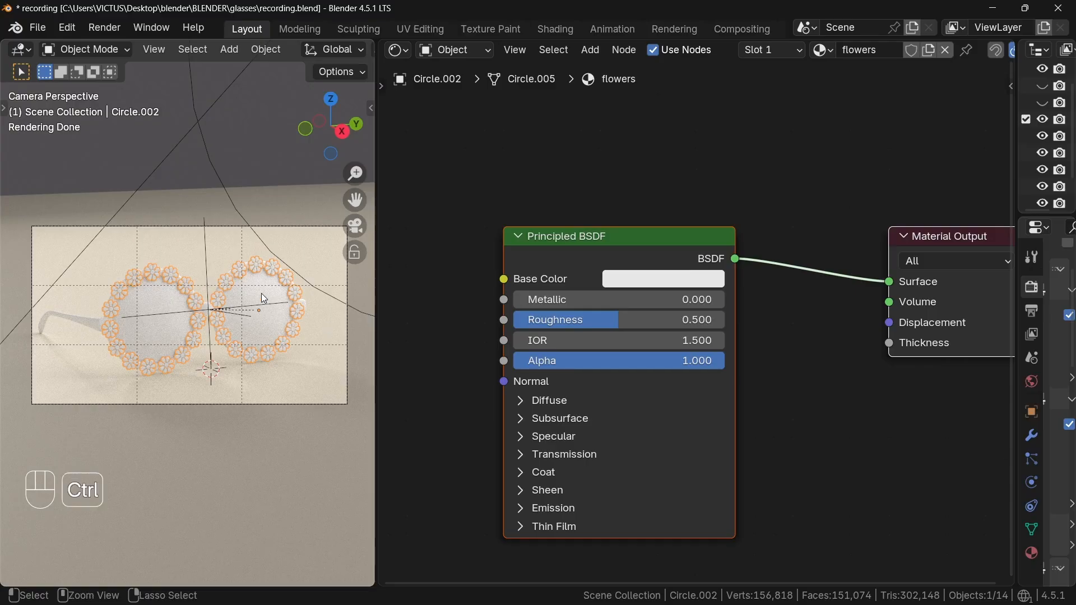
Adjust the flowers material's Base Color to an off-white and set its Roughness to 0.4
{"action": "middle_click_drag", "start_coordinate": [261, 293], "coordinate": [257, 102], "text": "ctrl"}
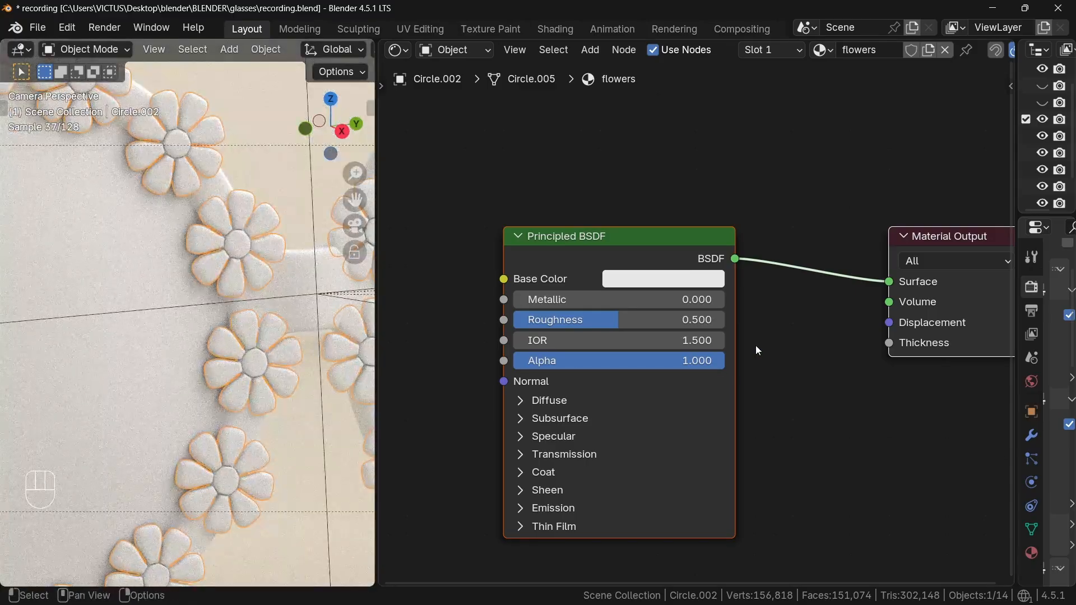
{"action": "left_click", "coordinate": [701, 279]}
{"action": "left_click_drag", "start_coordinate": [784, 311], "coordinate": [784, 321]}
{"action": "left_click_drag", "start_coordinate": [729, 534], "coordinate": [762, 534]}
{"action": "left_click_drag", "start_coordinate": [699, 322], "coordinate": [632, 322], "text": "shift"}
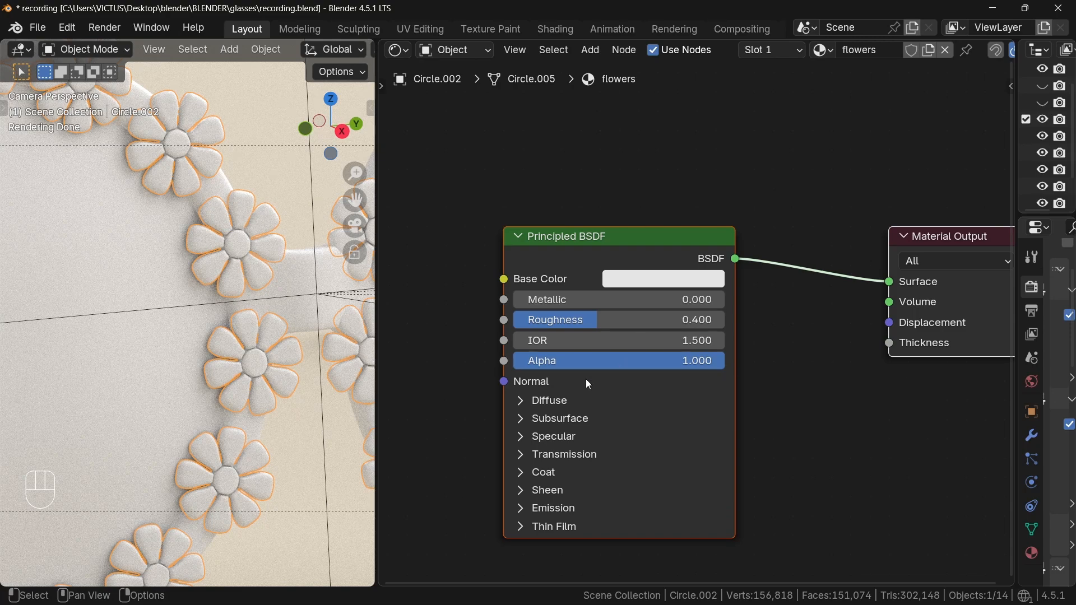
Set the flowers material's Subsurface Weight to 0.085 and its Subsurface Scale to 0.05 cm
{"action": "middle_click_drag", "start_coordinate": [547, 429], "coordinate": [545, 344]}
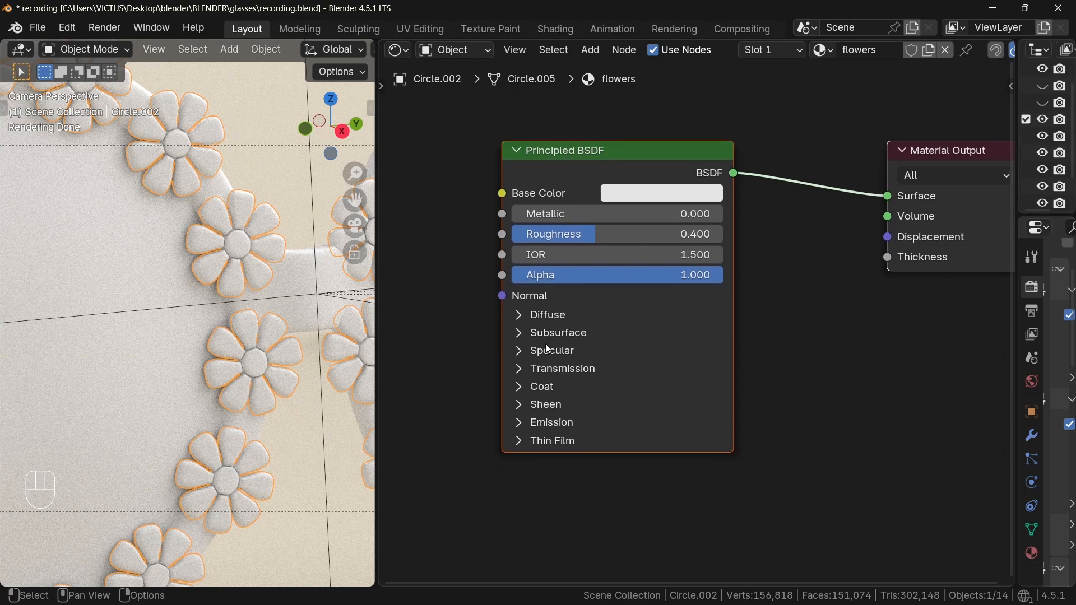
{"action": "scroll", "coordinate": [545, 344], "scroll_direction": "up", "scroll_amount": 1}
{"action": "left_click", "coordinate": [490, 336]}
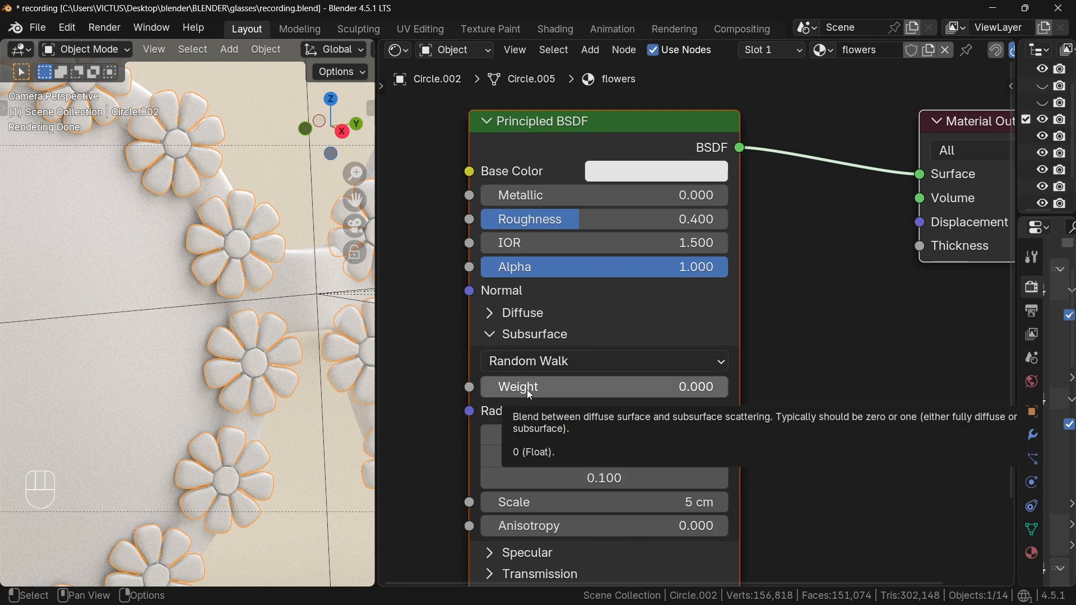
{"action": "left_click_drag", "start_coordinate": [531, 395], "coordinate": [624, 395], "text": "shift"}
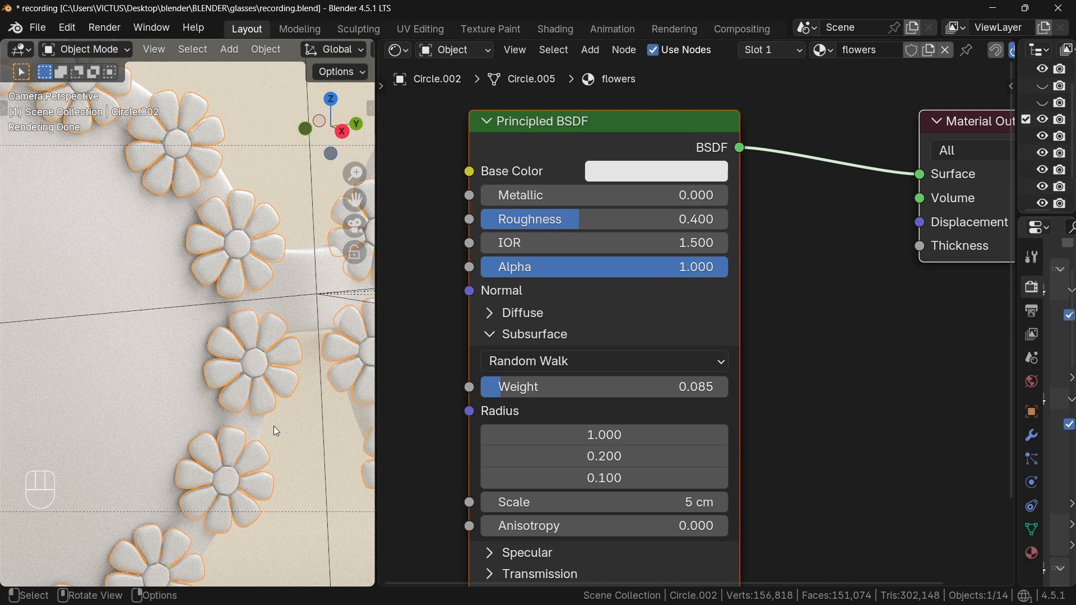
{"action": "left_click", "coordinate": [666, 502]}
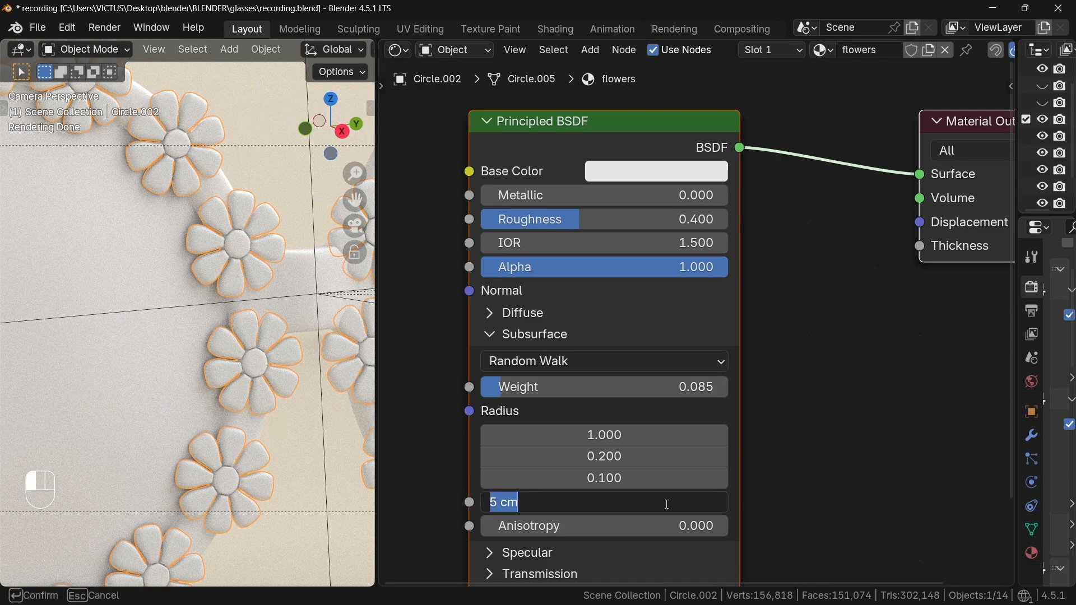
{"action": "type", "text": "0.05"}
{"action": "key", "text": "Return"}
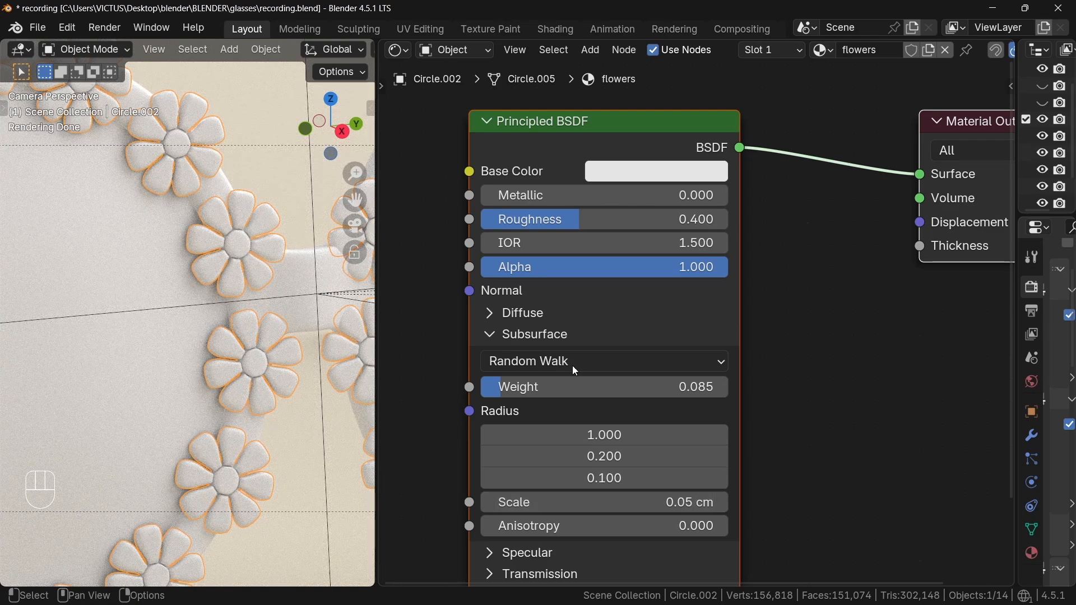
Switch to the flower center material slot, isolate the flower rings in local view and enter Edit Mode on them
{"action": "left_click", "coordinate": [784, 51]}
{"action": "left_click", "coordinate": [729, 103]}
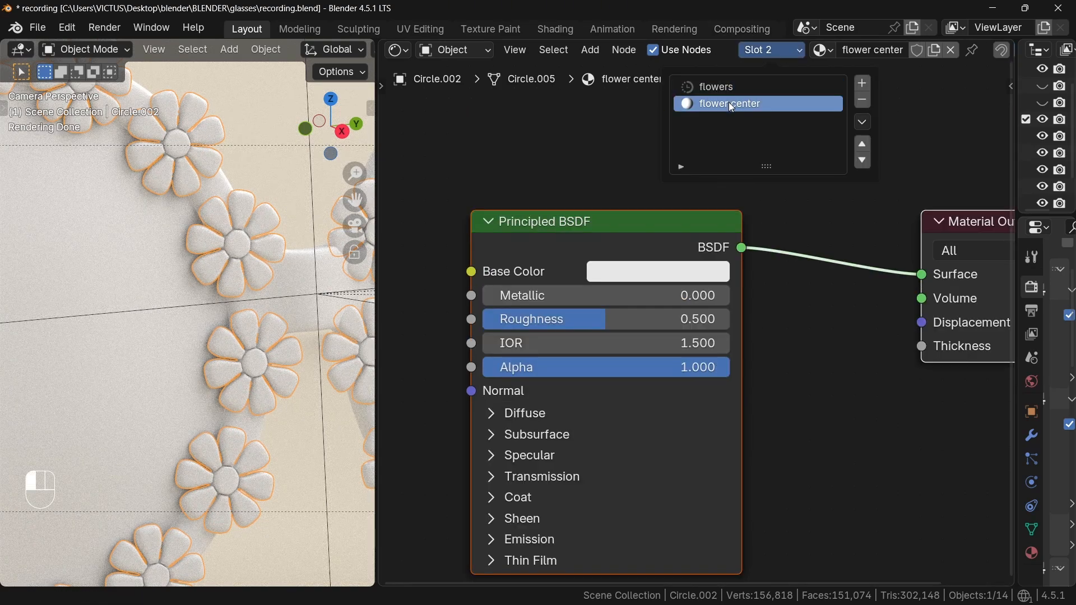
{"action": "left_click_drag", "start_coordinate": [377, 196], "coordinate": [423, 199]}
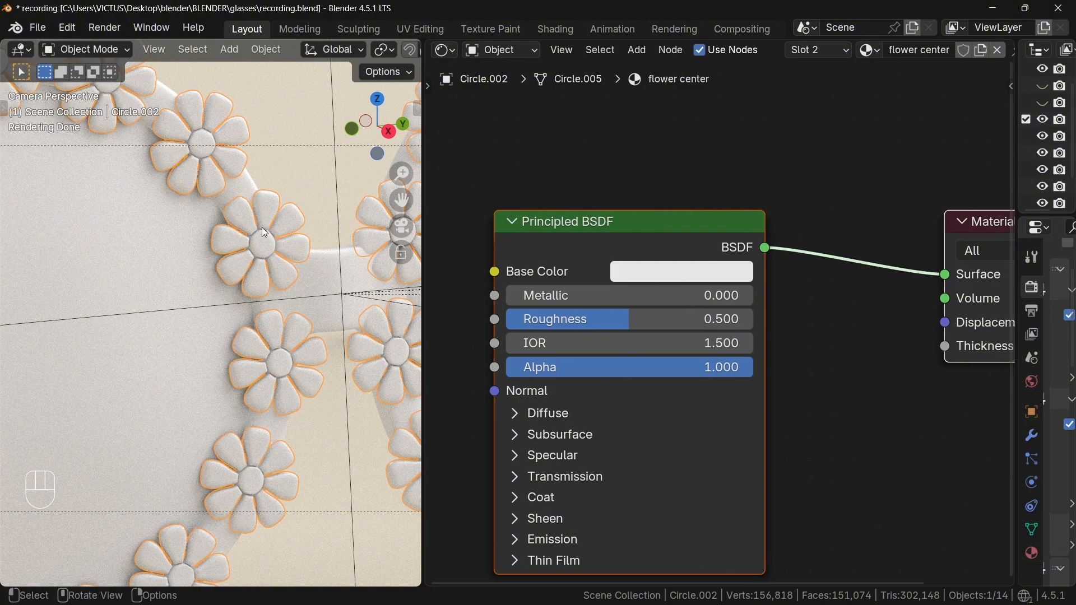
{"action": "key", "text": "KP_Divide"}
{"action": "scroll", "coordinate": [350, 50], "scroll_direction": "down", "scroll_amount": 10}
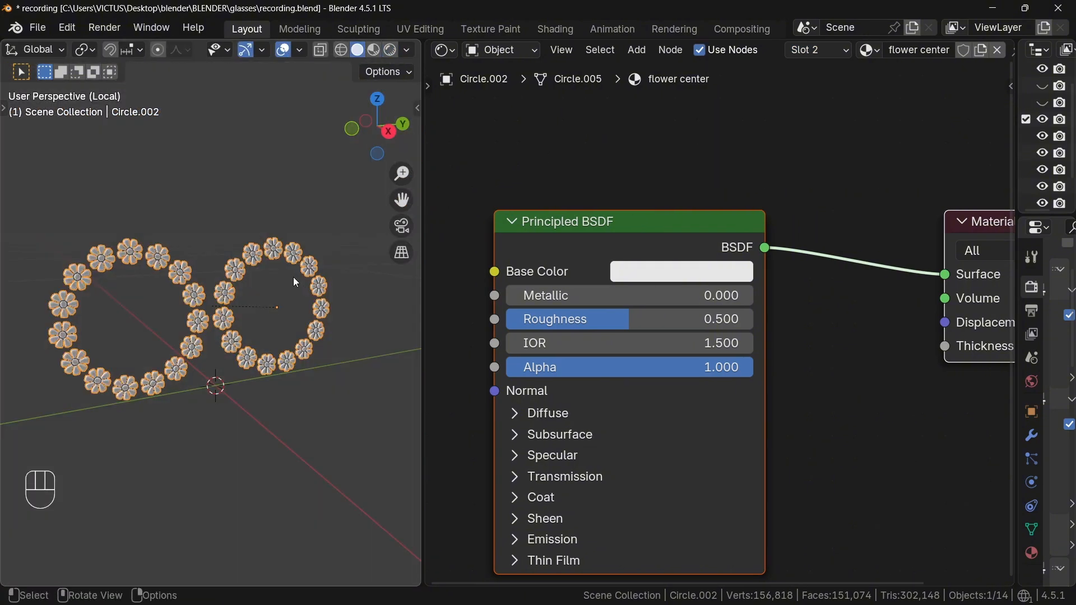
{"action": "middle_click_drag", "start_coordinate": [293, 277], "coordinate": [250, 193]}
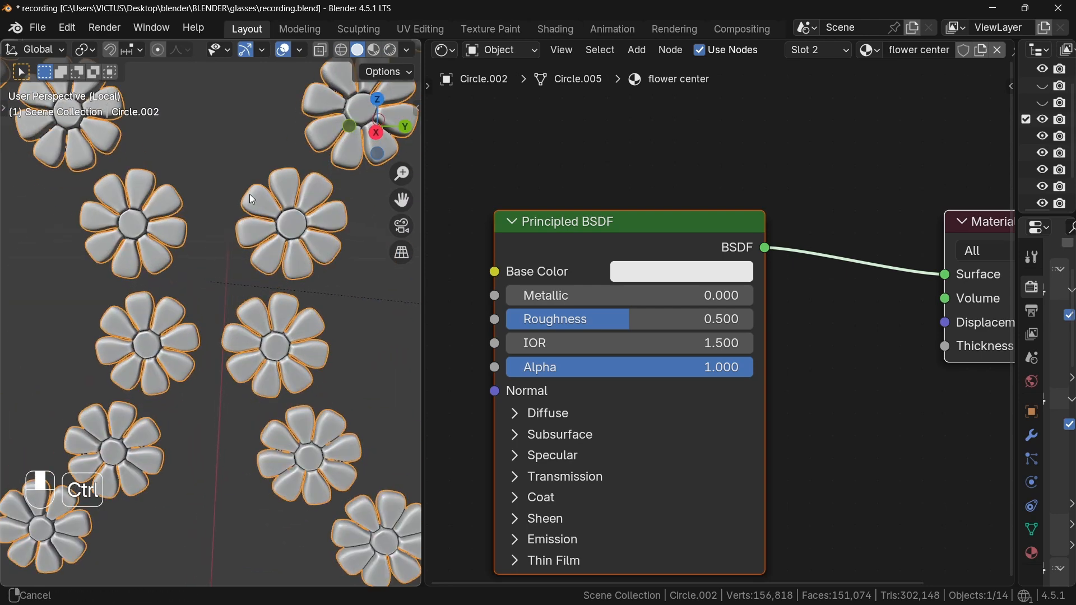
{"action": "left_click", "coordinate": [244, 163]}
{"action": "key", "text": "Tab"}
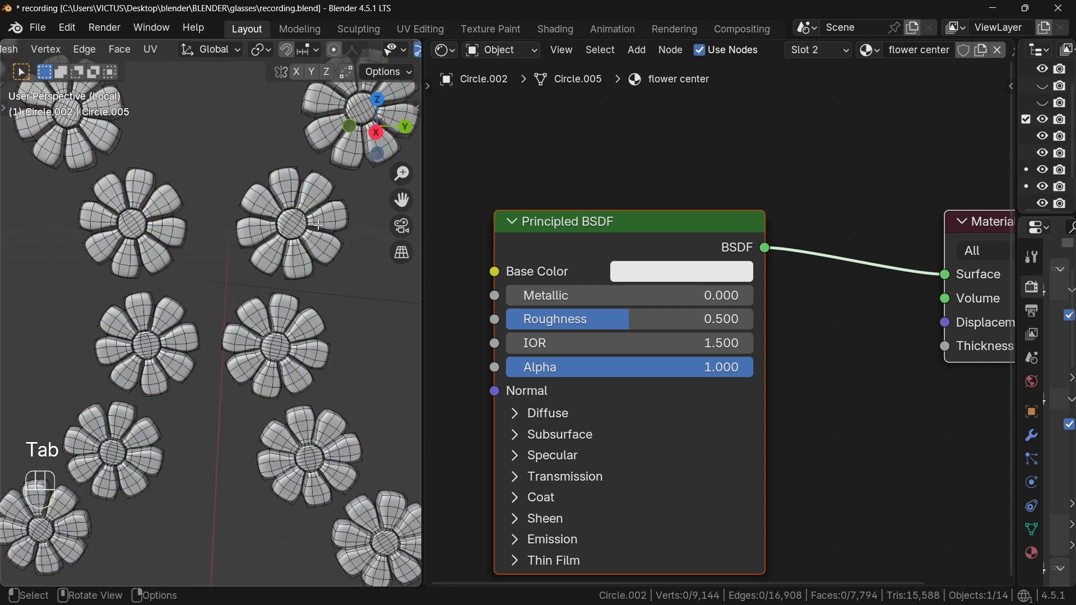
Circle-select the center faces of one flower and grow the selection by one ring of faces
{"action": "scroll", "coordinate": [318, 224], "scroll_direction": "up", "scroll_amount": 1}
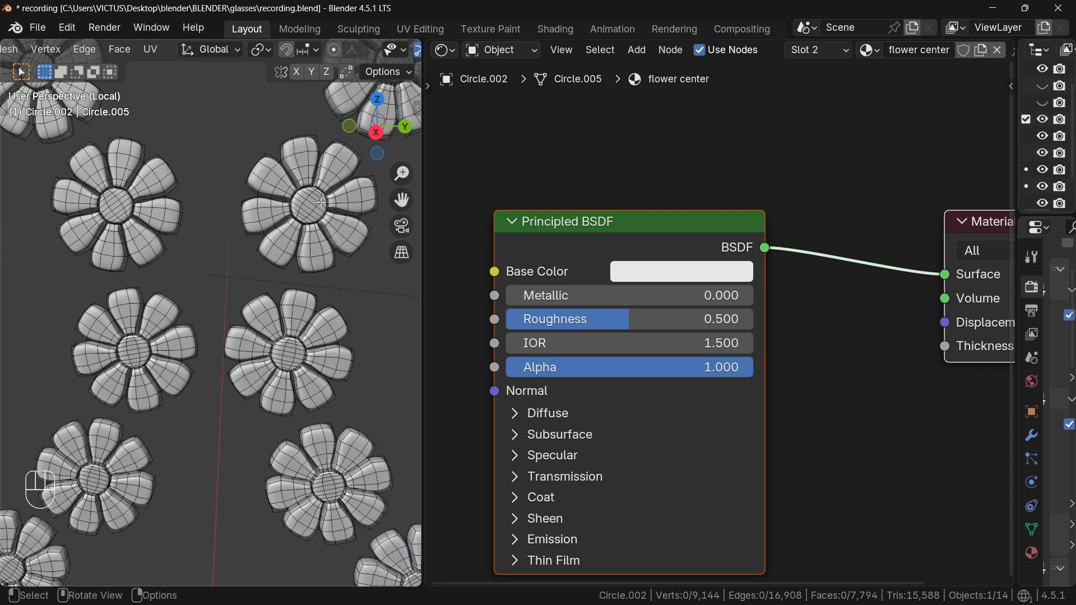
{"action": "scroll", "coordinate": [321, 202], "scroll_direction": "up", "scroll_amount": 1}
{"action": "key", "text": "c"}
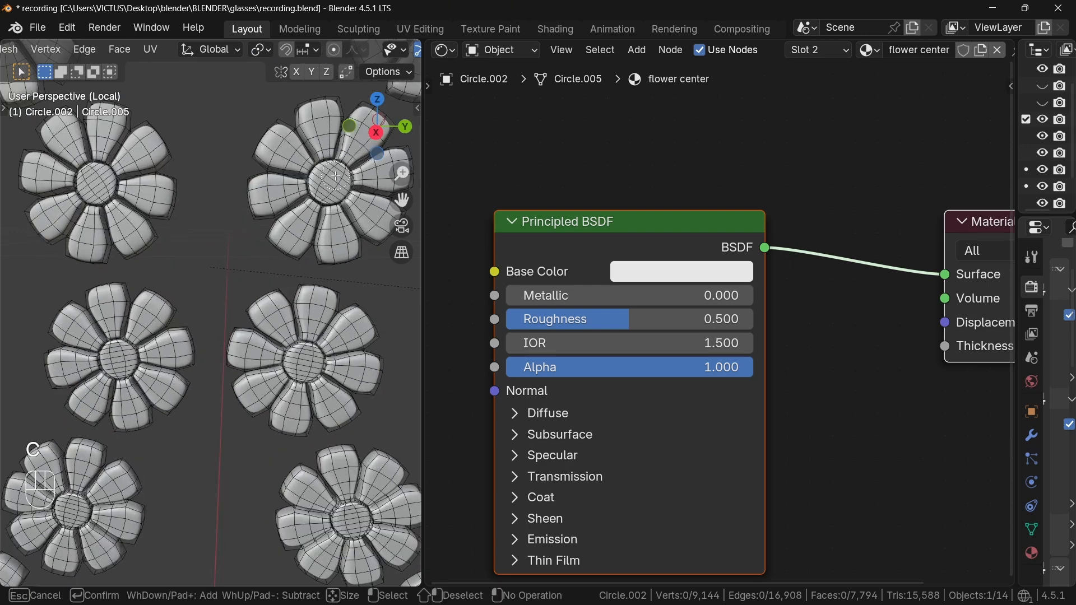
{"action": "left_click", "coordinate": [331, 185]}
{"action": "left_click_drag", "start_coordinate": [328, 186], "coordinate": [328, 188]}
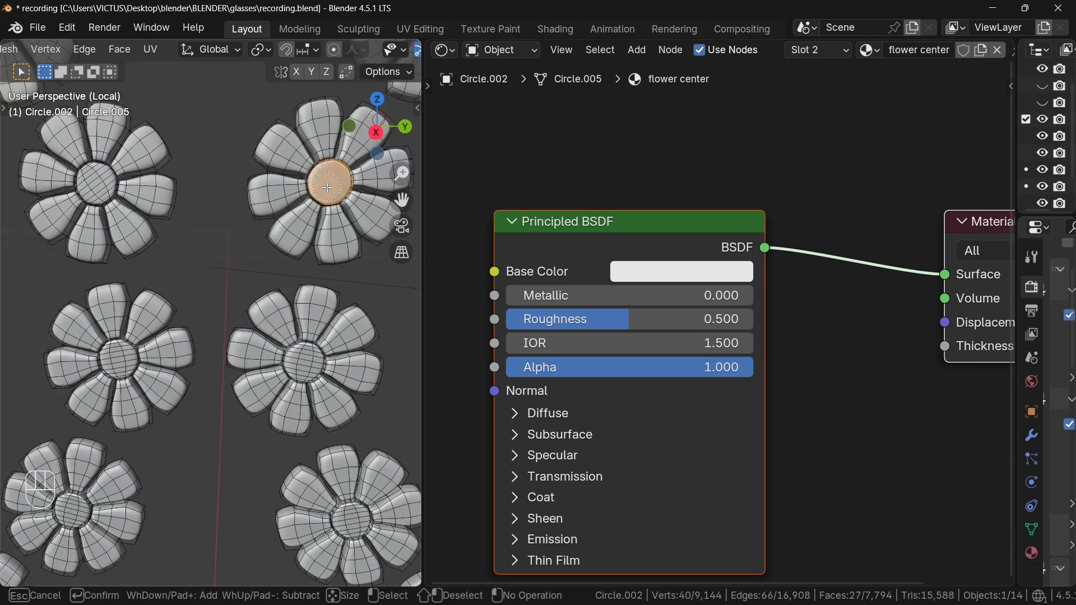
{"action": "key", "text": "ctrl+KP_Add"}
{"action": "right_click", "coordinate": [323, 187]}
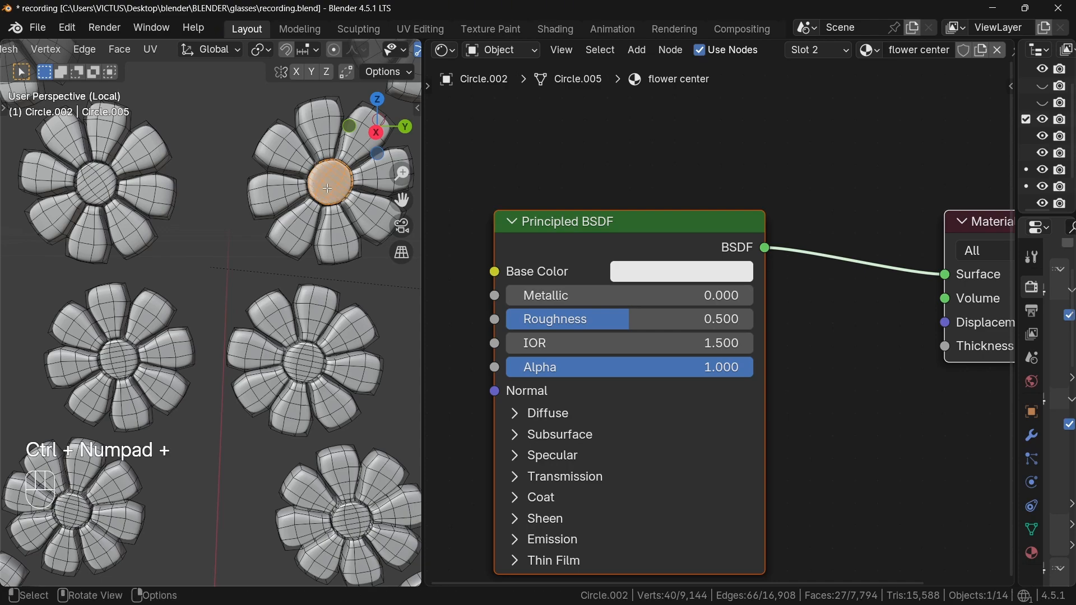
{"action": "middle_click_drag", "start_coordinate": [330, 185], "coordinate": [367, 186]}
{"action": "key", "text": "ctrl+KP_Add"}
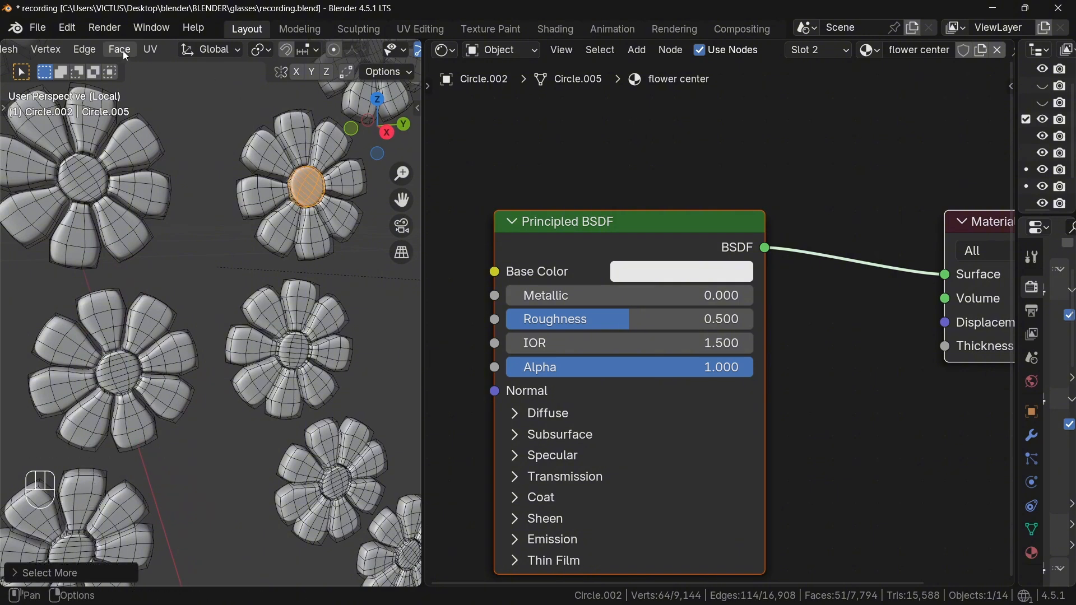
Extend the selection to all flower centers with Select Similar Coplanar, then shrink once, grow twice and shrink once to exclude the petals
{"action": "scroll", "coordinate": [62, 53], "scroll_direction": "left", "scroll_amount": 5}
{"action": "left_click", "coordinate": [52, 55]}
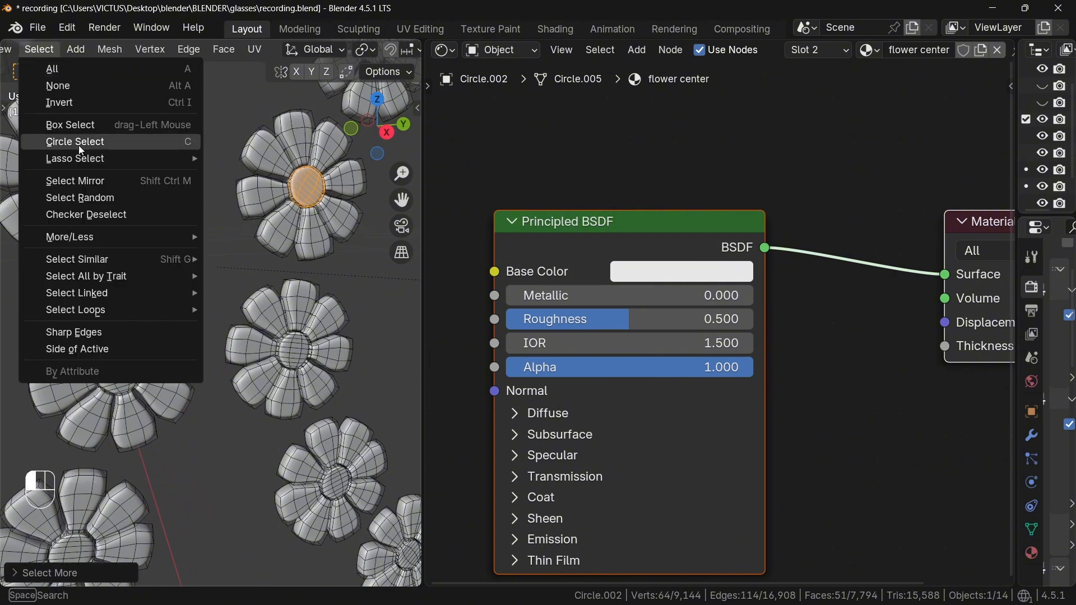
{"action": "mouse_move", "coordinate": [116, 269]}
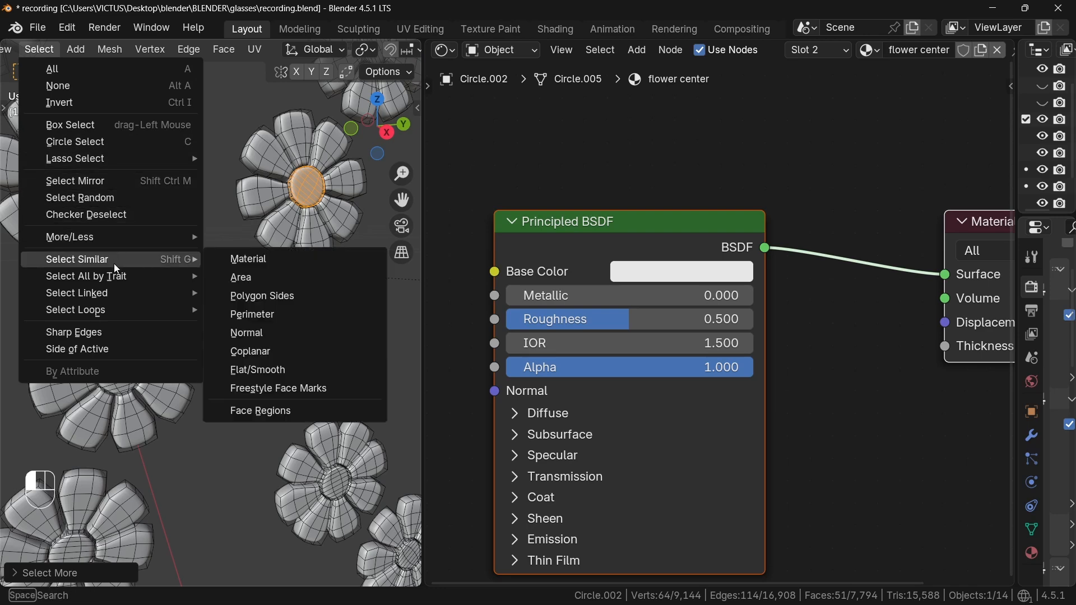
{"action": "left_click", "coordinate": [273, 352]}
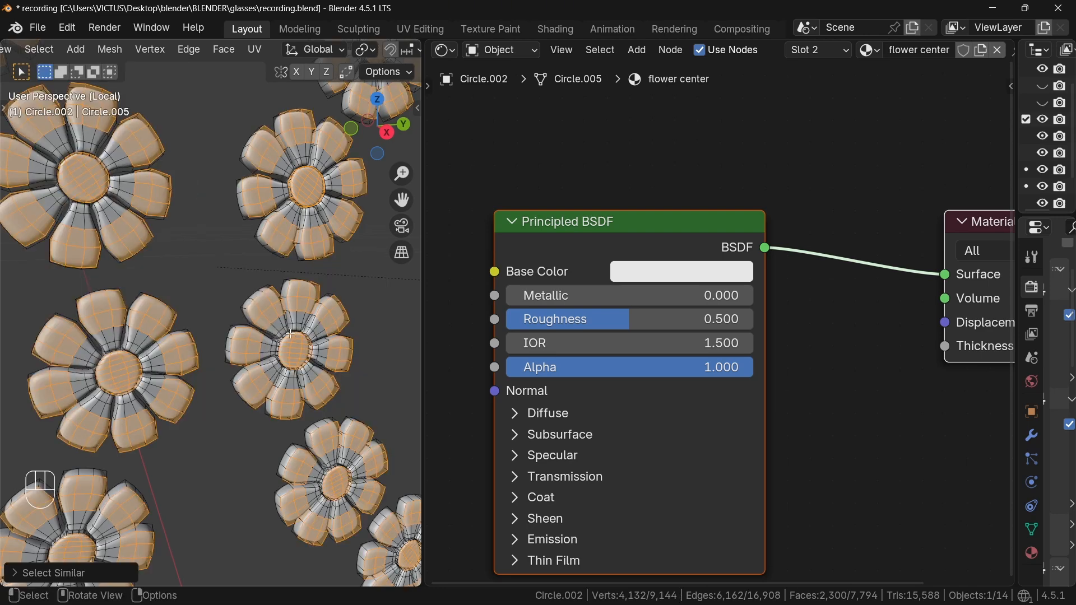
{"action": "key", "text": "ctrl+KP_Subtract"}
{"action": "key", "text": "ctrl+KP_Add"}
{"action": "key", "text": "ctrl+KP_Add"}
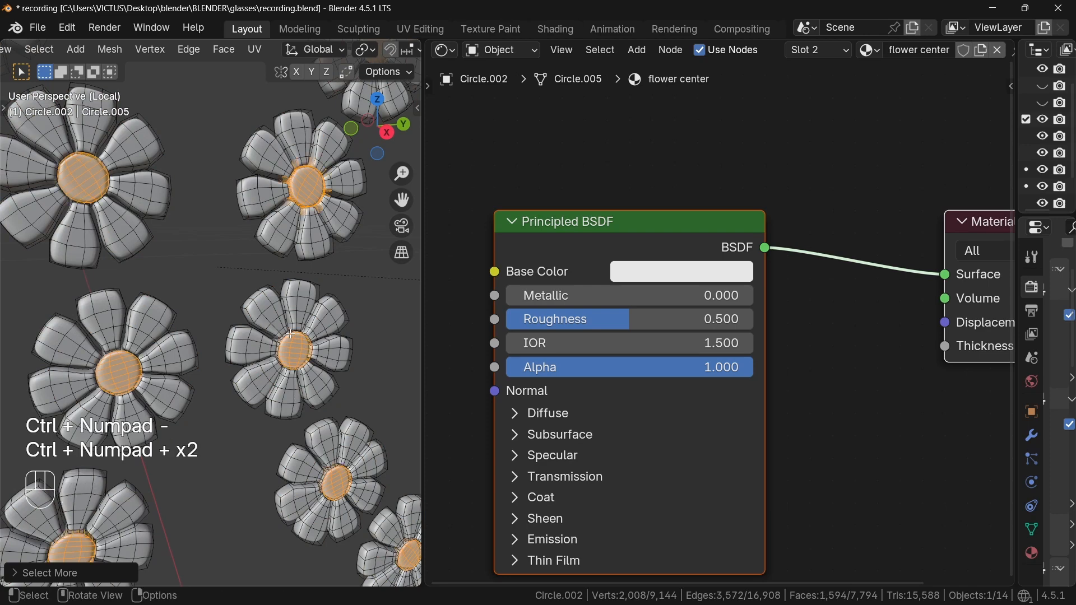
{"action": "scroll", "coordinate": [291, 334], "scroll_direction": "down", "scroll_amount": 6}
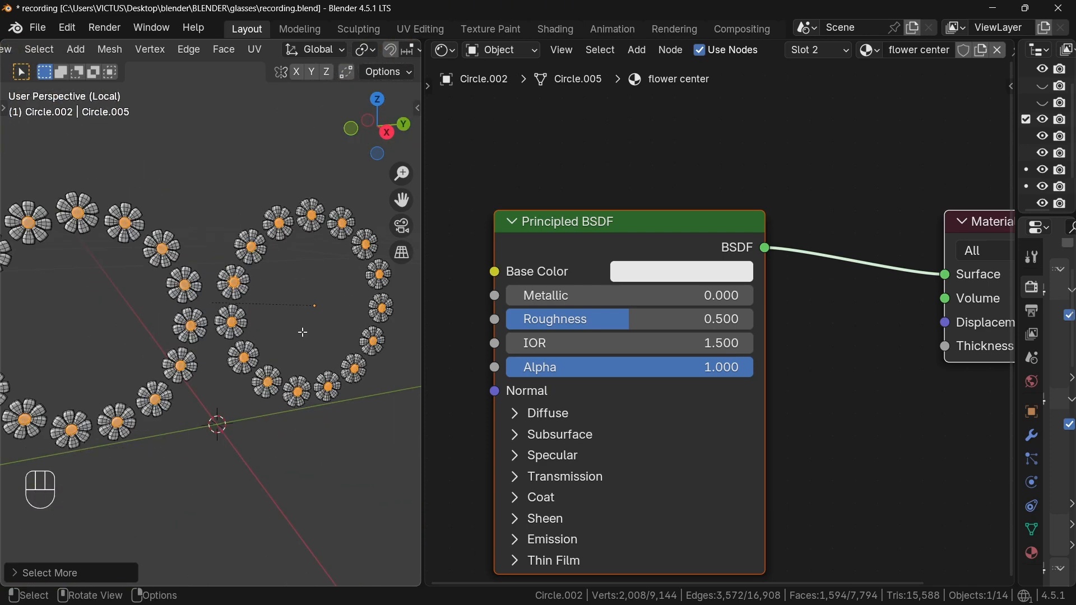
{"action": "key", "text": "ctrl+KP_Subtract"}
Assign the flower center material to the selected faces, leave local view and switch the viewport back to rendered shading
{"action": "left_click", "coordinate": [816, 50]}
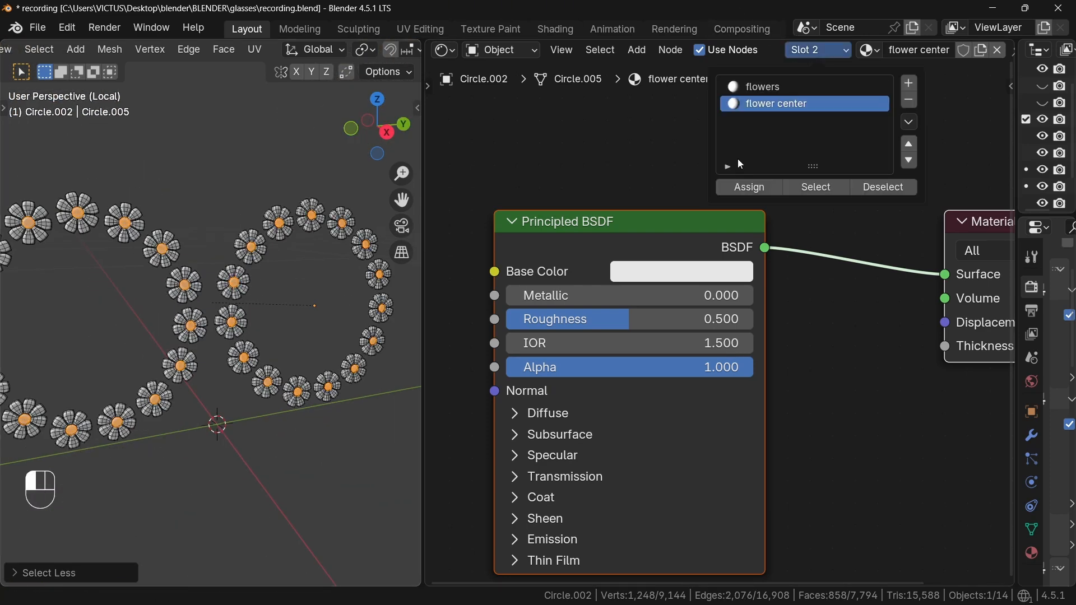
{"action": "left_click", "coordinate": [758, 188]}
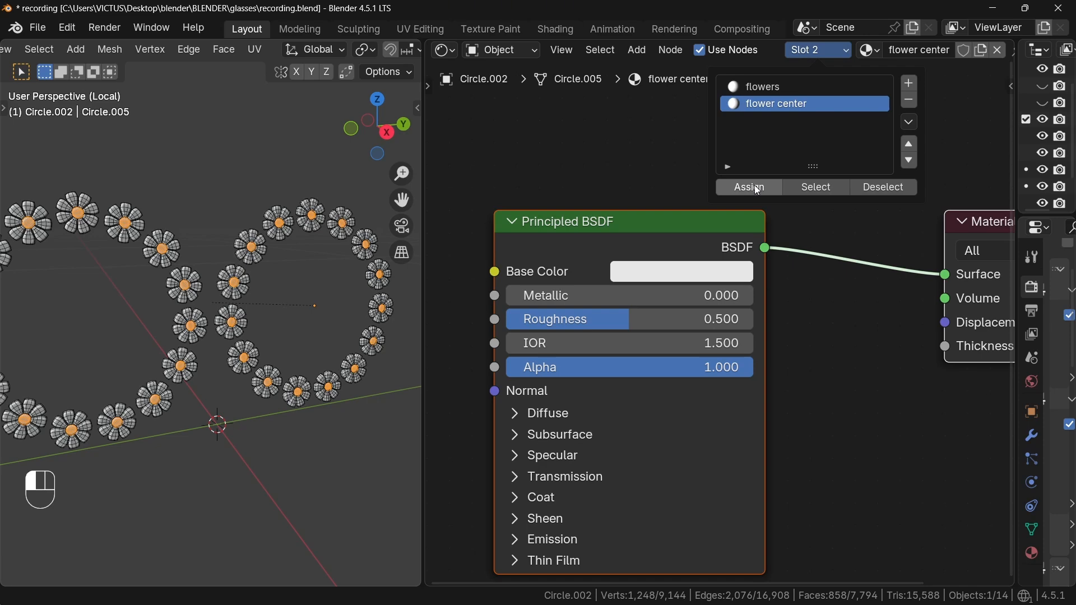
{"action": "key", "text": "KP_Divide"}
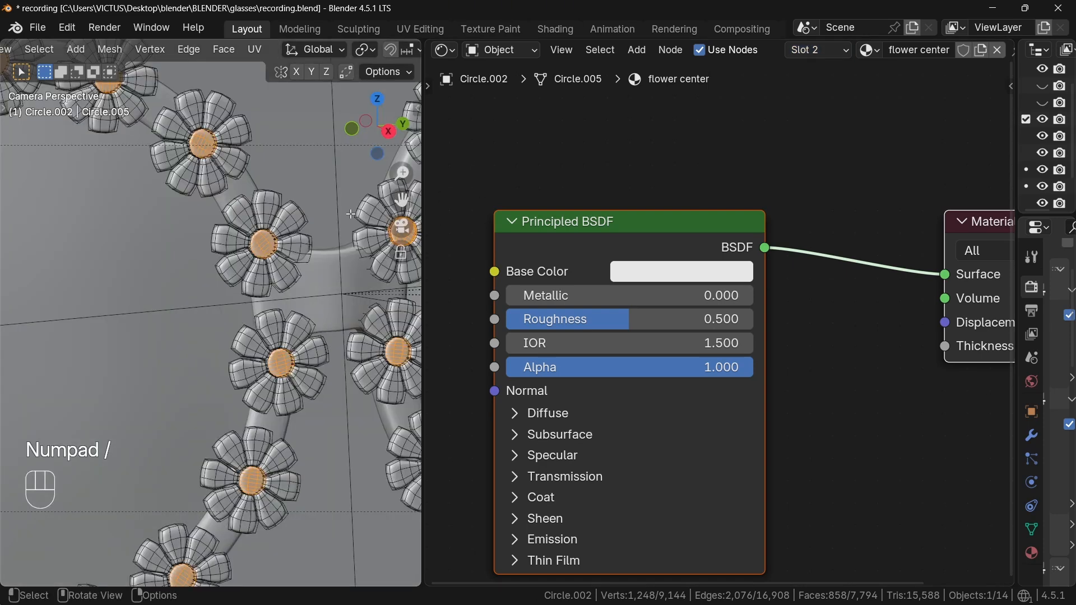
{"action": "key", "text": "z"}
{"action": "left_click", "coordinate": [326, 168]}
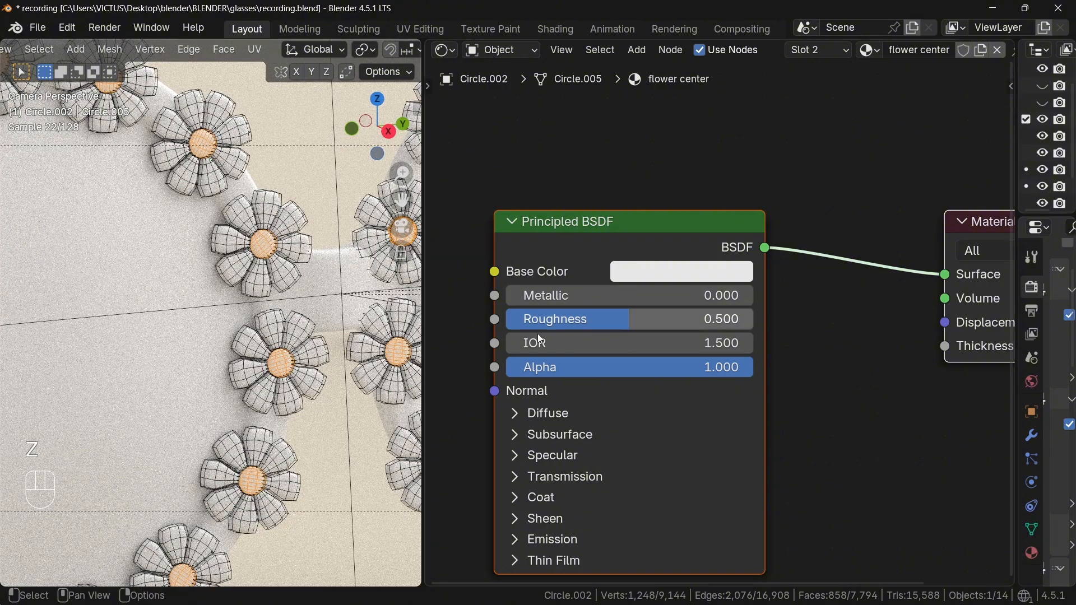
Set the flower center material's Base Color to orange, hex #E8A020, and return to Object Mode
{"action": "left_click", "coordinate": [677, 277]}
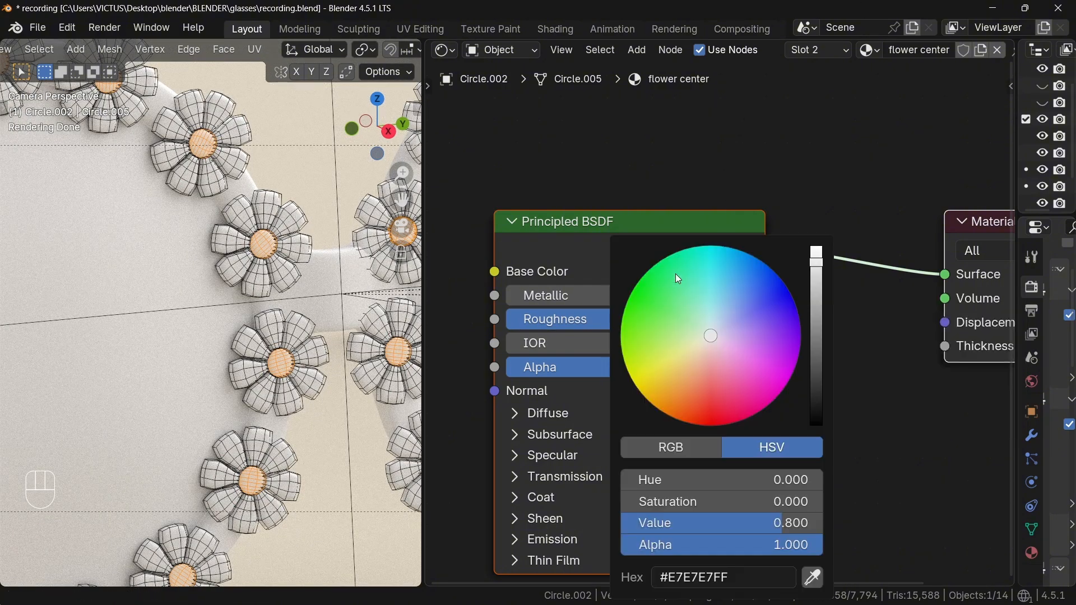
{"action": "left_click", "coordinate": [672, 577]}
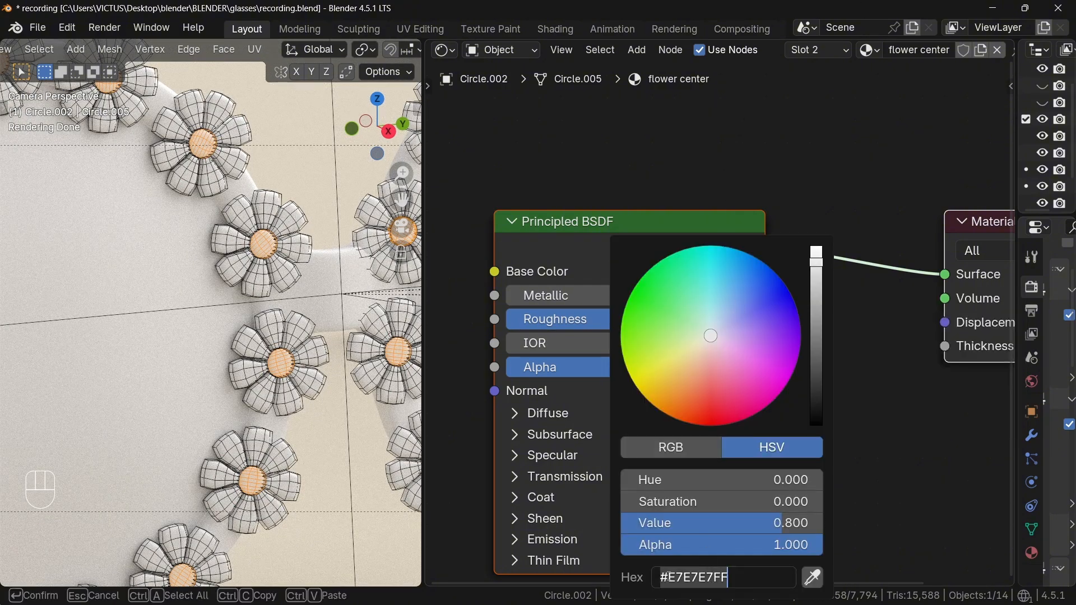
{"action": "type", "text": "#e8a"}
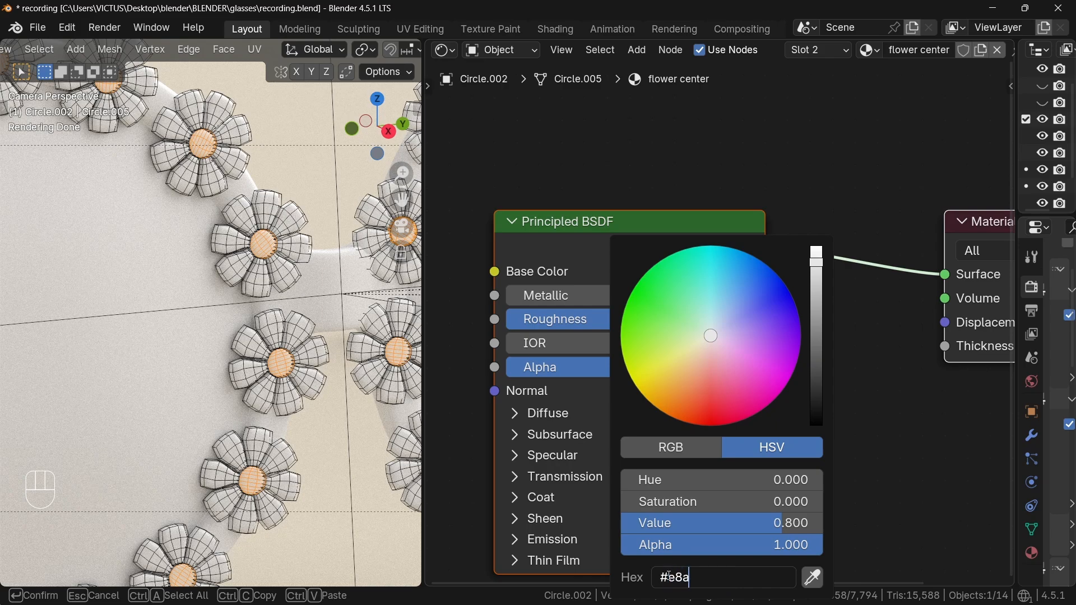
{"action": "type", "text": "0202"}
{"action": "key", "text": "Return"}
{"action": "key", "text": "Tab"}
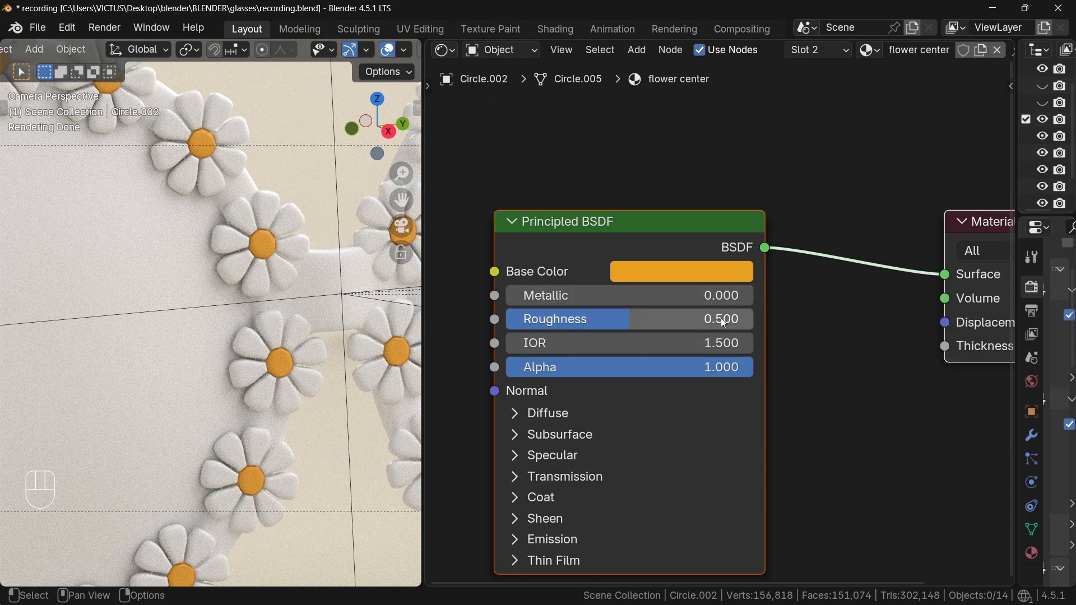
Set the flower center material's Roughness to 0.35, Subsurface Weight to 0.085 and Subsurface Scale to 0.05 cm
{"action": "left_click_drag", "start_coordinate": [735, 319], "coordinate": [678, 316], "text": "shift"}
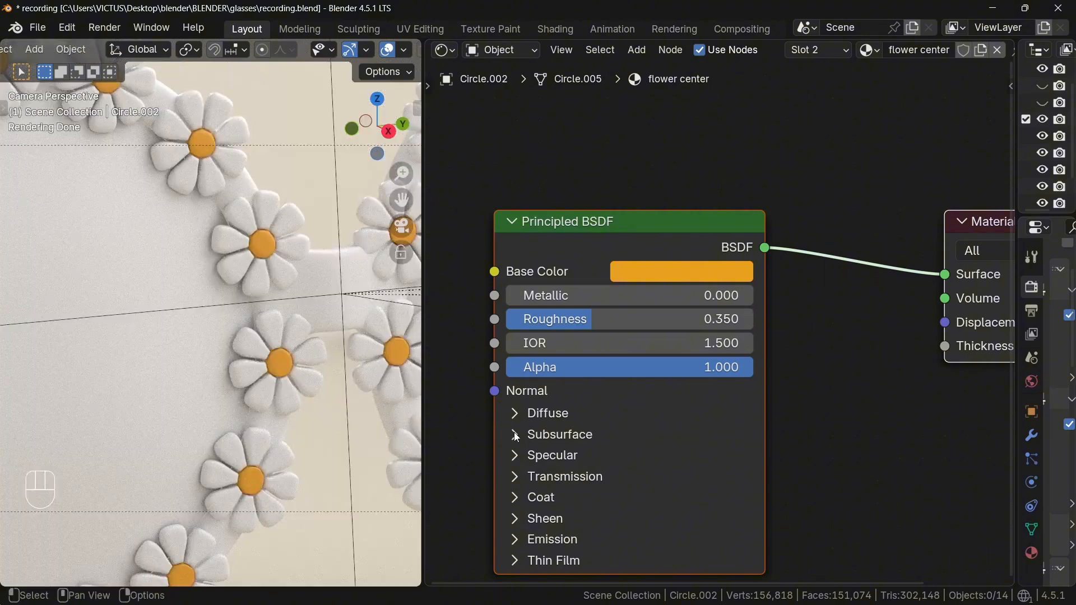
{"action": "left_click", "coordinate": [516, 436]}
{"action": "left_click_drag", "start_coordinate": [547, 487], "coordinate": [594, 487], "text": "shift"}
{"action": "scroll", "coordinate": [606, 511], "scroll_direction": "down", "scroll_amount": 1}
{"action": "middle_click_drag", "start_coordinate": [608, 506], "coordinate": [605, 440], "text": "shift"}
{"action": "left_click", "coordinate": [690, 516]}
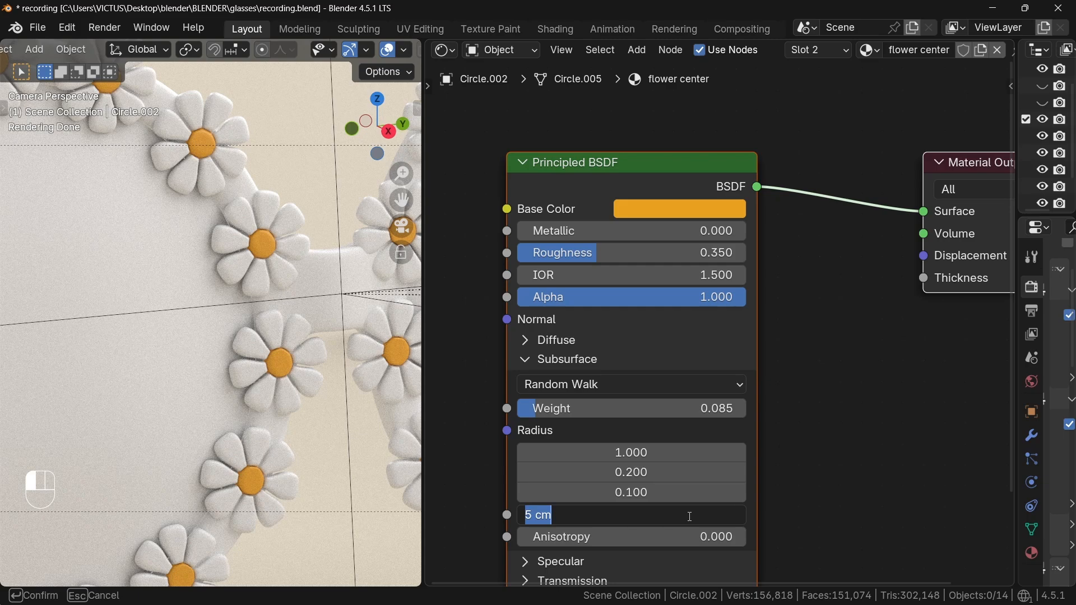
{"action": "type", "text": "0.05"}
{"action": "key", "text": "Return"}
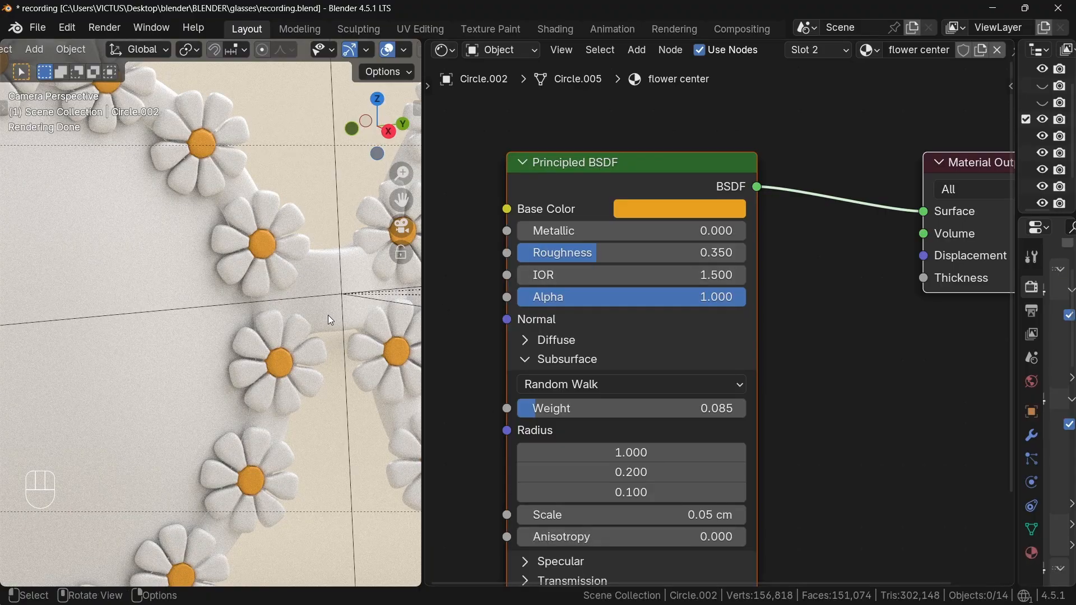
Select the glasses' temple arm and set its frame material's Roughness to 0.05
{"action": "middle_click_drag", "start_coordinate": [298, 321], "coordinate": [150, 324], "text": "ctrl"}
{"action": "left_click", "coordinate": [96, 328]}
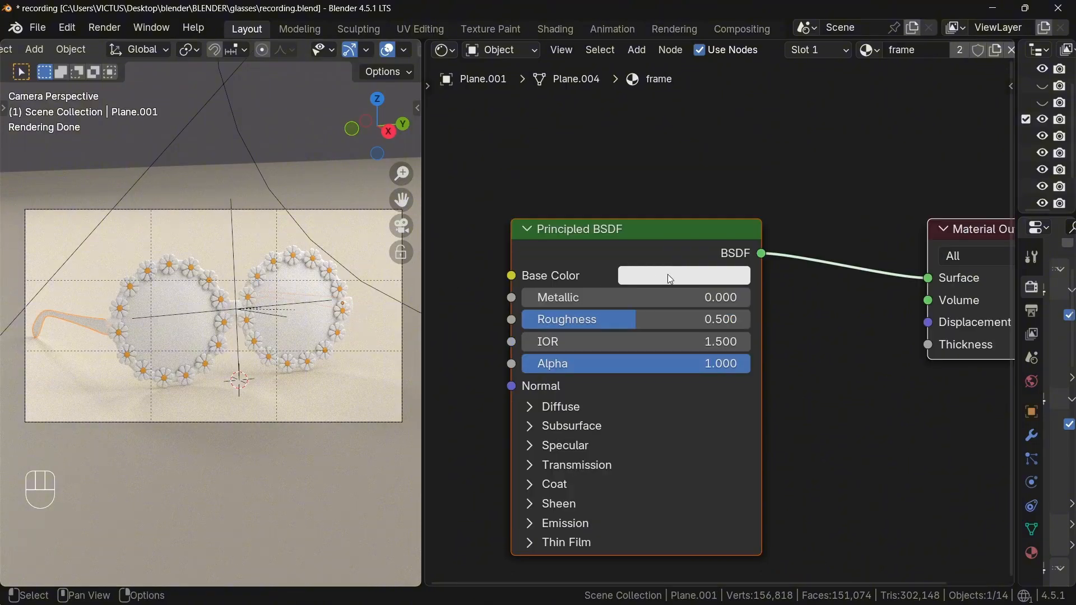
{"action": "middle_click_drag", "start_coordinate": [142, 359], "coordinate": [309, 307], "text": "ctrl"}
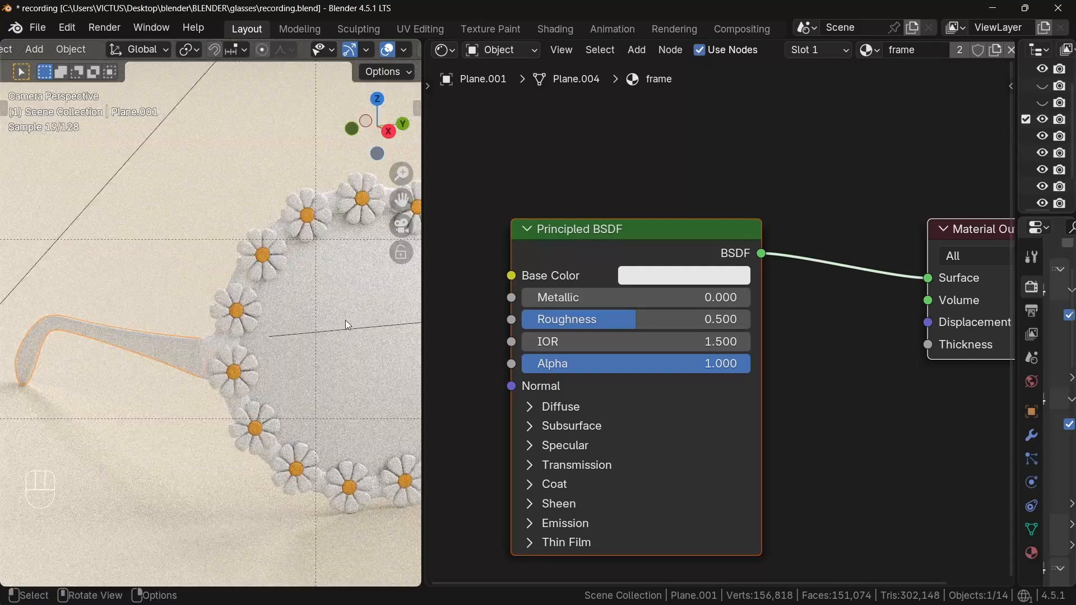
{"action": "left_click", "coordinate": [698, 319]}
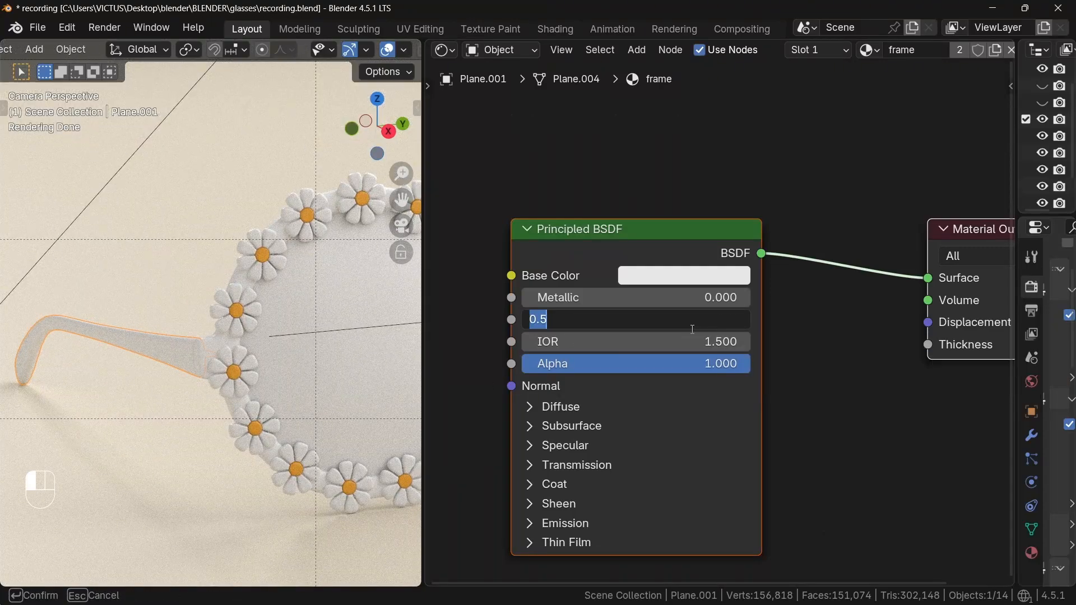
{"action": "type", "text": "0.05"}
{"action": "key", "text": "Return"}
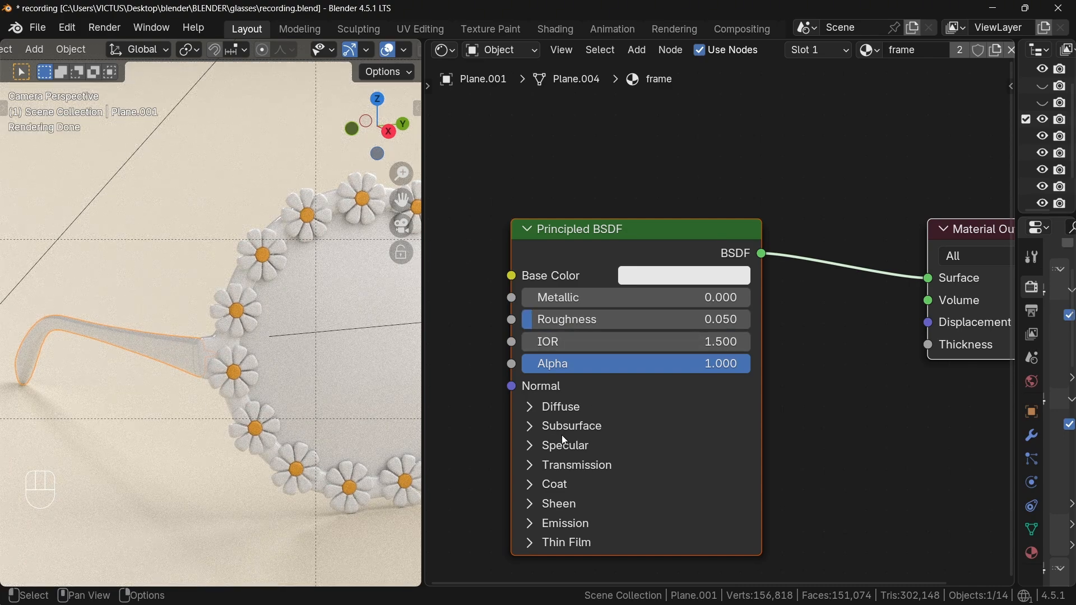
Set the frame material's Transmission Weight to 1.000
{"action": "middle_click_drag", "start_coordinate": [536, 472], "coordinate": [544, 392]}
{"action": "left_click", "coordinate": [552, 387]}
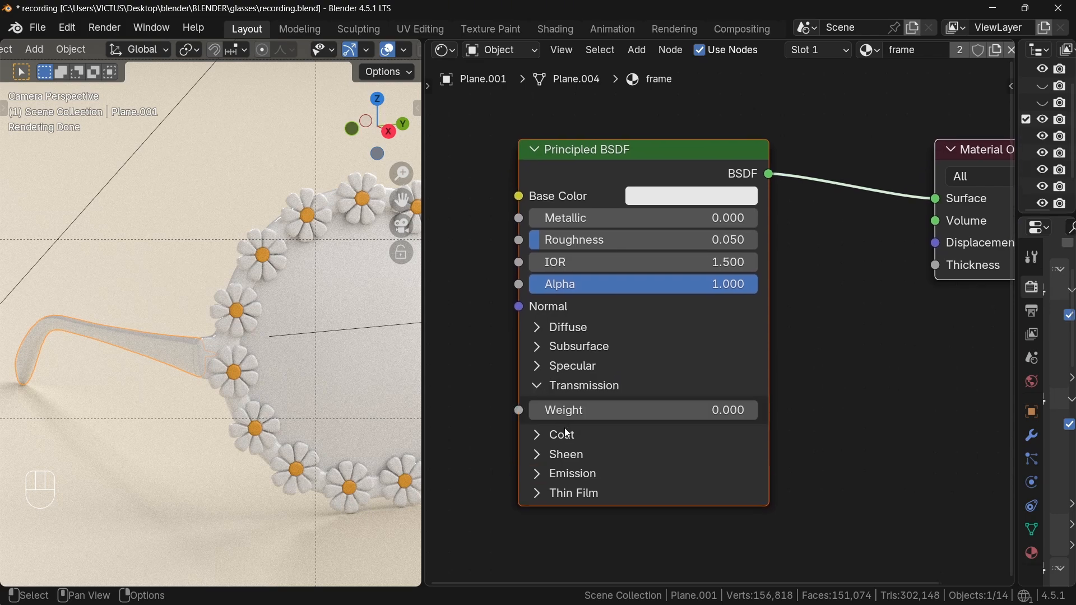
{"action": "left_click_drag", "start_coordinate": [570, 411], "coordinate": [820, 416]}
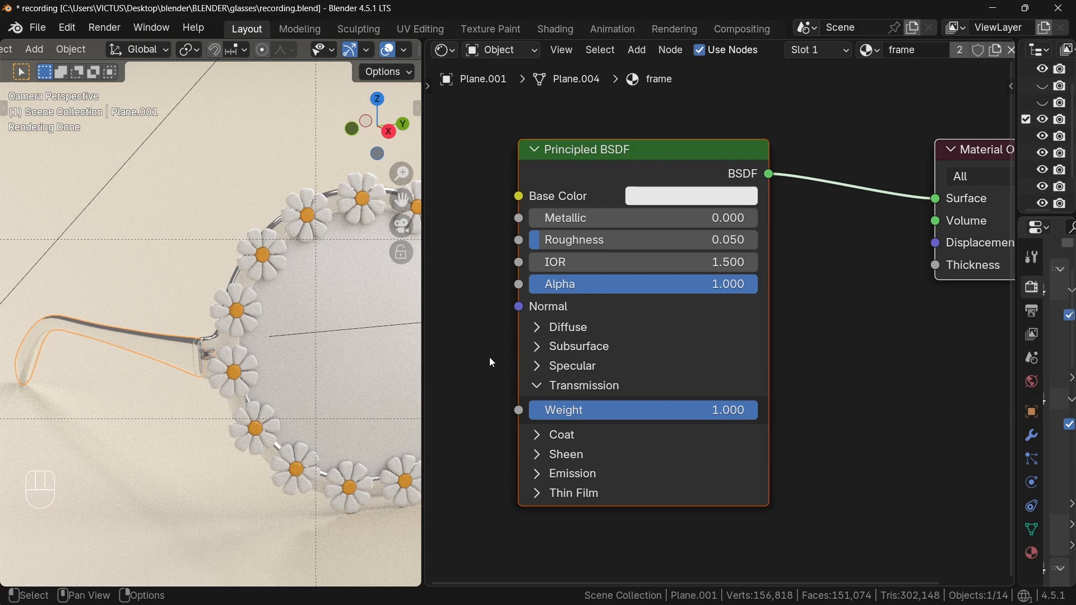
Select the glasses' lenses and delete the Principled BSDF node from their material
{"action": "middle_click_drag", "start_coordinate": [341, 314], "coordinate": [267, 348], "text": "ctrl"}
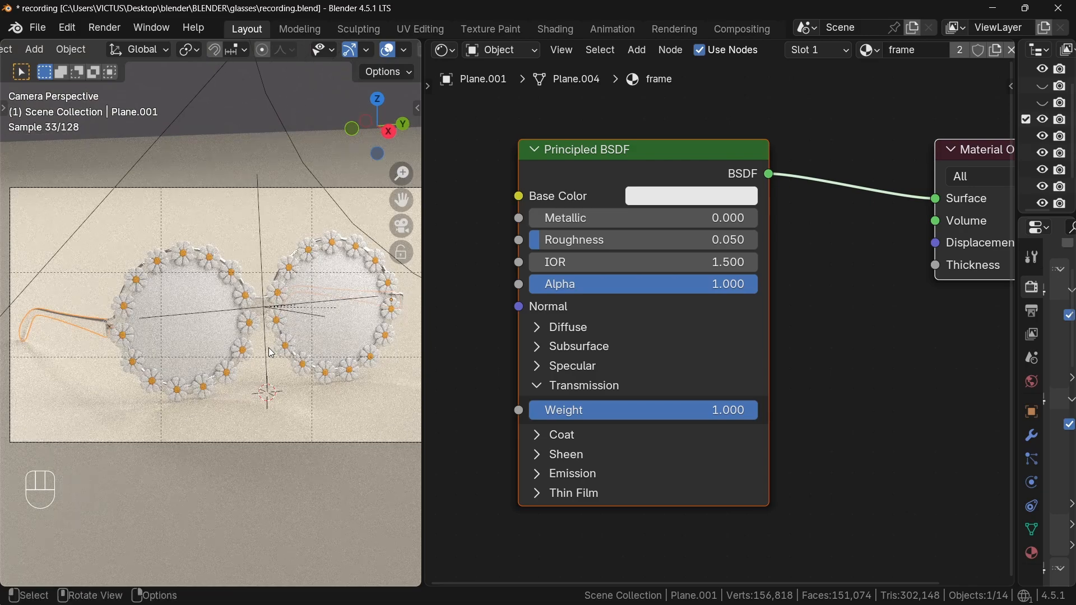
{"action": "left_click", "coordinate": [208, 327]}
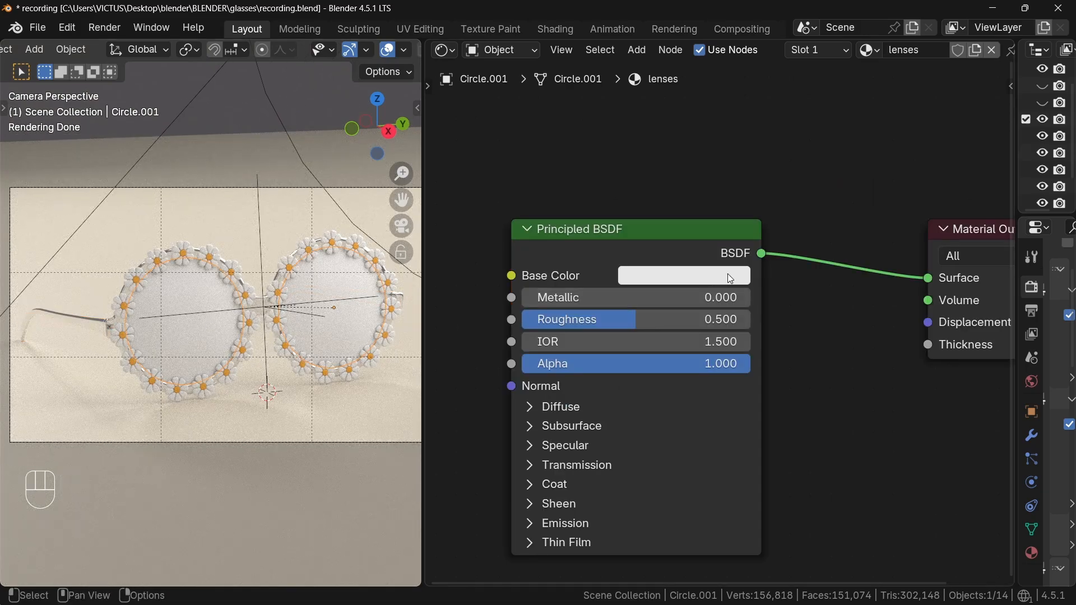
{"action": "scroll", "coordinate": [813, 257], "scroll_direction": "down", "scroll_amount": 1}
{"action": "left_click", "coordinate": [697, 250]}
{"action": "key", "text": "BackSpace"}
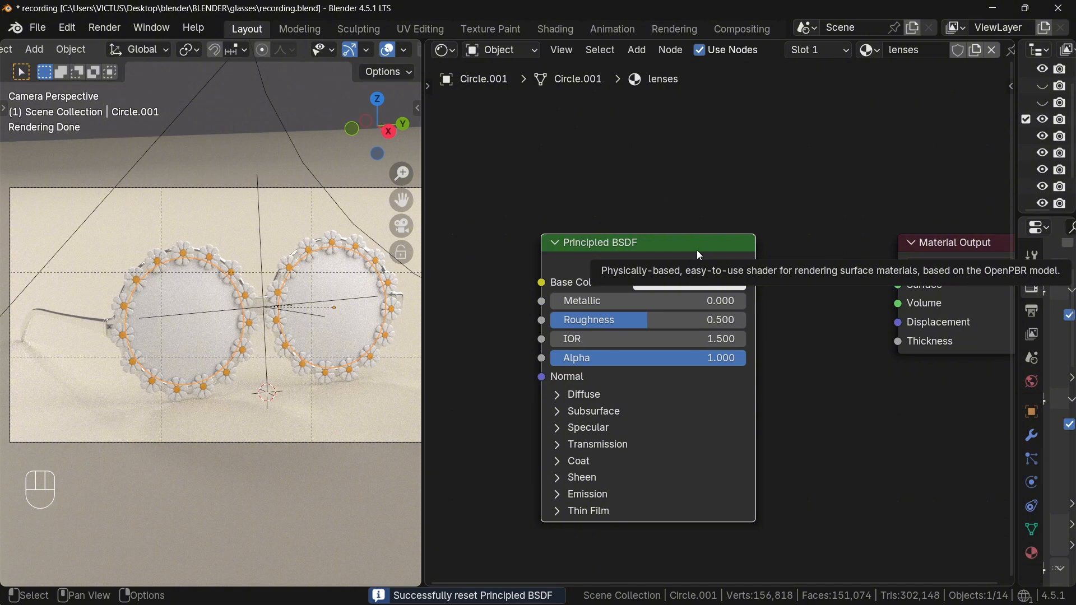
{"action": "key", "text": "x"}
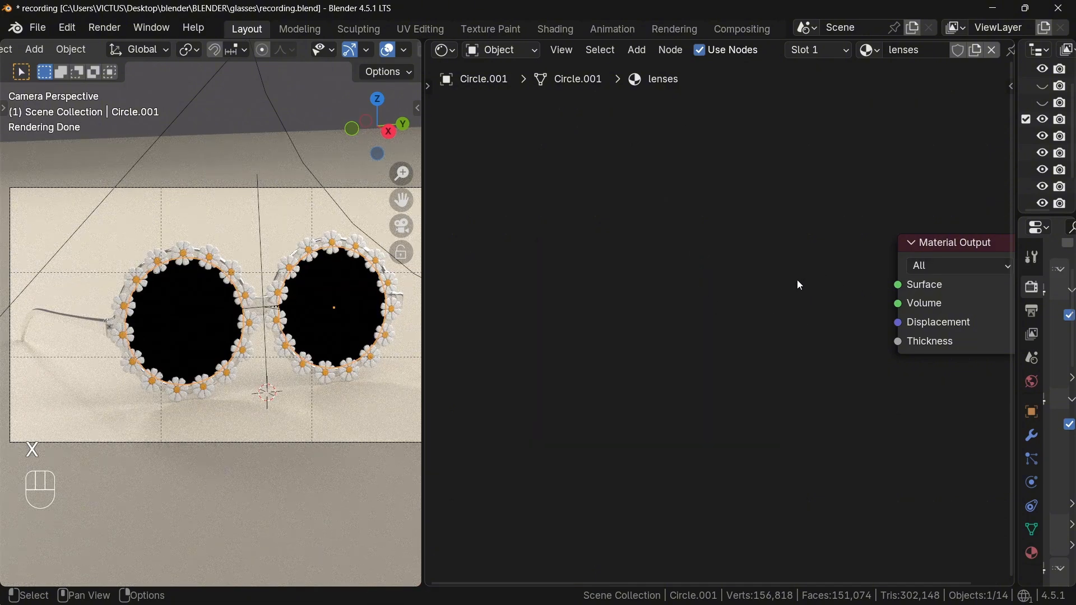
Add a Refraction BSDF node to the lenses material and connect it to the Material Output's Surface
{"action": "key", "text": "shift+a"}
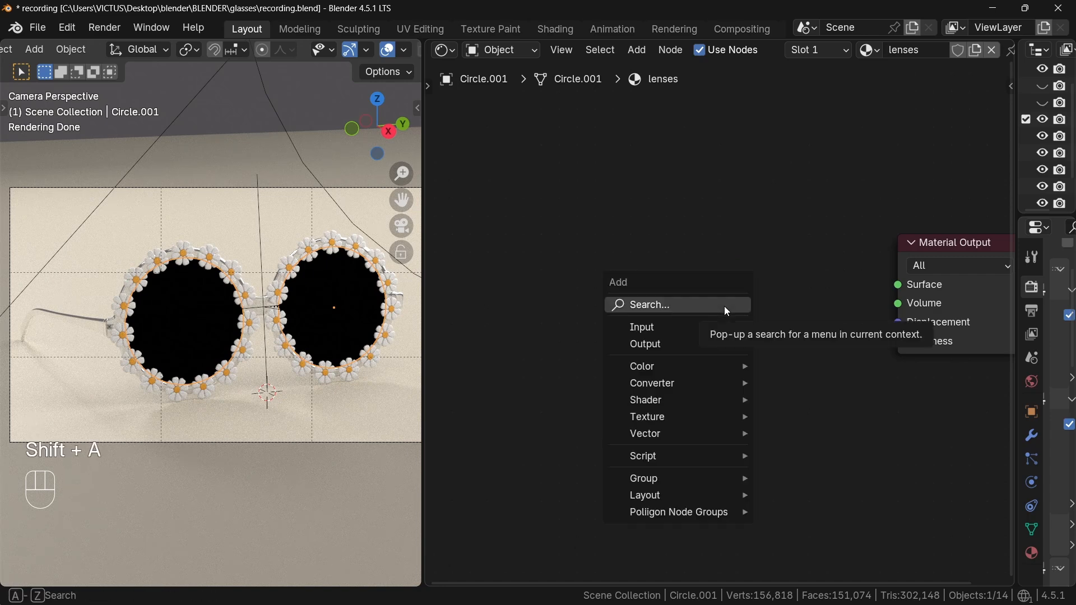
{"action": "type", "text": "refrac"}
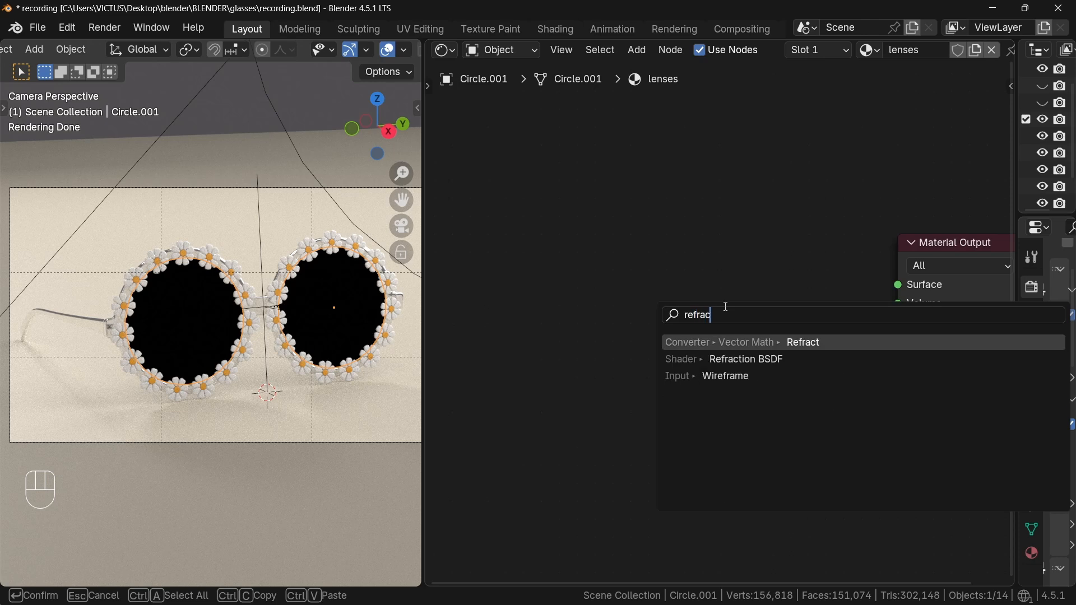
{"action": "type", "text": "ti"}
{"action": "key", "text": "Return"}
{"action": "left_click", "coordinate": [561, 237]}
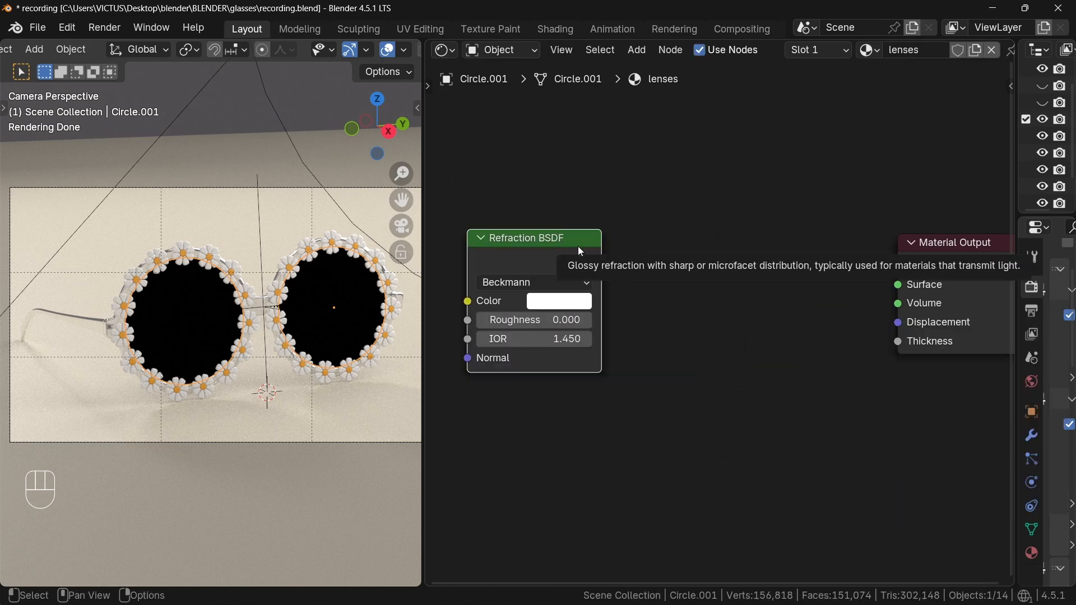
{"action": "left_click_drag", "start_coordinate": [602, 259], "coordinate": [898, 285]}
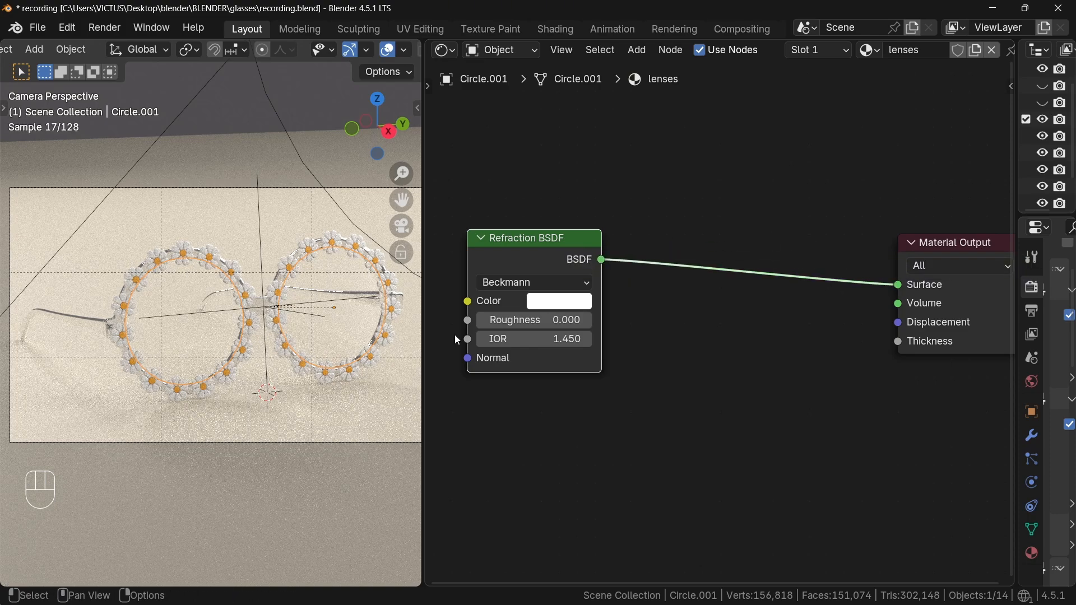
Set the Refraction BSDF's Color to dark red, hex #3D1A1A
{"action": "left_click", "coordinate": [577, 305]}
{"action": "left_click", "coordinate": [609, 581]}
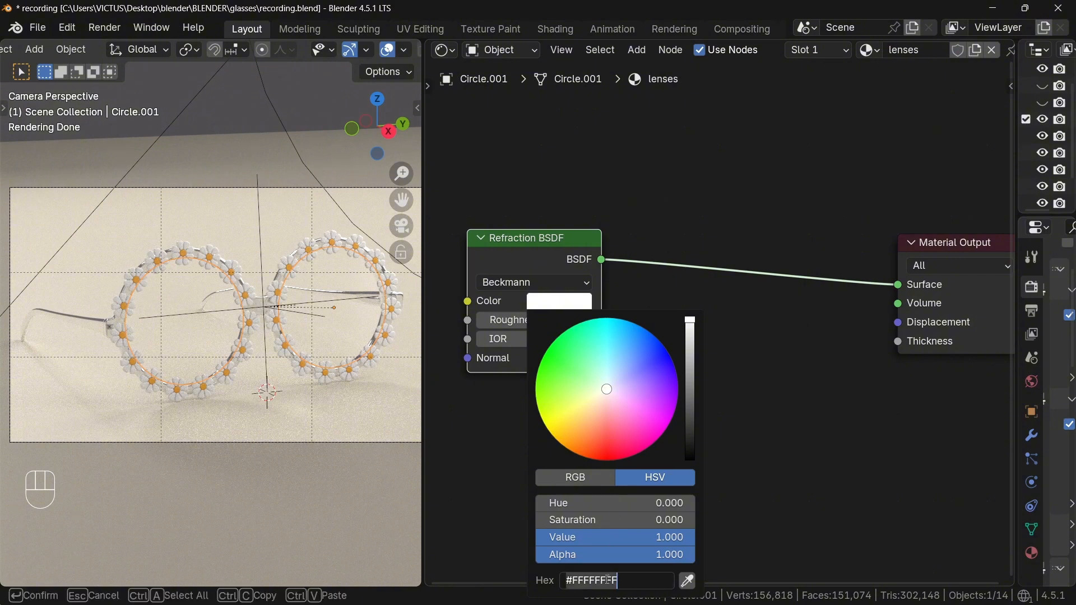
{"action": "type", "text": "#"}
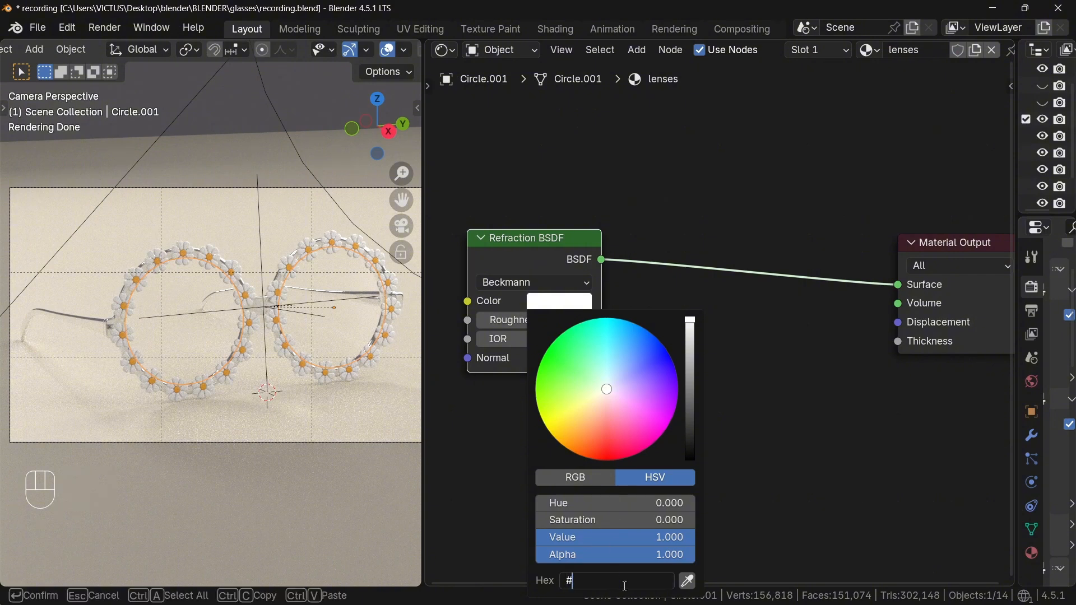
{"action": "type", "text": "3d1a1a"}
{"action": "key", "text": "Return"}
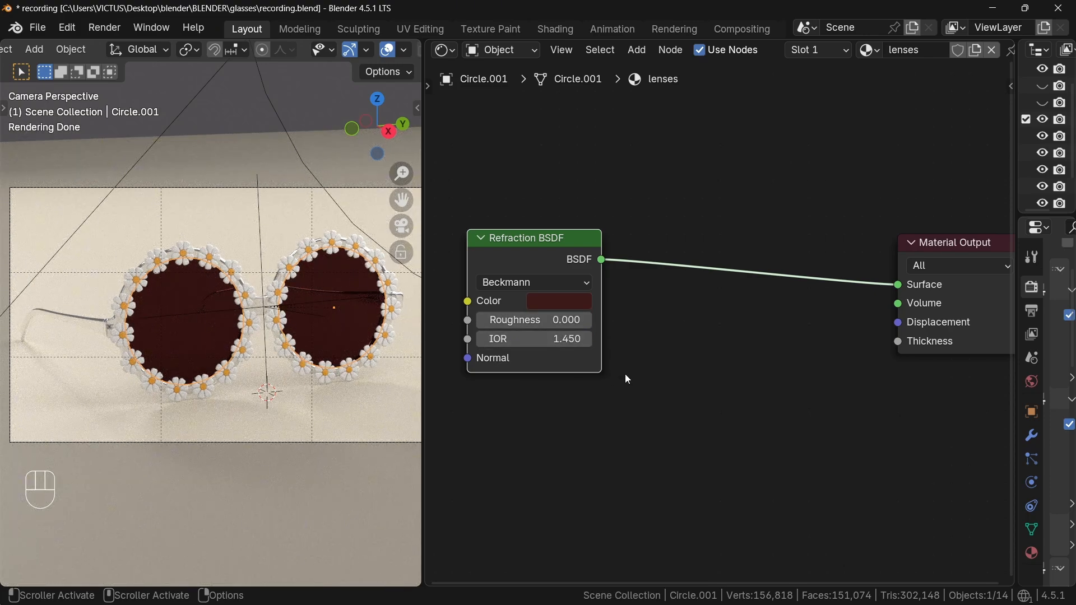
Add a Glossy BSDF node directly below the Refraction BSDF
{"action": "key", "text": "shift+a"}
{"action": "type", "text": "g"}
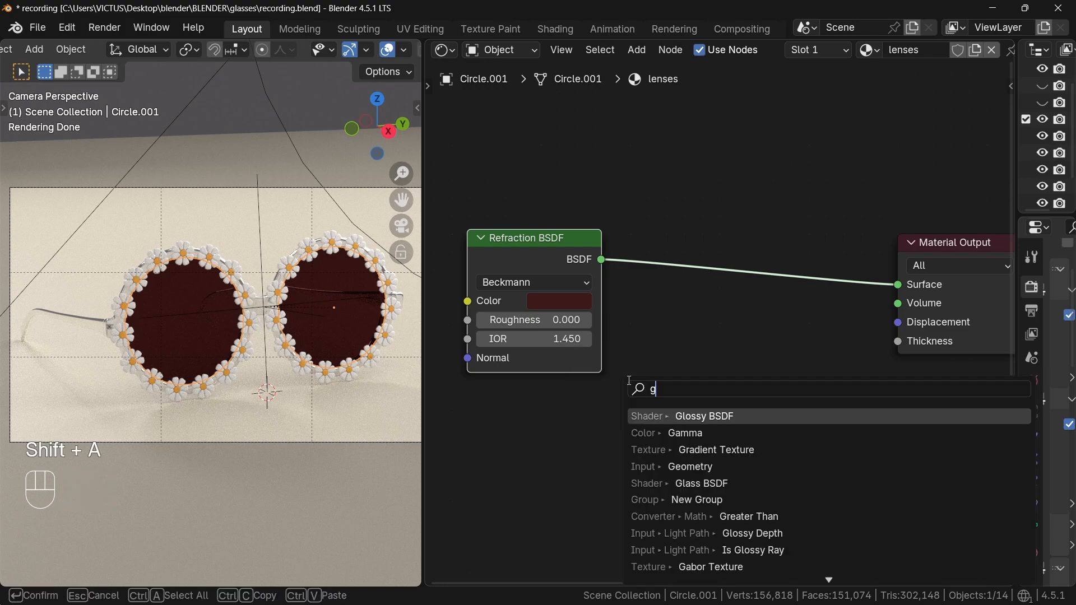
{"action": "type", "text": "loss"}
{"action": "key", "text": "Return"}
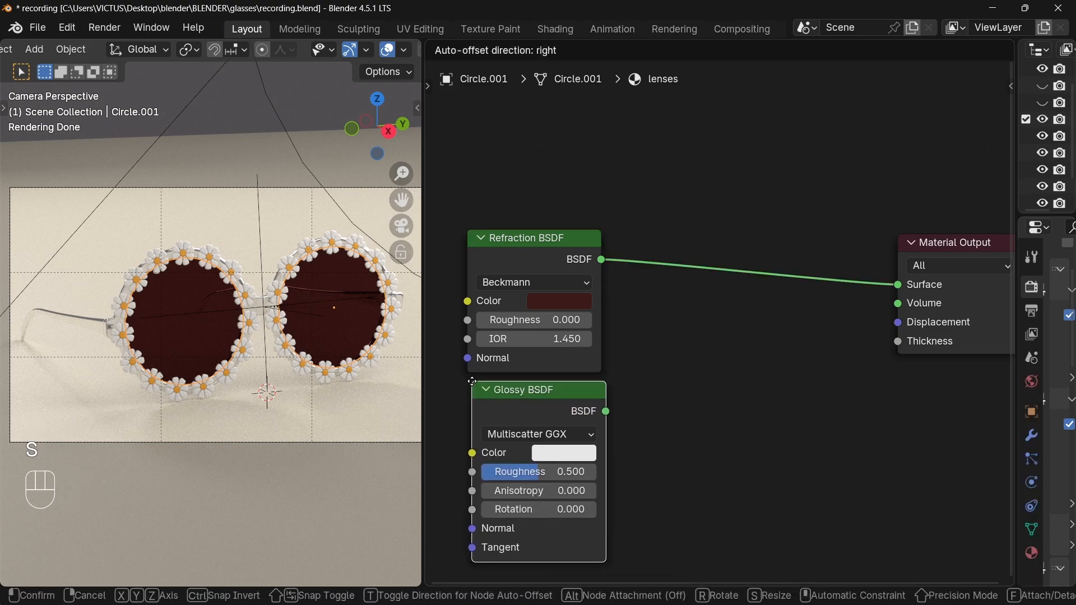
{"action": "left_click", "coordinate": [492, 389]}
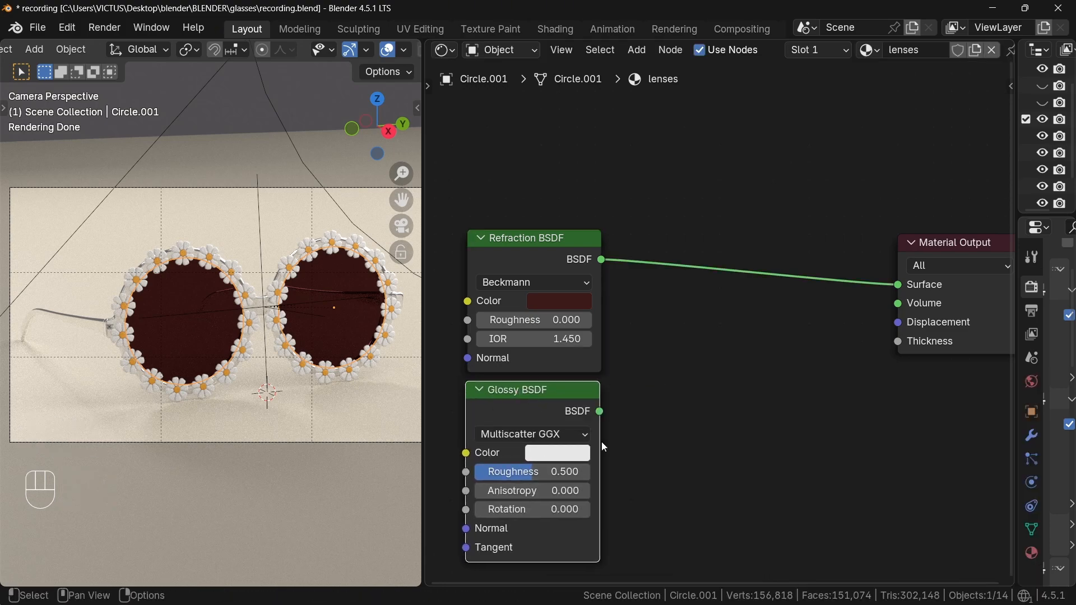
Insert a Mix Shader between the Refraction BSDF and Material Output, and connect the Glossy BSDF to its second Shader input
{"action": "key", "text": "shift+a"}
{"action": "type", "text": "x"}
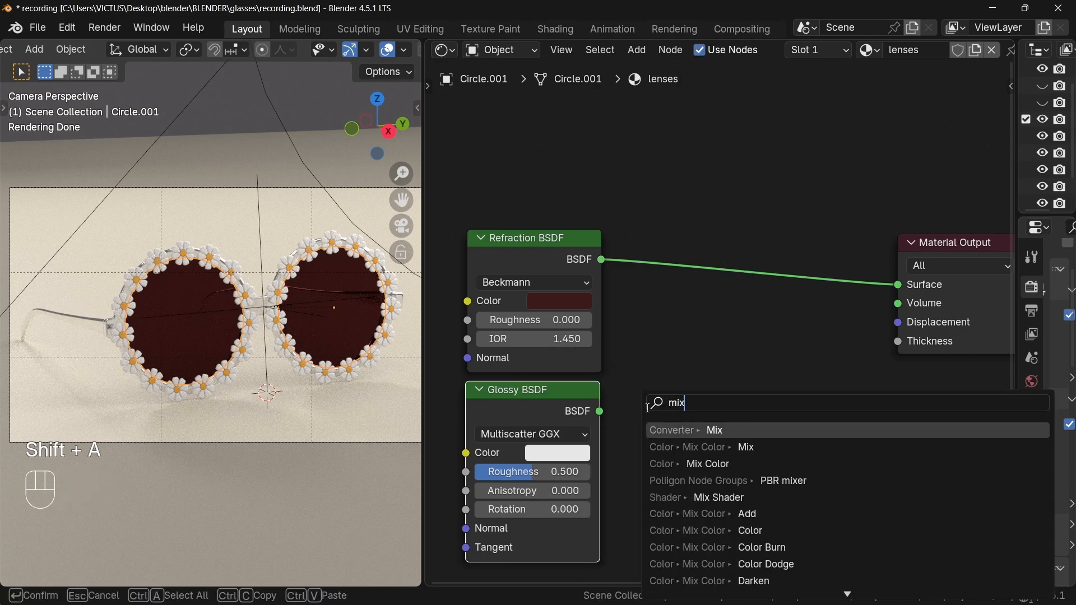
{"action": "left_click", "coordinate": [720, 498]}
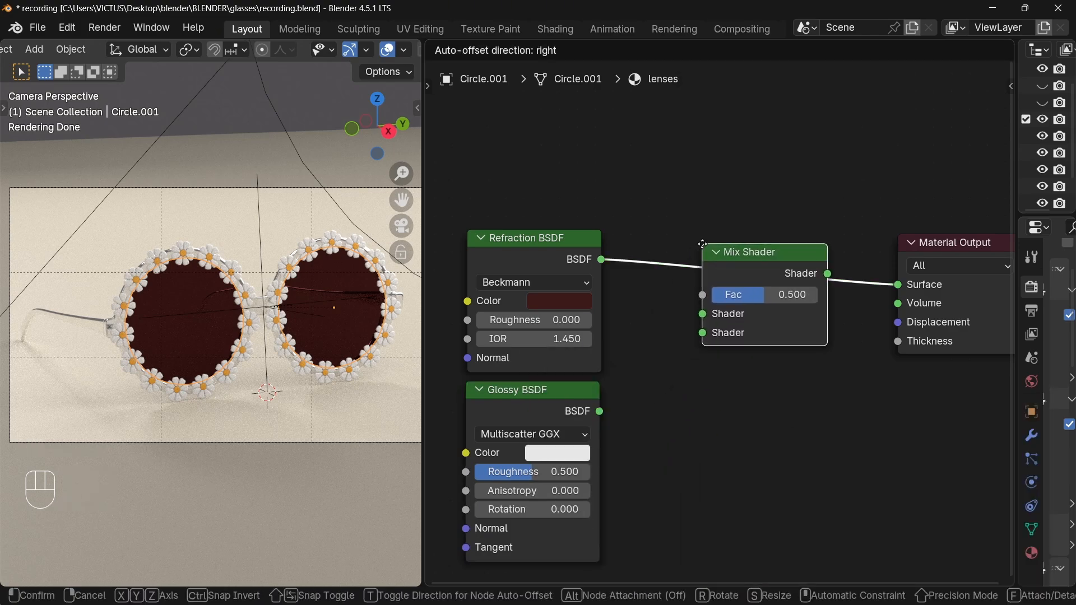
{"action": "left_click", "coordinate": [755, 293]}
{"action": "left_click_drag", "start_coordinate": [601, 412], "coordinate": [702, 334]}
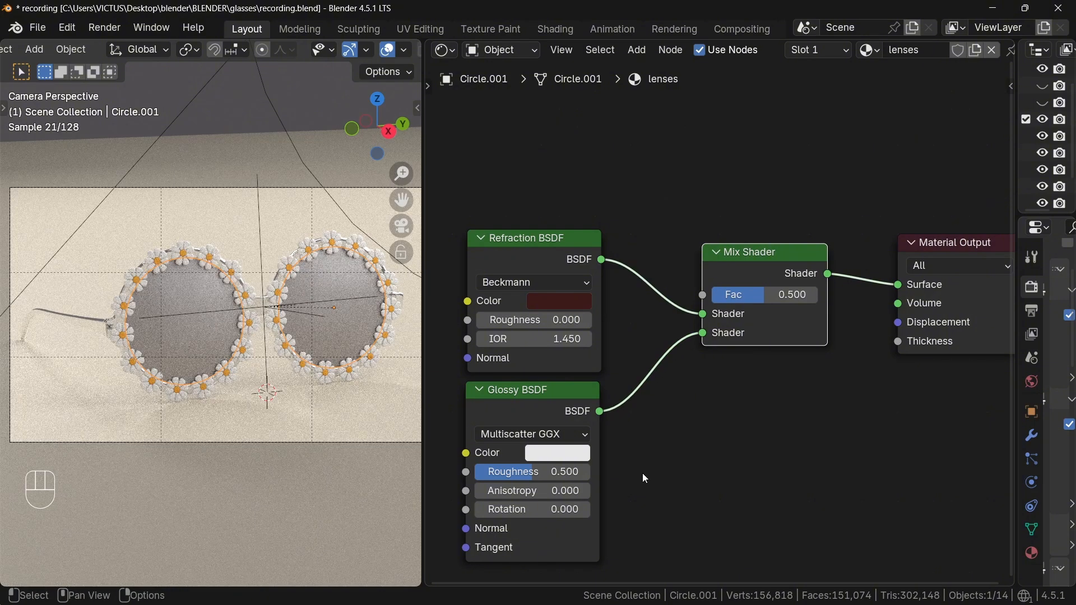
Set the Mix Shader's Fac to 0.035
{"action": "double_click", "coordinate": [783, 296]}
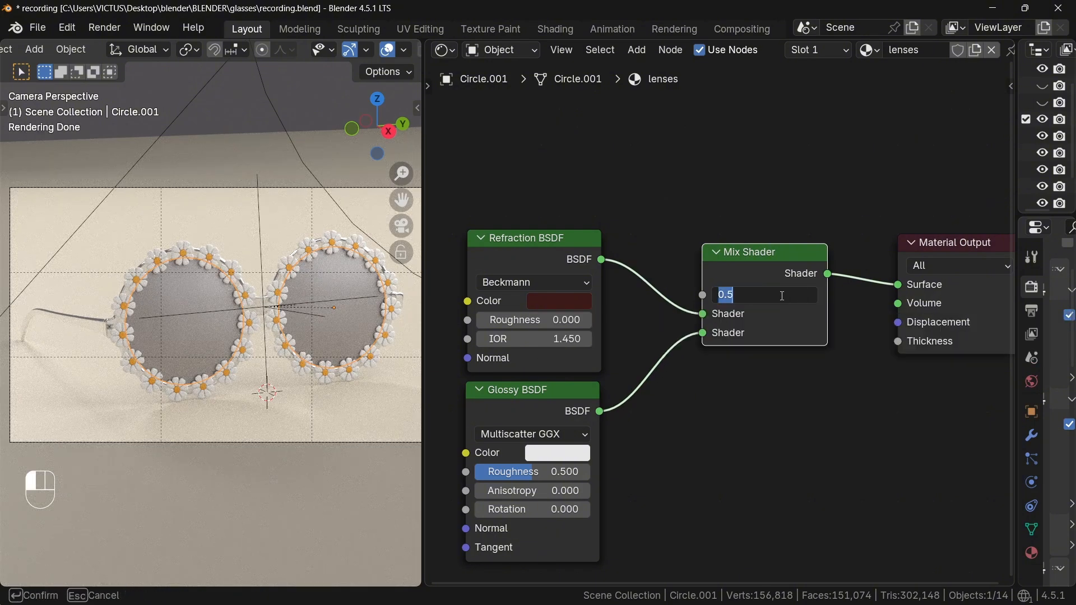
{"action": "type", "text": "0.035"}
{"action": "key", "text": "Return"}
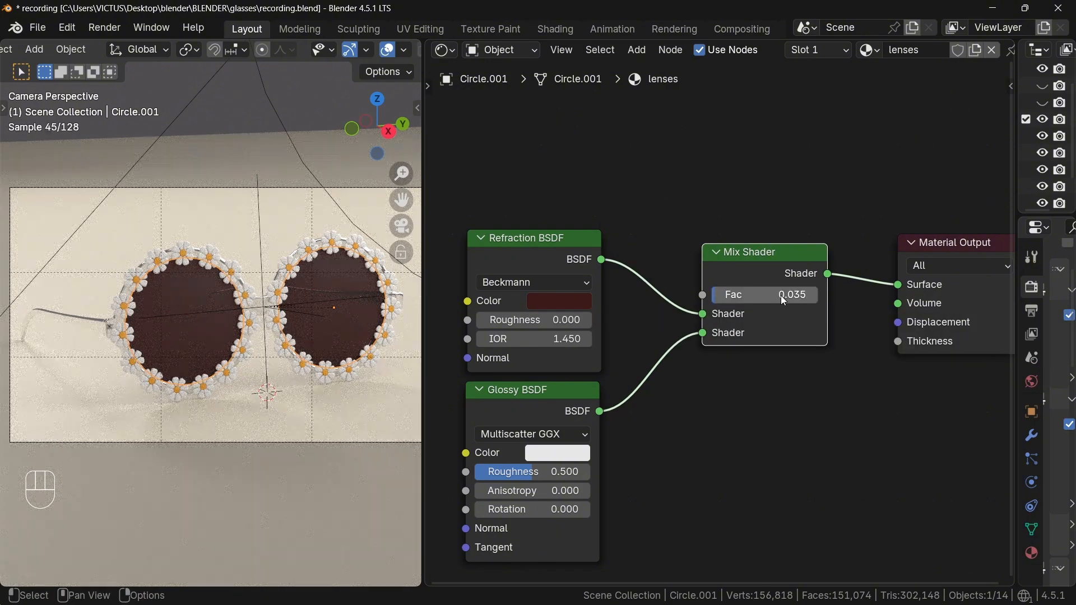
Add a Transparent BSDF node directly below the Glossy BSDF
{"action": "middle_click_drag", "start_coordinate": [643, 446], "coordinate": [639, 397]}
{"action": "key", "text": "shift+a"}
{"action": "mouse_move", "coordinate": [646, 419]}
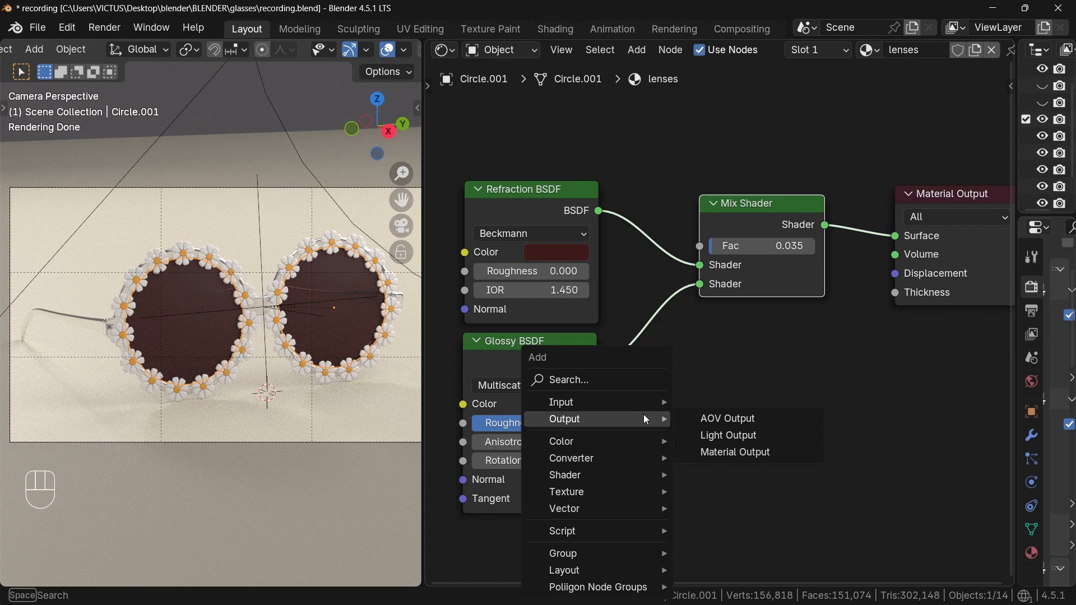
{"action": "type", "text": "tra"}
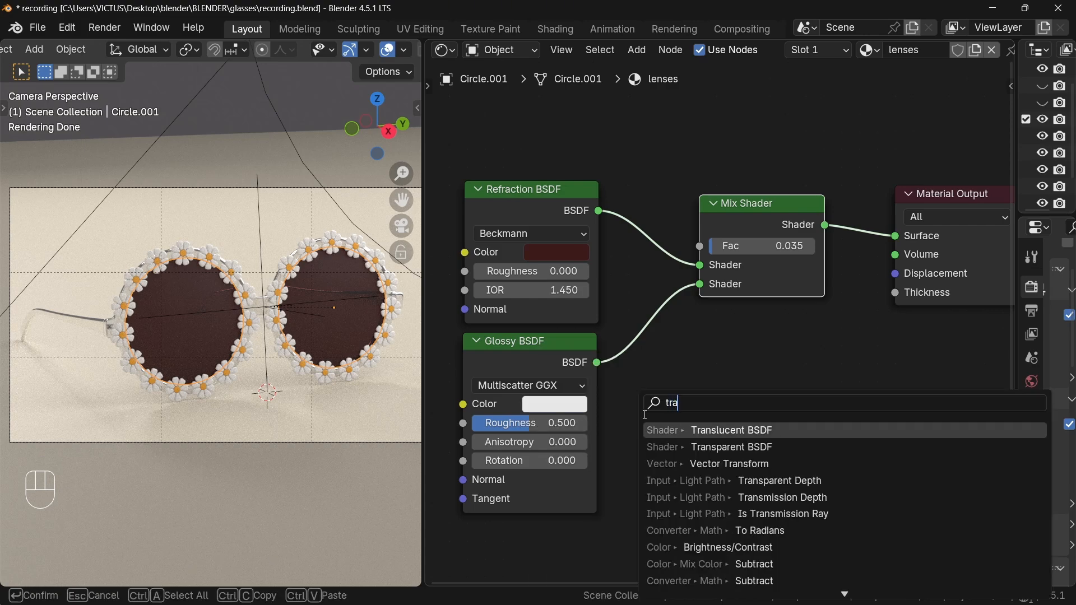
{"action": "type", "text": "nsparent"}
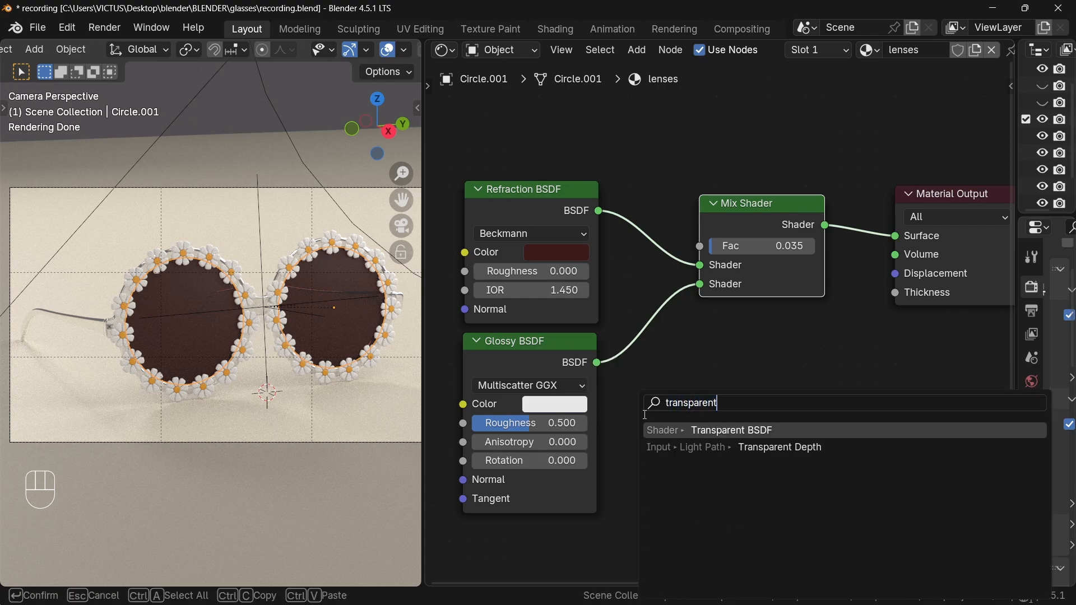
{"action": "key", "text": "Return"}
{"action": "left_click", "coordinate": [466, 519]}
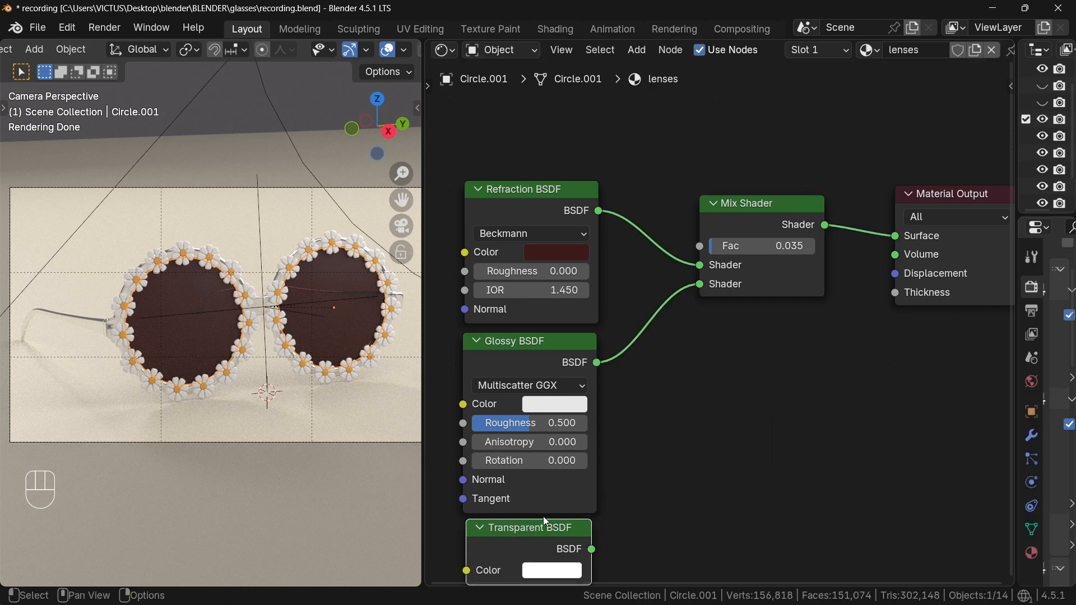
Duplicate the Mix Shader, insert the copy before the Material Output and connect the Transparent BSDF to its second Shader input
{"action": "left_click_drag", "start_coordinate": [773, 210], "coordinate": [721, 248]}
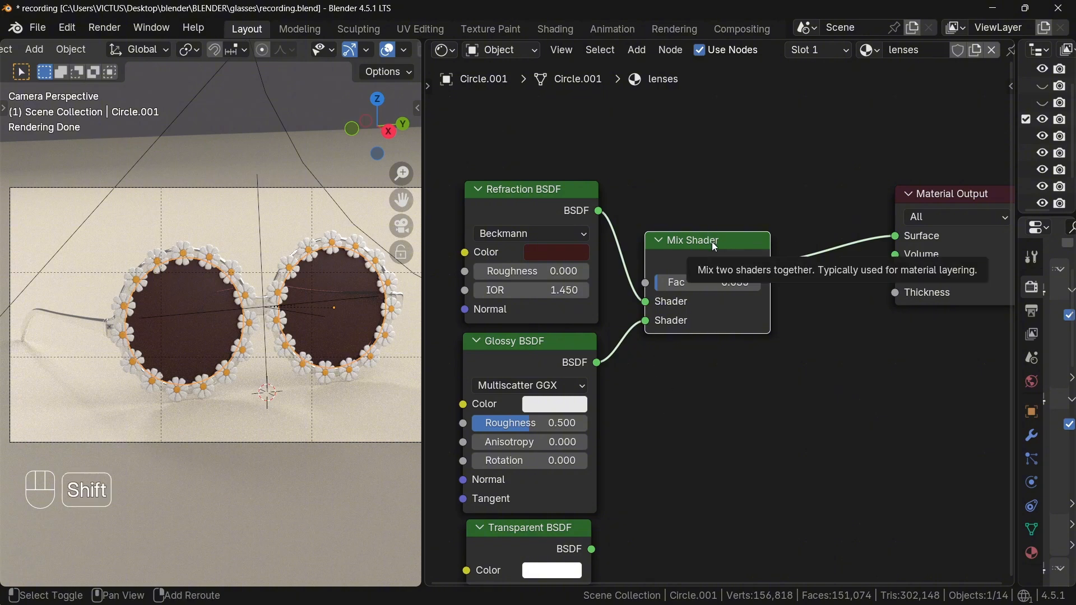
{"action": "key", "text": "shift+d"}
{"action": "left_click", "coordinate": [833, 260]}
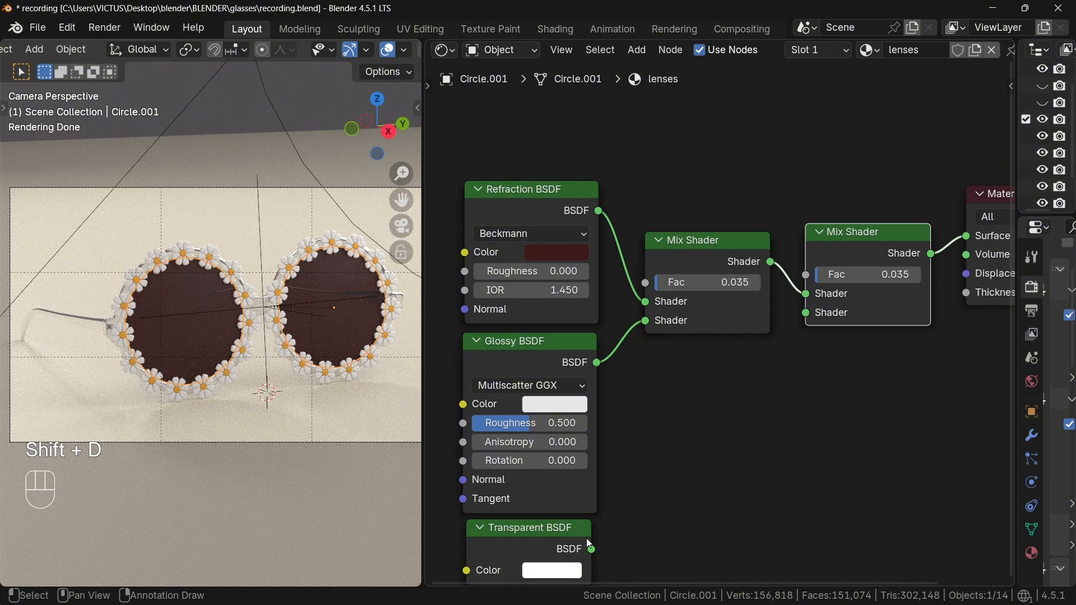
{"action": "left_click_drag", "start_coordinate": [592, 550], "coordinate": [806, 313]}
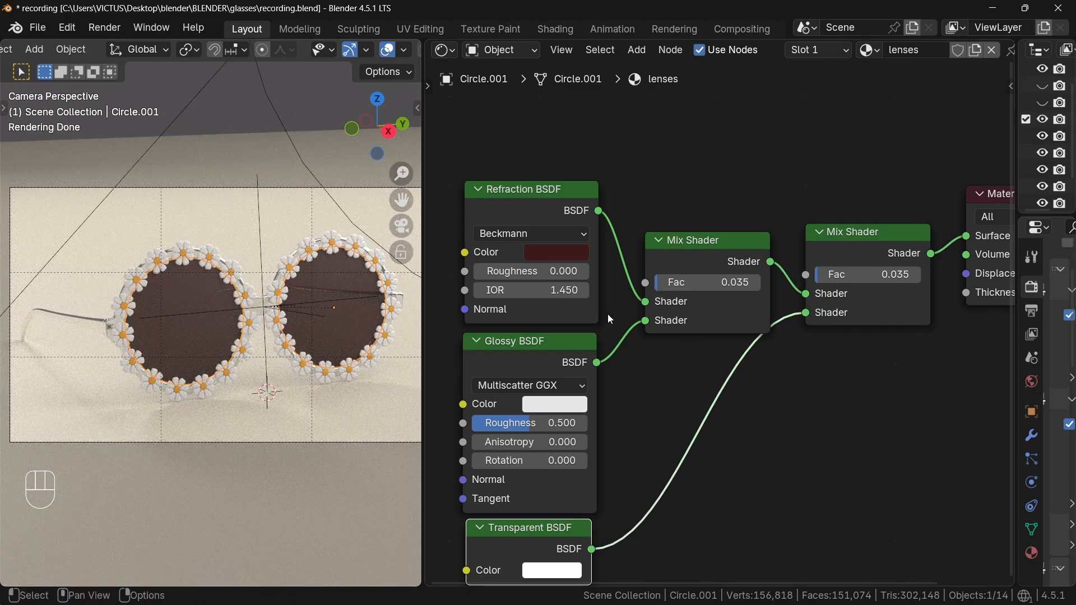
Add a Light Path node with its Is Shadow Ray output and connect it to the second Mix Shader's Fac
{"action": "key", "text": "shift+a"}
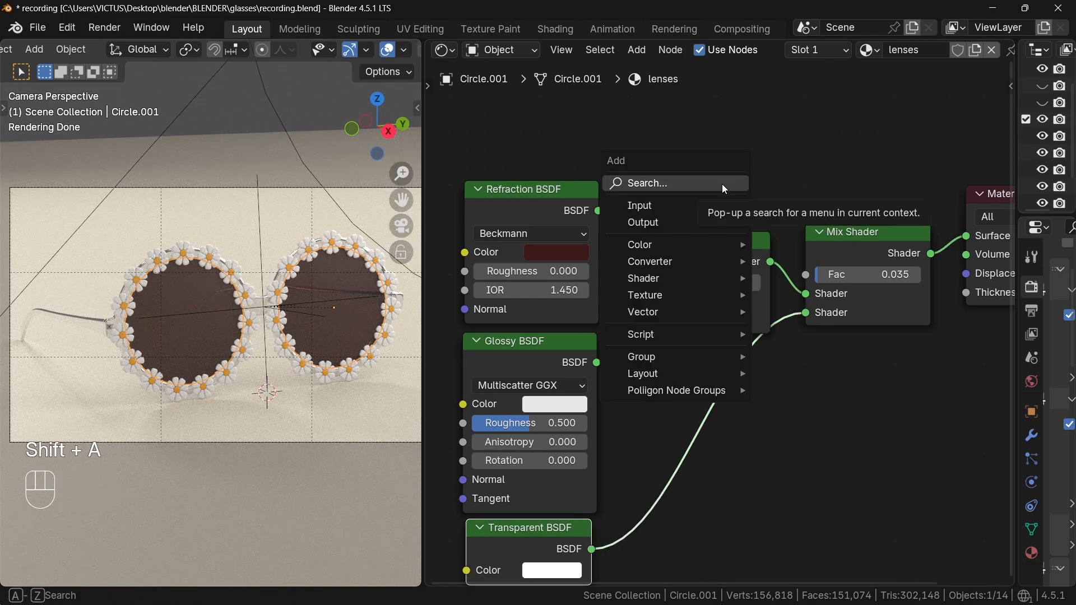
{"action": "type", "text": "li"}
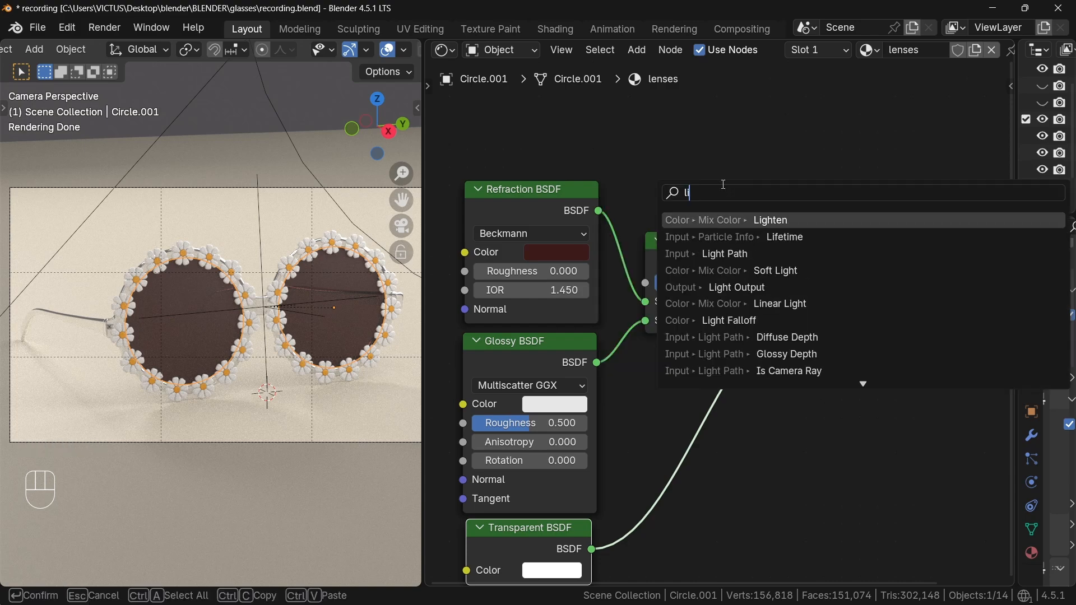
{"action": "type", "text": "ght"}
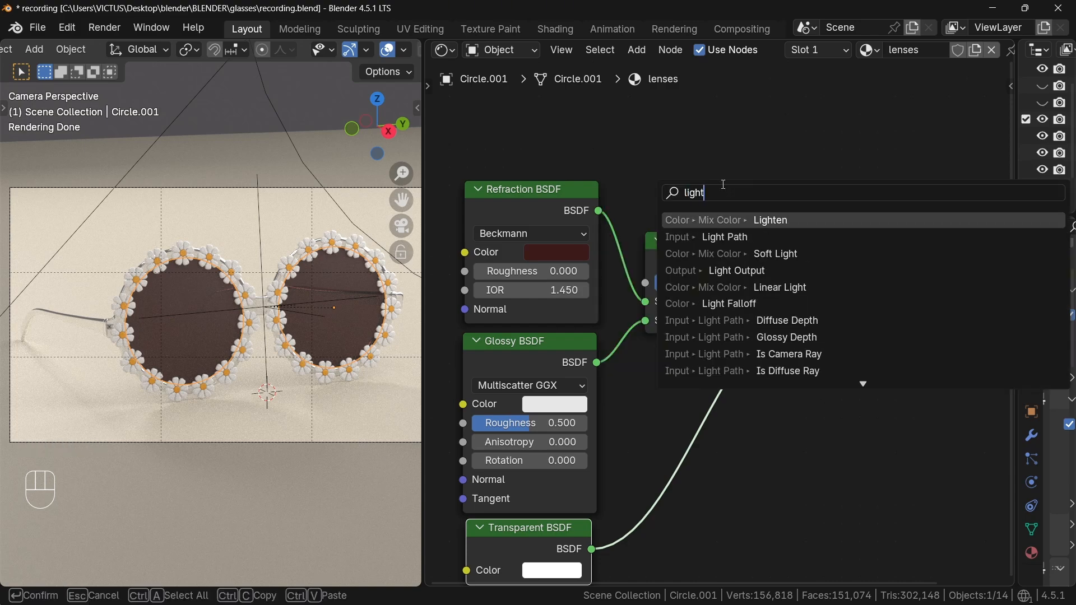
{"action": "type", "text": " pa"}
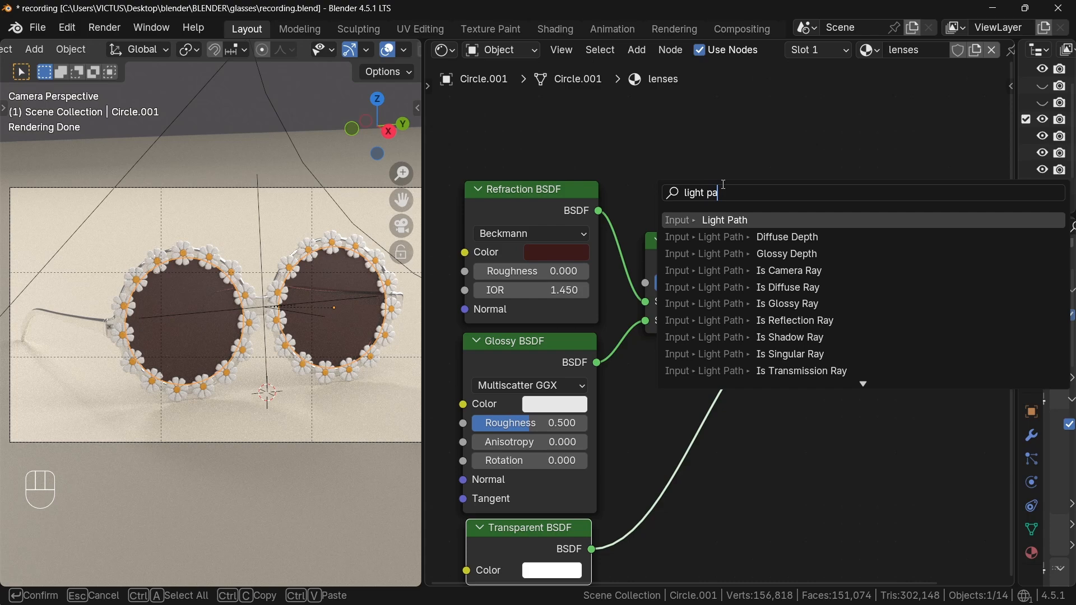
{"action": "left_click", "coordinate": [787, 338]}
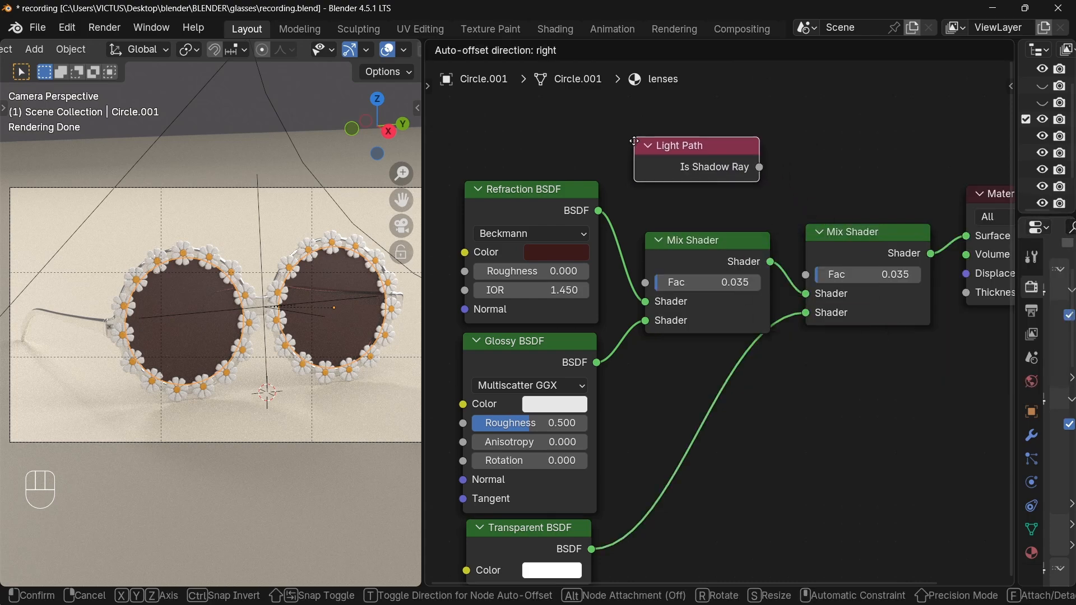
{"action": "left_click", "coordinate": [640, 157]}
{"action": "left_click_drag", "start_coordinate": [763, 183], "coordinate": [806, 275]}
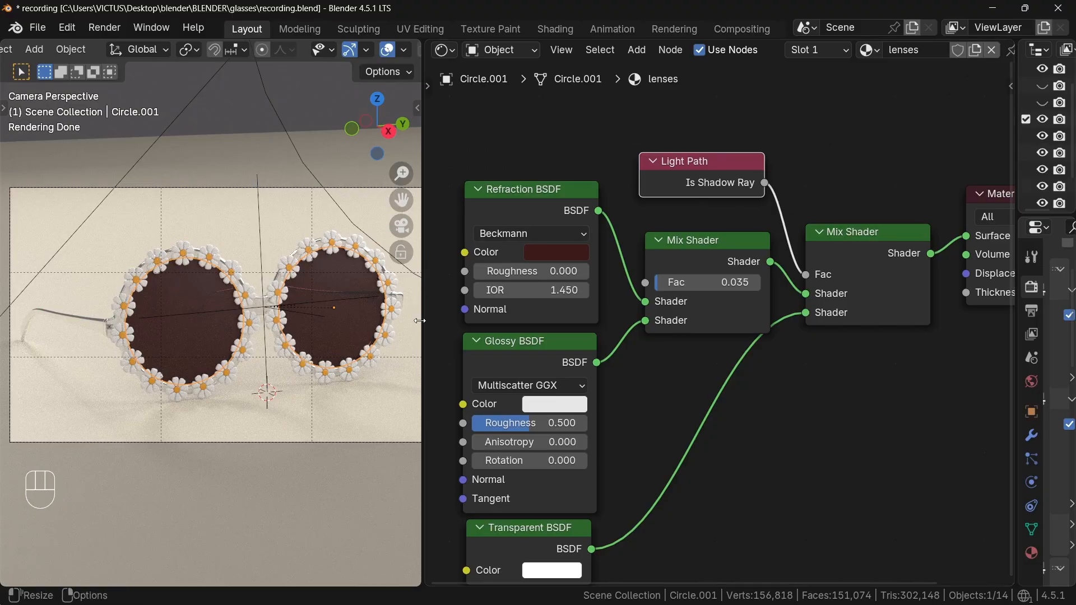
Enlarge the 3D viewport over the whole node editor area to show the full camera view of the glasses
{"action": "left_click_drag", "start_coordinate": [422, 321], "coordinate": [728, 309]}
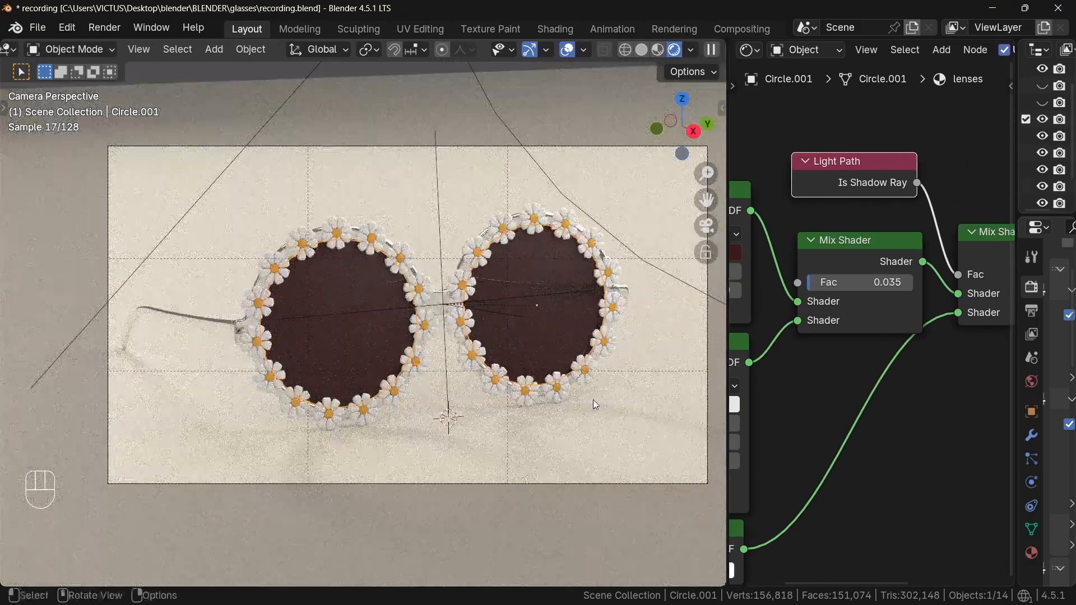
{"action": "key", "text": "Up"}
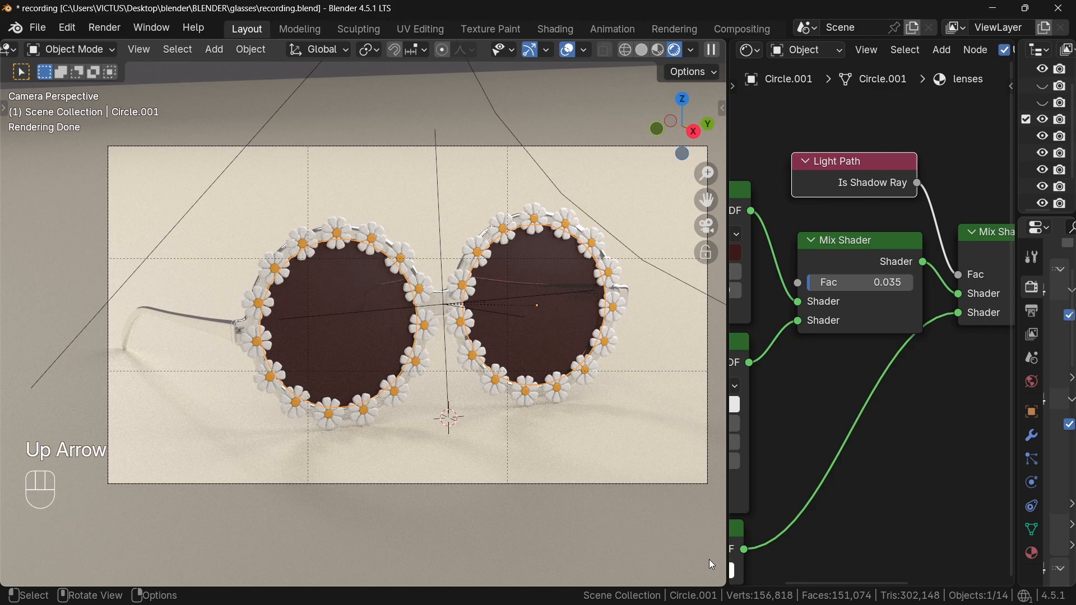
{"action": "left_click_drag", "start_coordinate": [725, 579], "coordinate": [741, 556]}
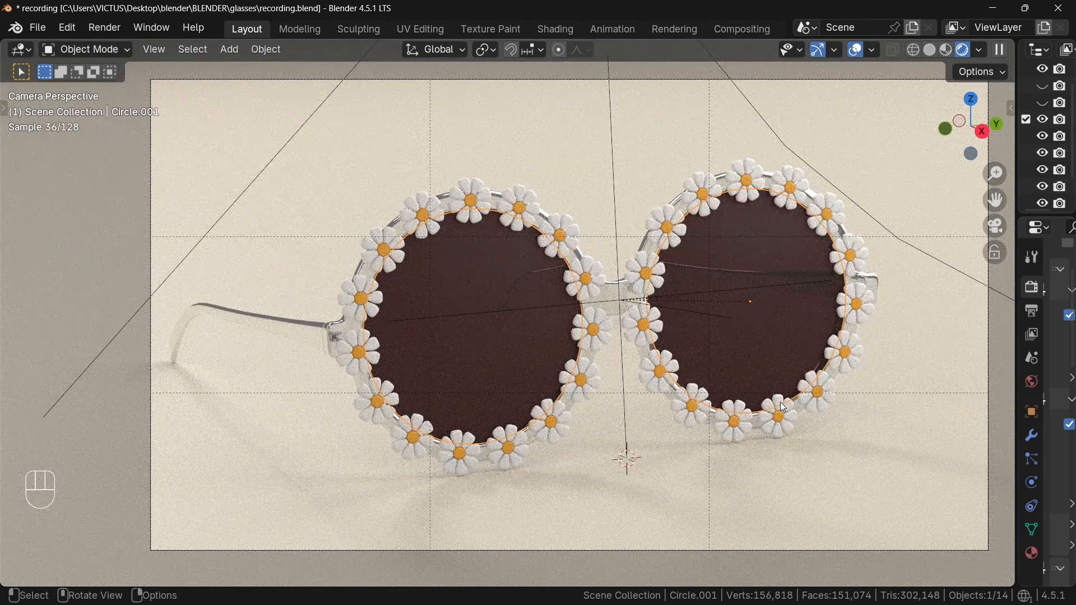
{"action": "scroll", "coordinate": [781, 403], "scroll_direction": "down", "scroll_amount": 1}
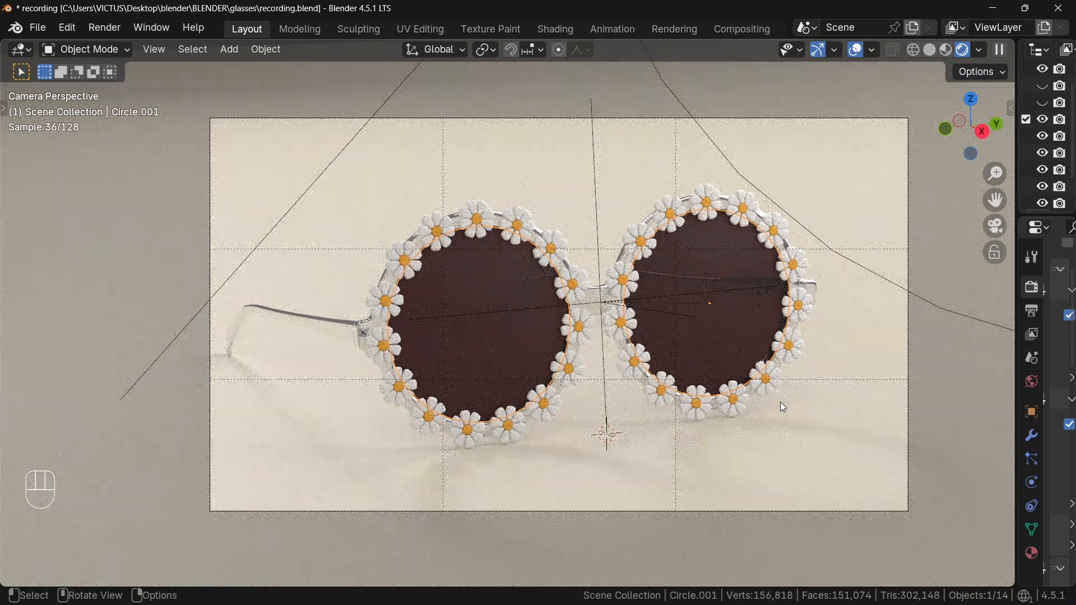